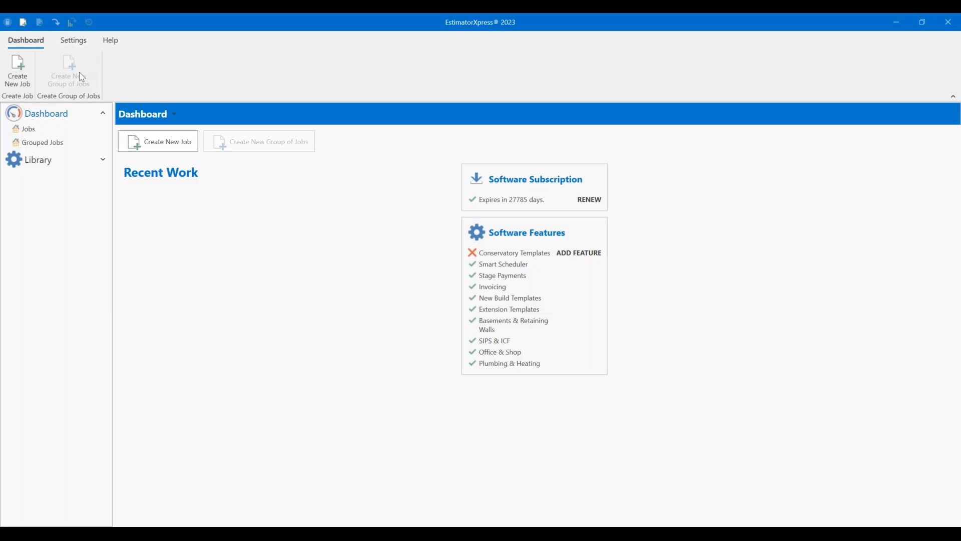
{"action": "scroll", "coordinate": [92, 44], "scroll_direction": "down", "scroll_amount": 2}
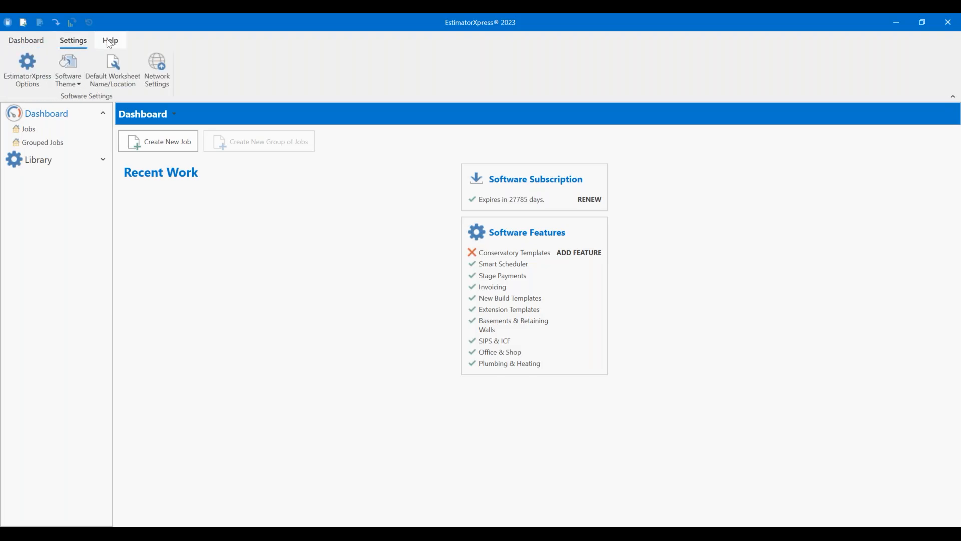
{"action": "scroll", "coordinate": [92, 44], "scroll_direction": "up", "scroll_amount": 2}
{"action": "scroll", "coordinate": [91, 44], "scroll_direction": "down", "scroll_amount": 2}
{"action": "scroll", "coordinate": [109, 40], "scroll_direction": "up", "scroll_amount": 2}
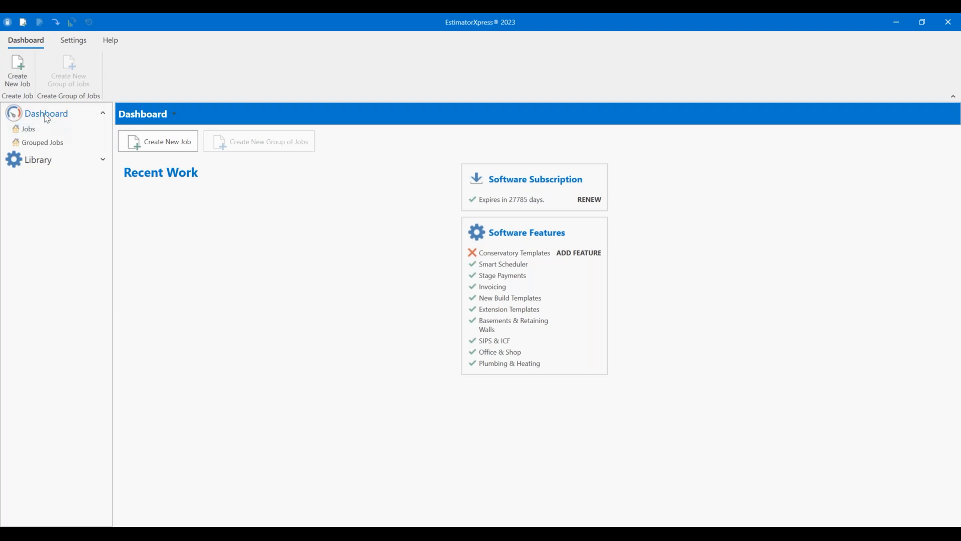
{"action": "left_click", "coordinate": [104, 114]}
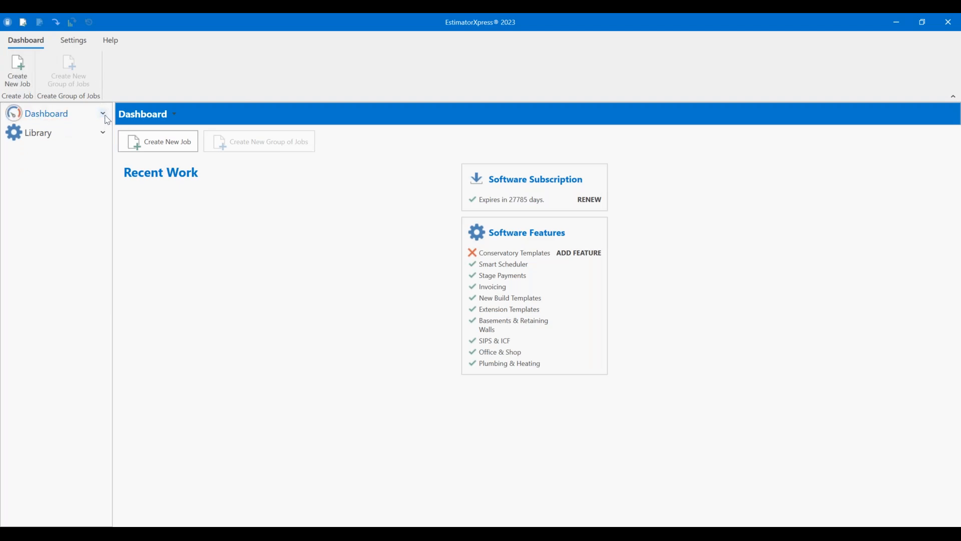
{"action": "left_click", "coordinate": [104, 114]}
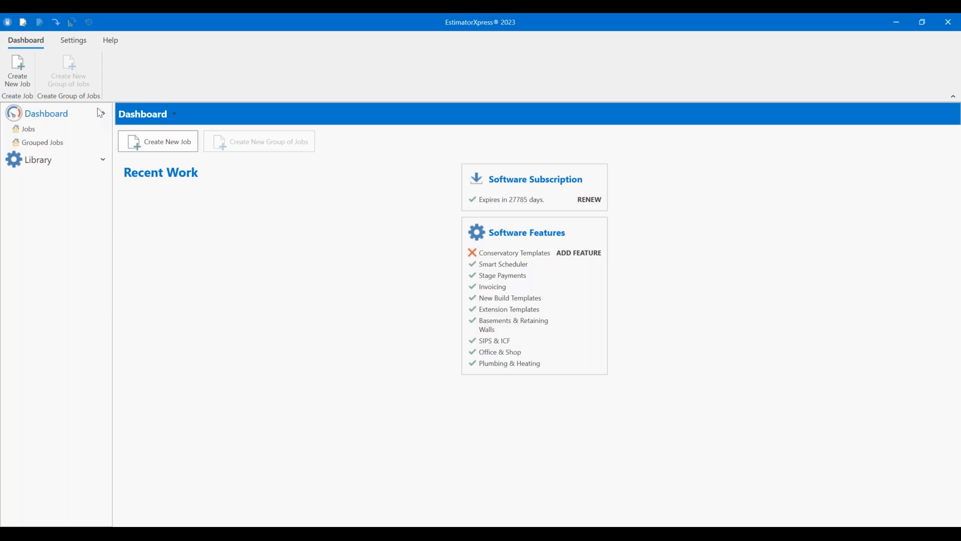
Step: Open the Jobs list and look across its columns from Name to File Location and back
{"action": "left_click", "coordinate": [33, 135]}
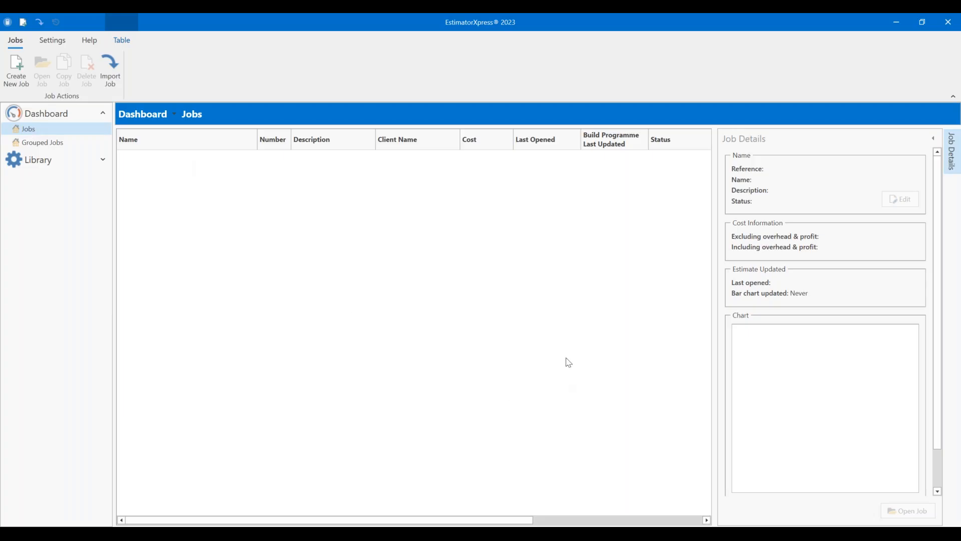
{"action": "left_click_drag", "start_coordinate": [453, 520], "coordinate": [623, 521]}
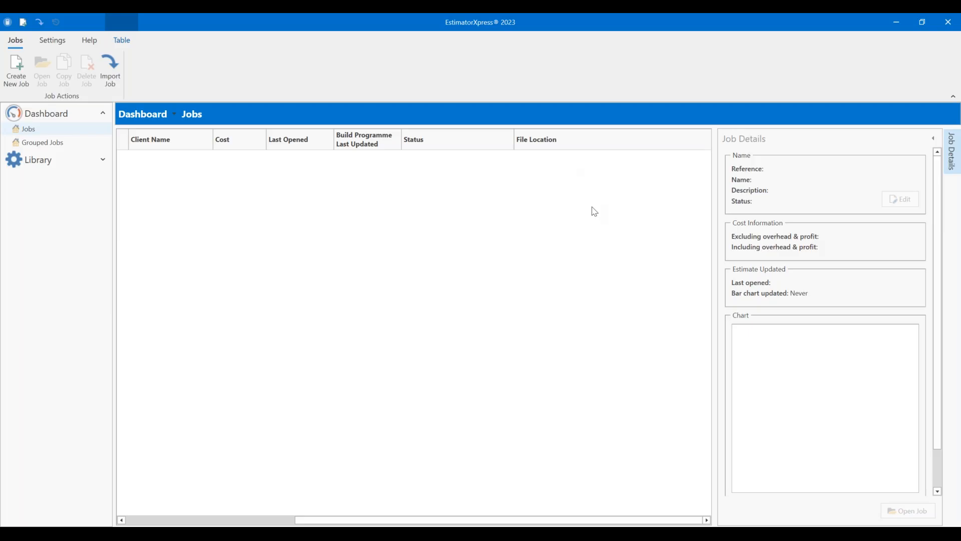
{"action": "mouse_move", "coordinate": [466, 523]}
{"action": "left_mouse_down"}
{"action": "mouse_move", "coordinate": [449, 523]}
{"action": "mouse_move", "coordinate": [469, 523]}
{"action": "left_mouse_up"}
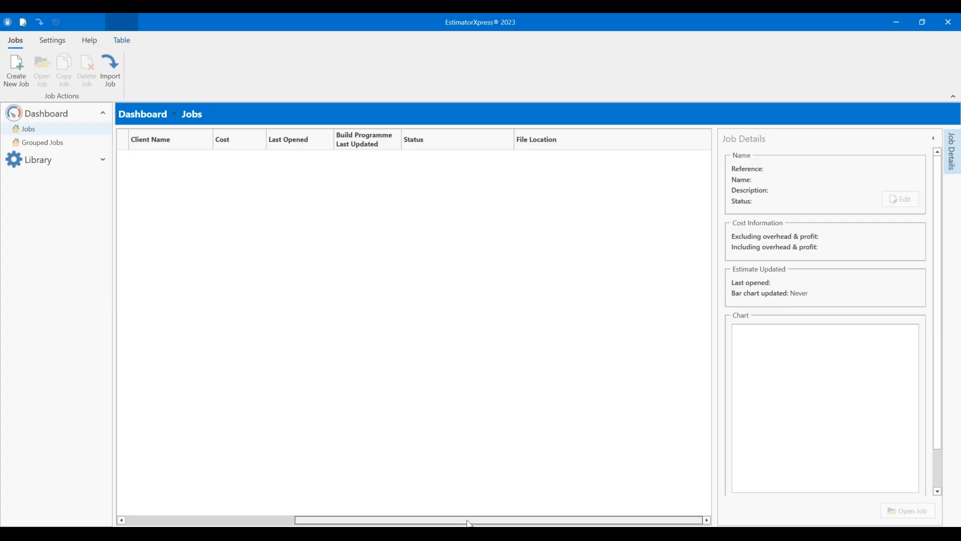
{"action": "left_click_drag", "start_coordinate": [467, 522], "coordinate": [459, 513]}
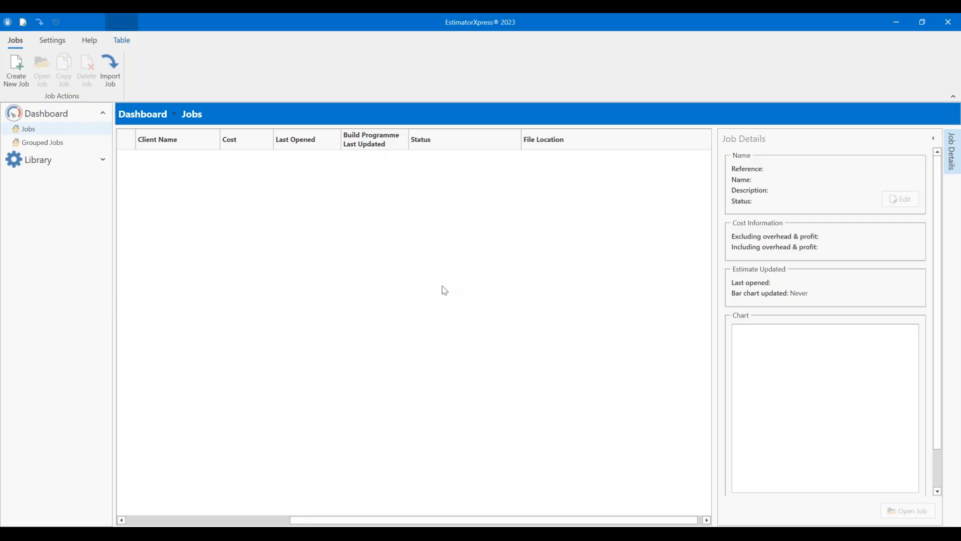
{"action": "scroll", "coordinate": [434, 506], "scroll_direction": "left", "scroll_amount": 5}
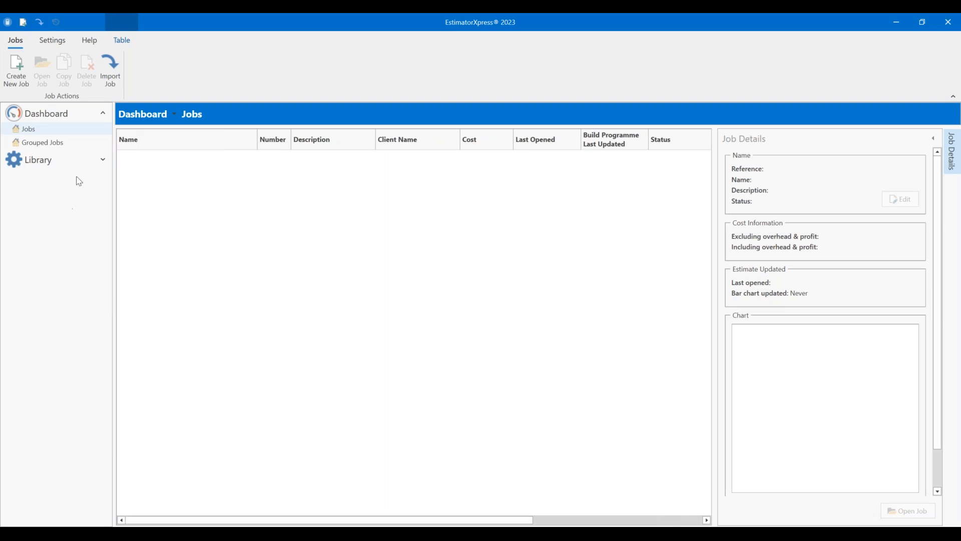
Step: Create a job from the Mono Pitch Single Storey Extension with Gable End Abutment template and save it in the Take-Off Extension folder
{"action": "left_click", "coordinate": [25, 70]}
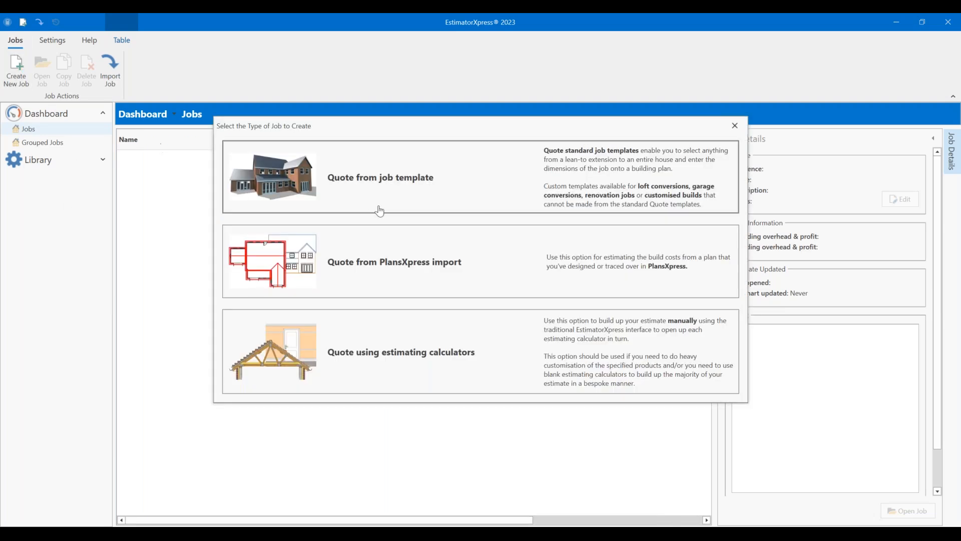
{"action": "left_click", "coordinate": [392, 190]}
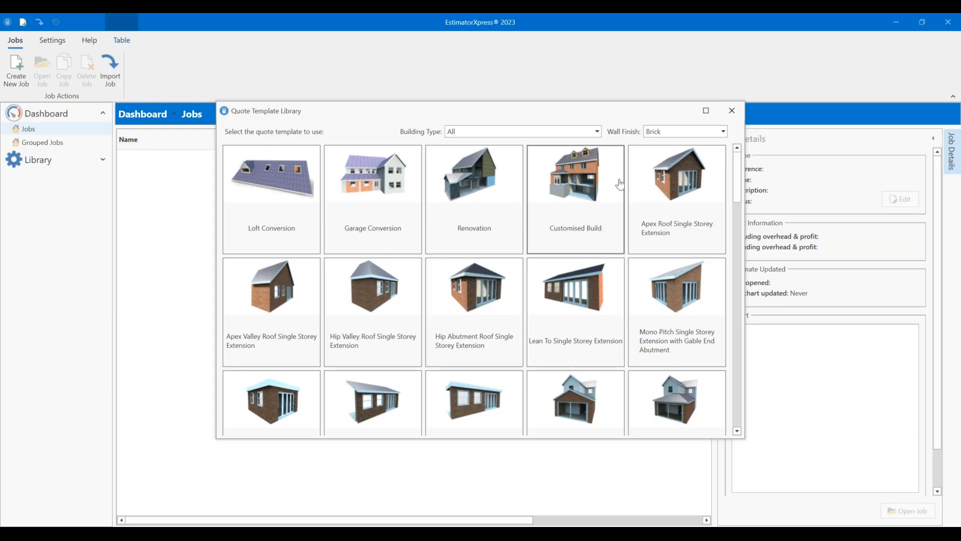
{"action": "left_click", "coordinate": [643, 290]}
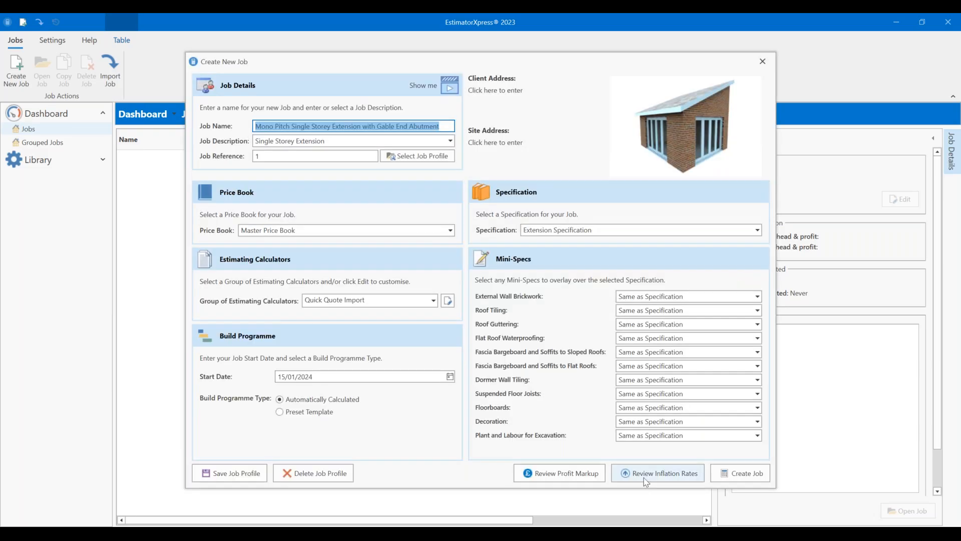
{"action": "left_click", "coordinate": [725, 471]}
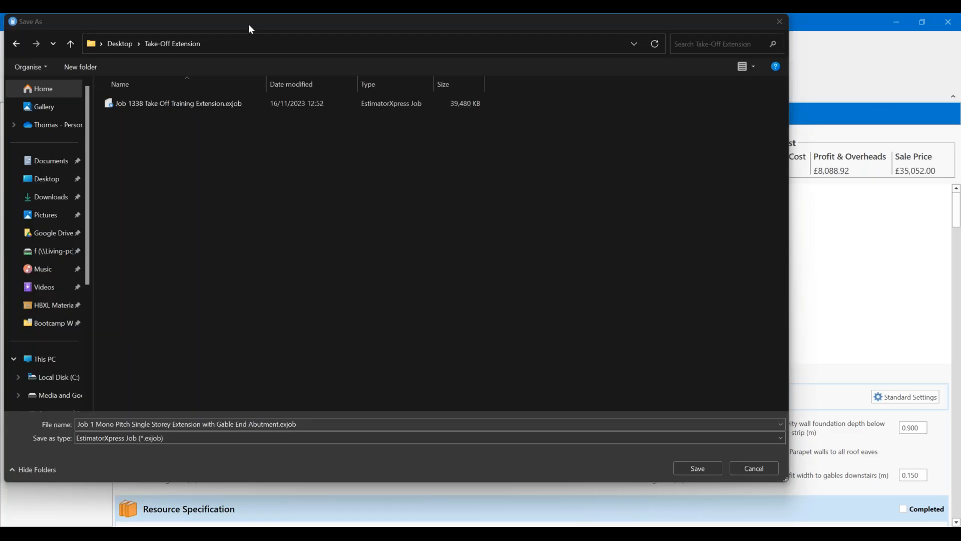
{"action": "left_click_drag", "start_coordinate": [248, 24], "coordinate": [272, 32]}
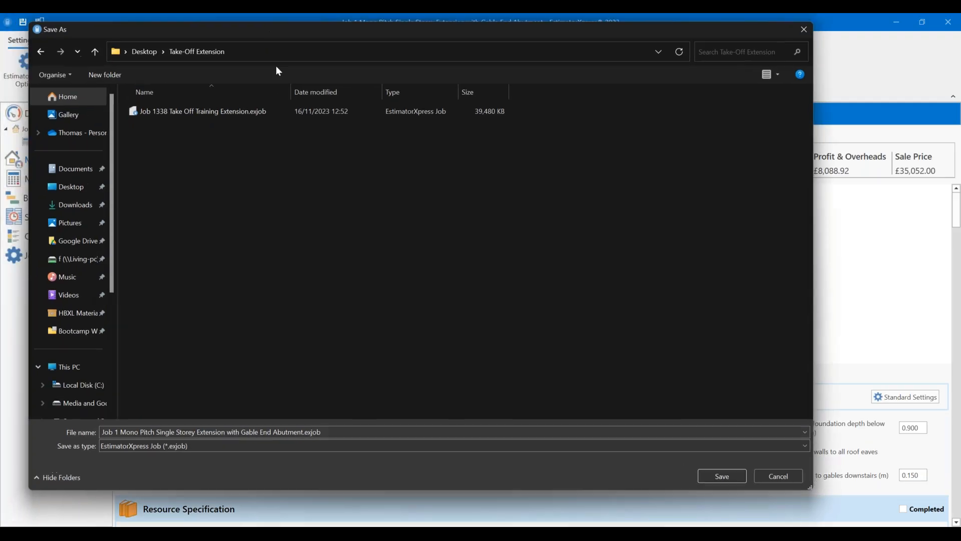
{"action": "left_click", "coordinate": [720, 480]}
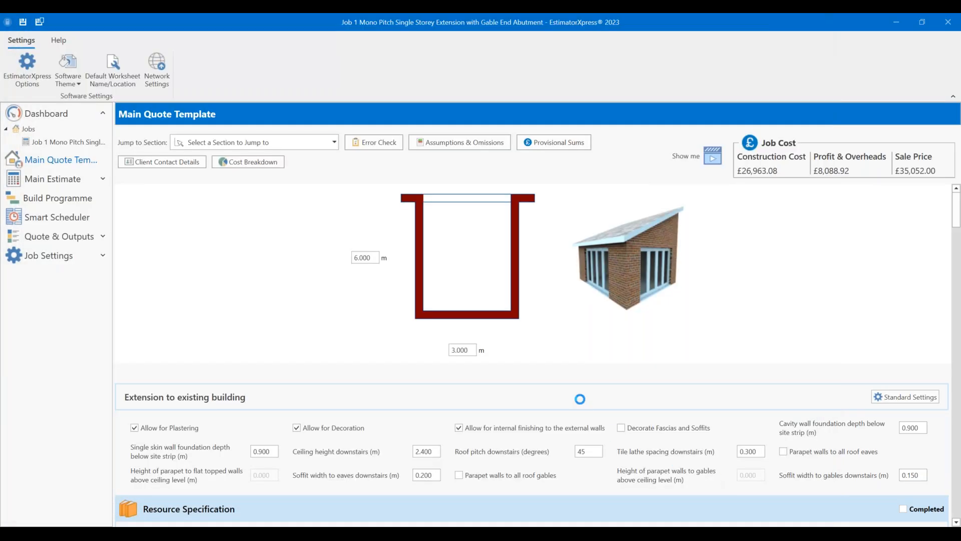
Step: Return to the dashboard, saving the job's changes, and view the job's entry in the Jobs list through to its file location
{"action": "left_click", "coordinate": [38, 113]}
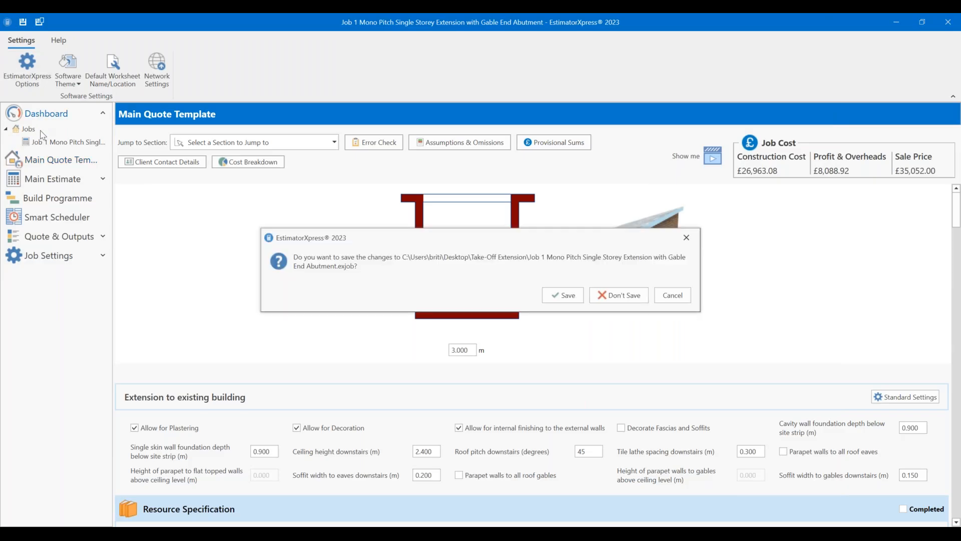
{"action": "left_click", "coordinate": [563, 298]}
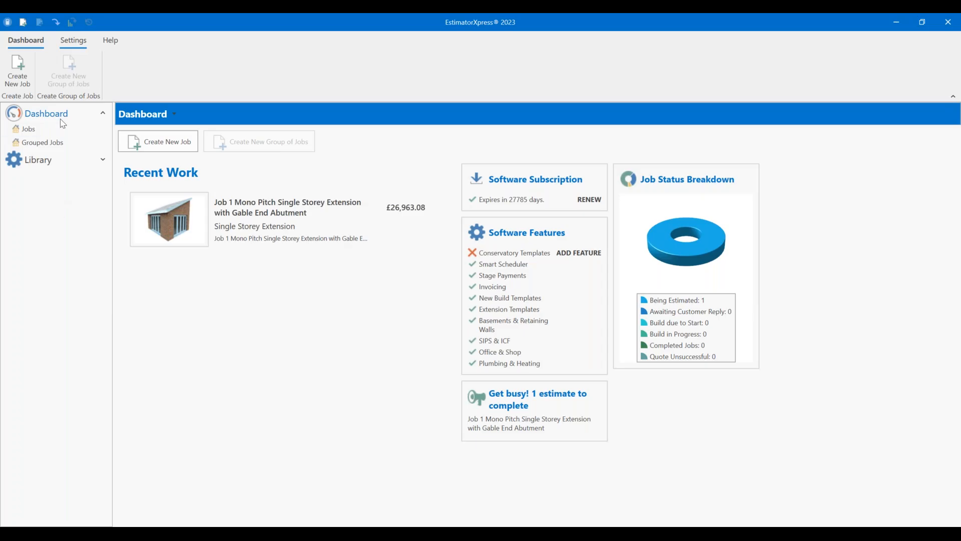
{"action": "left_click", "coordinate": [44, 129]}
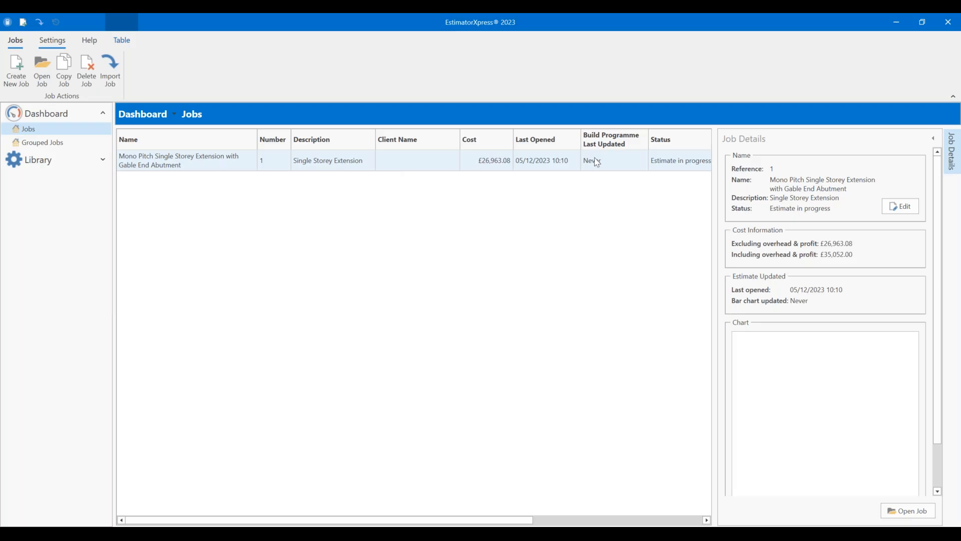
{"action": "left_click_drag", "start_coordinate": [433, 521], "coordinate": [637, 500]}
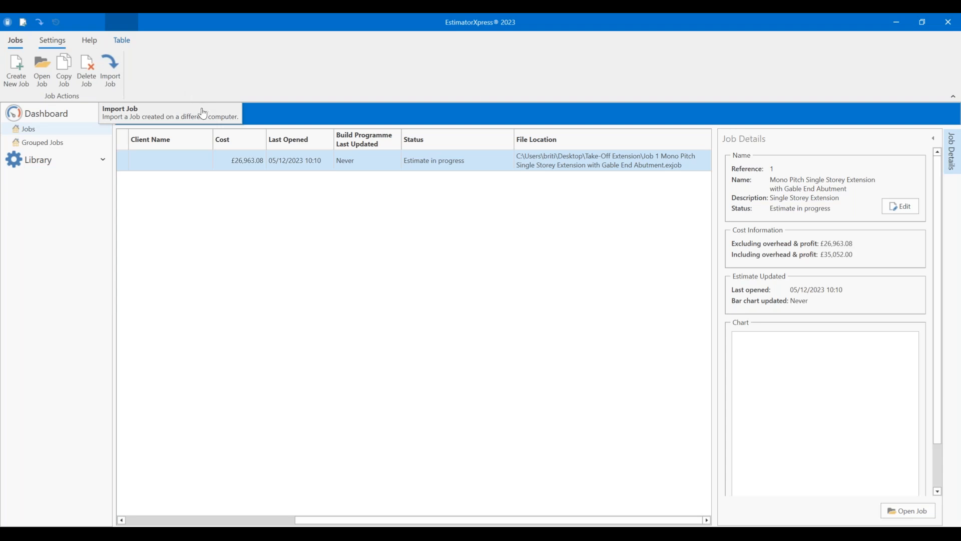
Step: Start another new job as a quote from a job template, opening the Quote Template Library
{"action": "left_click", "coordinate": [19, 67]}
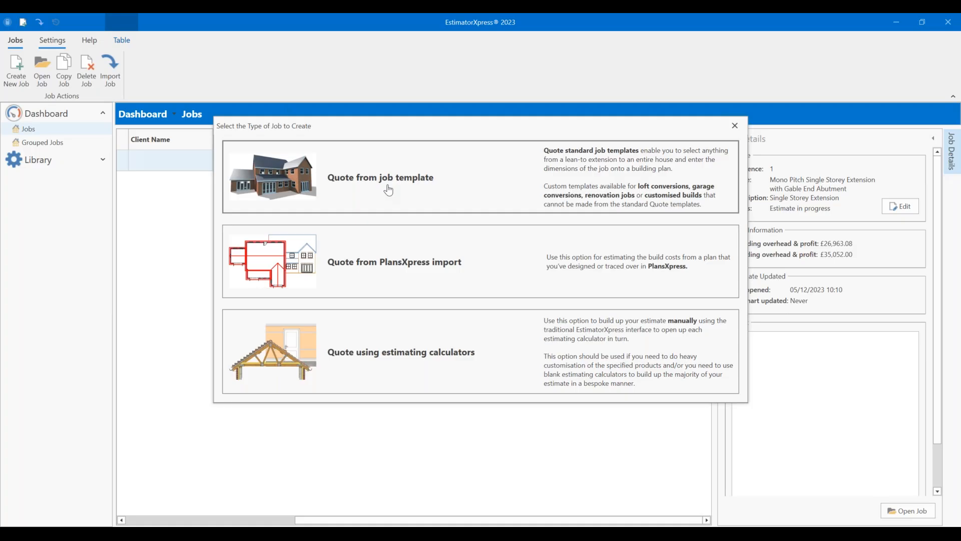
{"action": "left_click", "coordinate": [389, 190]}
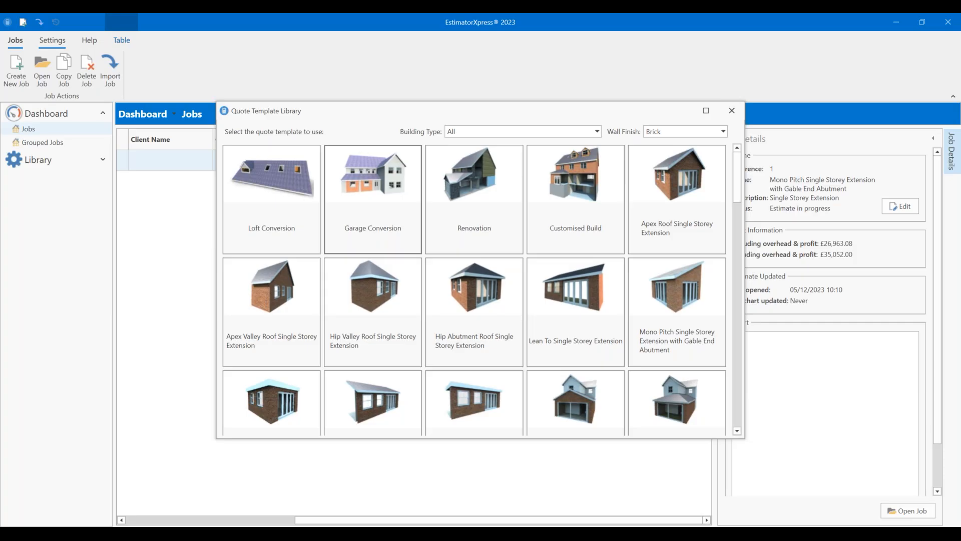
{"action": "scroll", "coordinate": [514, 343], "scroll_direction": "down", "scroll_amount": 2}
{"action": "scroll", "coordinate": [512, 316], "scroll_direction": "up", "scroll_amount": 2}
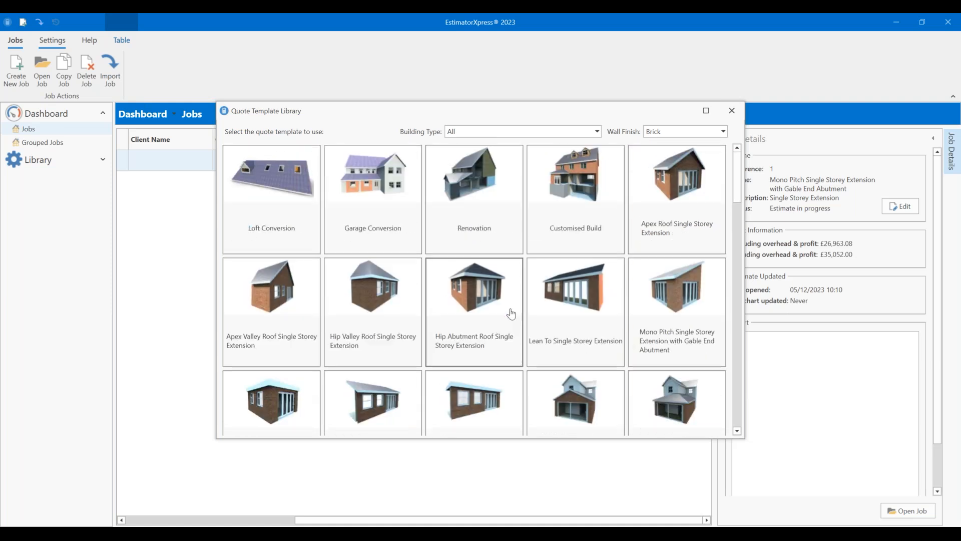
Step: Browse the quote templates by building type House, Extension (attaches to existing building) and Custom, and return the filter to All
{"action": "left_click", "coordinate": [572, 136]}
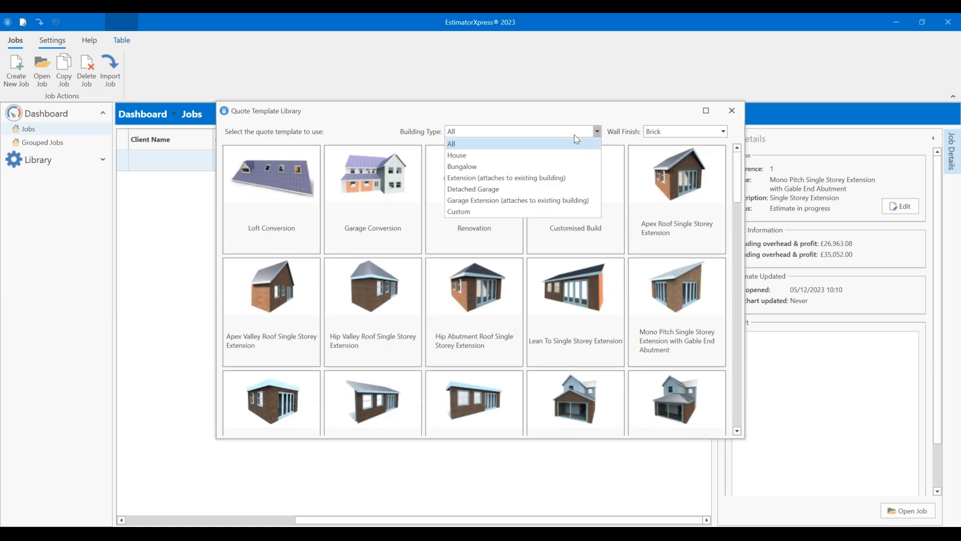
{"action": "left_click", "coordinate": [551, 156]}
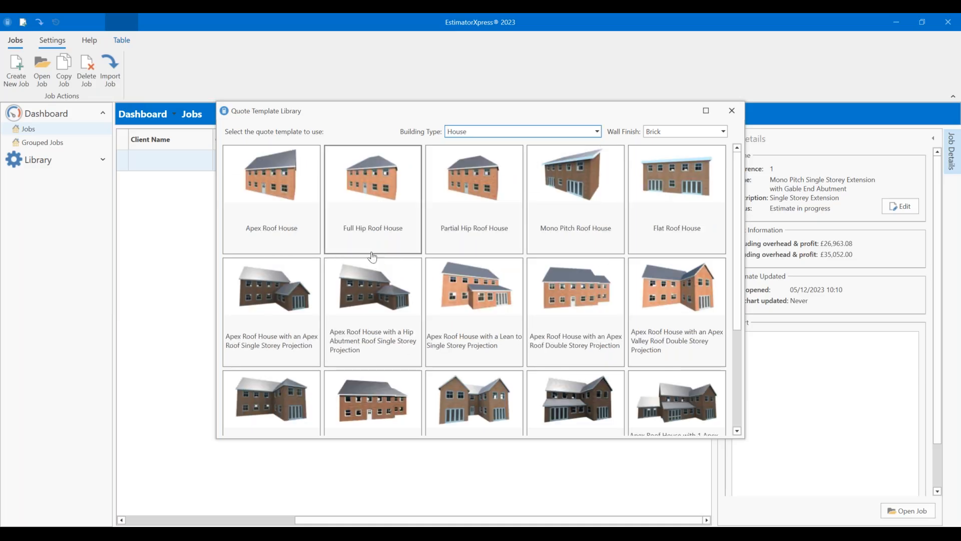
{"action": "left_click", "coordinate": [514, 134]}
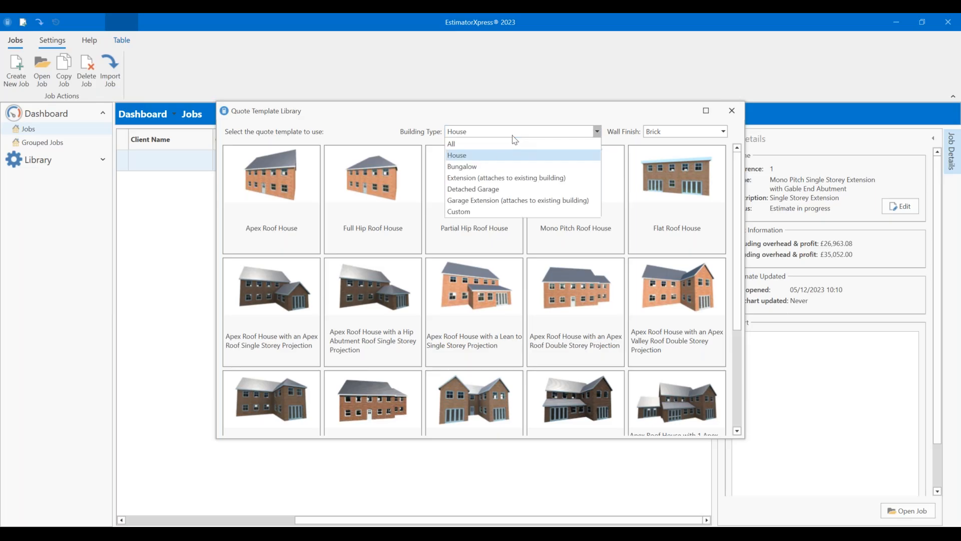
{"action": "left_click", "coordinate": [488, 178]}
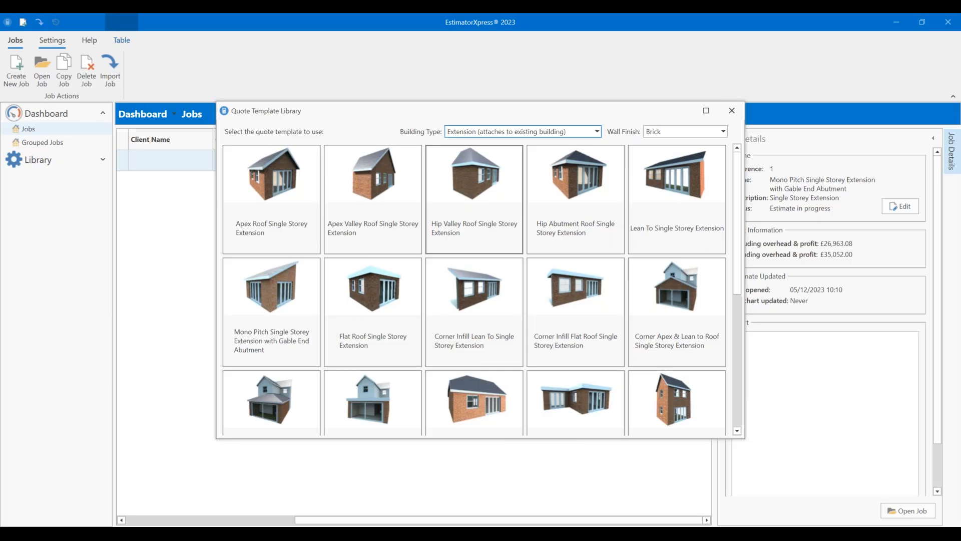
{"action": "left_click", "coordinate": [493, 132]}
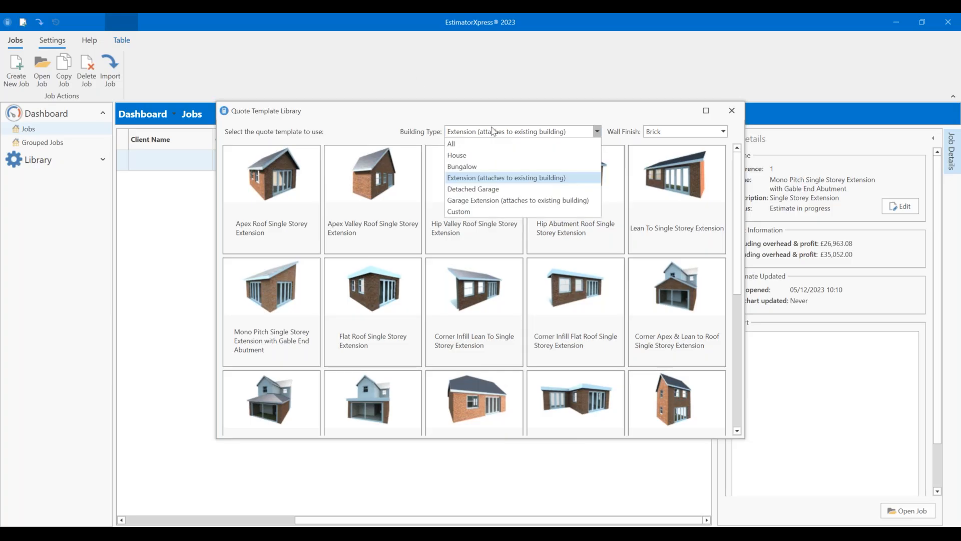
{"action": "left_click", "coordinate": [460, 212]}
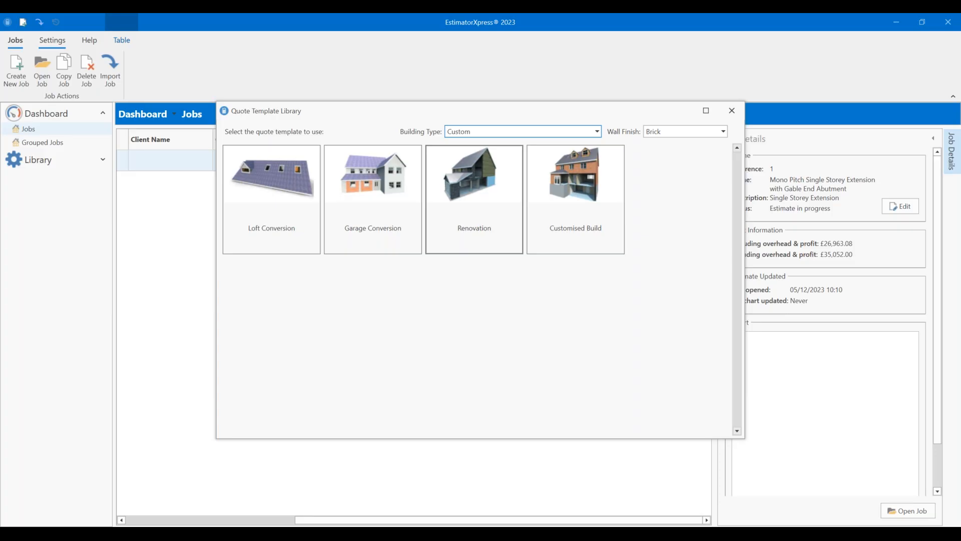
{"action": "left_click", "coordinate": [489, 132]}
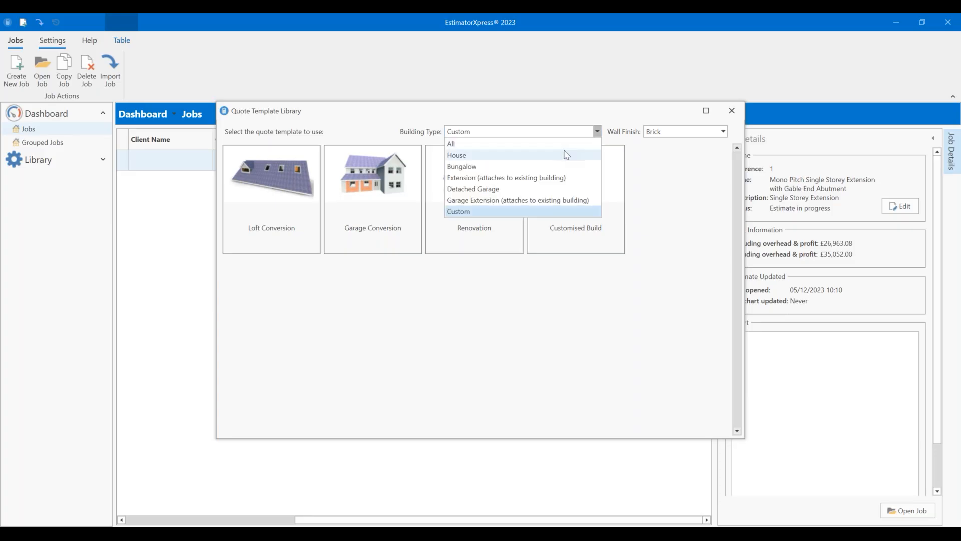
{"action": "left_click", "coordinate": [525, 145]}
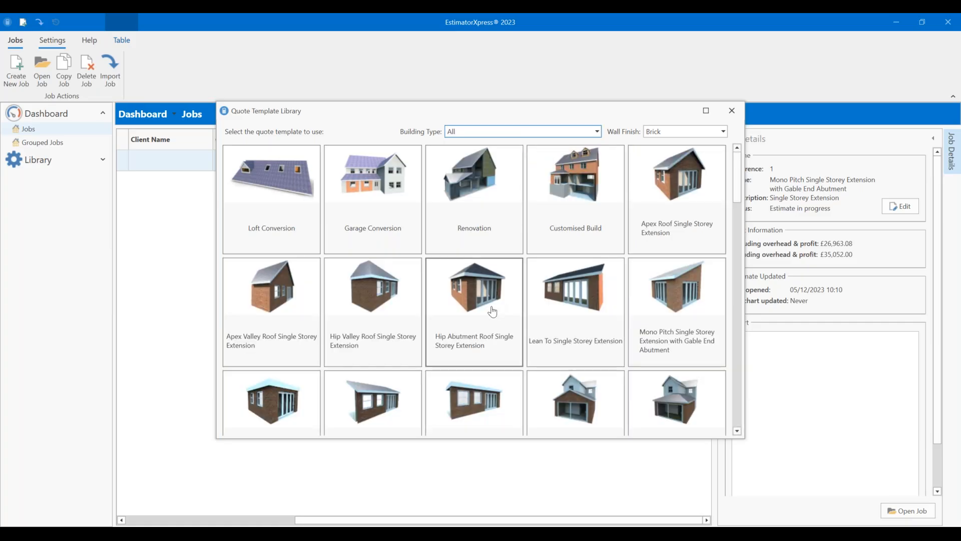
Step: Start a job from the Lean To Single Storey Extension quote template and review its name, description, reference and price book
{"action": "double_click", "coordinate": [577, 306]}
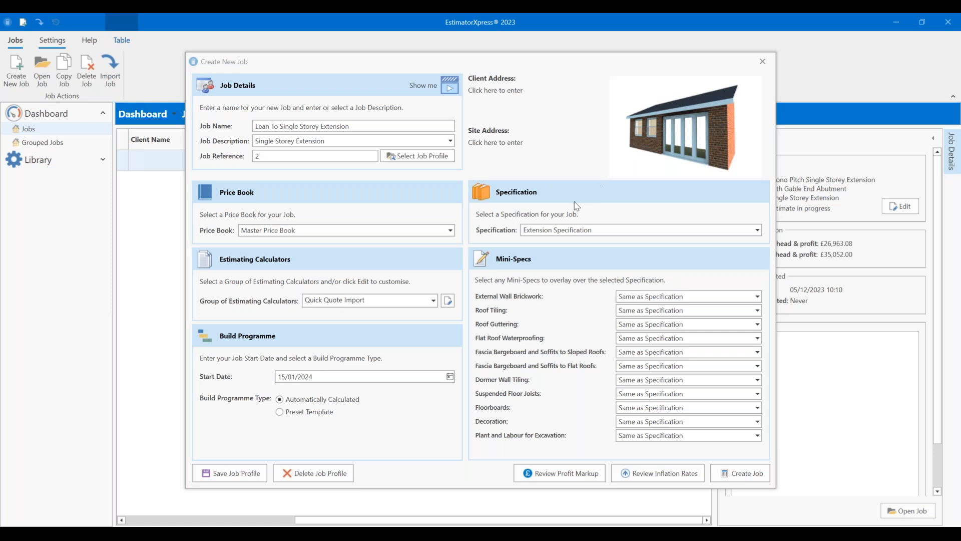
{"action": "mouse_move", "coordinate": [507, 245]}
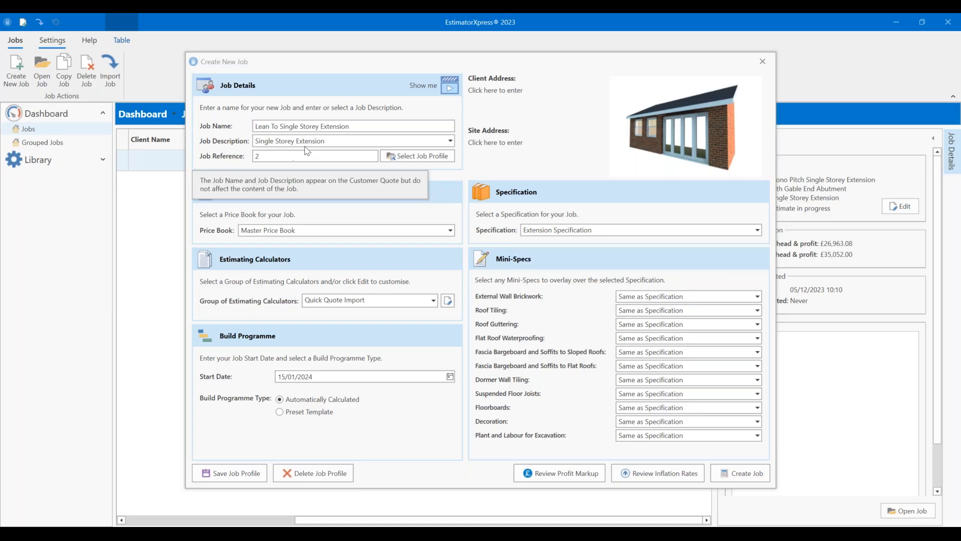
{"action": "left_click", "coordinate": [331, 141]}
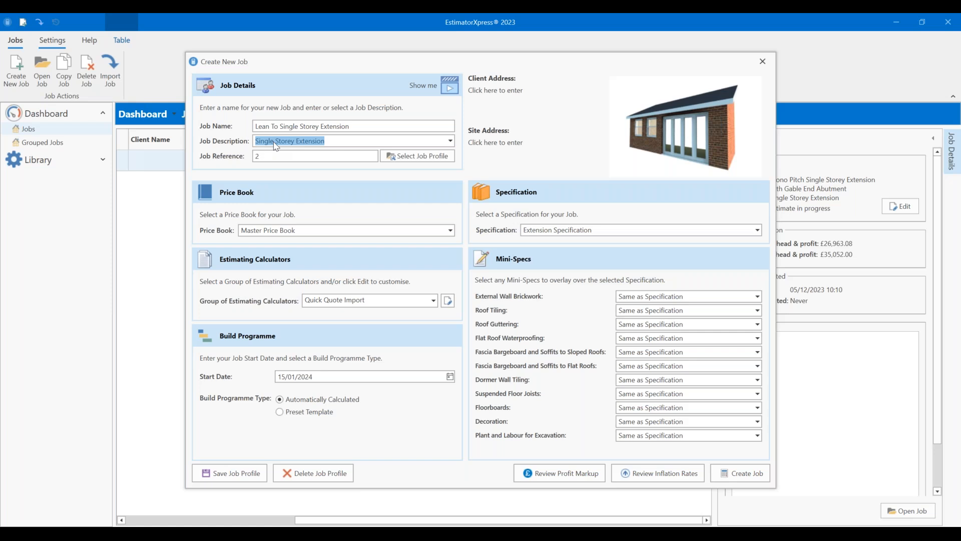
{"action": "left_click", "coordinate": [353, 159]}
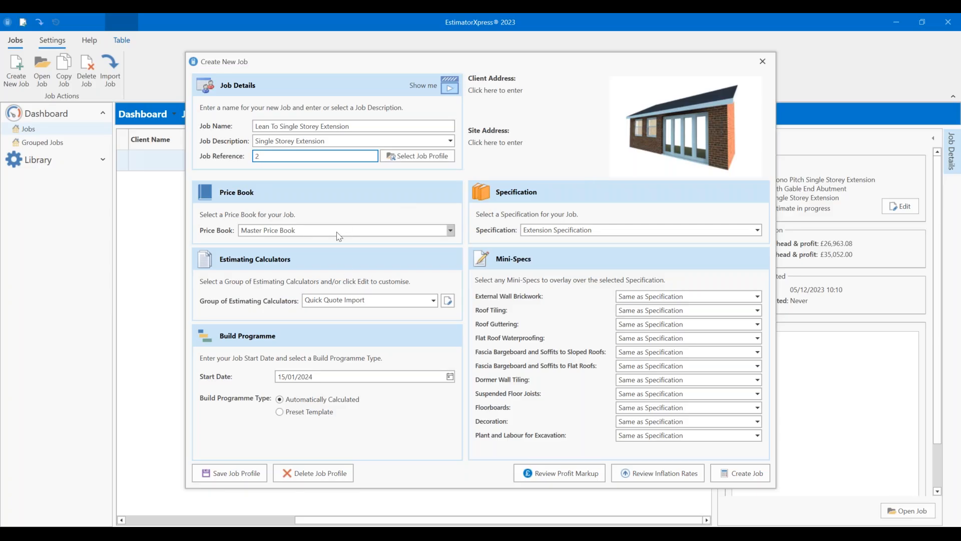
{"action": "mouse_move", "coordinate": [339, 236]}
Step: Open the client address details and enter the client's name and the first line of the address
{"action": "left_click", "coordinate": [488, 94]}
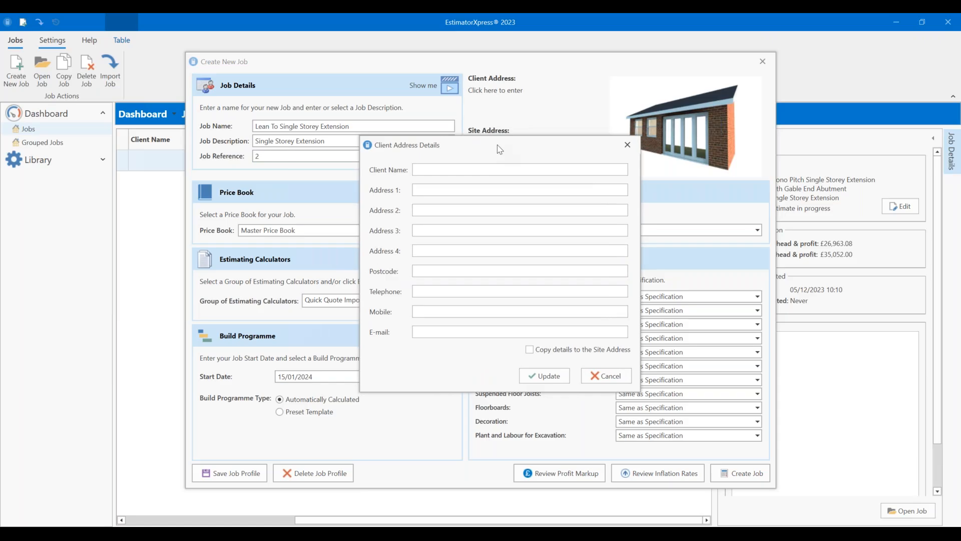
{"action": "left_click", "coordinate": [461, 165]}
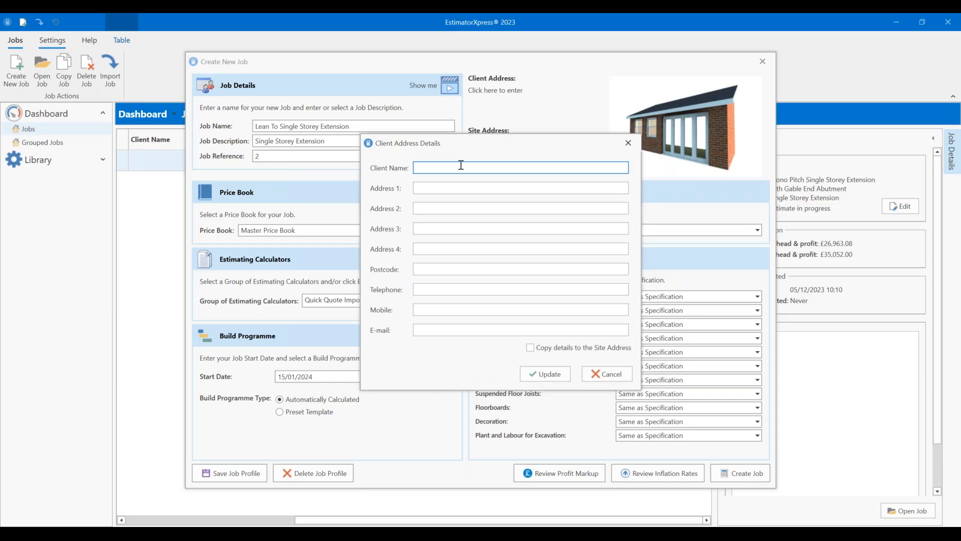
{"action": "type", "text": "Mr and Mrs Design"}
{"action": "key", "text": "Tab"}
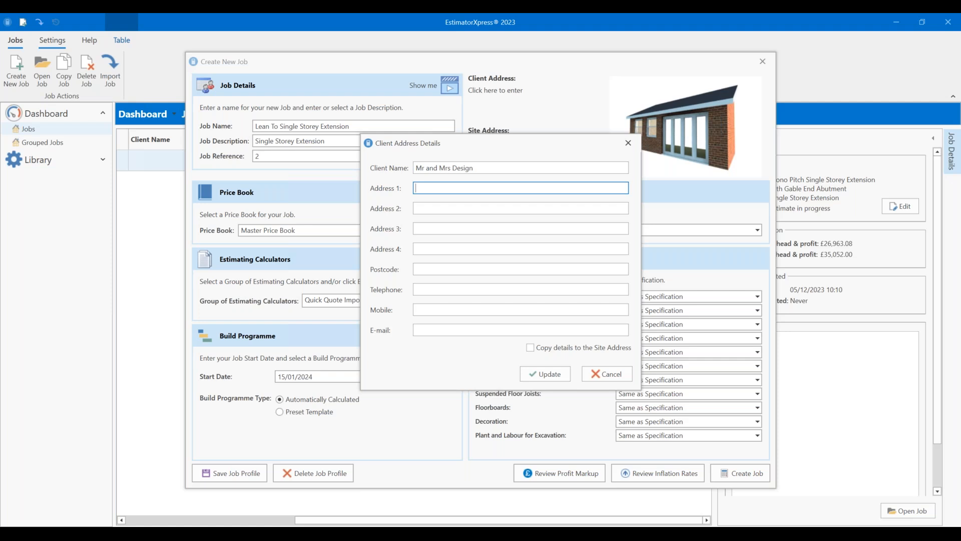
{"action": "type", "text": "45 Cadbury Street"}
{"action": "key", "text": "Tab"}
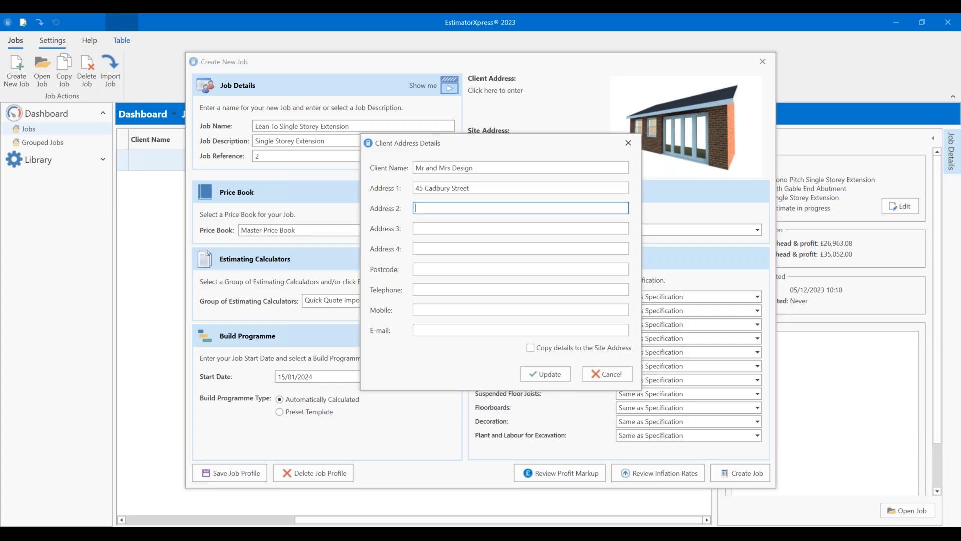
Step: Fill in the second line of the client's address with the locality
{"action": "type", "text": "Marsfei"}
{"action": "type", "text": "ld"}
{"action": "key", "text": "BackSpace"}
{"action": "key", "text": "BackSpace"}
{"action": "key", "text": "BackSpace"}
{"action": "key", "text": "BackSpace"}
{"action": "type", "text": "ield"}
{"action": "key", "text": "Tab"}
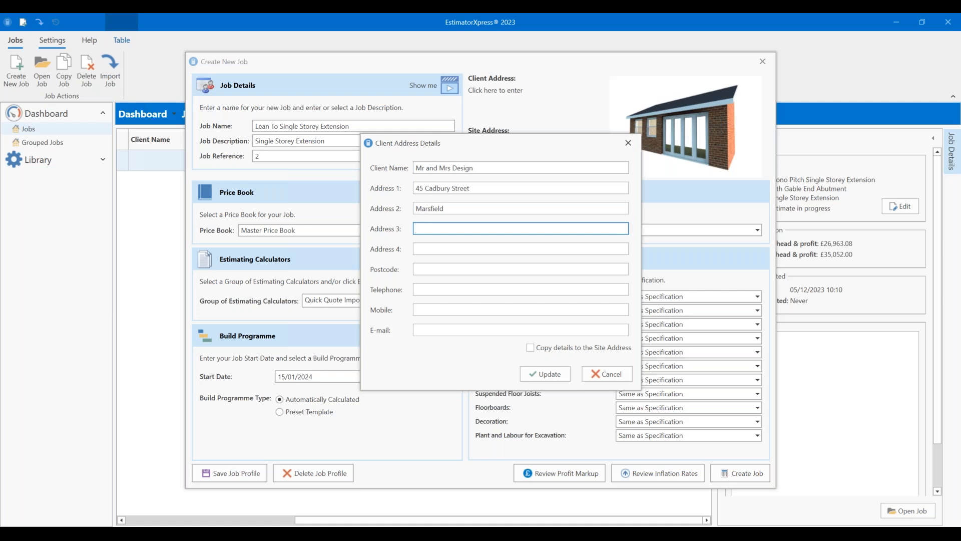
Step: Enter the client's postcode and save the details, copying them to the site address
{"action": "left_click", "coordinate": [434, 270]}
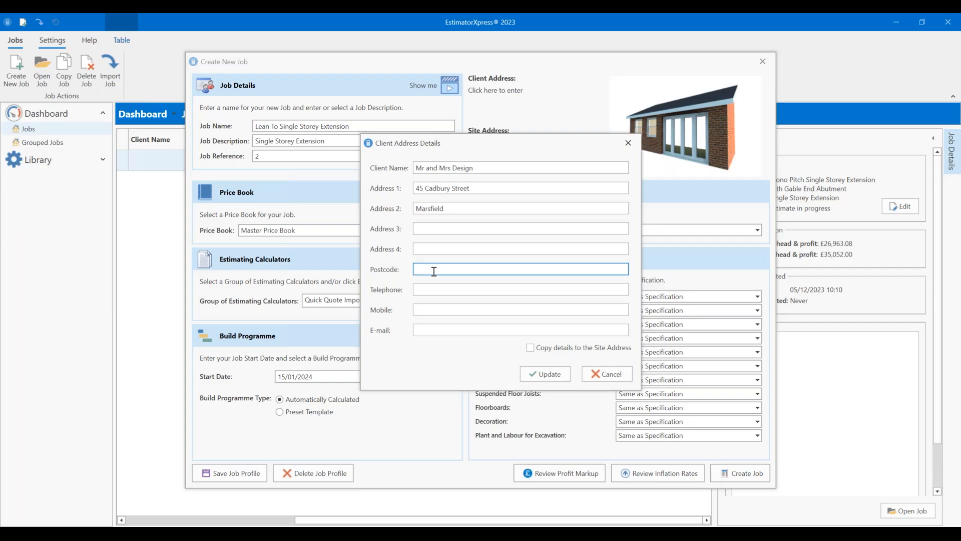
{"action": "type", "text": "MT1 2GC"}
{"action": "left_click", "coordinate": [539, 350]}
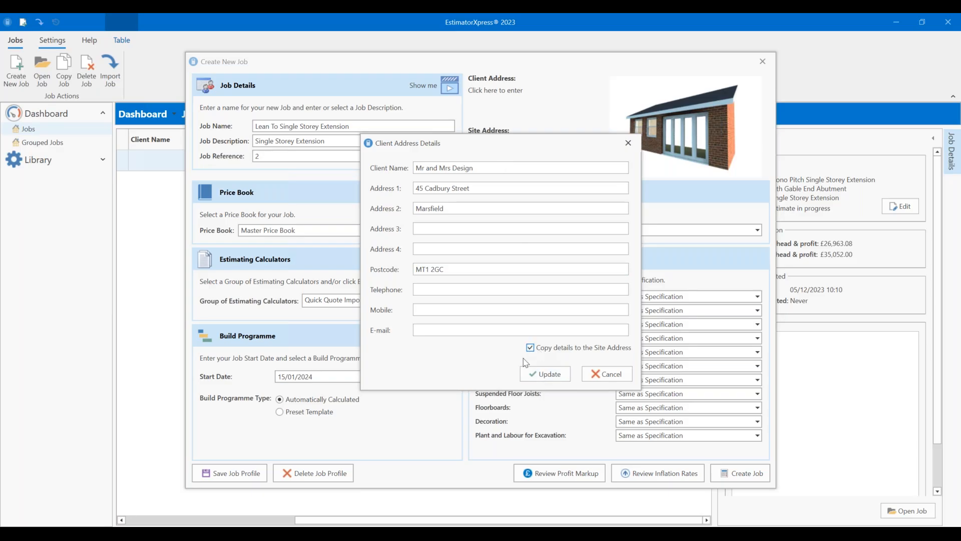
{"action": "left_click", "coordinate": [564, 374]}
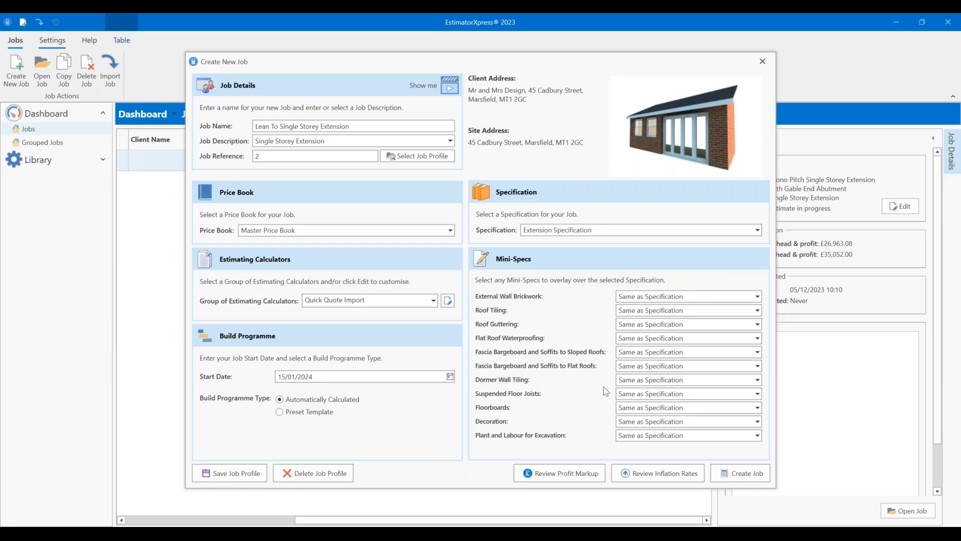
Step: Keep Extension Specification, with mini-specs £1.30 Facing Brick for Extension or Renovation for external wall brickwork and Pantile for Extension or Renovation for roof tiling
{"action": "left_click", "coordinate": [756, 231]}
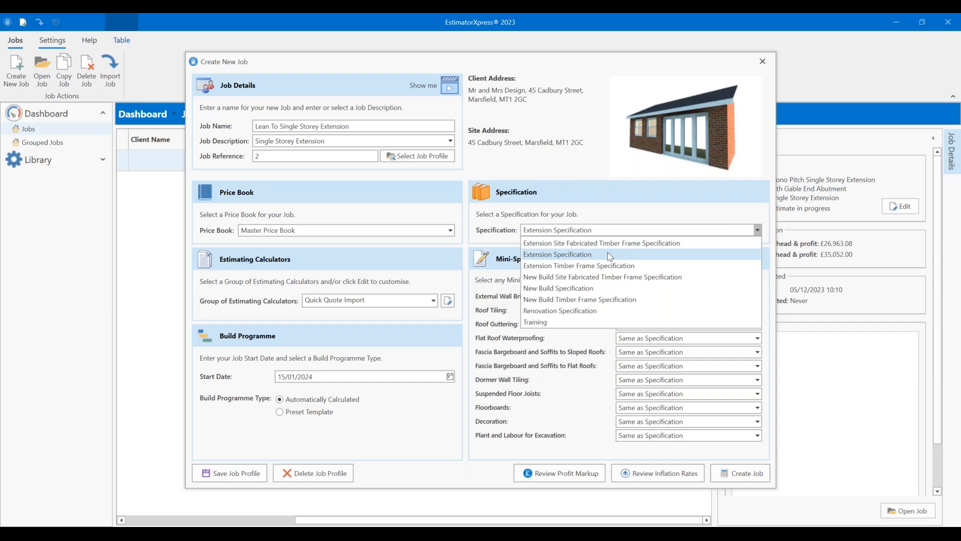
{"action": "left_click", "coordinate": [485, 226]}
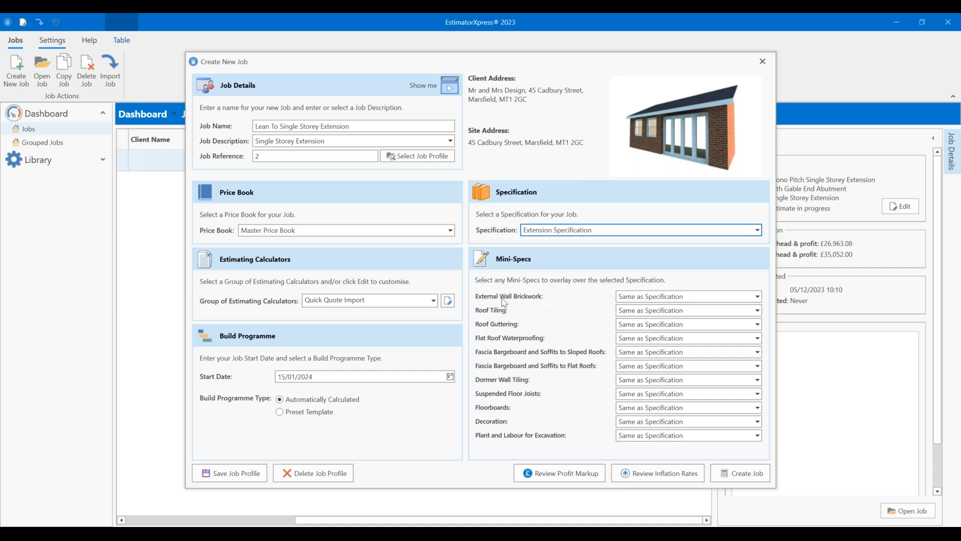
{"action": "left_click", "coordinate": [668, 297]}
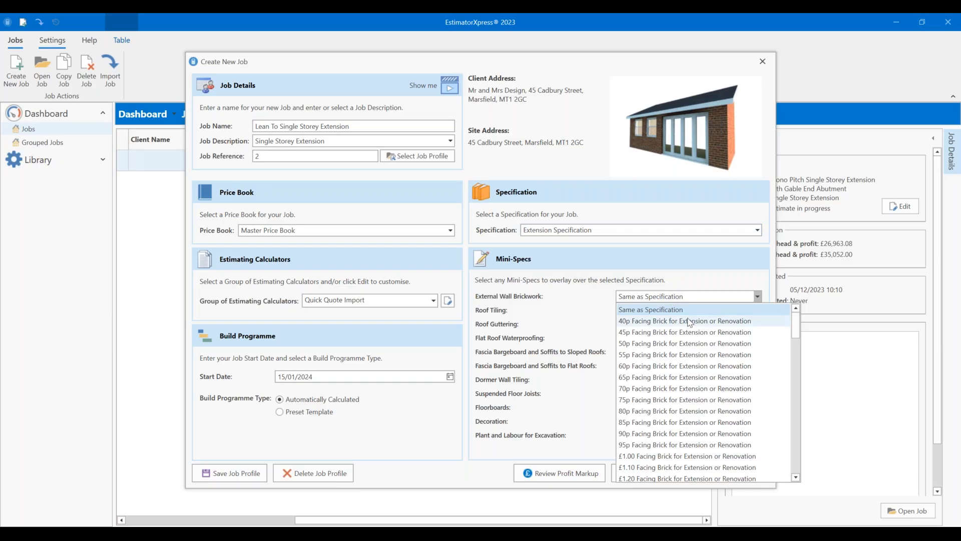
{"action": "scroll", "coordinate": [696, 341], "scroll_direction": "down", "scroll_amount": 4}
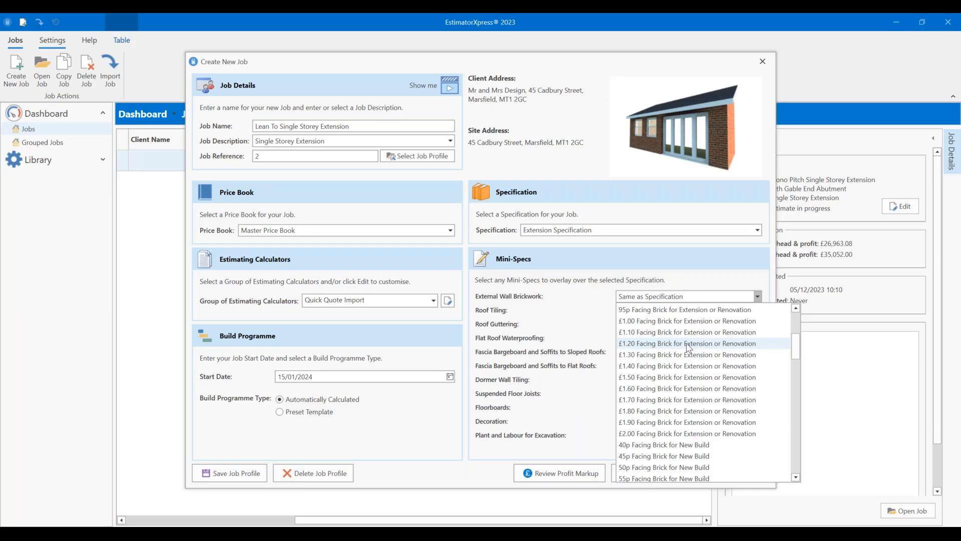
{"action": "scroll", "coordinate": [669, 301], "scroll_direction": "up", "scroll_amount": 1}
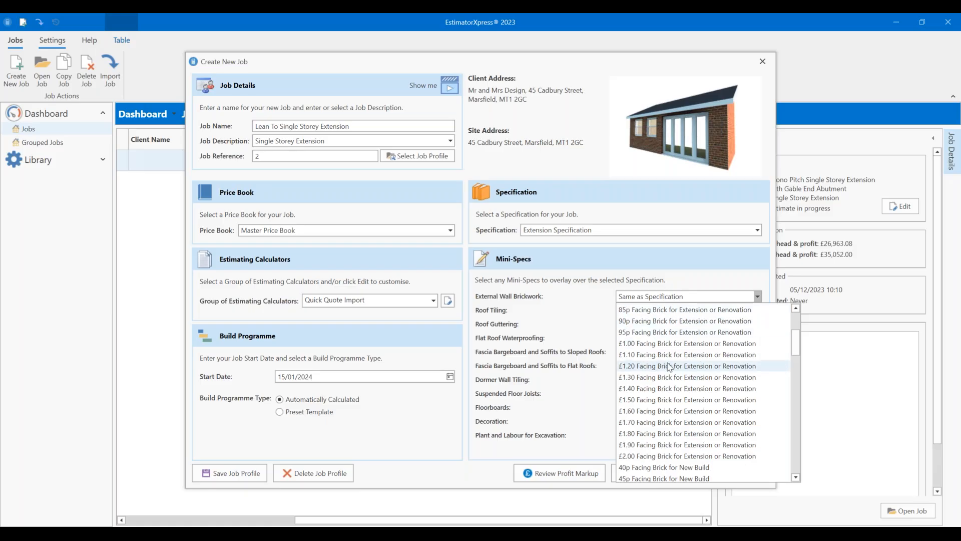
{"action": "left_click", "coordinate": [674, 379]}
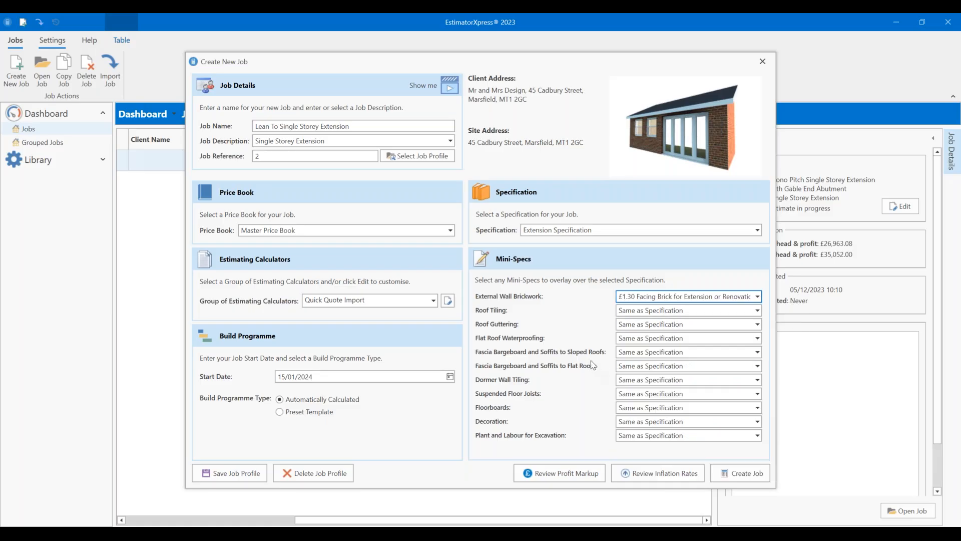
{"action": "left_click", "coordinate": [641, 312]}
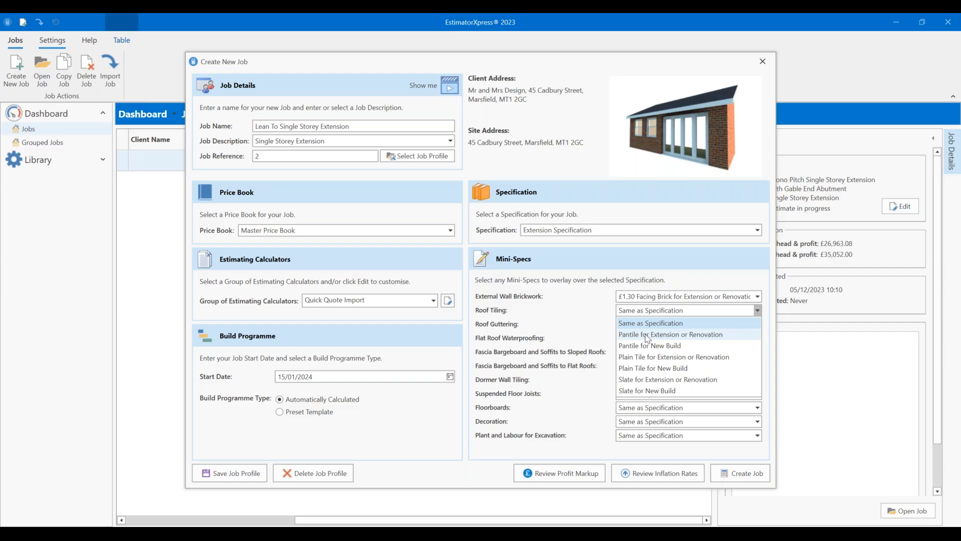
{"action": "left_click", "coordinate": [647, 335]}
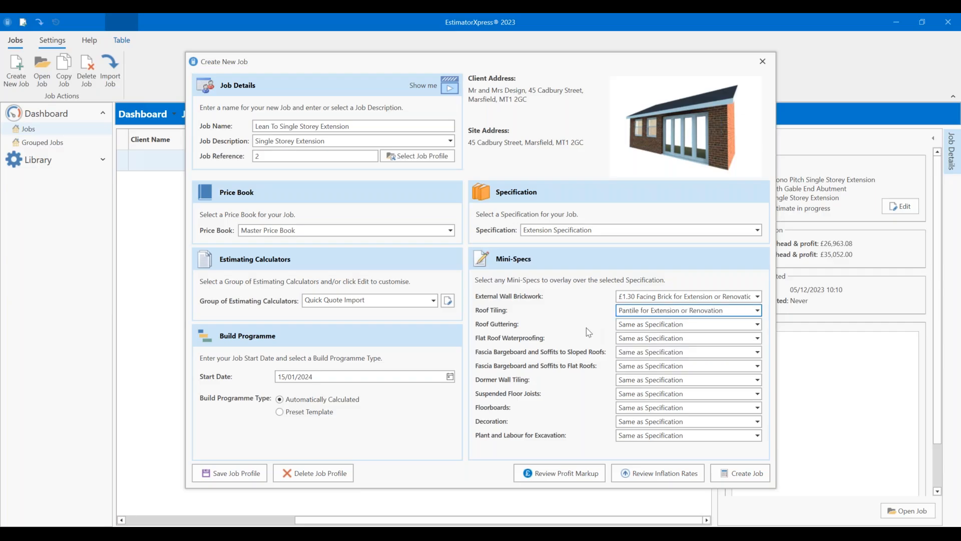
Step: Look through the mini-spec options for roof guttering and for excavation plant and labour, leaving both as Same as Specification
{"action": "left_click", "coordinate": [659, 329]}
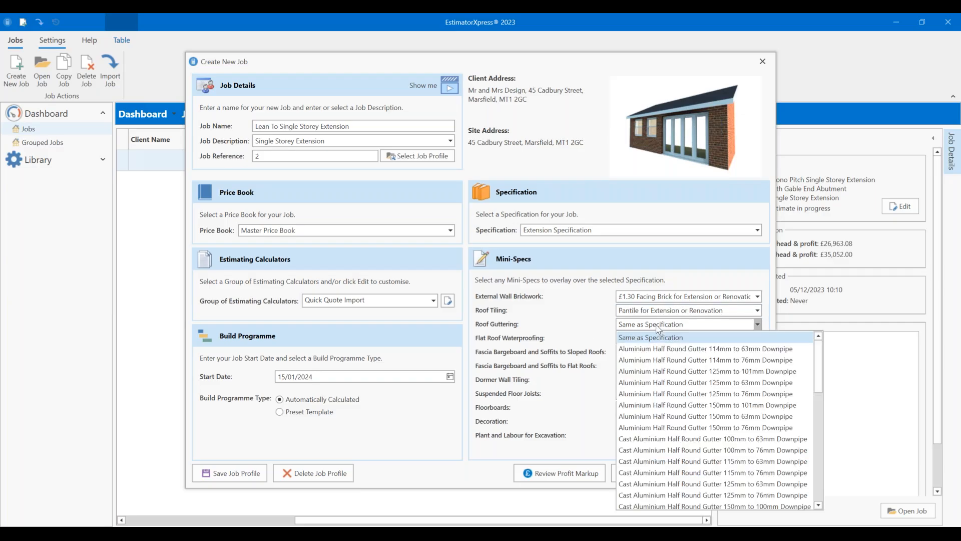
{"action": "left_click", "coordinate": [558, 330]}
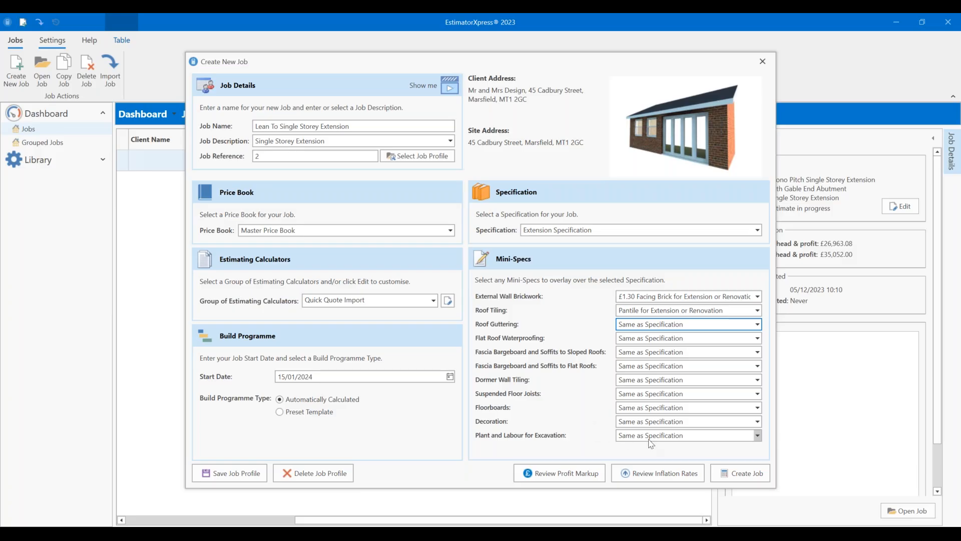
{"action": "left_click", "coordinate": [649, 438]}
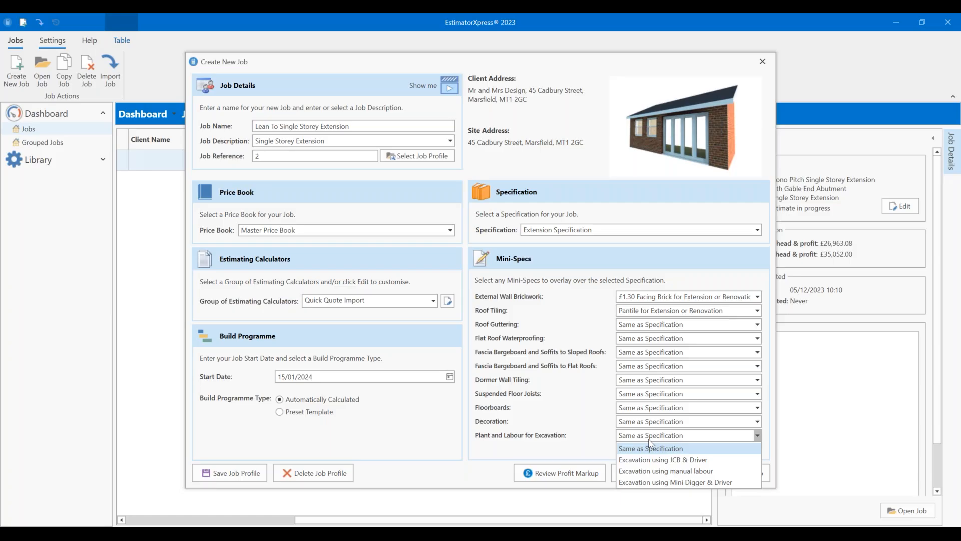
{"action": "left_click", "coordinate": [604, 425]}
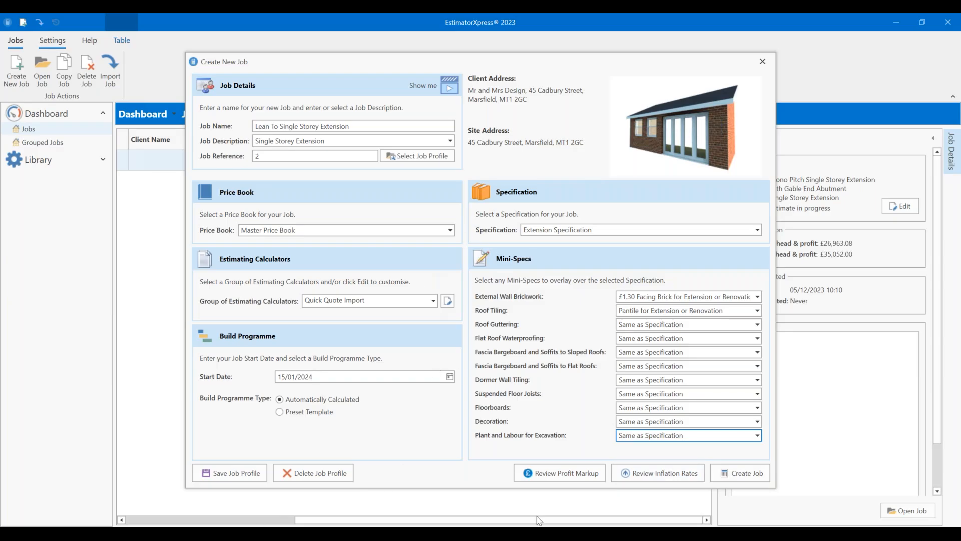
Step: Review the job's overhead and profit markups for each resource type, and create the job
{"action": "left_click", "coordinate": [548, 473]}
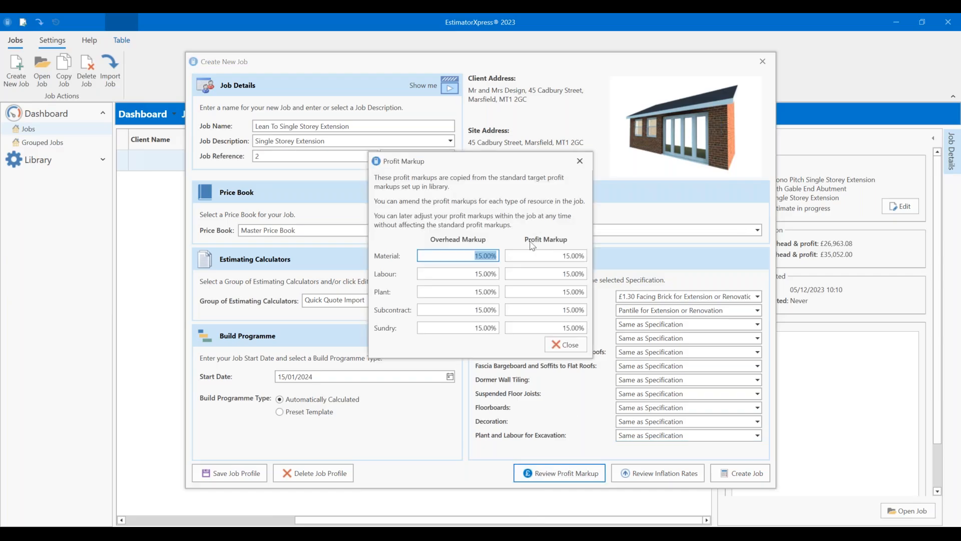
{"action": "left_click", "coordinate": [568, 344]}
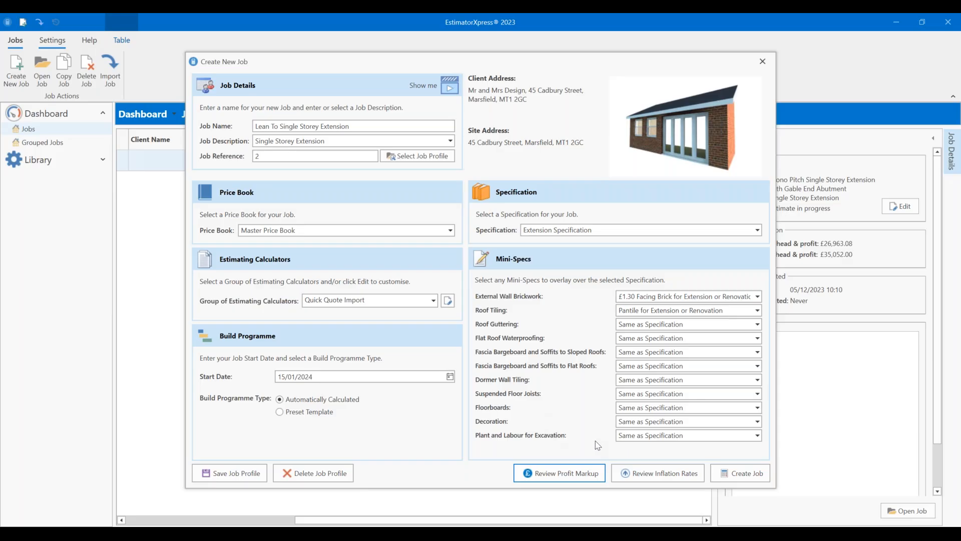
{"action": "left_click", "coordinate": [720, 480]}
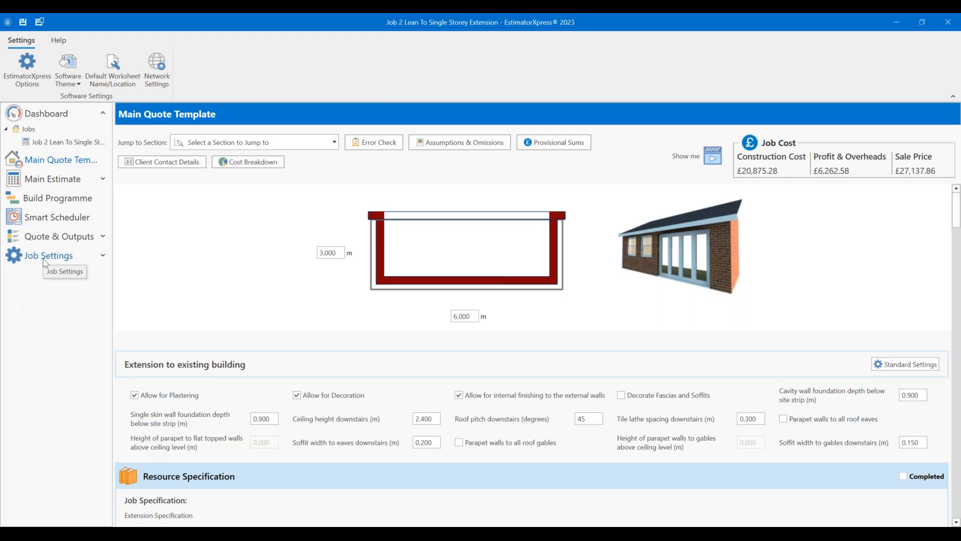
Step: Expand the Job Settings entries and view the list of quote template sections available to jump to
{"action": "left_click", "coordinate": [103, 256]}
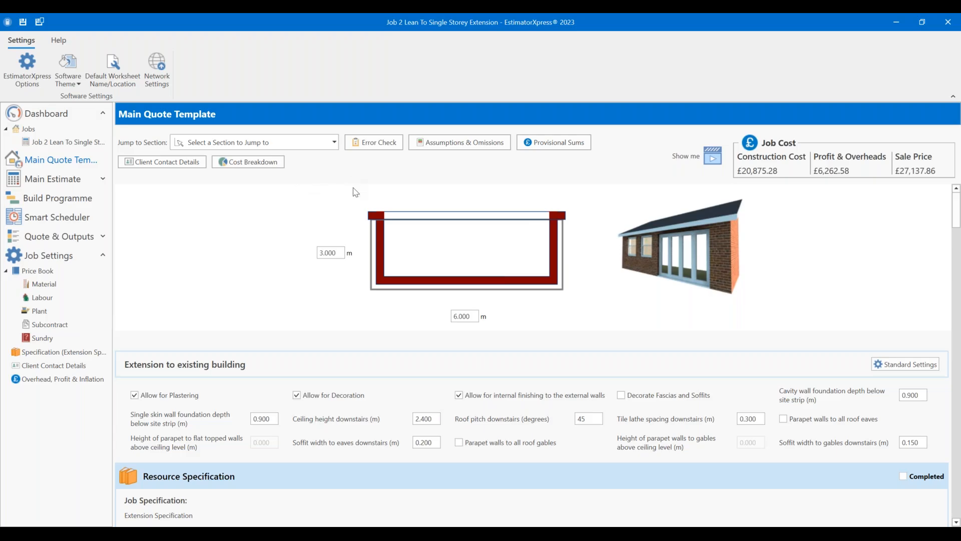
{"action": "left_click", "coordinate": [252, 143]}
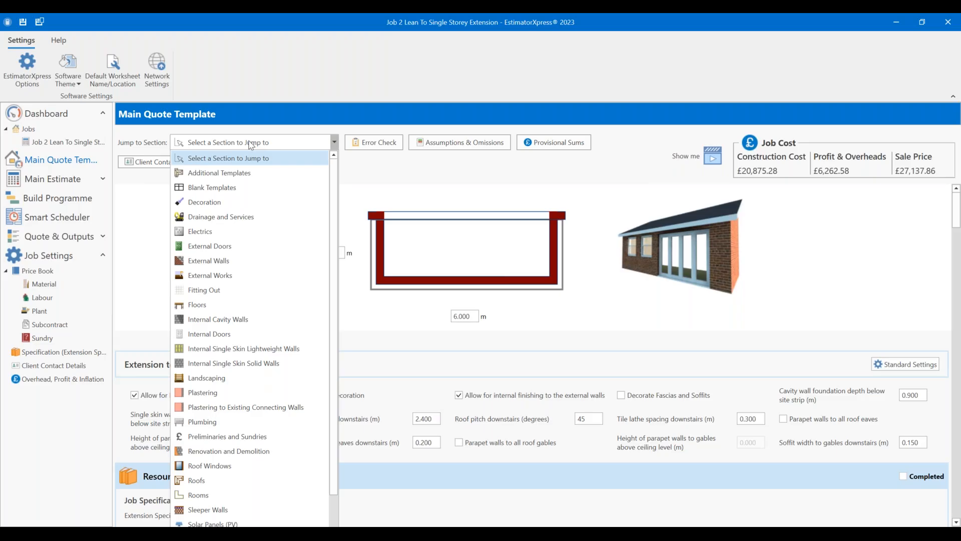
{"action": "left_click", "coordinate": [300, 143]}
Step: Look through the Main Quote Template sections, from the extension dimensions and resource specification down to Windows and Internal Cavity Walls
{"action": "scroll", "coordinate": [560, 375], "scroll_direction": "down", "scroll_amount": 5}
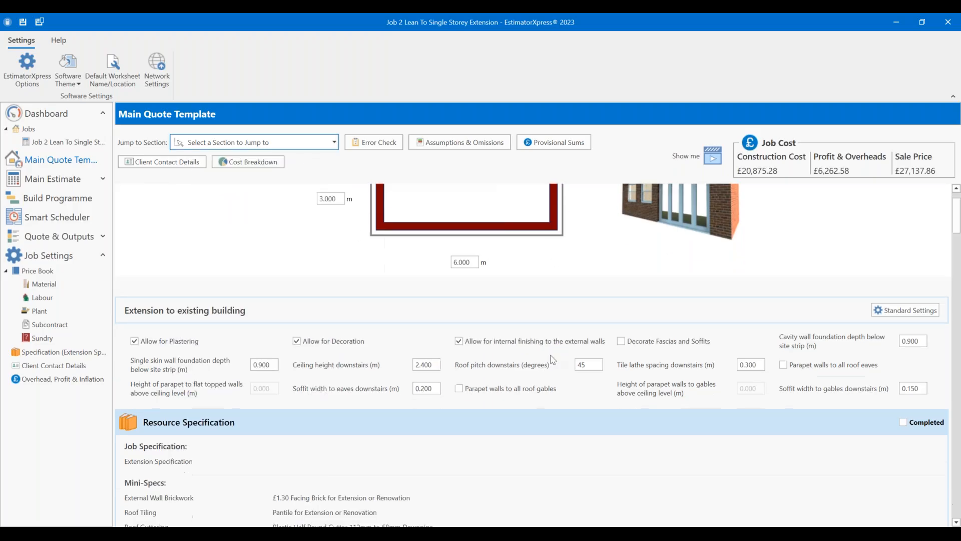
{"action": "scroll", "coordinate": [375, 423], "scroll_direction": "down", "scroll_amount": 4}
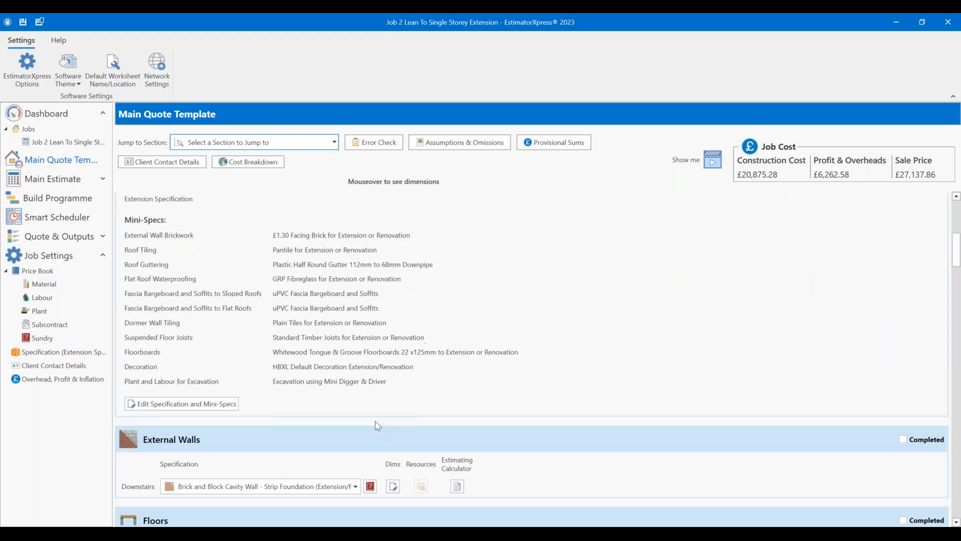
{"action": "scroll", "coordinate": [326, 399], "scroll_direction": "up", "scroll_amount": 5}
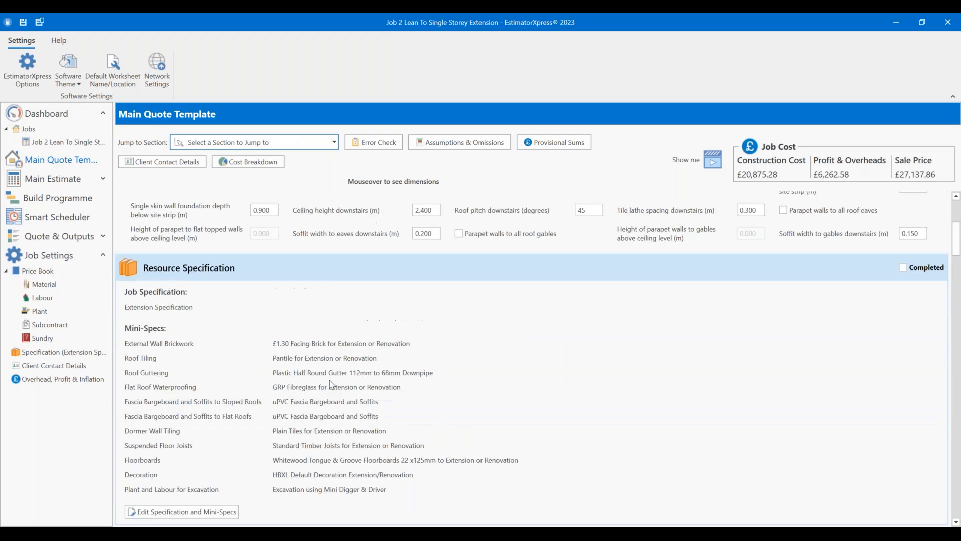
{"action": "scroll", "coordinate": [257, 322], "scroll_direction": "down", "scroll_amount": 6}
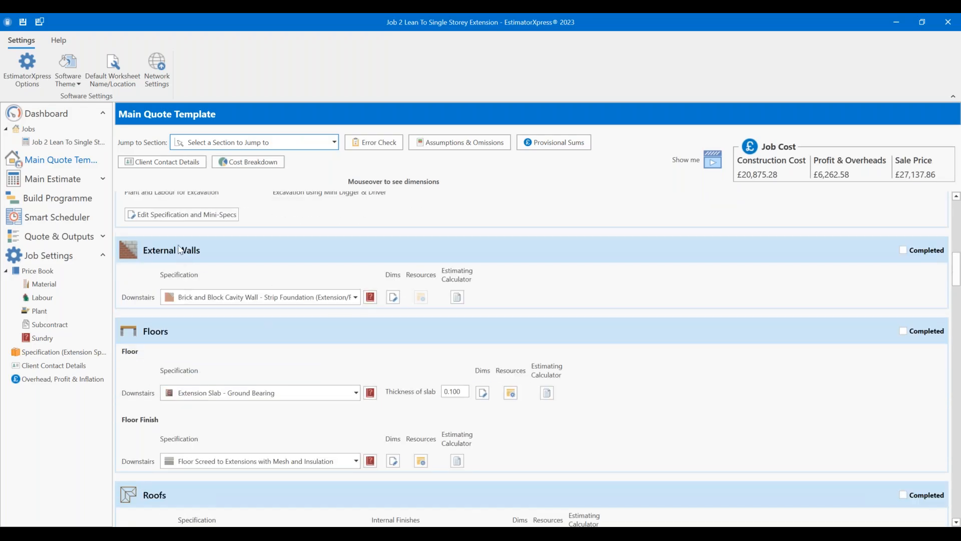
{"action": "scroll", "coordinate": [203, 305], "scroll_direction": "down", "scroll_amount": 5}
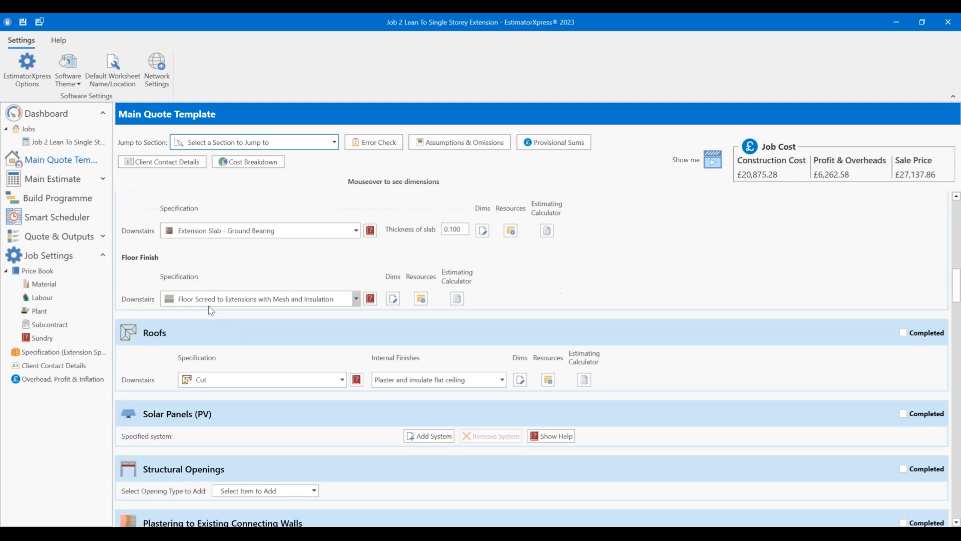
{"action": "scroll", "coordinate": [203, 332], "scroll_direction": "down", "scroll_amount": 3}
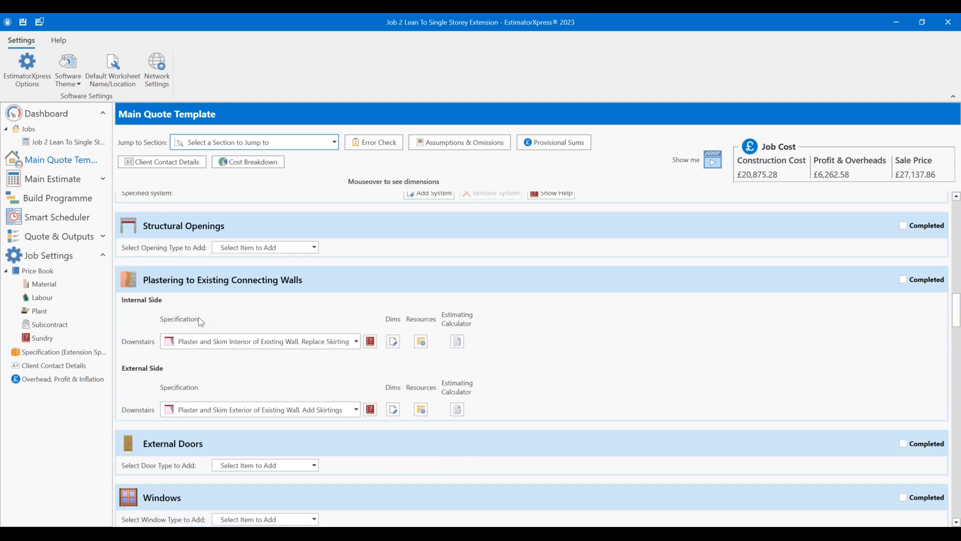
{"action": "scroll", "coordinate": [200, 321], "scroll_direction": "down", "scroll_amount": 5}
{"action": "scroll", "coordinate": [256, 349], "scroll_direction": "up", "scroll_amount": 3}
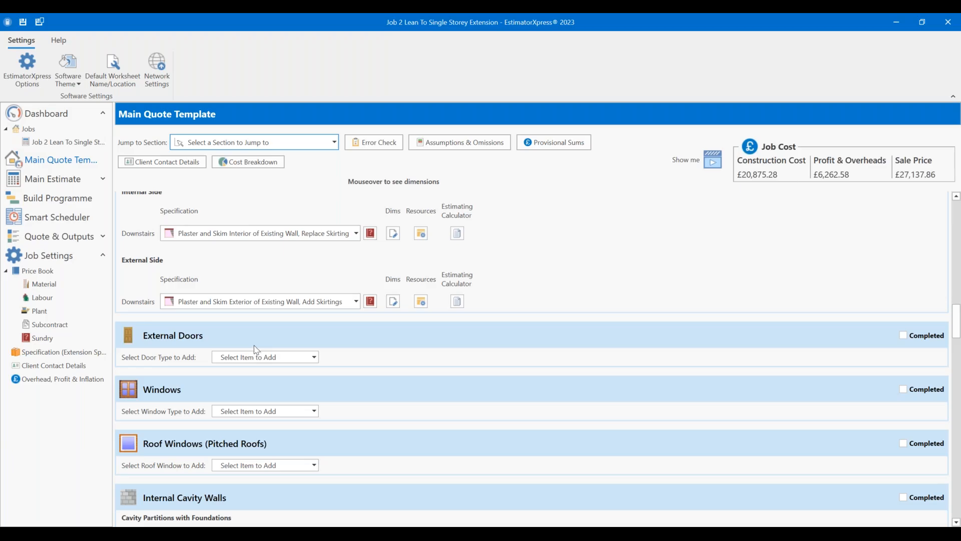
{"action": "scroll", "coordinate": [256, 349], "scroll_direction": "up", "scroll_amount": 15}
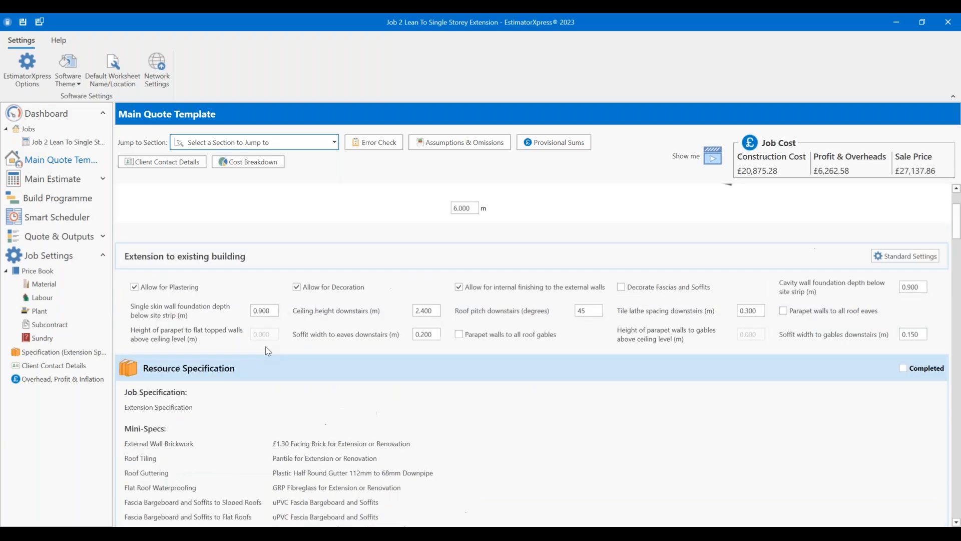
{"action": "scroll", "coordinate": [268, 350], "scroll_direction": "up", "scroll_amount": 2}
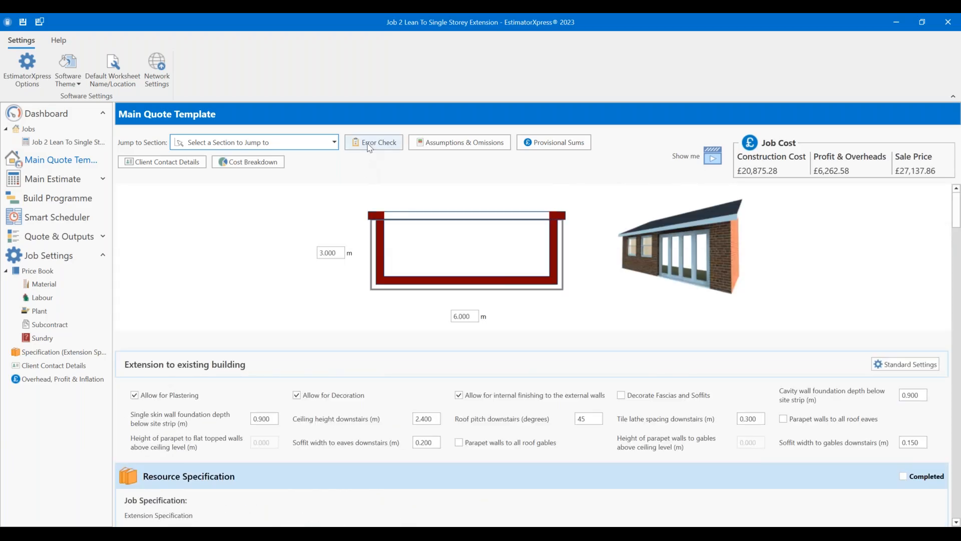
{"action": "scroll", "coordinate": [358, 257], "scroll_direction": "down", "scroll_amount": 8}
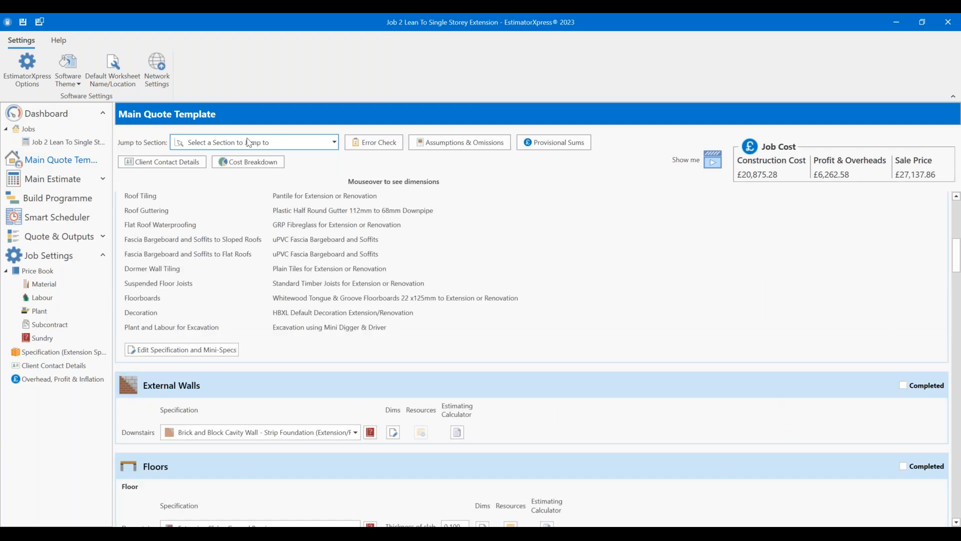
{"action": "scroll", "coordinate": [350, 135], "scroll_direction": "up", "scroll_amount": 9}
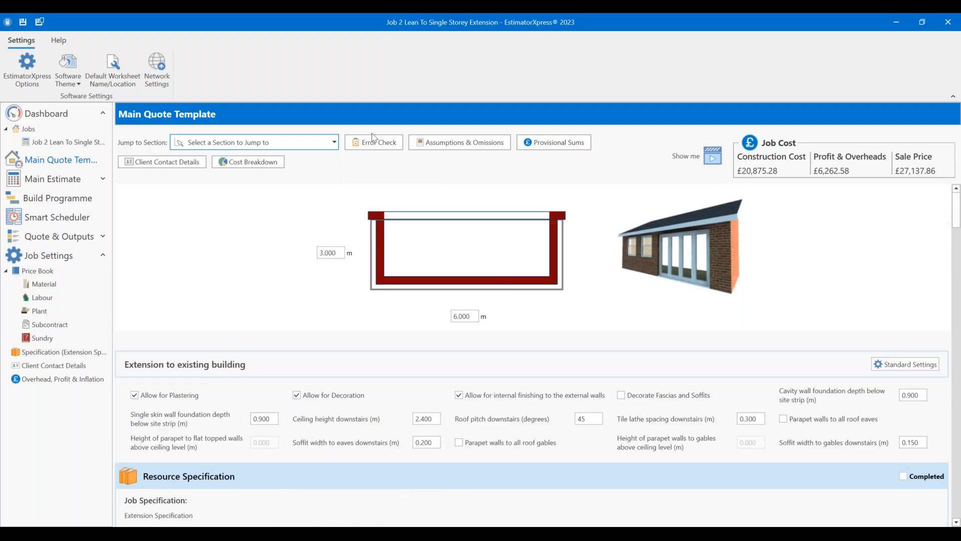
Step: Run the template's error check and view the Assumptions & Omissions dialog without adding any entries
{"action": "left_click", "coordinate": [393, 144]}
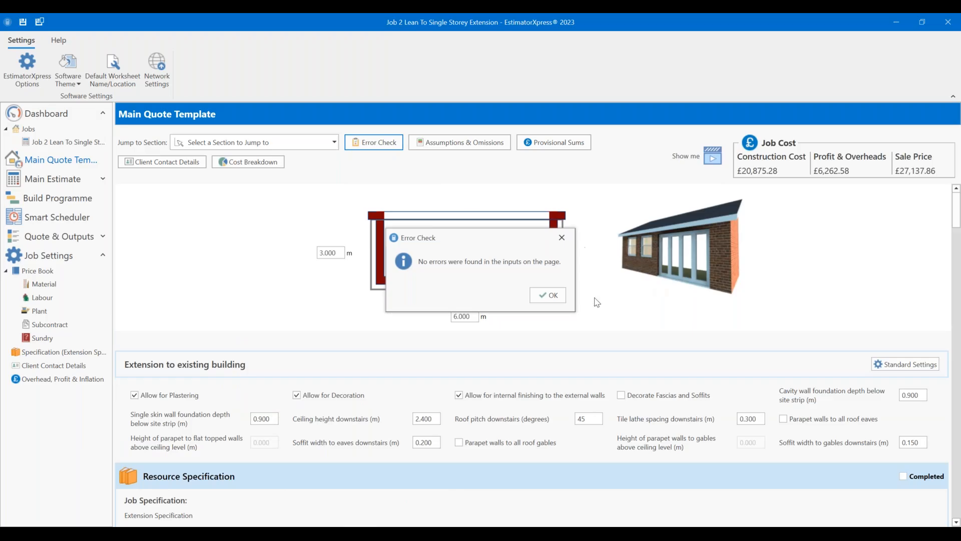
{"action": "left_click", "coordinate": [536, 293]}
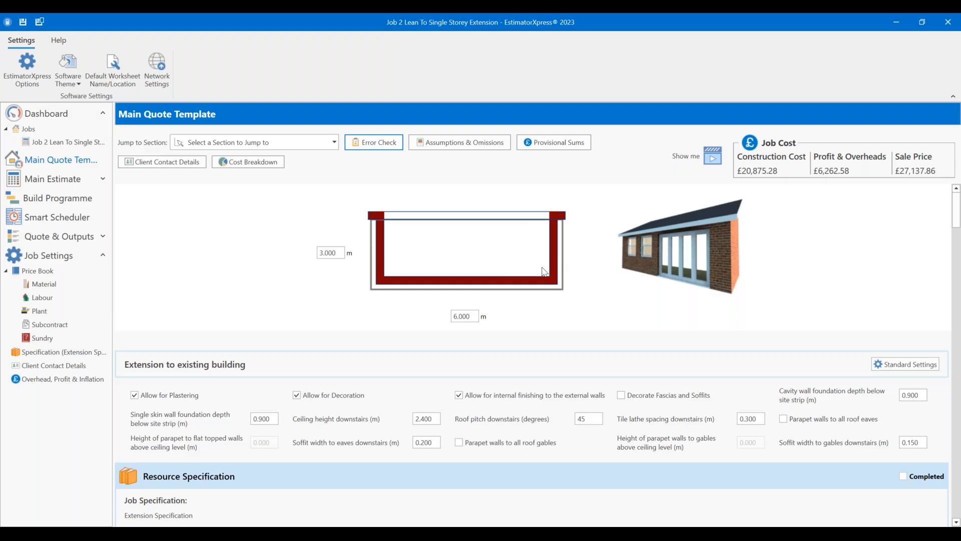
{"action": "left_click", "coordinate": [436, 149]}
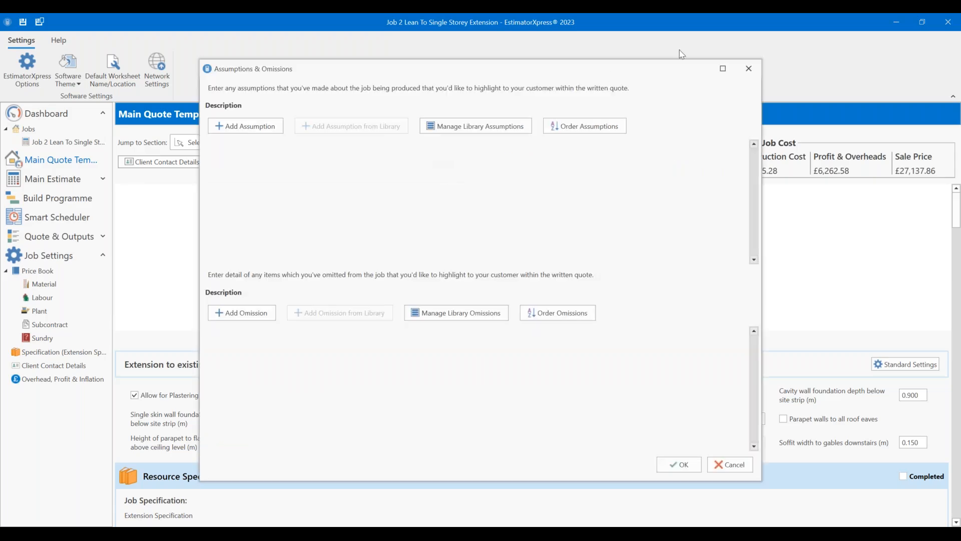
{"action": "left_click", "coordinate": [747, 70]}
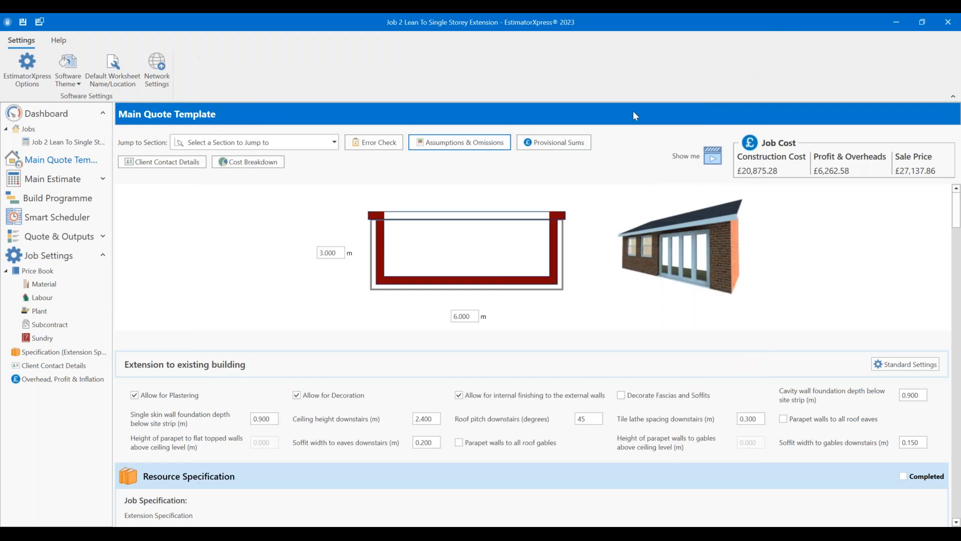
Step: View the Provisional Sums dialog and the client contact details, leaving both without changes
{"action": "left_click", "coordinate": [566, 142]}
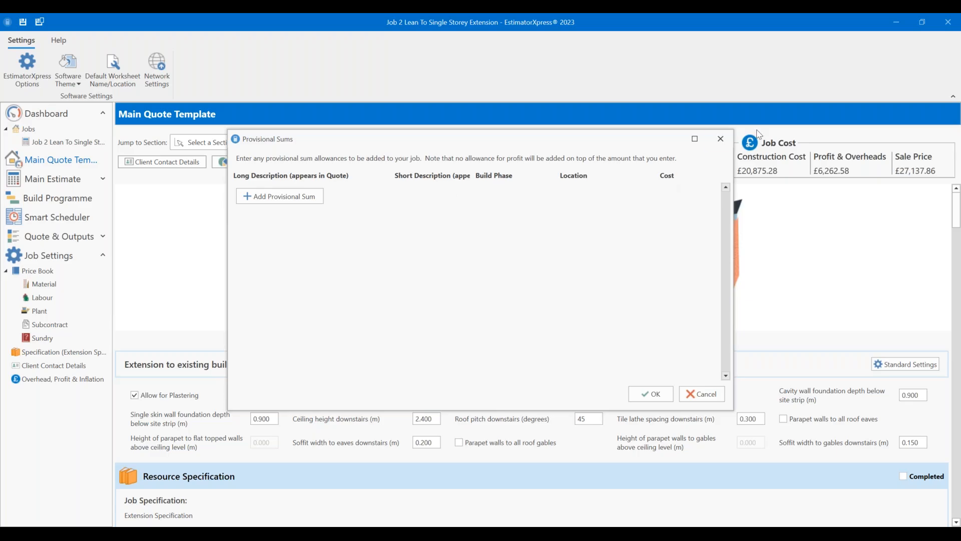
{"action": "left_click", "coordinate": [721, 139]}
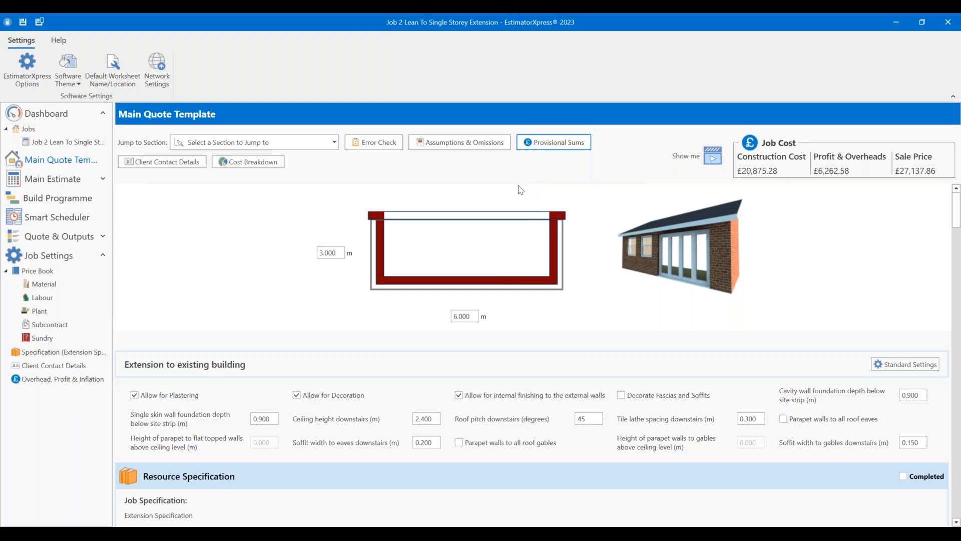
{"action": "left_click", "coordinate": [135, 170]}
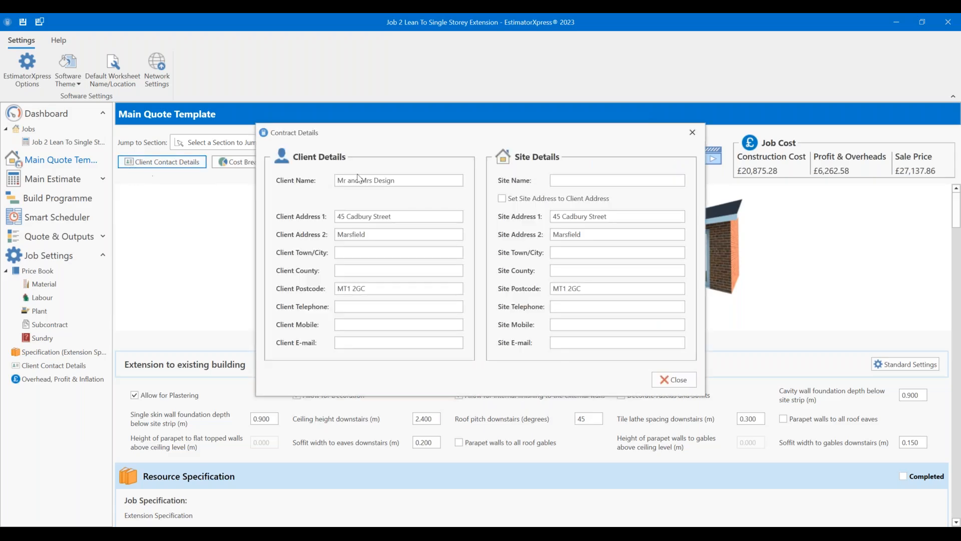
{"action": "left_click", "coordinate": [693, 132]}
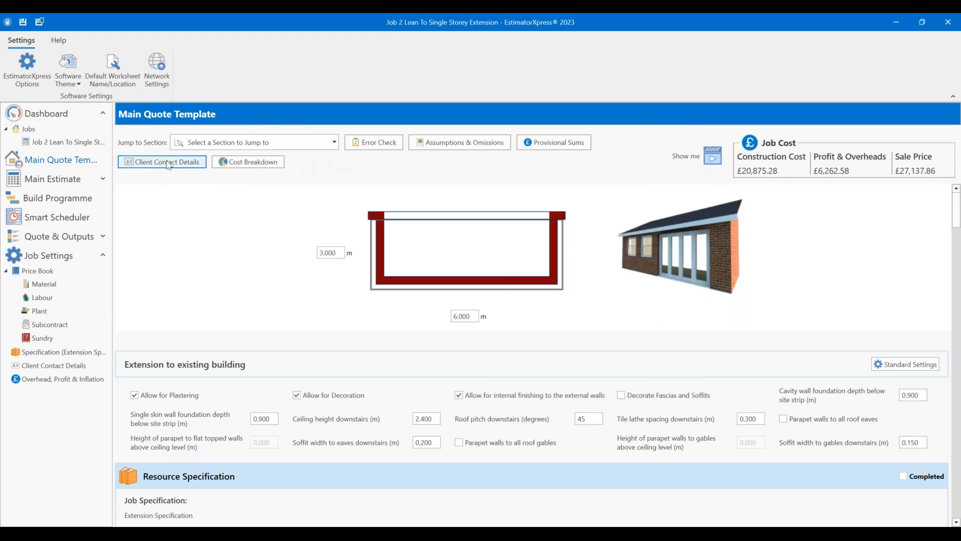
Step: Review the cost breakdown by estimating calculator, sorting the 2 Leaf External Wall resource types from highest to lowest cost
{"action": "left_click", "coordinate": [247, 163]}
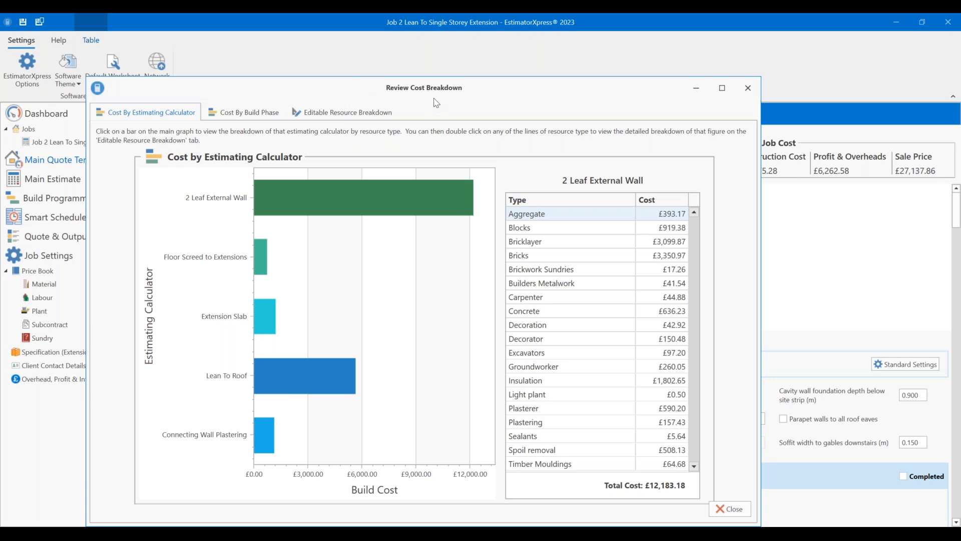
{"action": "left_click_drag", "start_coordinate": [432, 94], "coordinate": [489, 67]}
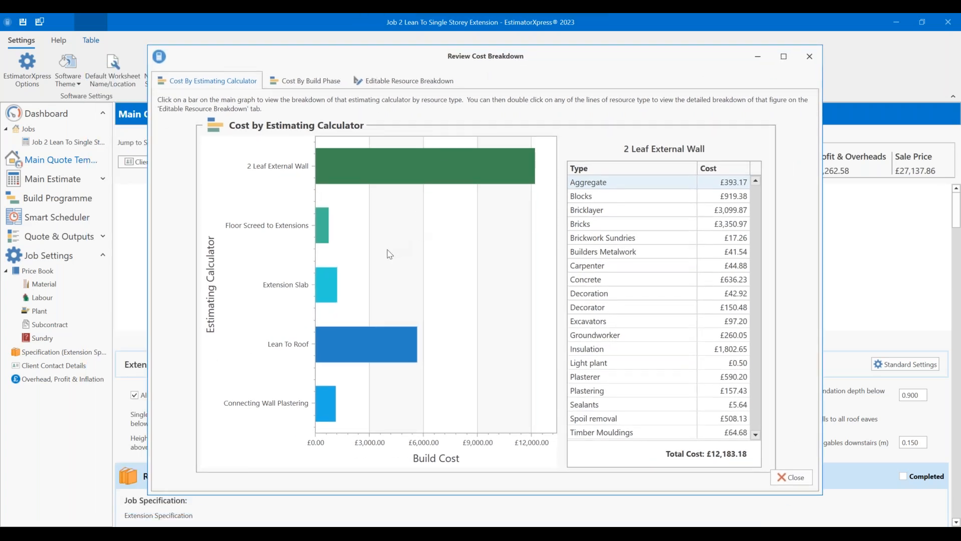
{"action": "mouse_move", "coordinate": [379, 174]}
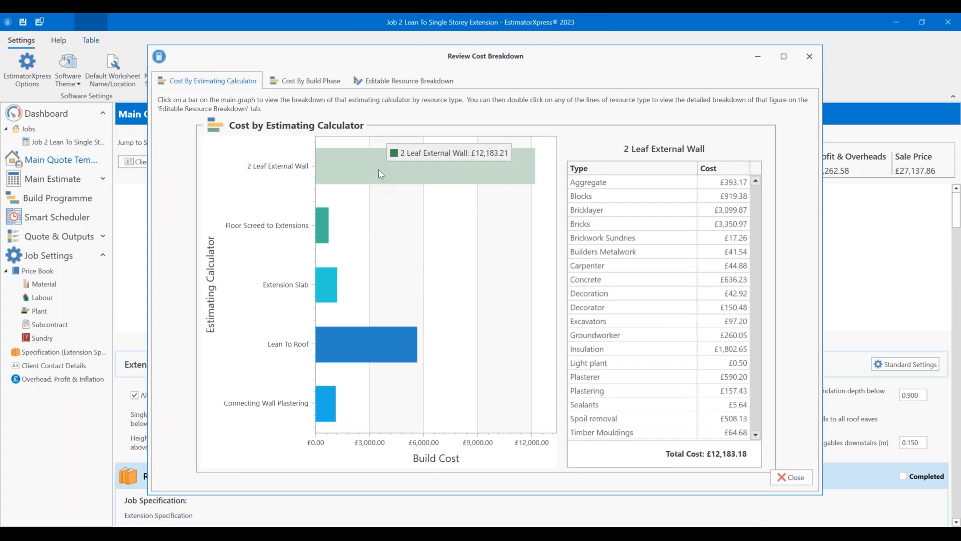
{"action": "left_click", "coordinate": [709, 172]}
{"action": "left_click", "coordinate": [708, 173]}
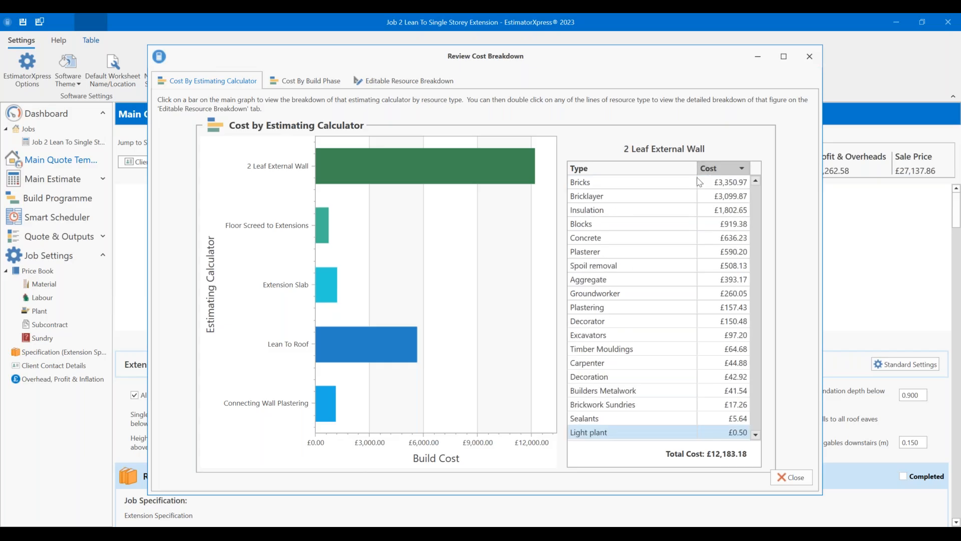
{"action": "left_click", "coordinate": [638, 194]}
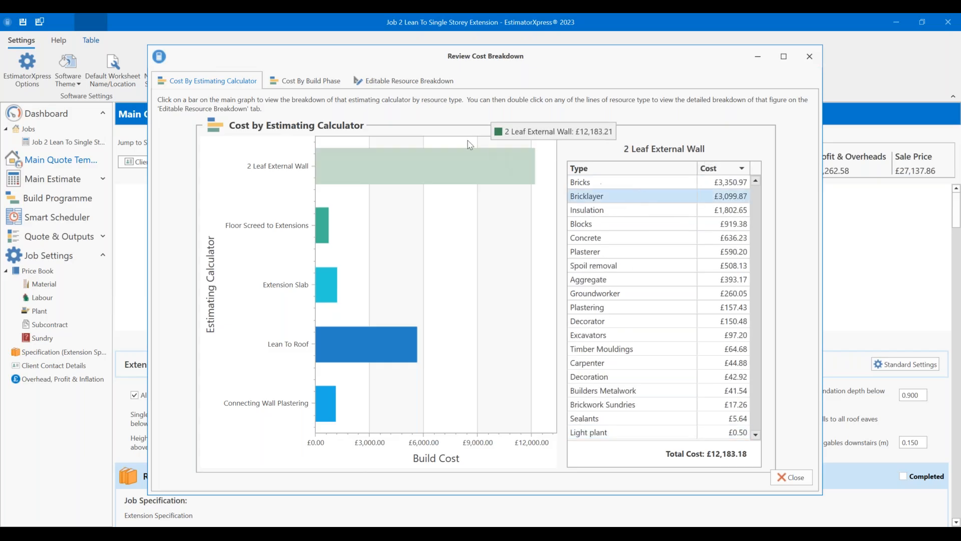
Step: Review the costs by build phase and the editable resource breakdown, and close the cost breakdown
{"action": "left_click", "coordinate": [292, 81]}
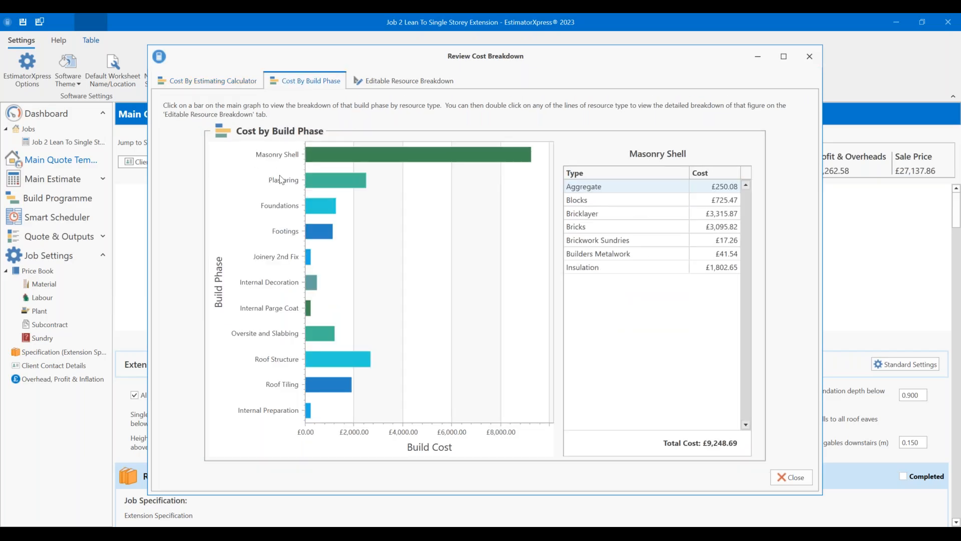
{"action": "mouse_move", "coordinate": [329, 154]}
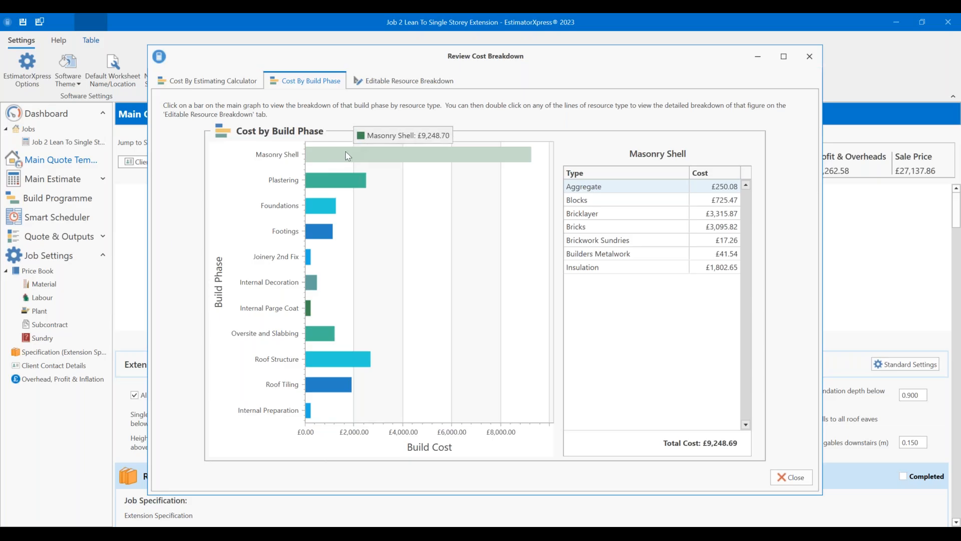
{"action": "left_click", "coordinate": [384, 82]}
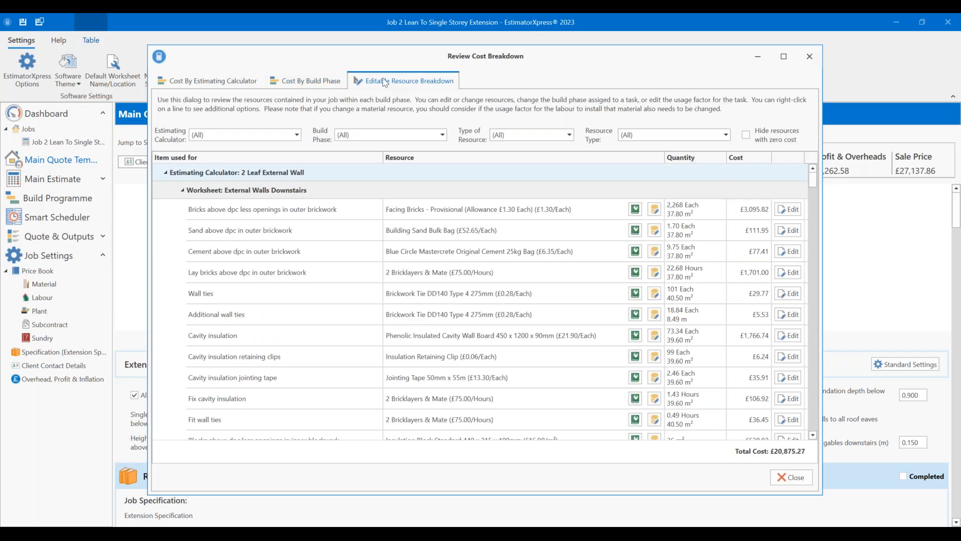
{"action": "scroll", "coordinate": [508, 339], "scroll_direction": "down", "scroll_amount": 5}
{"action": "scroll", "coordinate": [516, 306], "scroll_direction": "up", "scroll_amount": 5}
{"action": "left_click", "coordinate": [791, 477]}
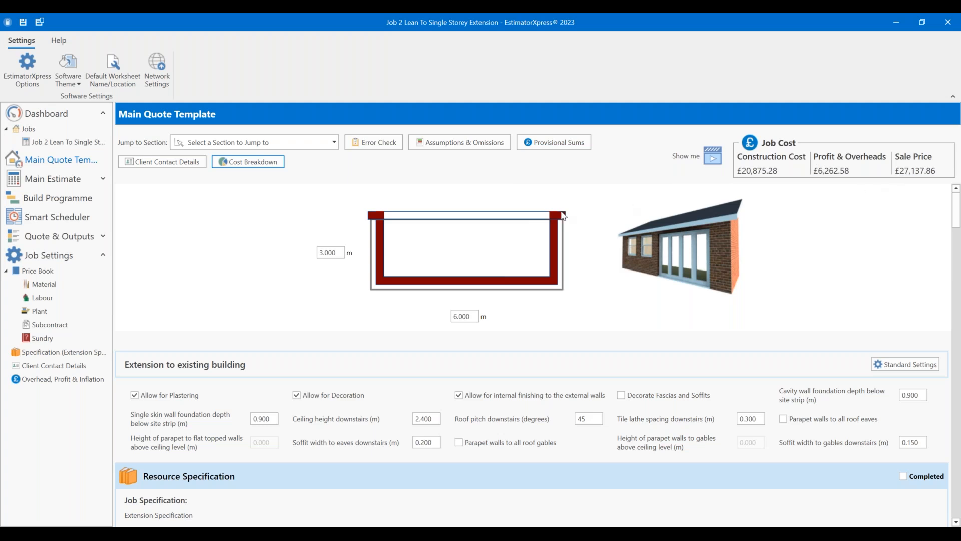
Step: Set the extension's width along the existing building to 5 m on the plan diagram
{"action": "left_click", "coordinate": [428, 241]}
{"action": "left_click", "coordinate": [473, 315]}
{"action": "double_click", "coordinate": [473, 315]}
{"action": "type", "text": "5"}
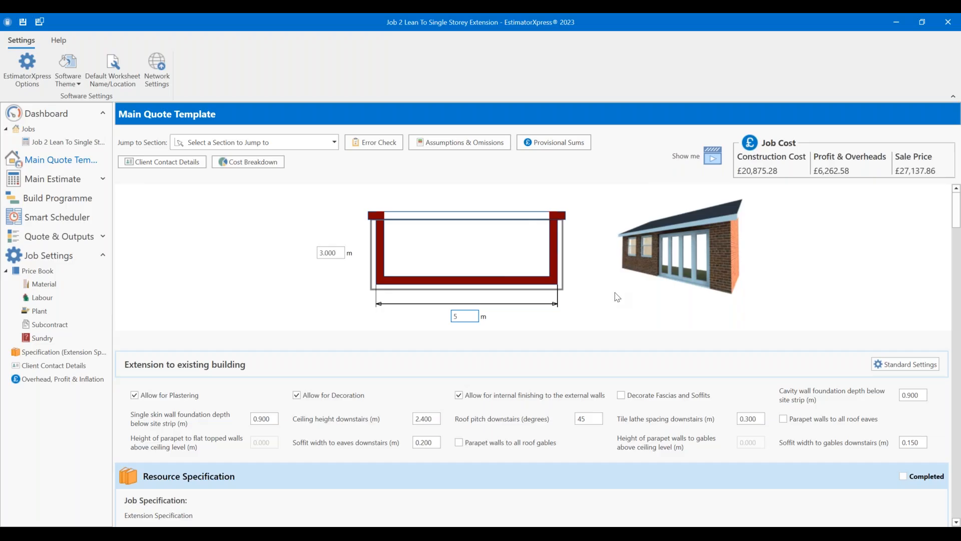
{"action": "key", "text": "Return"}
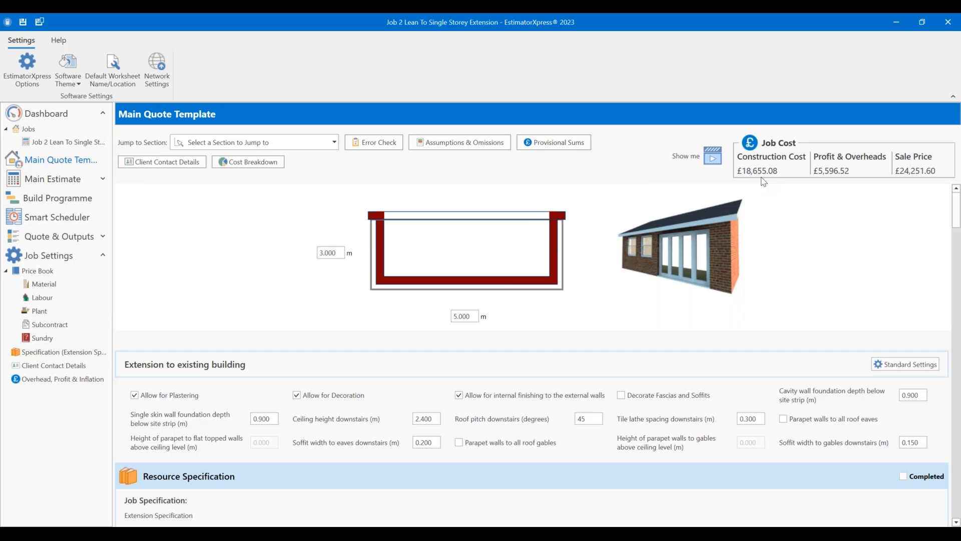
Step: Examine the Extension to existing building settings and read the explanation of the Allow for Decoration option
{"action": "scroll", "coordinate": [584, 200], "scroll_direction": "down", "scroll_amount": 1}
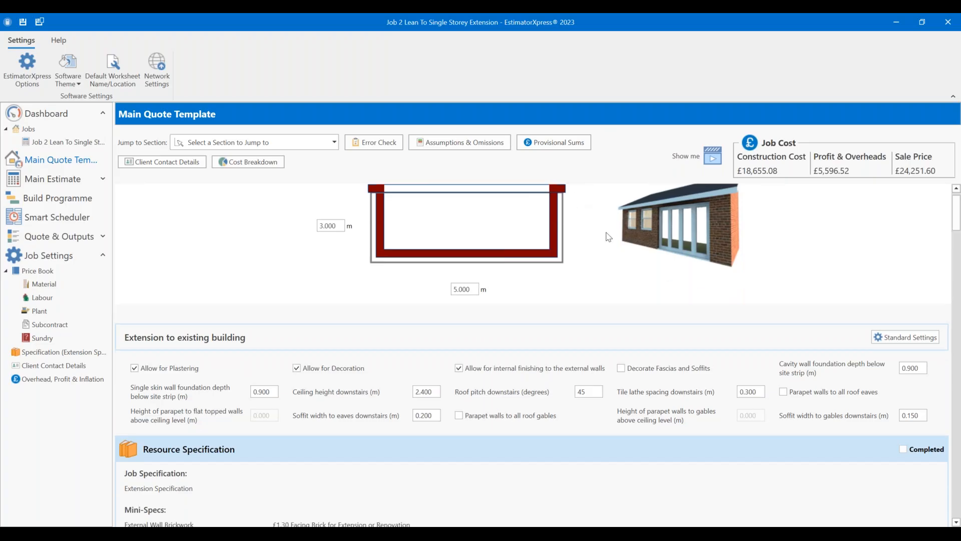
{"action": "scroll", "coordinate": [608, 237], "scroll_direction": "up", "scroll_amount": 1}
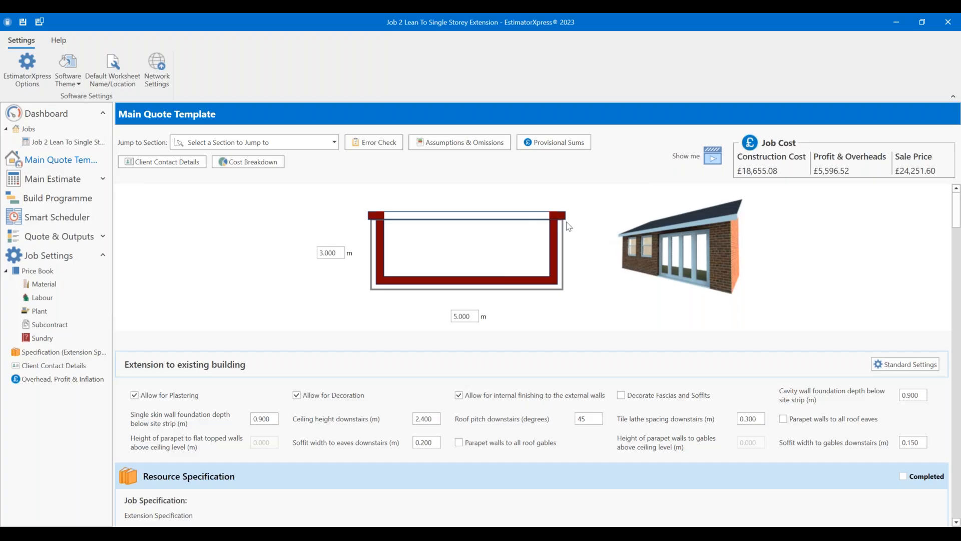
{"action": "scroll", "coordinate": [230, 345], "scroll_direction": "down", "scroll_amount": 3}
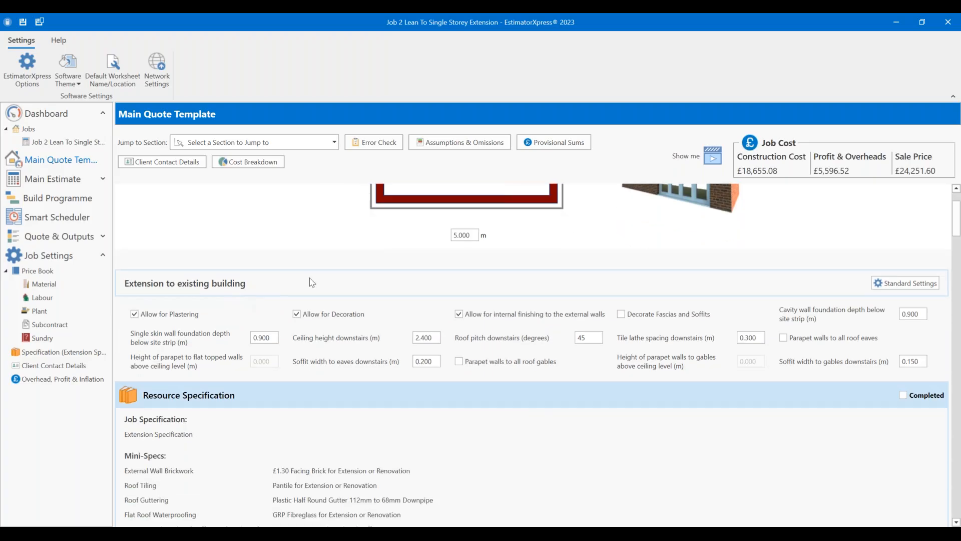
{"action": "scroll", "coordinate": [320, 281], "scroll_direction": "down", "scroll_amount": 1}
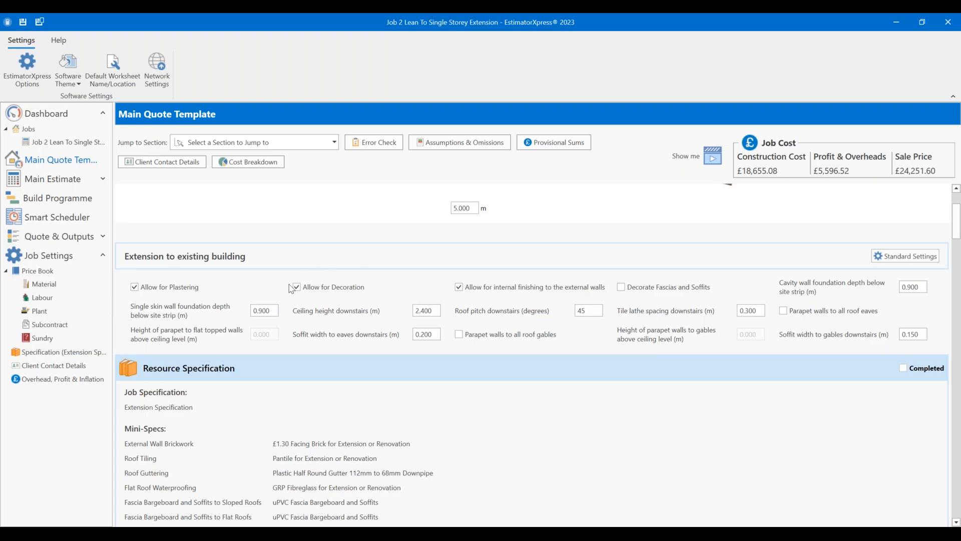
{"action": "mouse_move", "coordinate": [308, 289]}
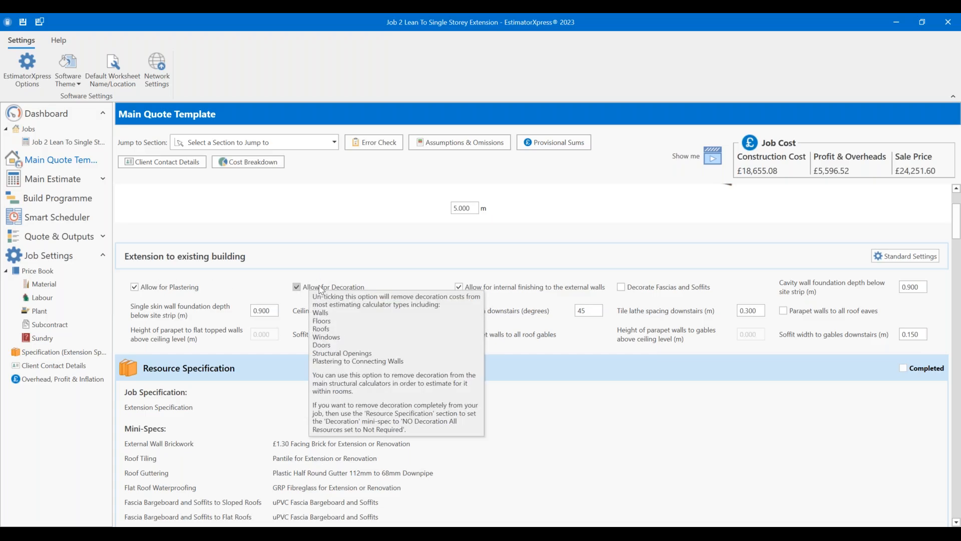
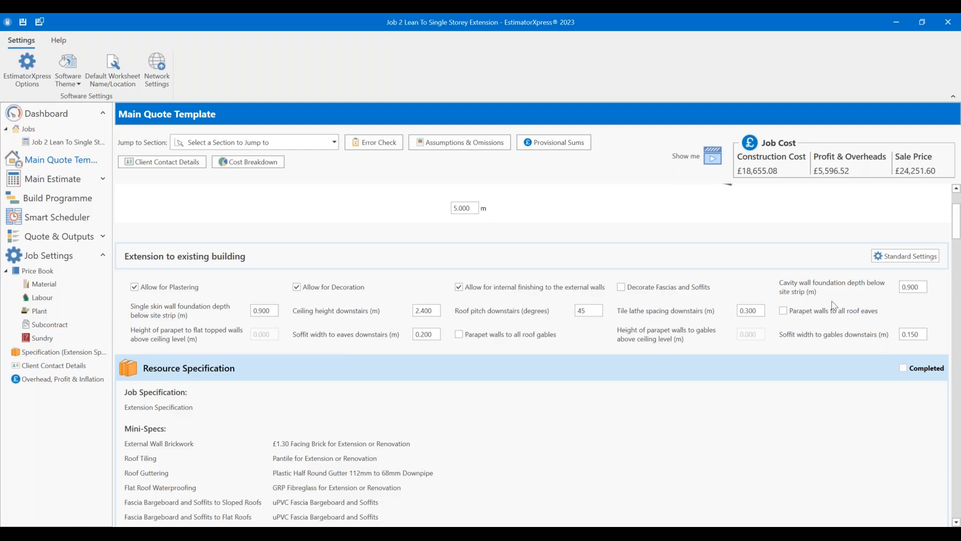
Step: Set the cavity wall foundation depth below site strip to 1.2 m for the extension
{"action": "left_click", "coordinate": [925, 287]}
{"action": "type", "text": "1.23"}
{"action": "key", "text": "BackSpace"}
{"action": "left_click", "coordinate": [924, 286]}
{"action": "left_click_drag", "start_coordinate": [923, 285], "coordinate": [806, 293]}
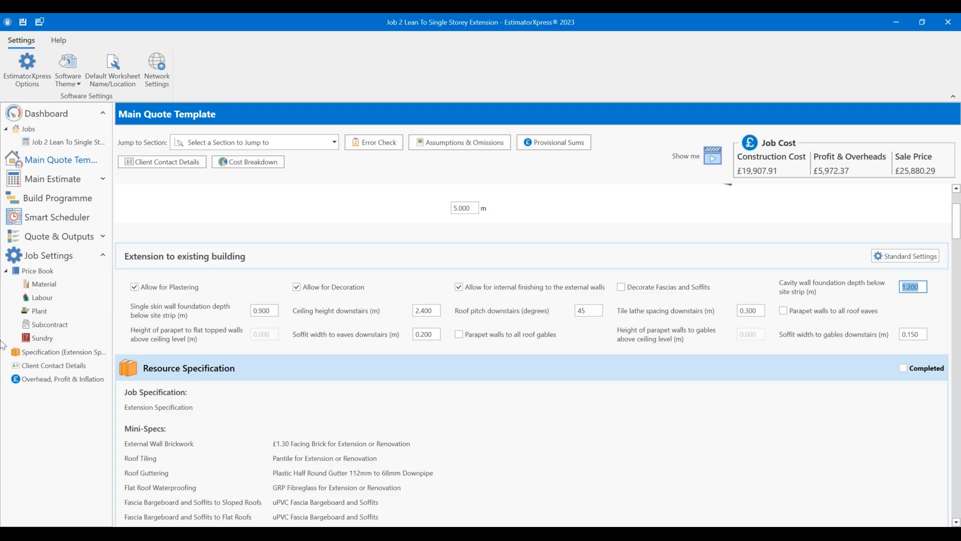
Step: Set the extension's downstairs roof pitch to 22 degrees
{"action": "left_click", "coordinate": [274, 311]}
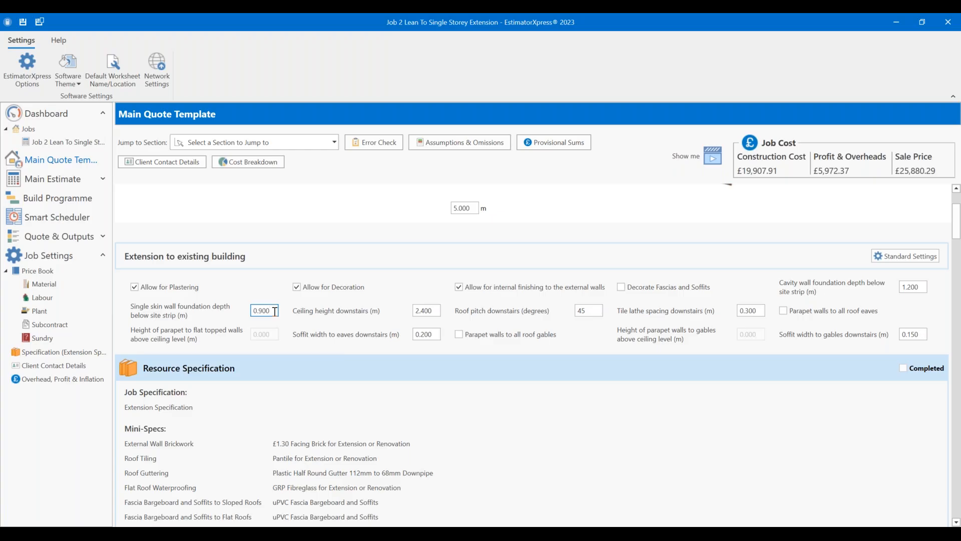
{"action": "left_click", "coordinate": [437, 311]}
{"action": "left_click", "coordinate": [593, 308]}
{"action": "type", "text": "22"}
{"action": "left_click", "coordinate": [759, 313]}
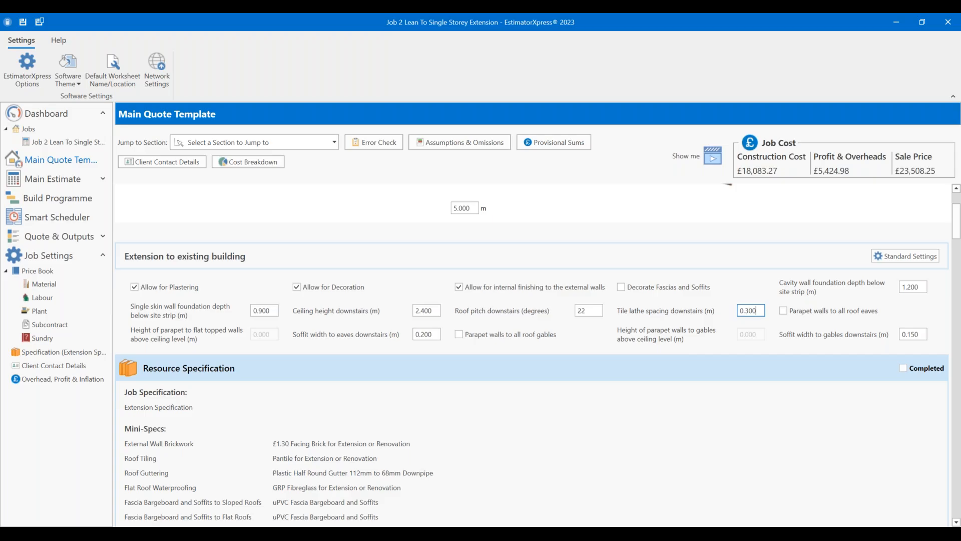
{"action": "left_click", "coordinate": [775, 316]}
{"action": "left_click", "coordinate": [784, 315]}
{"action": "scroll", "coordinate": [861, 356], "scroll_direction": "down", "scroll_amount": 3}
{"action": "scroll", "coordinate": [777, 364], "scroll_direction": "up", "scroll_amount": 4}
{"action": "scroll", "coordinate": [795, 330], "scroll_direction": "down", "scroll_amount": 1}
Step: Open the extension's Standard Settings and examine the Floors, Foundations, Garage Conversion and ICF allowances
{"action": "left_click", "coordinate": [905, 257]}
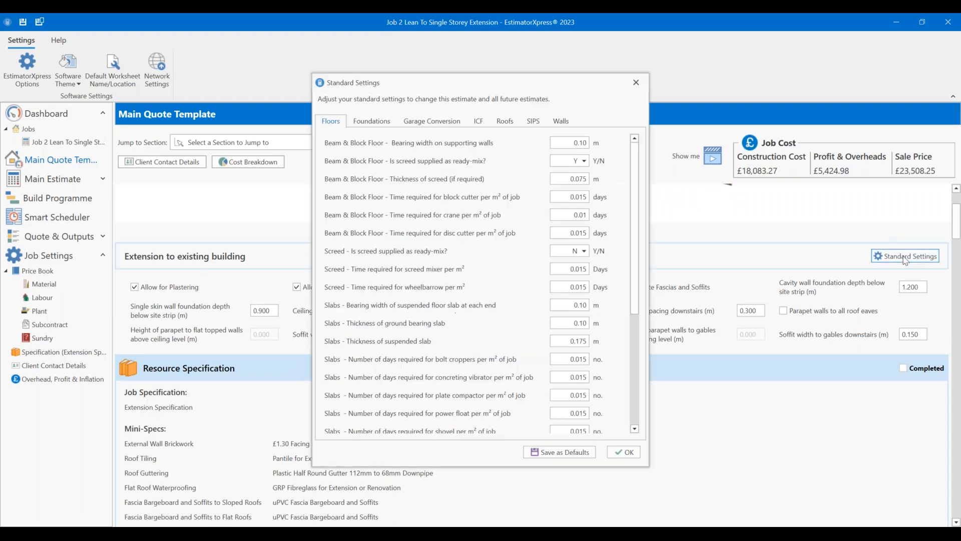
{"action": "scroll", "coordinate": [445, 148], "scroll_direction": "down", "scroll_amount": 2}
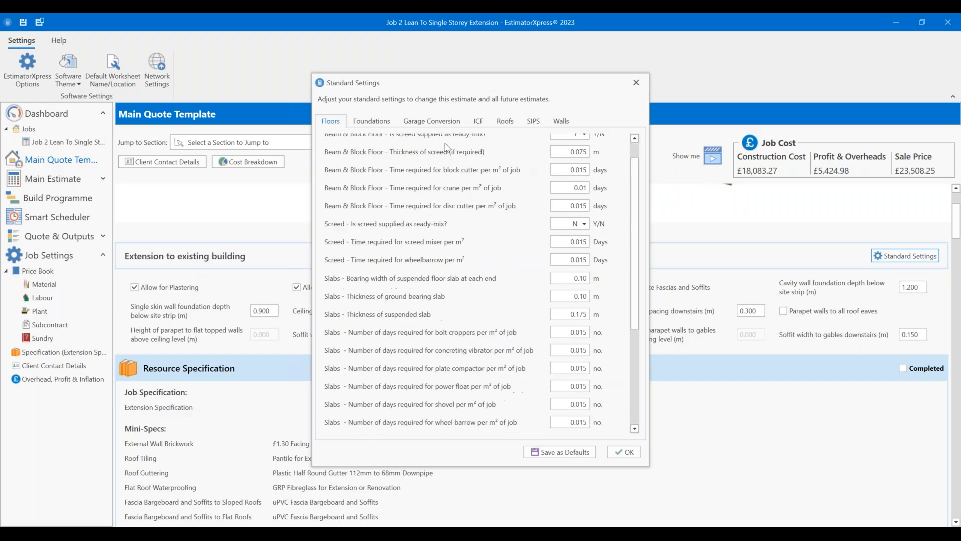
{"action": "scroll", "coordinate": [446, 147], "scroll_direction": "down", "scroll_amount": 2}
{"action": "scroll", "coordinate": [446, 148], "scroll_direction": "up", "scroll_amount": 4}
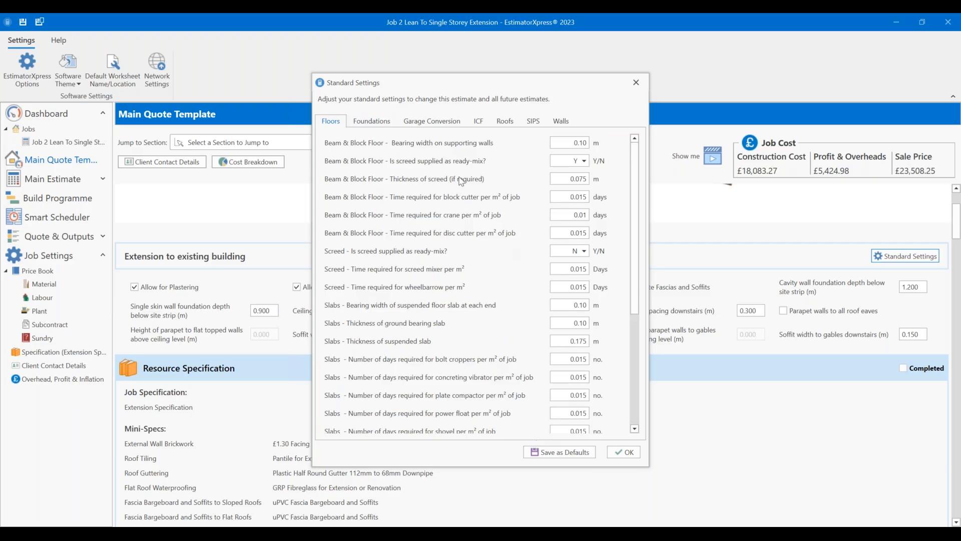
{"action": "left_click", "coordinate": [374, 122]}
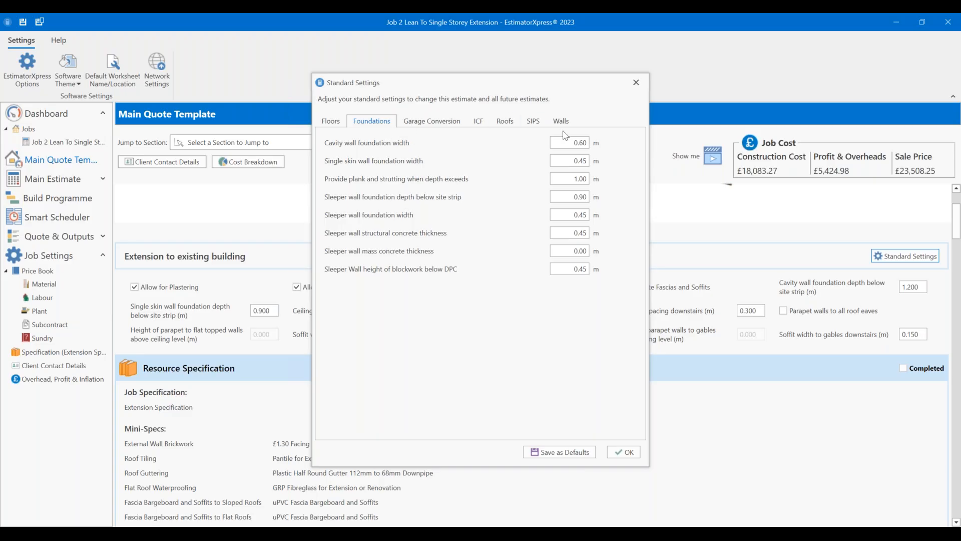
{"action": "left_click", "coordinate": [584, 143]}
{"action": "left_click", "coordinate": [444, 124]}
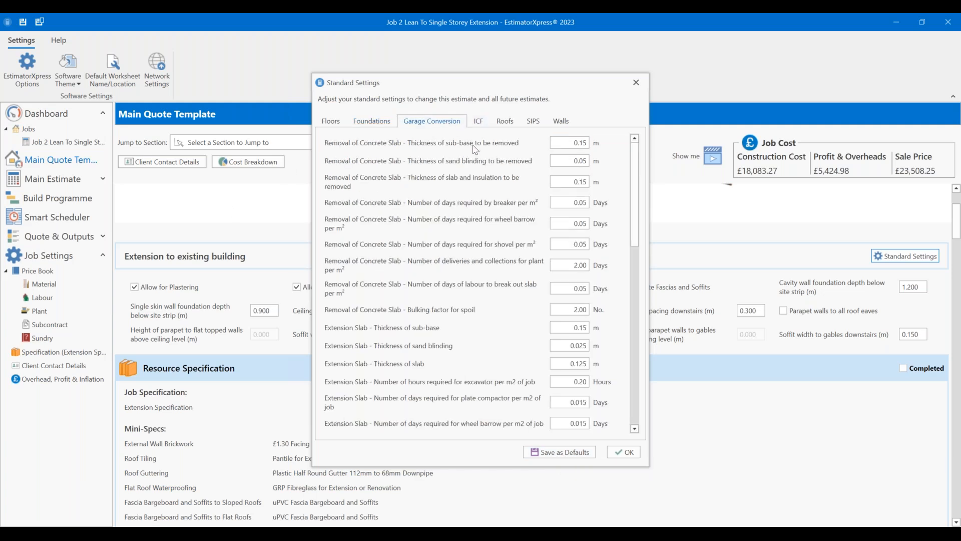
{"action": "scroll", "coordinate": [472, 188], "scroll_direction": "down", "scroll_amount": 6}
{"action": "scroll", "coordinate": [471, 150], "scroll_direction": "up", "scroll_amount": 6}
{"action": "left_click", "coordinate": [478, 121]}
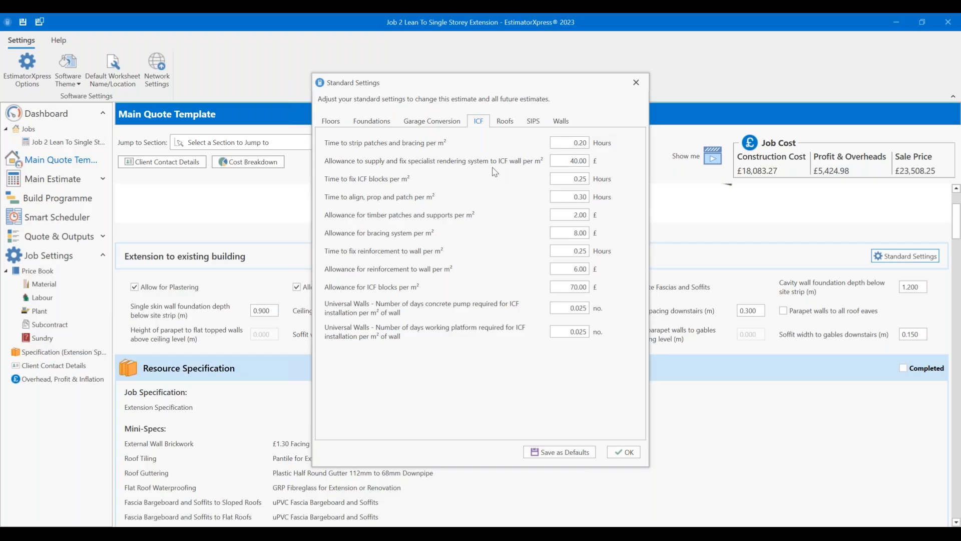
Step: Examine the Roofs, SIPS and Walls allowances, including joist centres for cut roofs, and close the Standard Settings
{"action": "left_click", "coordinate": [506, 123]}
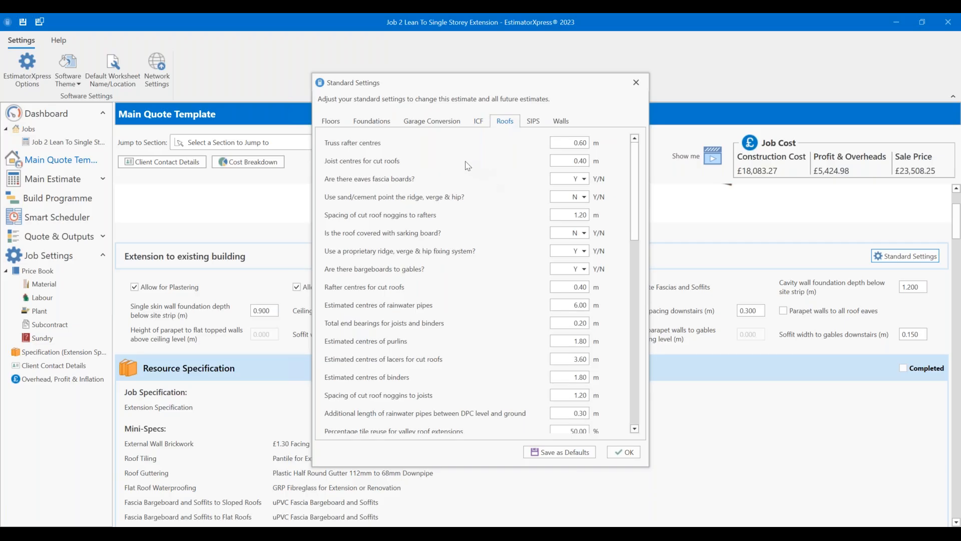
{"action": "left_click", "coordinate": [581, 161]}
{"action": "left_click", "coordinate": [590, 165]}
{"action": "left_click", "coordinate": [579, 160]}
{"action": "key", "text": "BackSpace"}
{"action": "scroll", "coordinate": [544, 205], "scroll_direction": "down", "scroll_amount": 5}
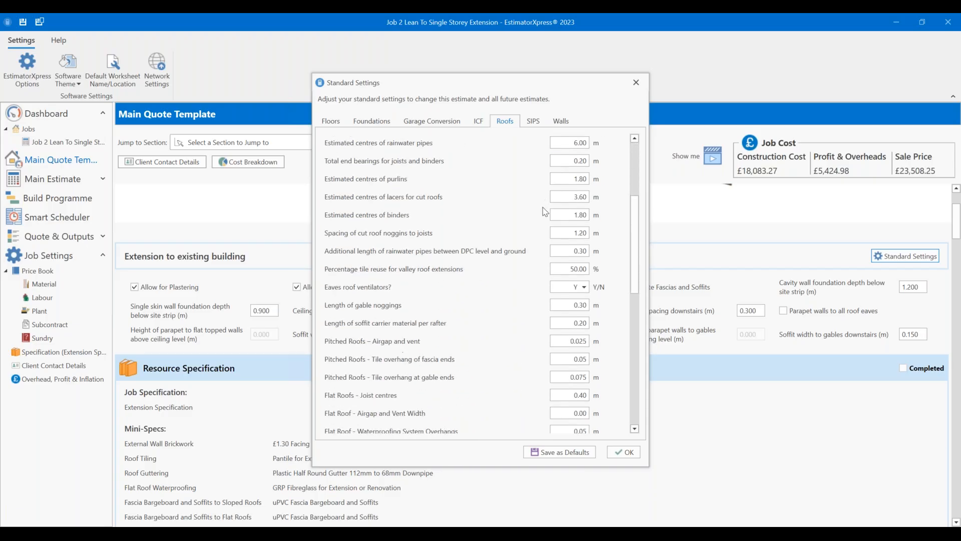
{"action": "scroll", "coordinate": [540, 203], "scroll_direction": "down", "scroll_amount": 6}
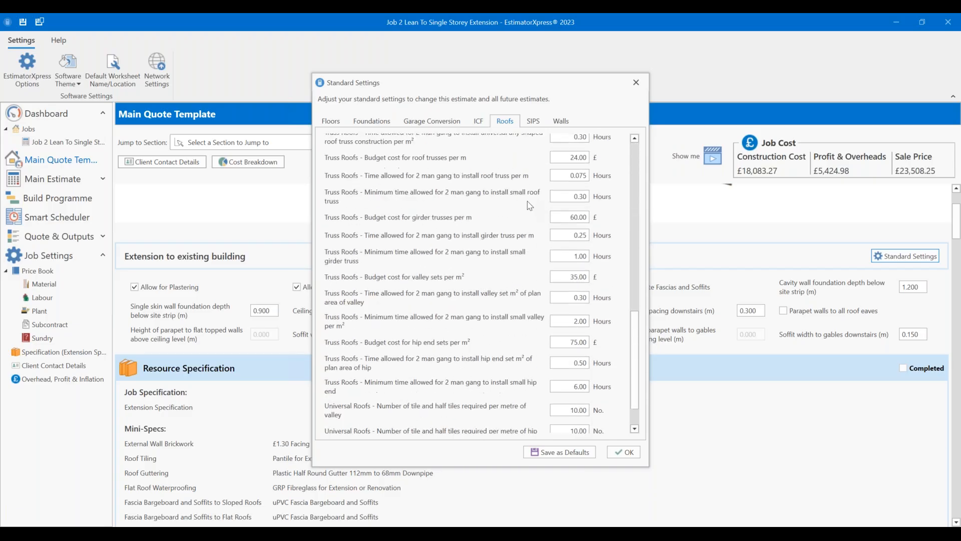
{"action": "scroll", "coordinate": [526, 203], "scroll_direction": "down", "scroll_amount": 2}
{"action": "left_click", "coordinate": [540, 124]}
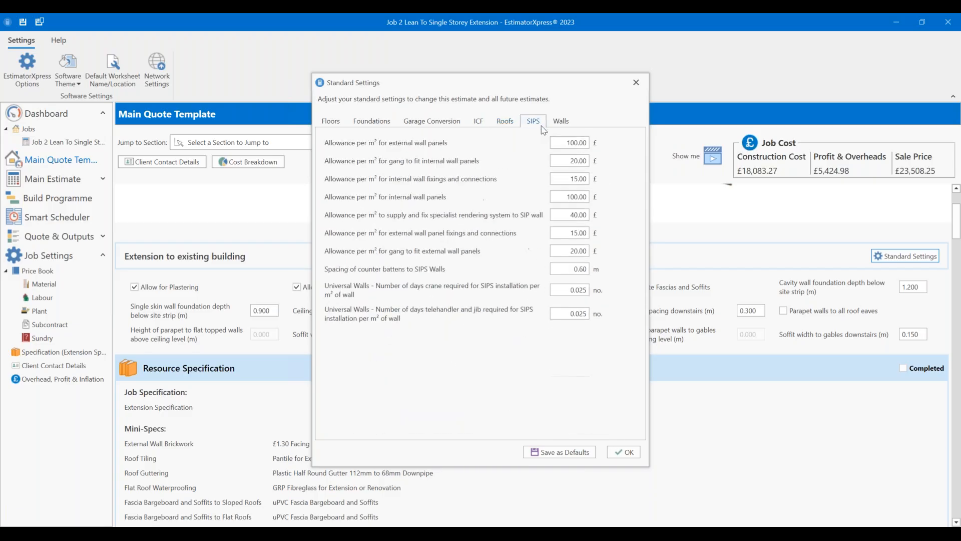
{"action": "left_click", "coordinate": [560, 125]}
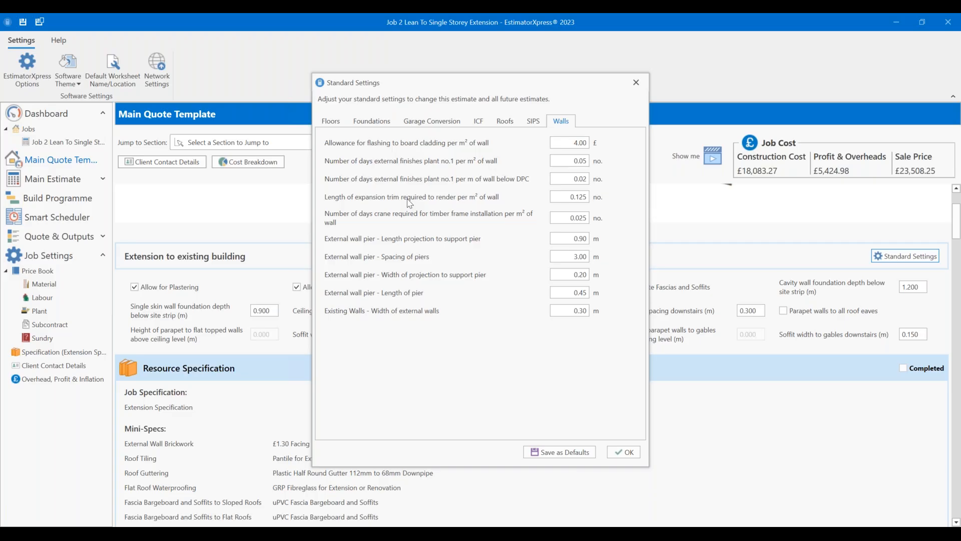
{"action": "left_click", "coordinate": [624, 452]}
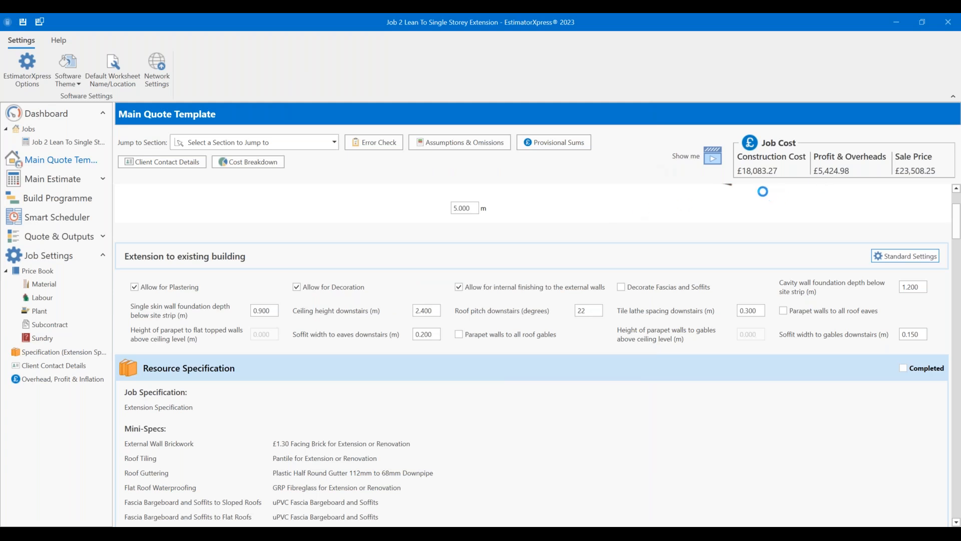
Step: Review the Resource Specification and its editable mini-spec choices, and leave them without applying changes
{"action": "scroll", "coordinate": [534, 240], "scroll_direction": "down", "scroll_amount": 4}
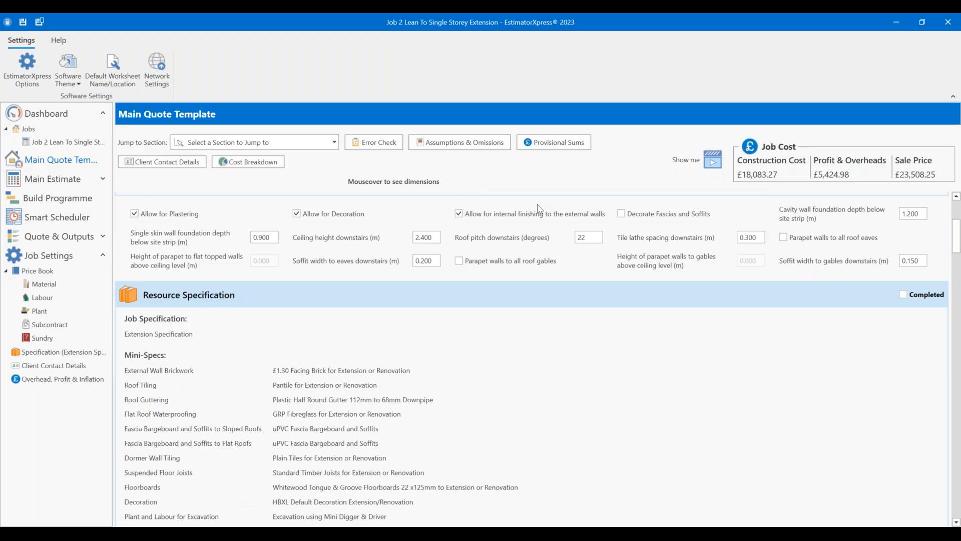
{"action": "scroll", "coordinate": [534, 240], "scroll_direction": "up", "scroll_amount": 1}
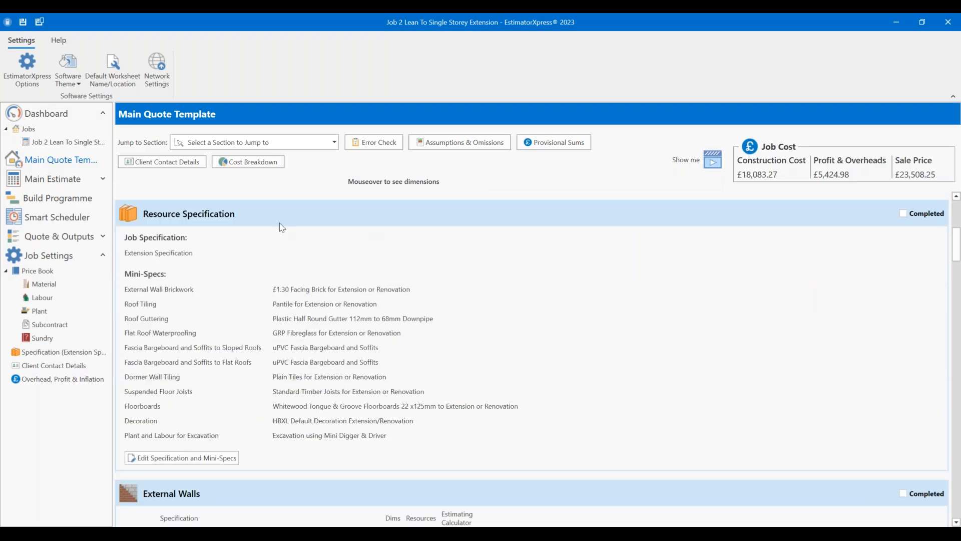
{"action": "scroll", "coordinate": [183, 241], "scroll_direction": "down", "scroll_amount": 1}
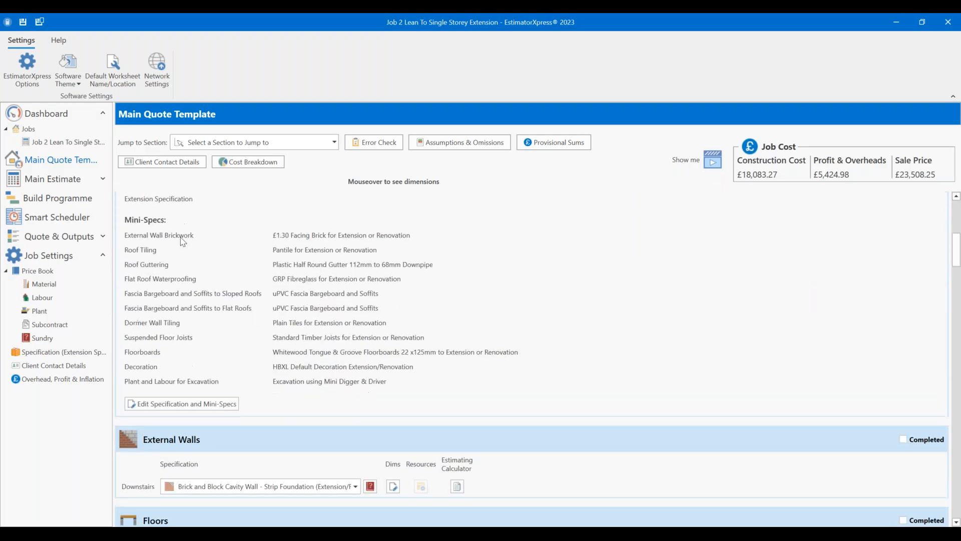
{"action": "left_click", "coordinate": [182, 405]}
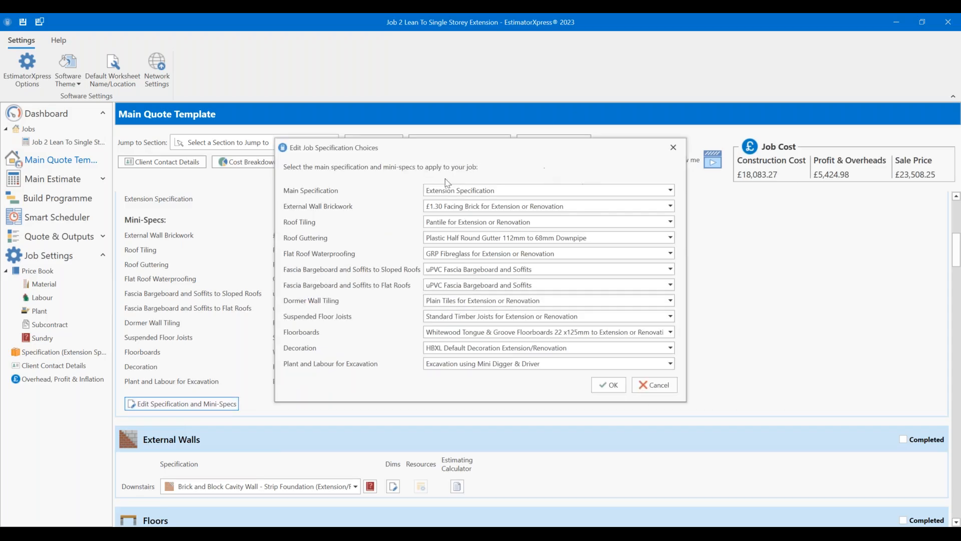
{"action": "left_click", "coordinate": [653, 385]}
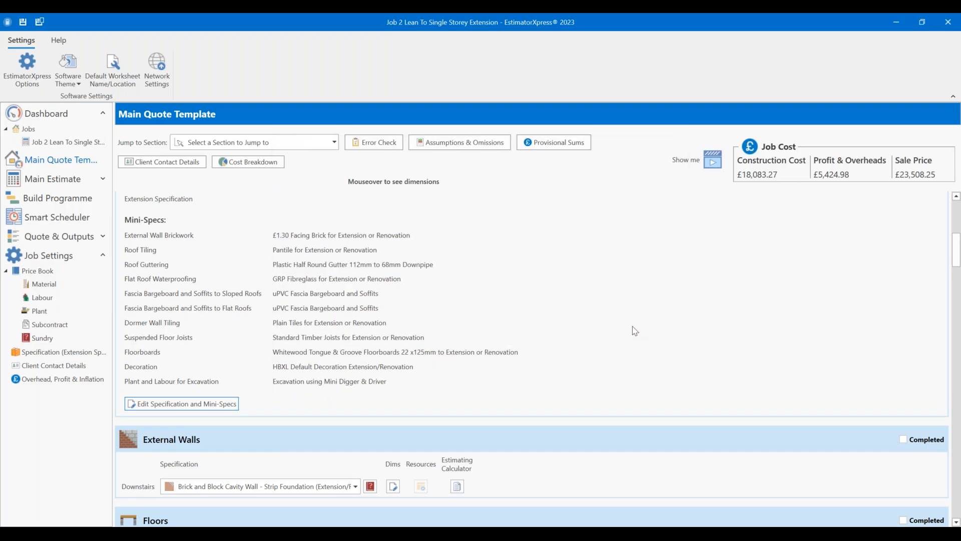
Step: Browse the wall assemblies available for the downstairs External Walls and leave the list without choosing a different one
{"action": "scroll", "coordinate": [633, 327], "scroll_direction": "down", "scroll_amount": 5}
{"action": "scroll", "coordinate": [571, 325], "scroll_direction": "down", "scroll_amount": 1}
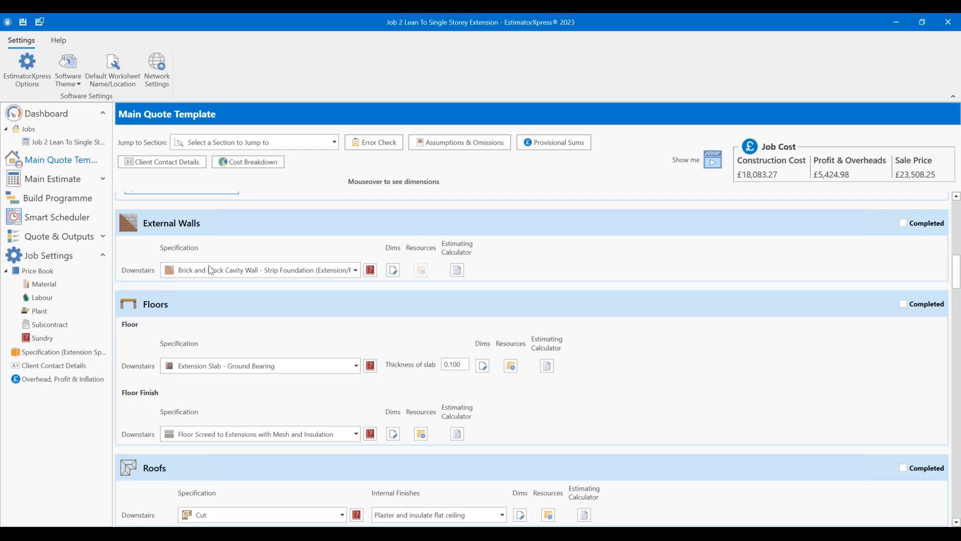
{"action": "left_click", "coordinate": [355, 270]}
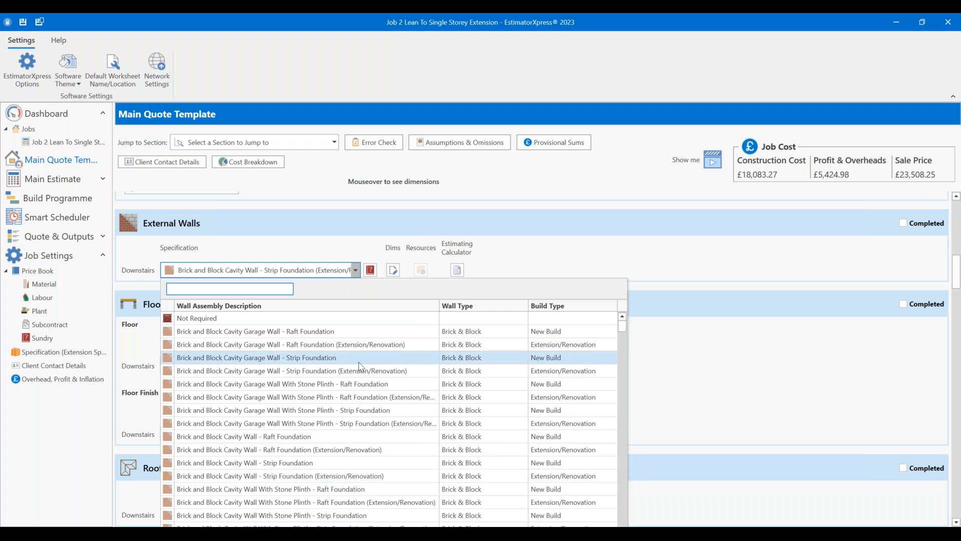
{"action": "scroll", "coordinate": [357, 359], "scroll_direction": "down", "scroll_amount": 6}
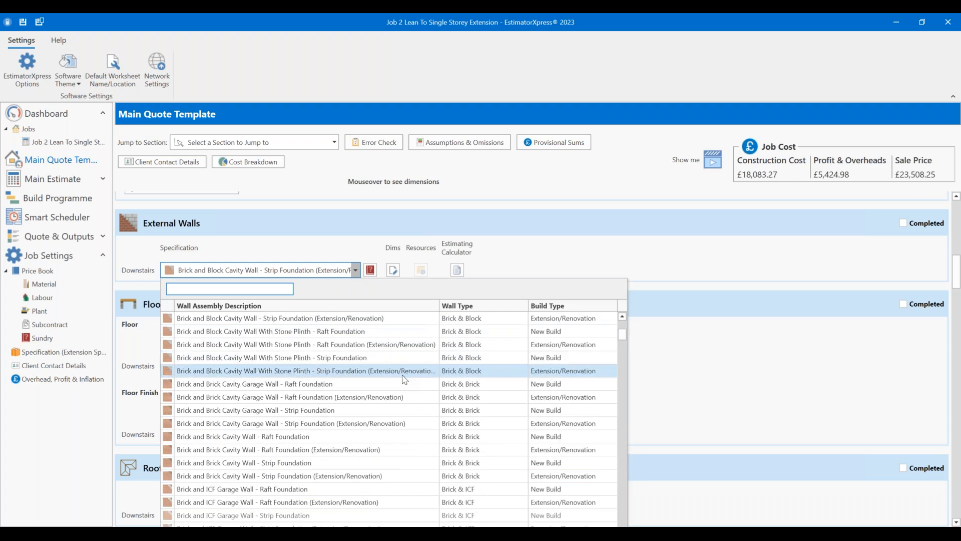
{"action": "scroll", "coordinate": [399, 384], "scroll_direction": "down", "scroll_amount": 4}
{"action": "scroll", "coordinate": [390, 386], "scroll_direction": "up", "scroll_amount": 3}
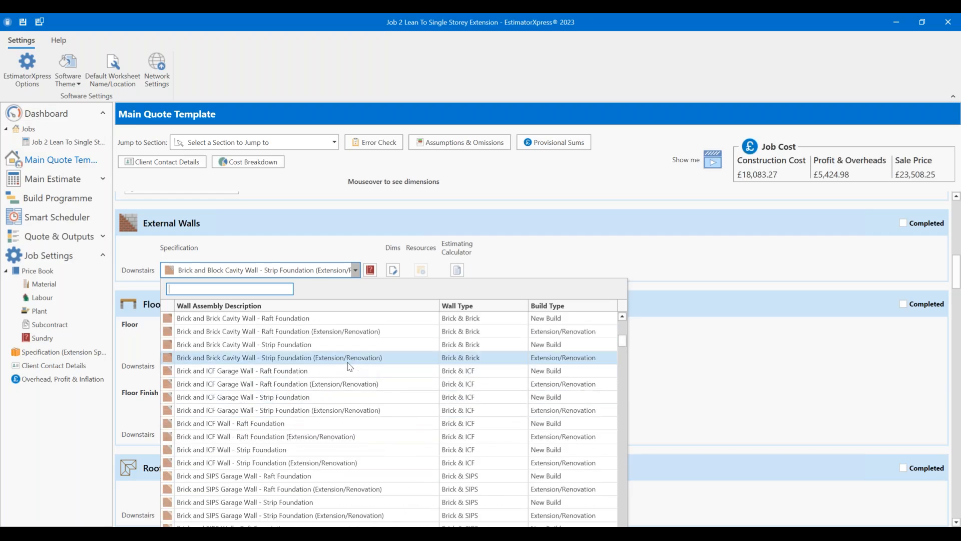
{"action": "scroll", "coordinate": [328, 383], "scroll_direction": "down", "scroll_amount": 2}
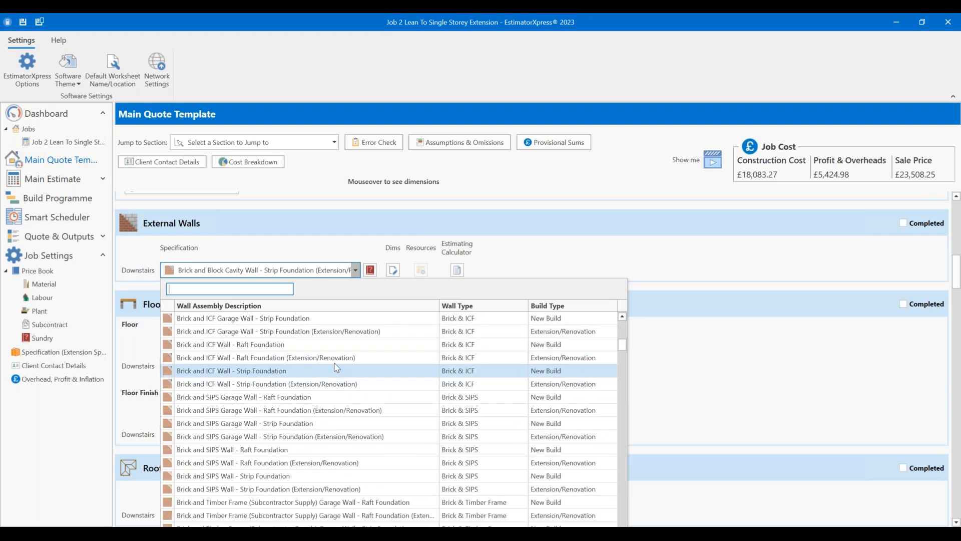
{"action": "scroll", "coordinate": [326, 371], "scroll_direction": "down", "scroll_amount": 8}
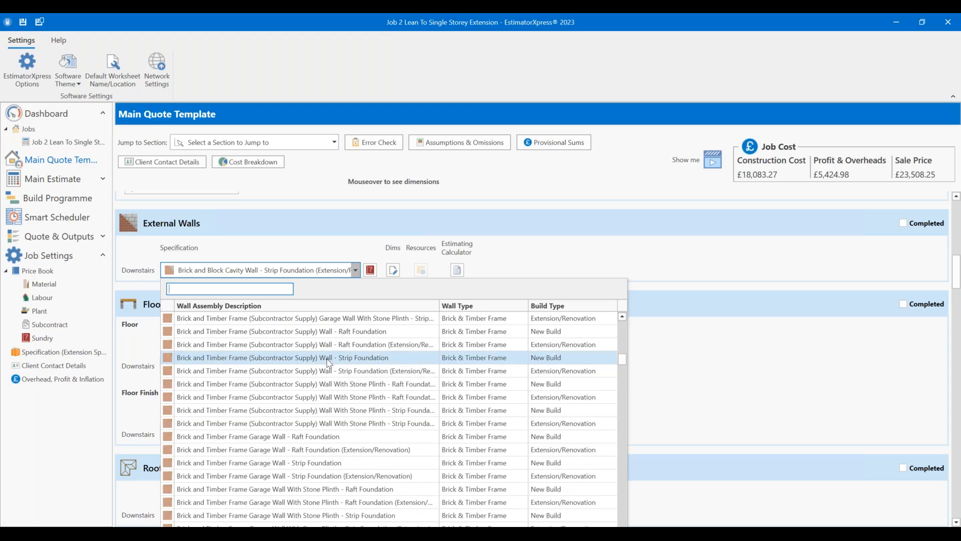
{"action": "scroll", "coordinate": [316, 386], "scroll_direction": "down", "scroll_amount": 2}
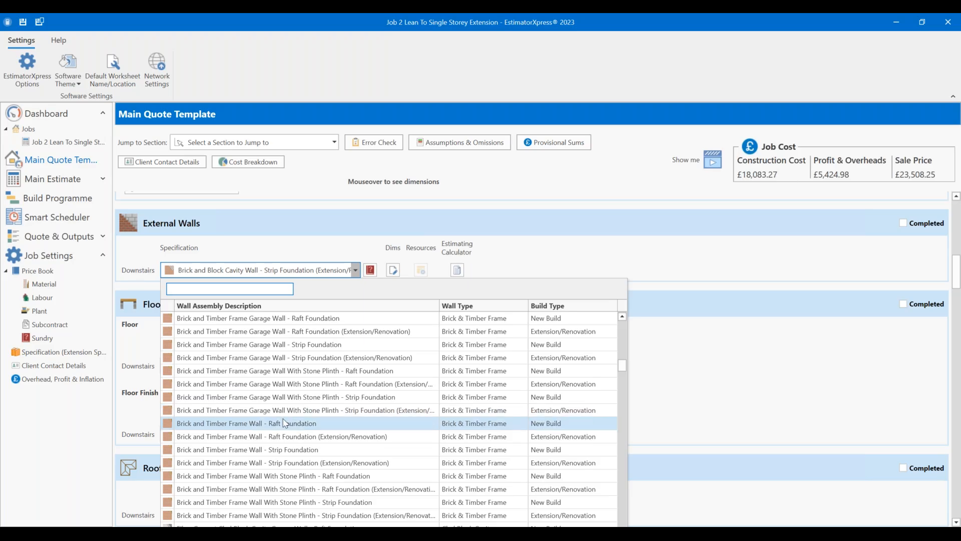
{"action": "scroll", "coordinate": [283, 425], "scroll_direction": "down", "scroll_amount": 1}
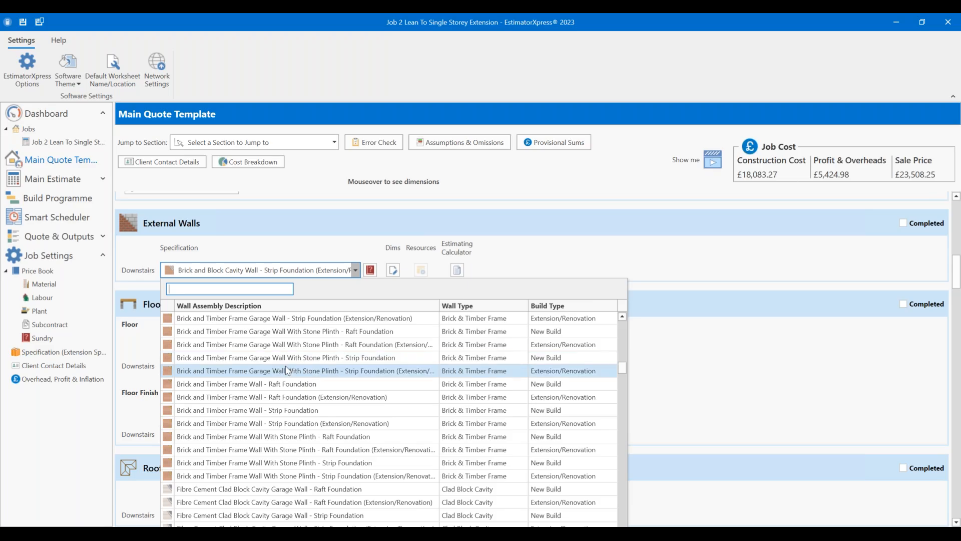
{"action": "scroll", "coordinate": [287, 371], "scroll_direction": "down", "scroll_amount": 3}
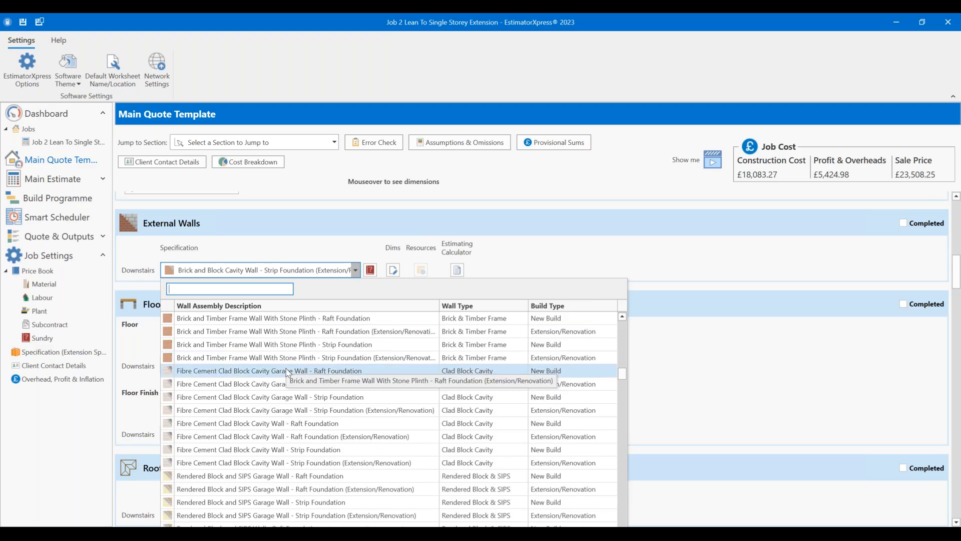
{"action": "scroll", "coordinate": [287, 380], "scroll_direction": "down", "scroll_amount": 4}
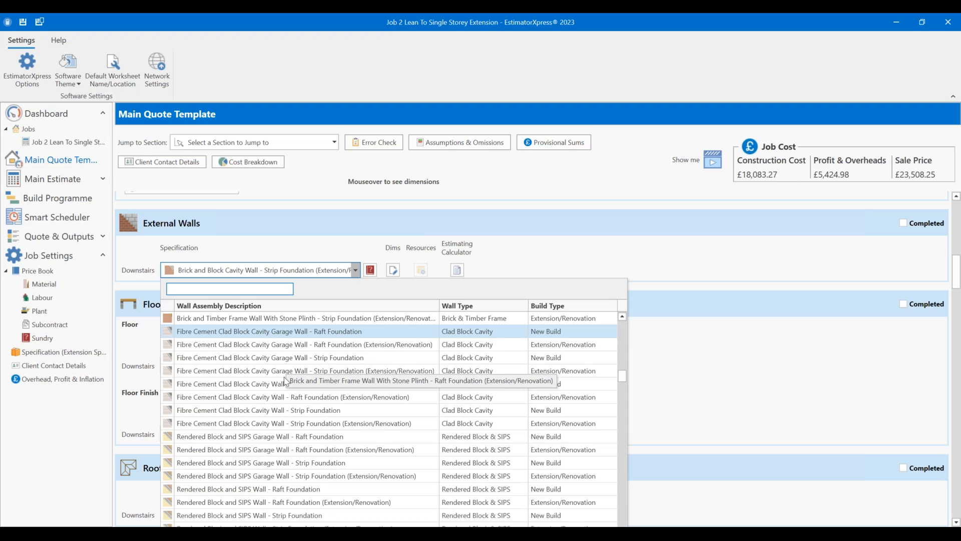
{"action": "scroll", "coordinate": [286, 383], "scroll_direction": "down", "scroll_amount": 9}
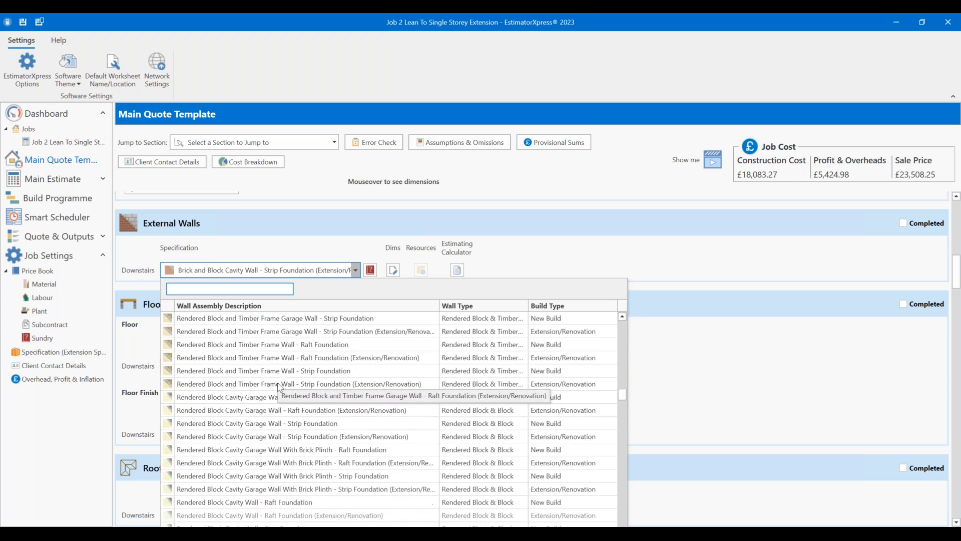
{"action": "scroll", "coordinate": [270, 400], "scroll_direction": "down", "scroll_amount": 12}
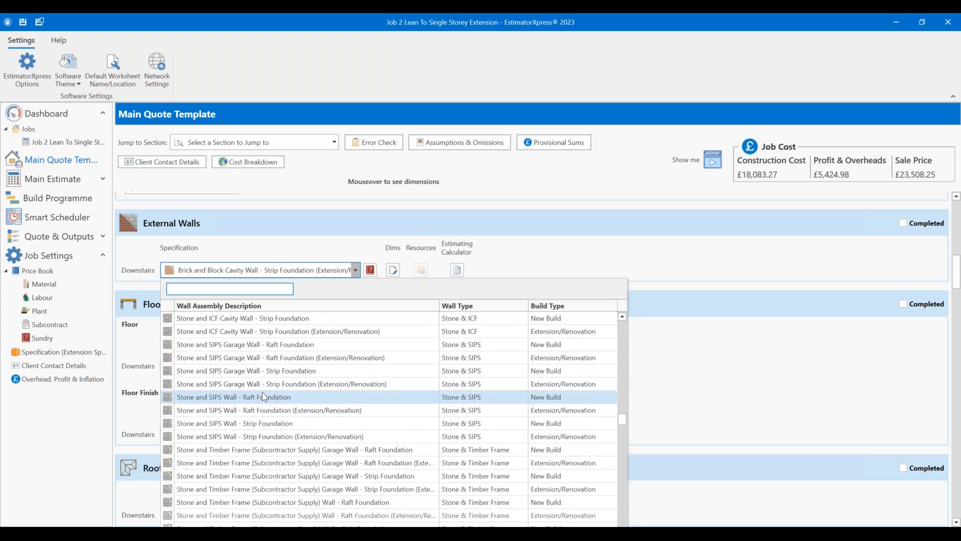
{"action": "scroll", "coordinate": [264, 397], "scroll_direction": "down", "scroll_amount": 10}
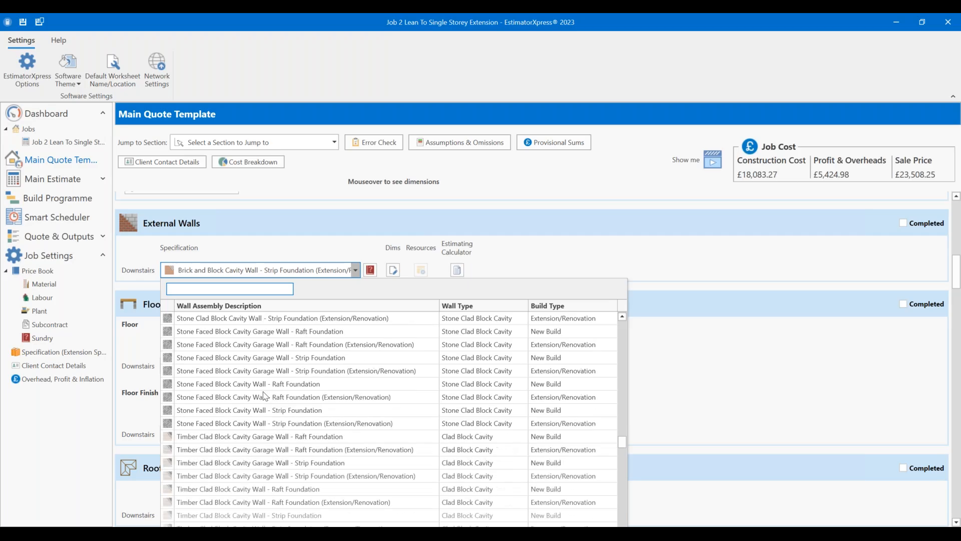
{"action": "scroll", "coordinate": [264, 397], "scroll_direction": "down", "scroll_amount": 6}
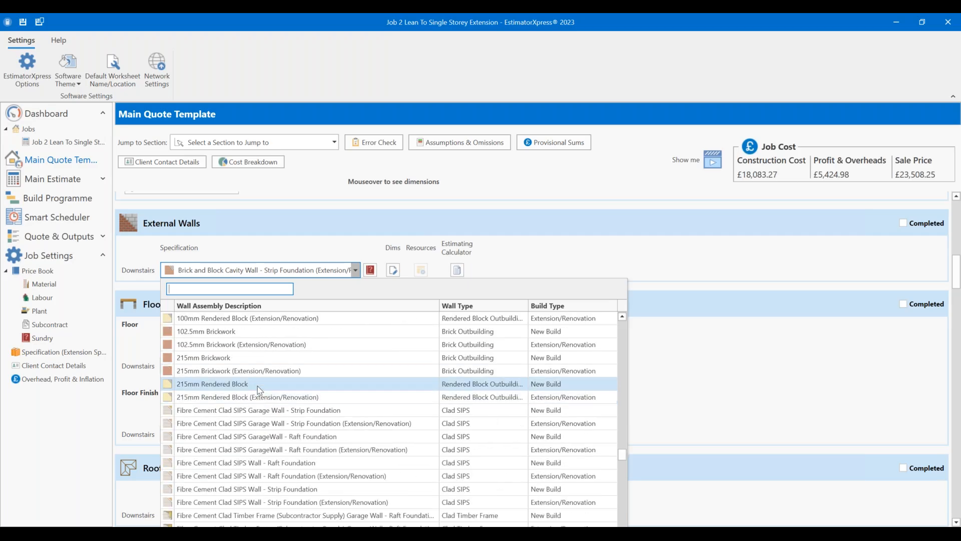
{"action": "scroll", "coordinate": [258, 386], "scroll_direction": "down", "scroll_amount": 8}
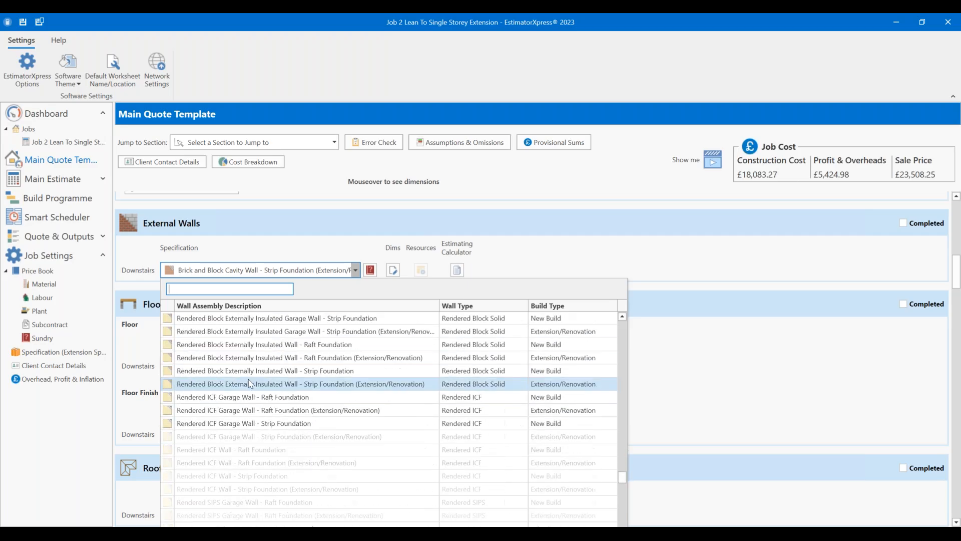
{"action": "scroll", "coordinate": [253, 383], "scroll_direction": "down", "scroll_amount": 8}
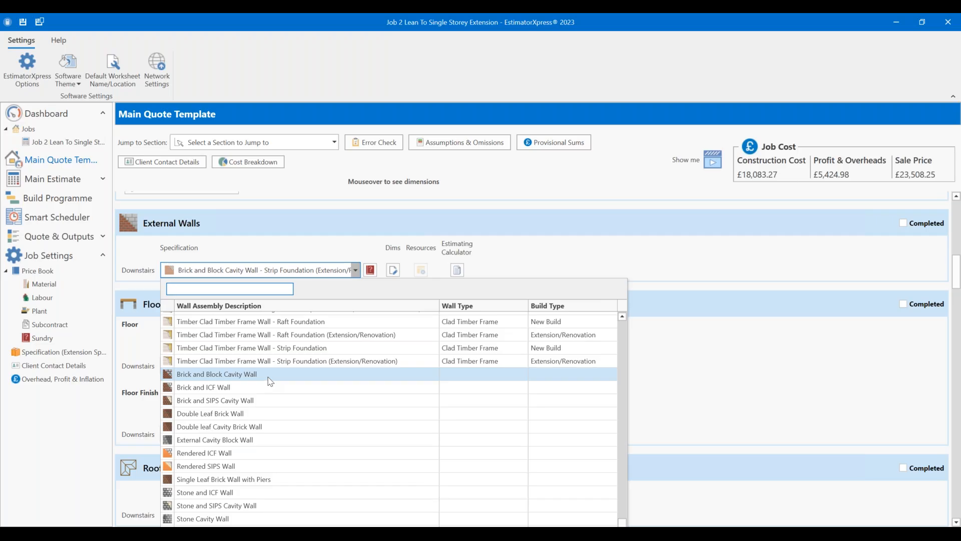
{"action": "left_click", "coordinate": [588, 255]}
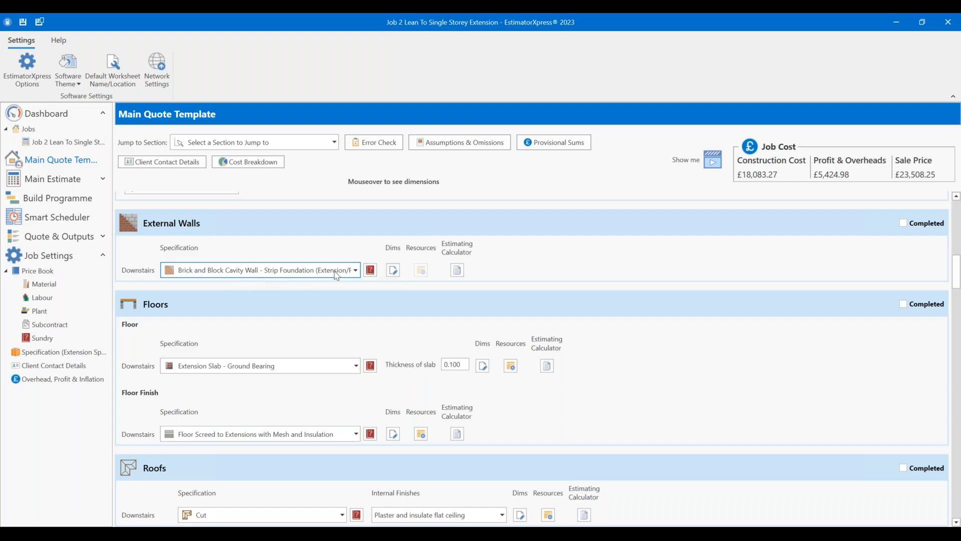
Step: Open the dimensions of the downstairs external walls, glance through the General, Openings and Gables pages, and return to Specification
{"action": "left_click", "coordinate": [394, 271]}
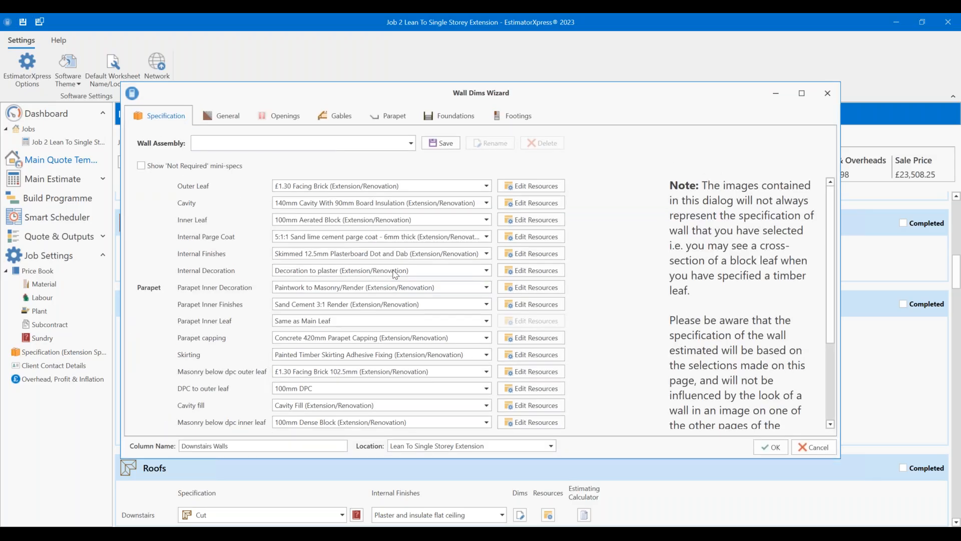
{"action": "left_click", "coordinate": [225, 120]}
{"action": "left_click", "coordinate": [277, 112]}
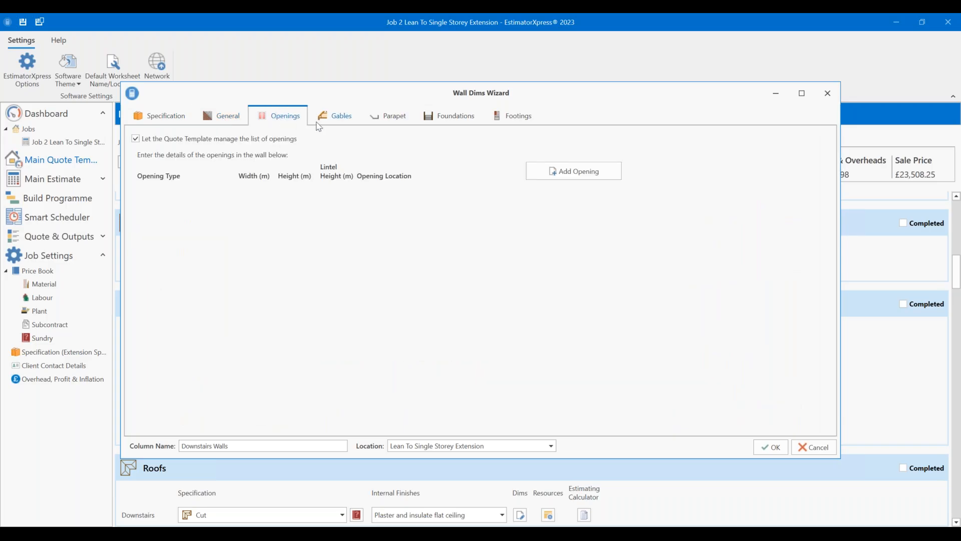
{"action": "left_click", "coordinate": [345, 116]}
{"action": "left_click", "coordinate": [170, 118]}
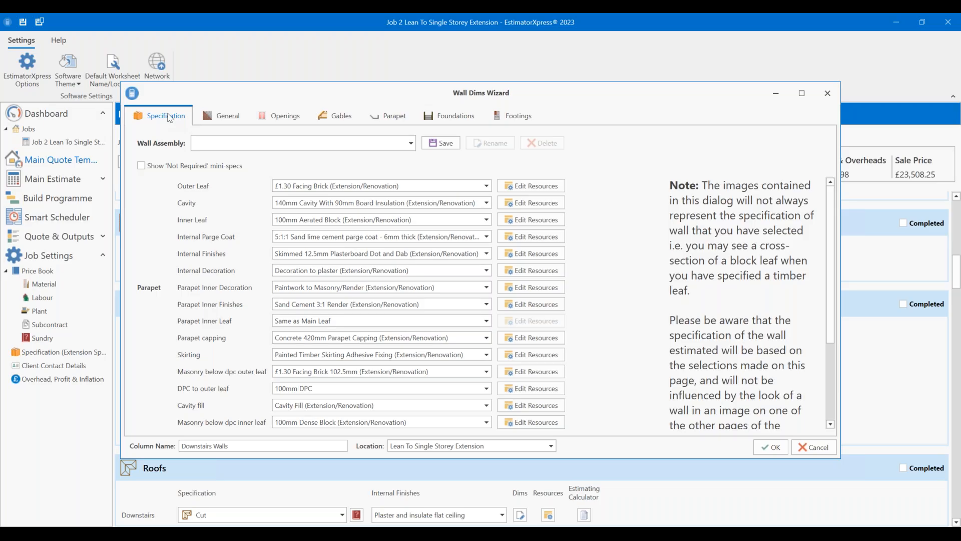
Step: Review the available Cavity options and the remaining wall mini-specs, keeping the current selections
{"action": "left_click", "coordinate": [469, 204]}
{"action": "scroll", "coordinate": [336, 401], "scroll_direction": "down", "scroll_amount": 2}
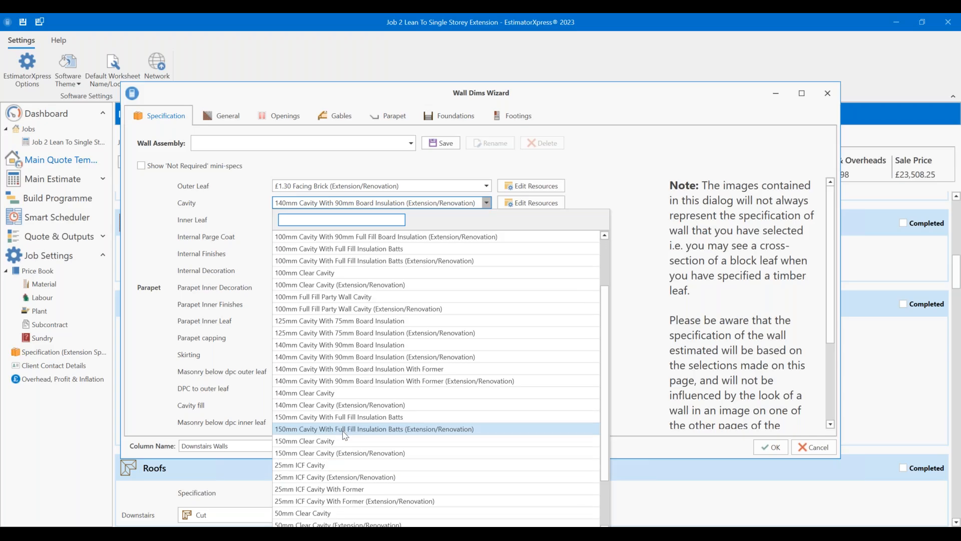
{"action": "scroll", "coordinate": [345, 435], "scroll_direction": "down", "scroll_amount": 2}
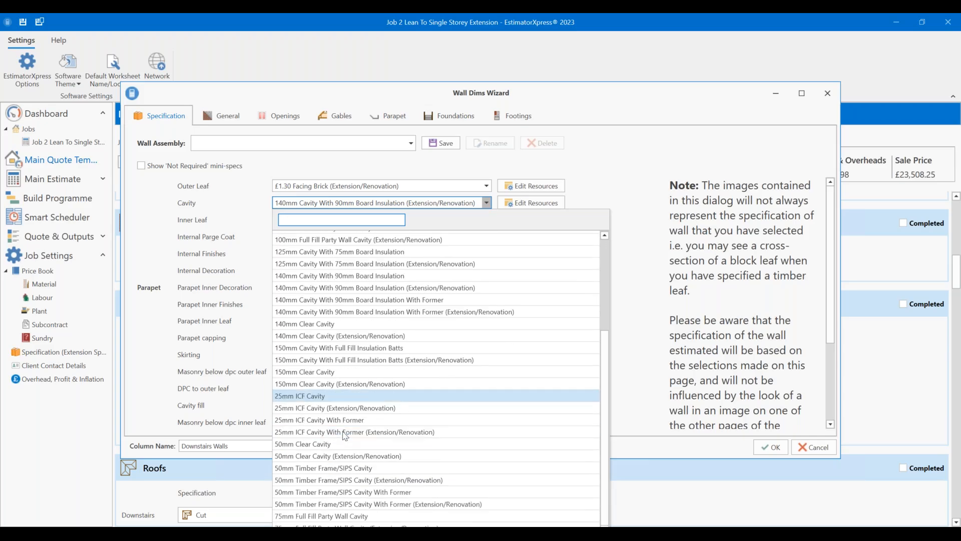
{"action": "scroll", "coordinate": [348, 431], "scroll_direction": "up", "scroll_amount": 4}
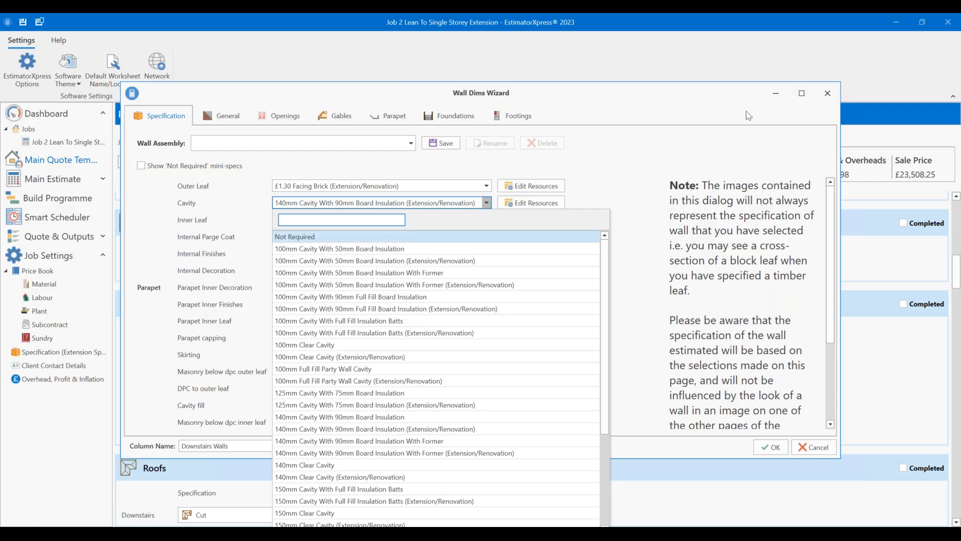
{"action": "left_click", "coordinate": [616, 163]}
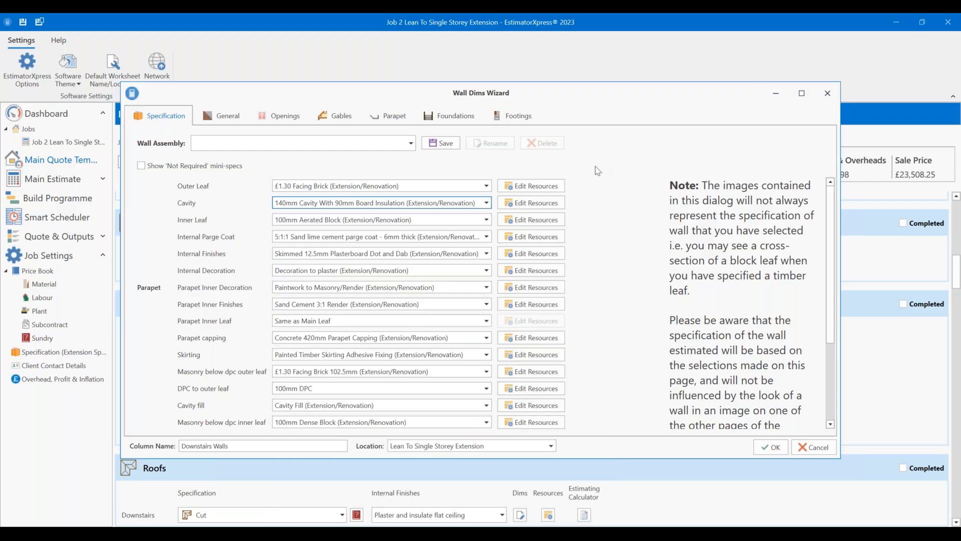
{"action": "scroll", "coordinate": [381, 278], "scroll_direction": "down", "scroll_amount": 3}
{"action": "scroll", "coordinate": [446, 251], "scroll_direction": "up", "scroll_amount": 3}
Step: Examine the General wall dimensions, from the wall elevation to the section through the external cavity wall
{"action": "left_click", "coordinate": [214, 113]}
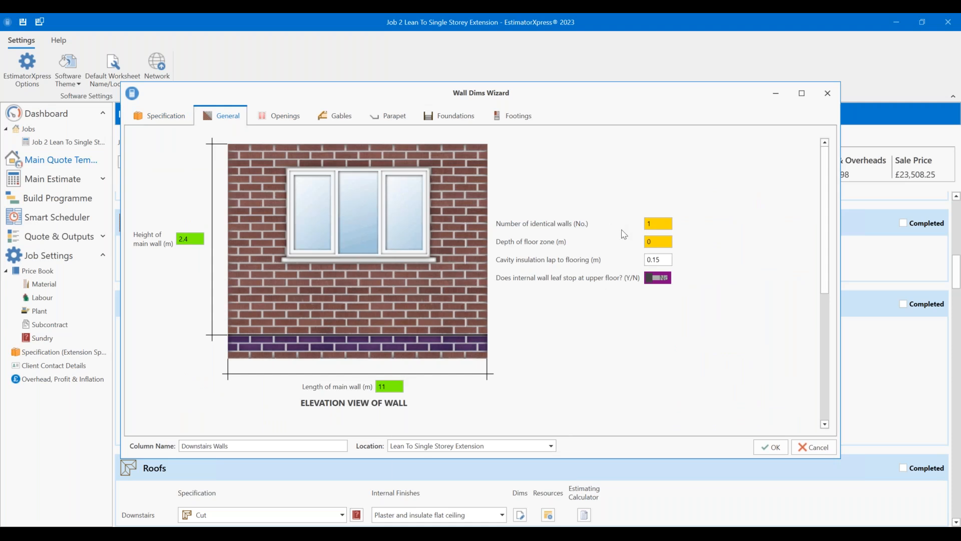
{"action": "mouse_move", "coordinate": [662, 239]}
{"action": "scroll", "coordinate": [493, 273], "scroll_direction": "down", "scroll_amount": 4}
{"action": "scroll", "coordinate": [492, 278], "scroll_direction": "down", "scroll_amount": 1}
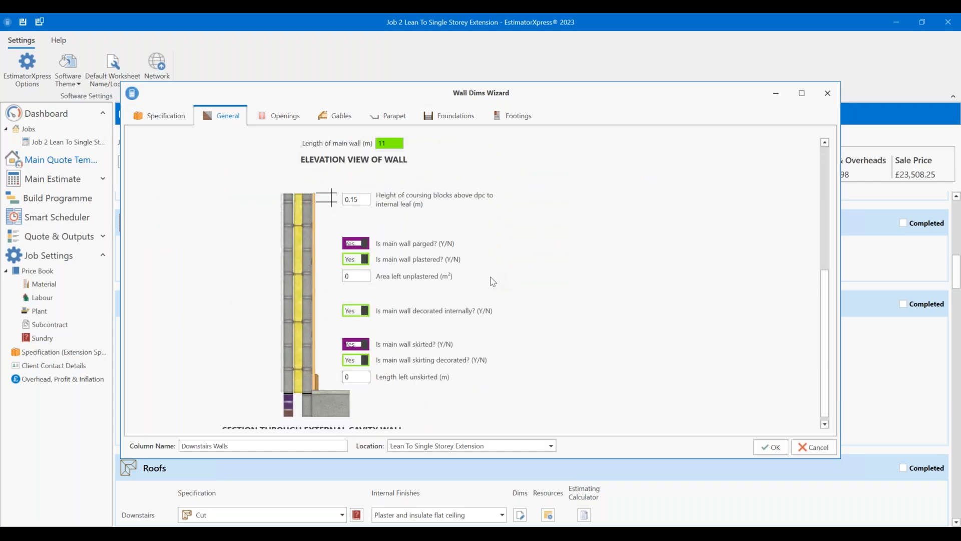
{"action": "scroll", "coordinate": [493, 282], "scroll_direction": "down", "scroll_amount": 1}
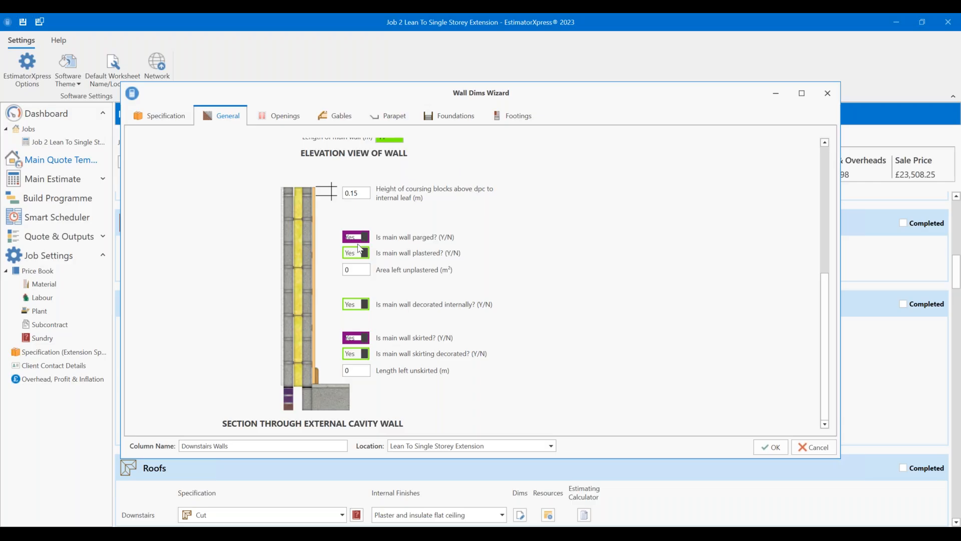
Step: Toggle the main wall's parging off and on again, and enter and leave the unskirted length without editing it
{"action": "left_click", "coordinate": [364, 237]}
{"action": "left_click", "coordinate": [365, 237]}
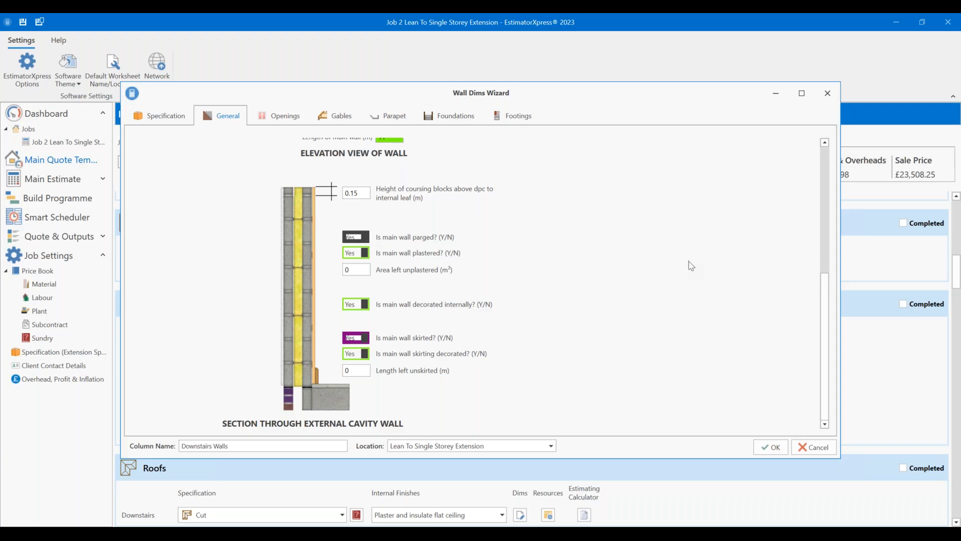
{"action": "left_click", "coordinate": [357, 370]}
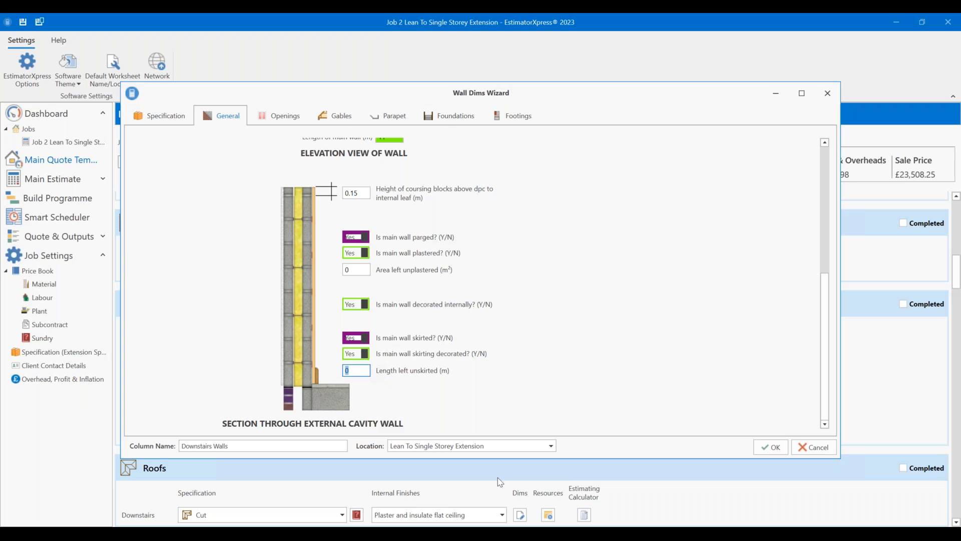
{"action": "left_click", "coordinate": [555, 333]}
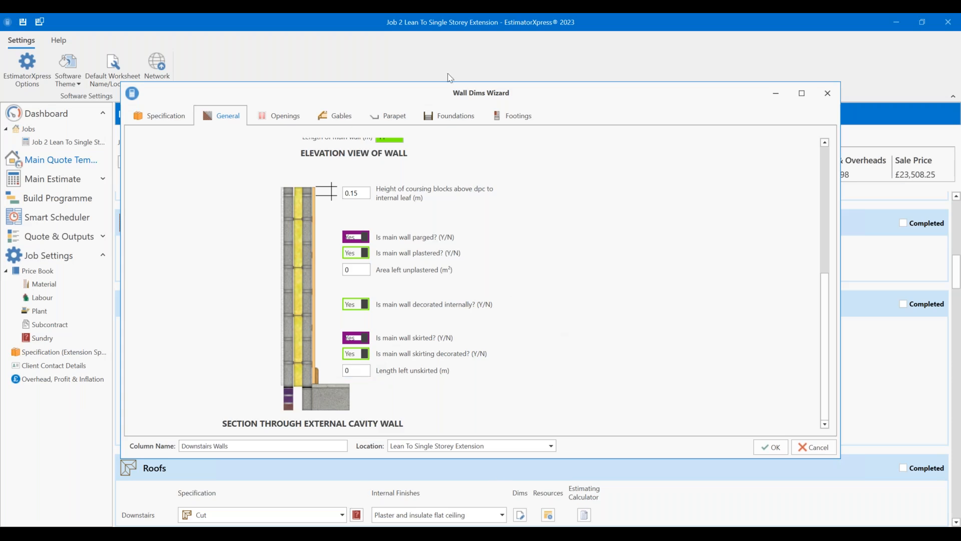
Step: Review the wall's Openings list, recheck the General elevation dimensions, and examine the gable's dimensions and plastered section
{"action": "left_click", "coordinate": [285, 116]}
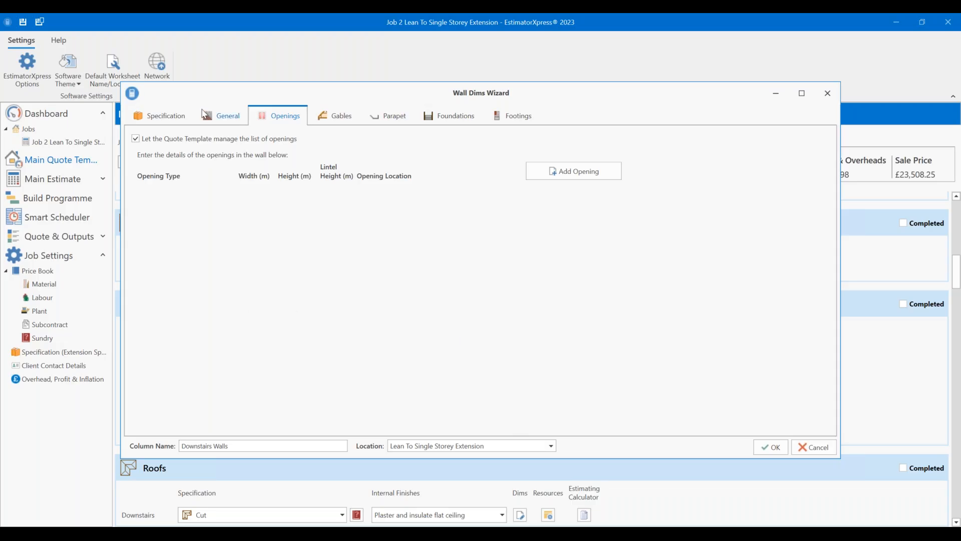
{"action": "left_click", "coordinate": [211, 119]}
{"action": "scroll", "coordinate": [340, 262], "scroll_direction": "up", "scroll_amount": 5}
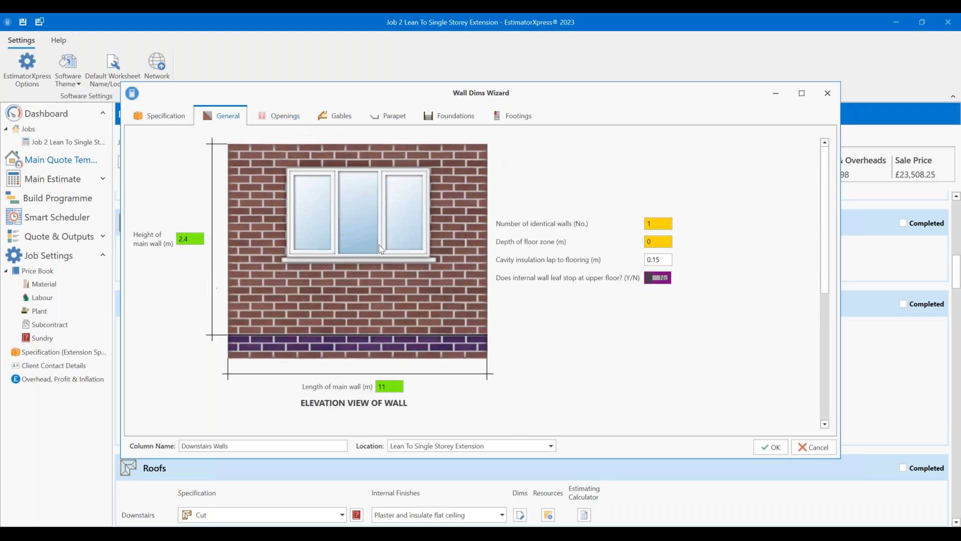
{"action": "left_click", "coordinate": [289, 114]}
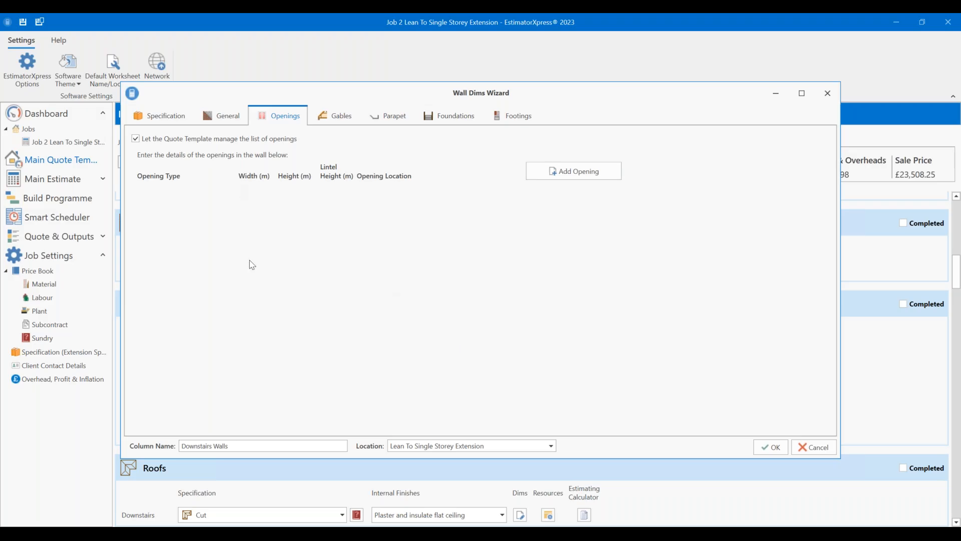
{"action": "left_click", "coordinate": [350, 121]}
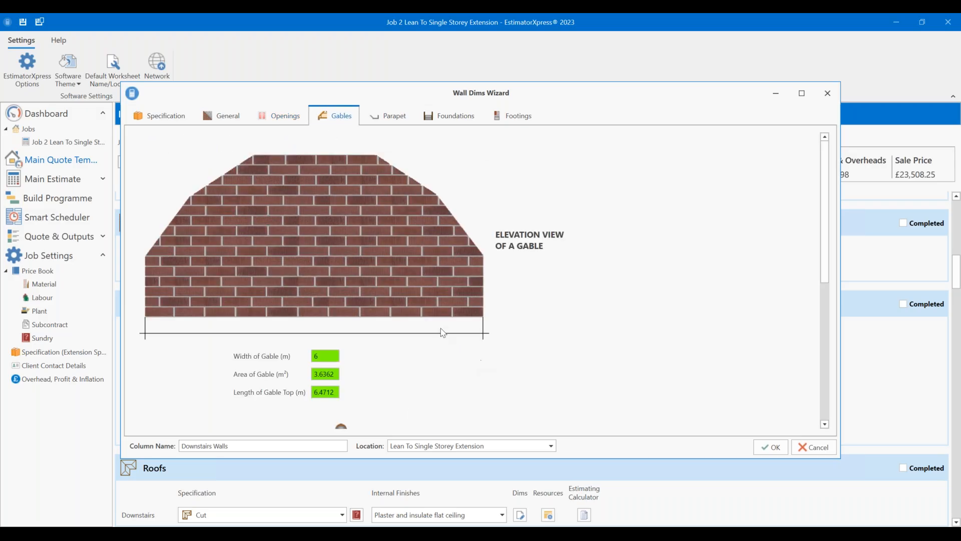
{"action": "scroll", "coordinate": [360, 264], "scroll_direction": "down", "scroll_amount": 5}
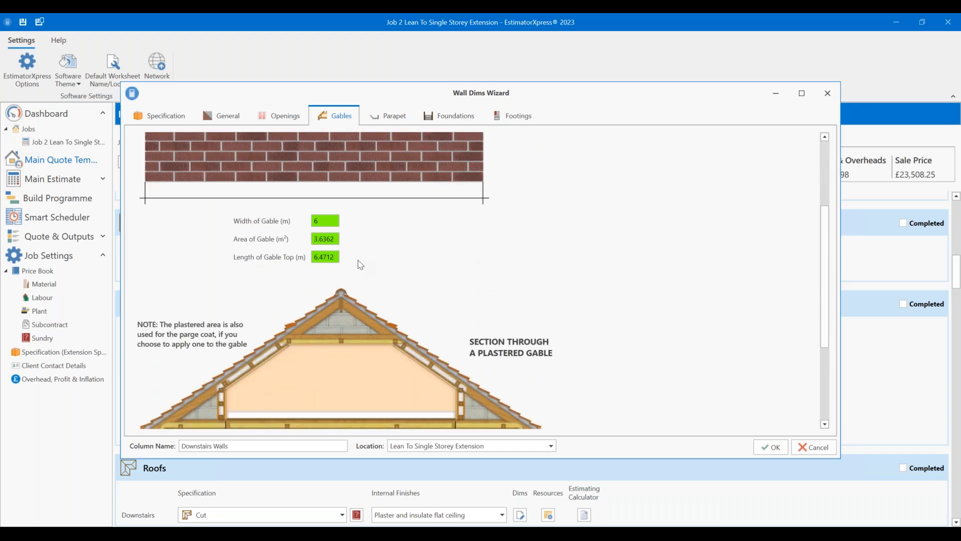
Step: Examine the plastered gable section, including its plastered wall dimensions and the parging, plastering, decoration and skirting settings
{"action": "scroll", "coordinate": [347, 257], "scroll_direction": "down", "scroll_amount": 1}
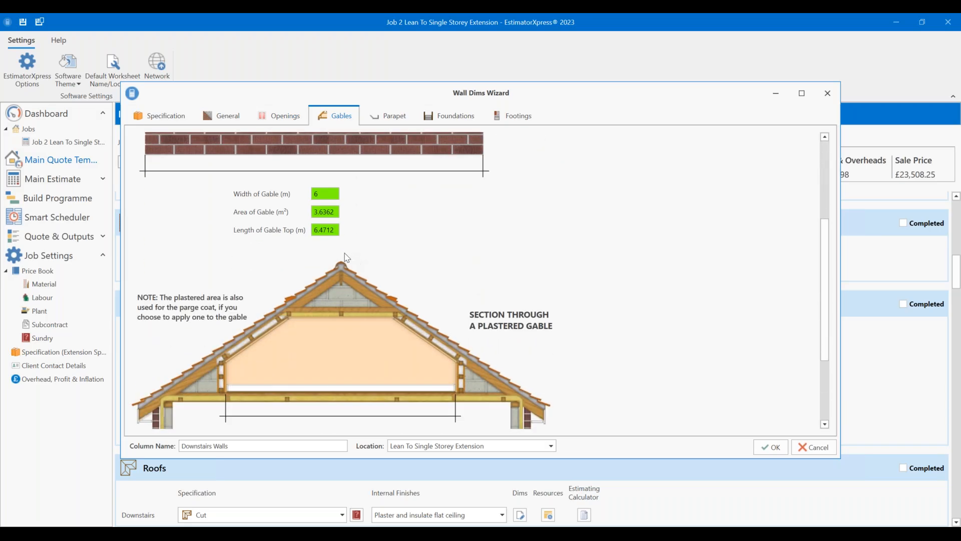
{"action": "scroll", "coordinate": [342, 258], "scroll_direction": "down", "scroll_amount": 1}
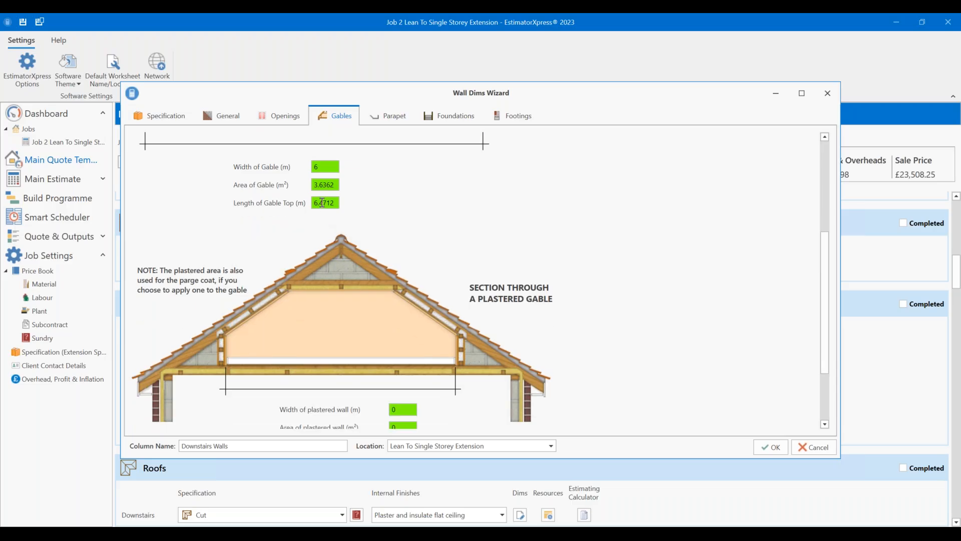
{"action": "mouse_move", "coordinate": [336, 200]}
{"action": "scroll", "coordinate": [336, 202], "scroll_direction": "down", "scroll_amount": 4}
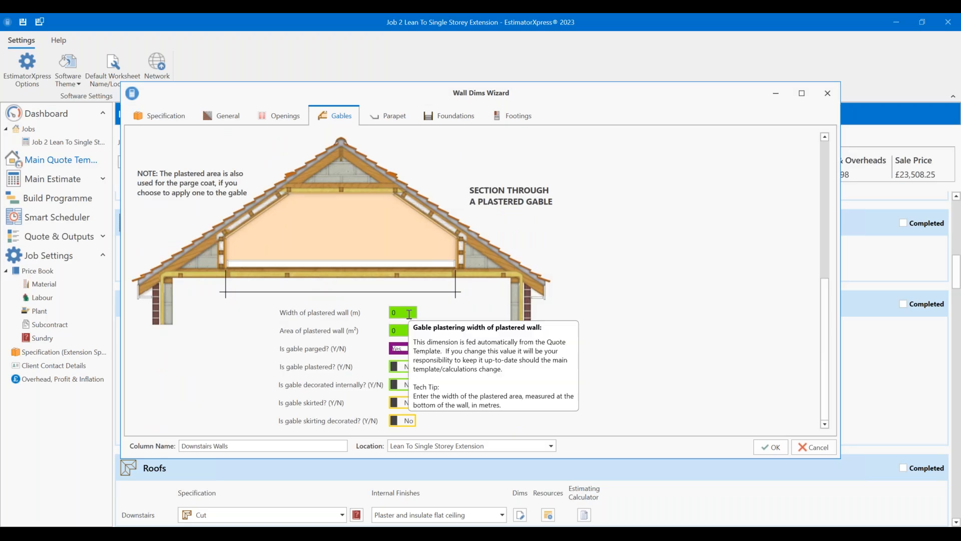
{"action": "mouse_move", "coordinate": [407, 332]}
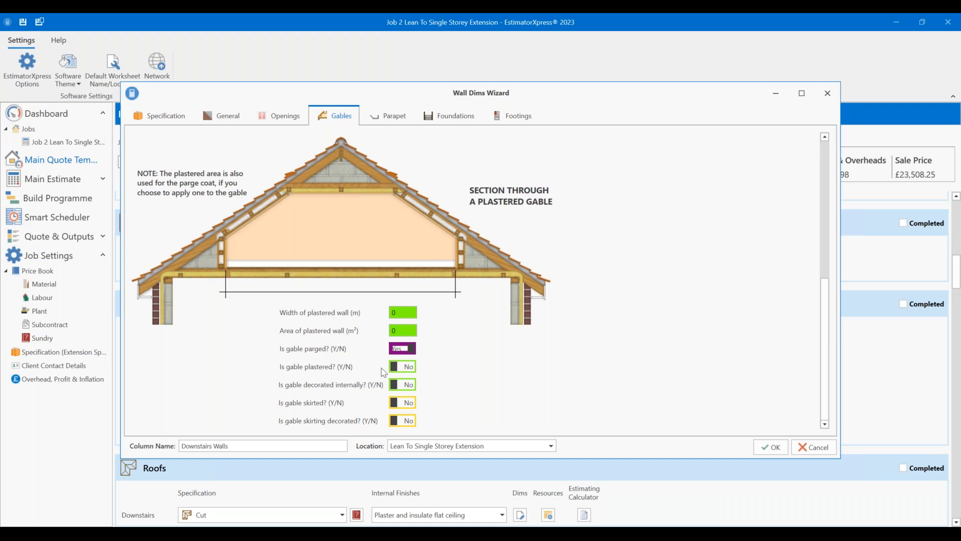
{"action": "scroll", "coordinate": [430, 328], "scroll_direction": "up", "scroll_amount": 2}
{"action": "scroll", "coordinate": [435, 333], "scroll_direction": "down", "scroll_amount": 2}
{"action": "scroll", "coordinate": [410, 266], "scroll_direction": "up", "scroll_amount": 3}
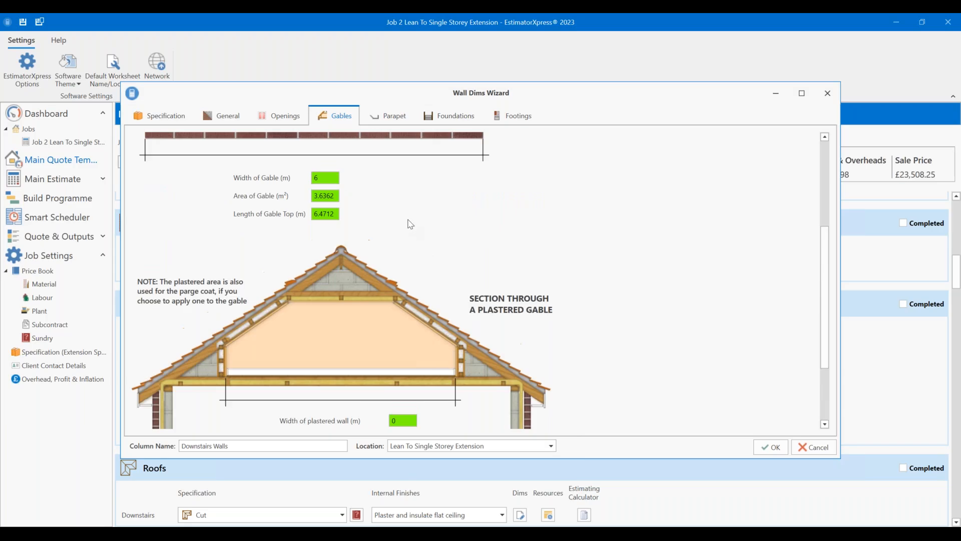
Step: Check the parapet dimensions, and examine the foundation's depth, structural and mass concrete thicknesses and excavation settings
{"action": "left_click", "coordinate": [389, 115]}
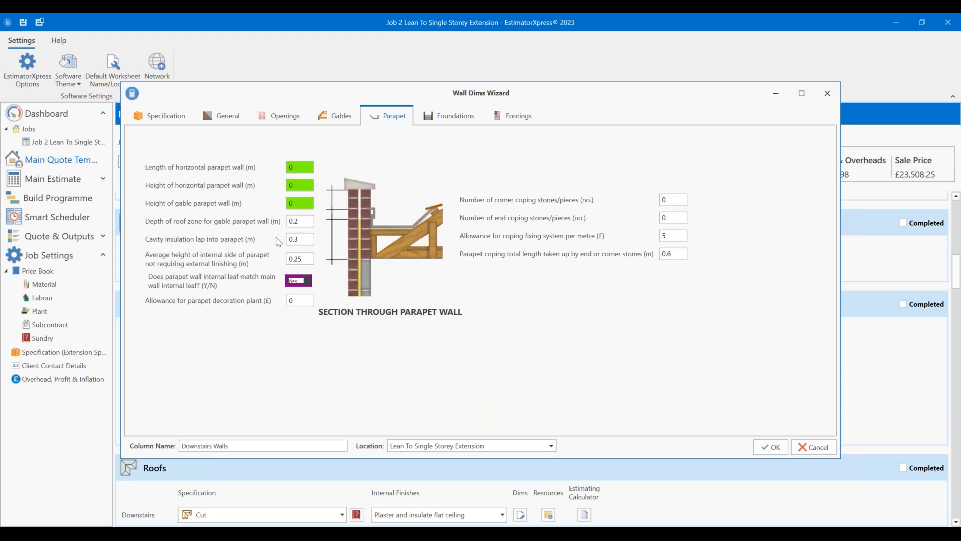
{"action": "left_click", "coordinate": [455, 120]}
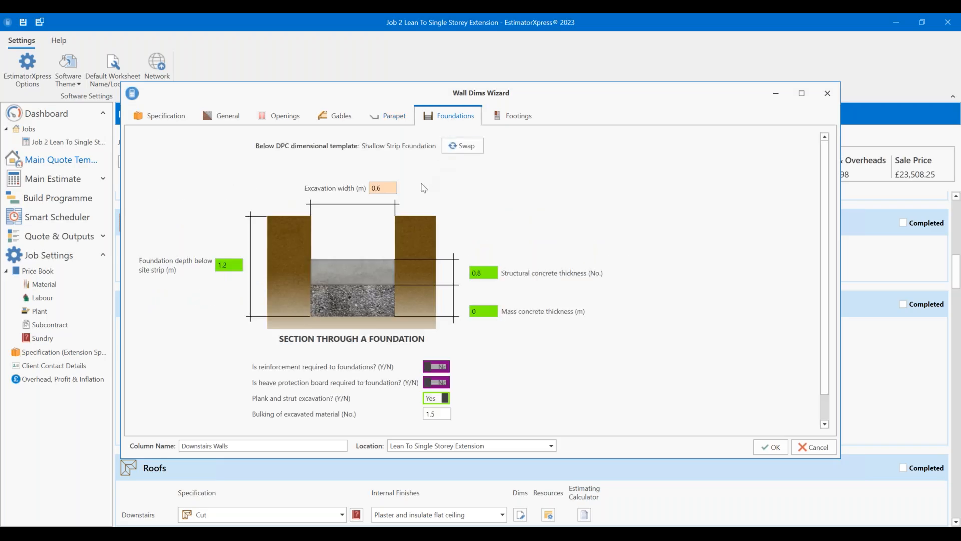
{"action": "left_click", "coordinate": [235, 267]}
{"action": "left_click", "coordinate": [501, 274]}
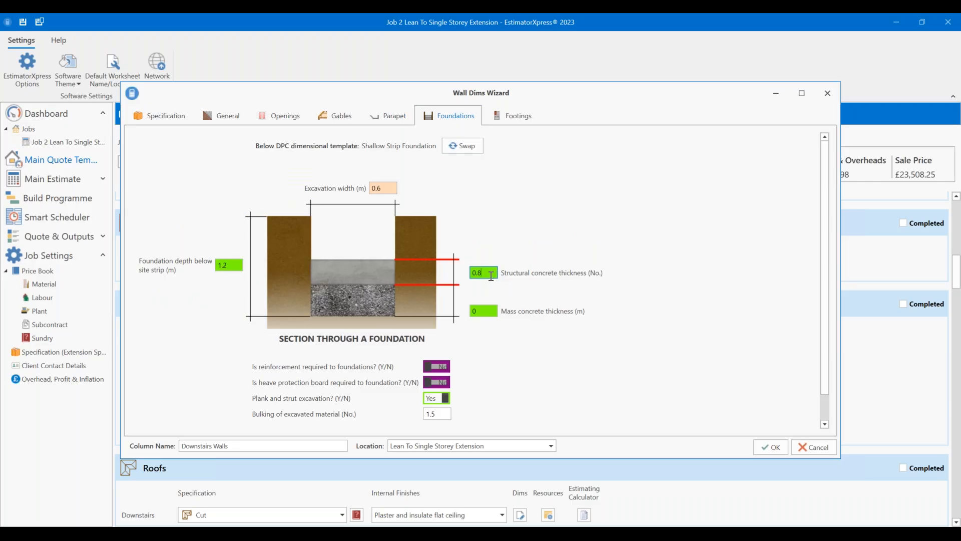
{"action": "left_click", "coordinate": [489, 311]}
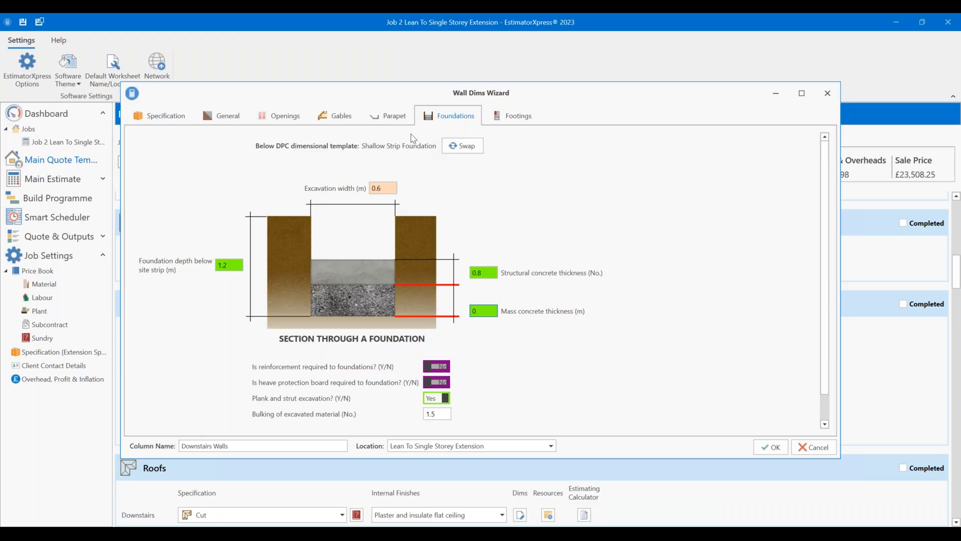
{"action": "mouse_move", "coordinate": [437, 400]}
Step: Examine the footing's trench block height and its inner and outer leaf blockwork heights, and close the wall dimensions with OK
{"action": "left_click", "coordinate": [519, 116]}
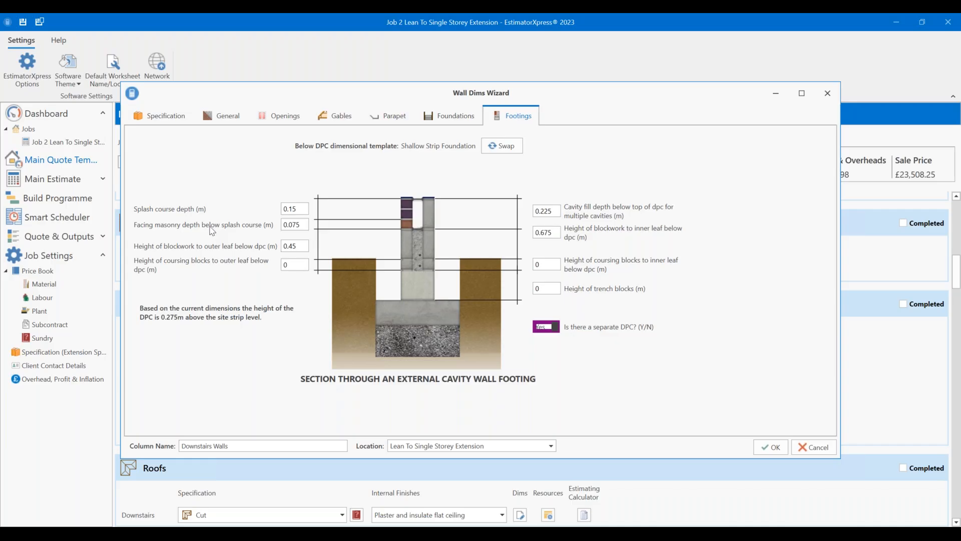
{"action": "left_click", "coordinate": [546, 289]}
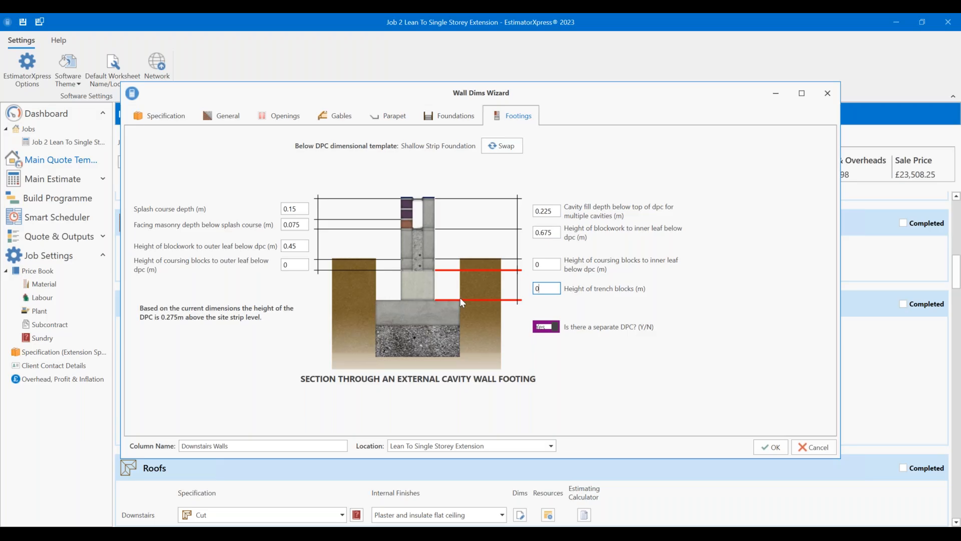
{"action": "left_click", "coordinate": [559, 233]}
{"action": "left_click", "coordinate": [553, 232]}
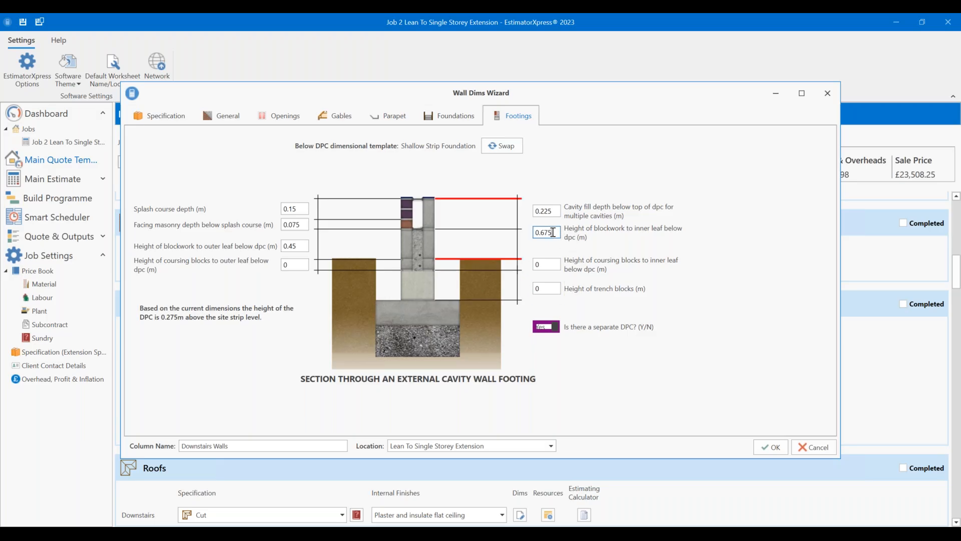
{"action": "left_click", "coordinate": [306, 246]}
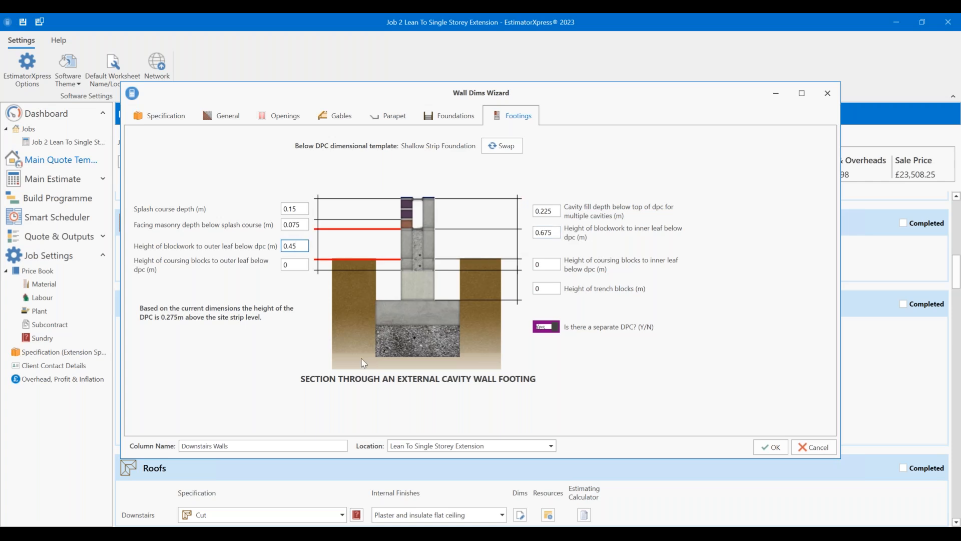
{"action": "left_click", "coordinate": [770, 447]}
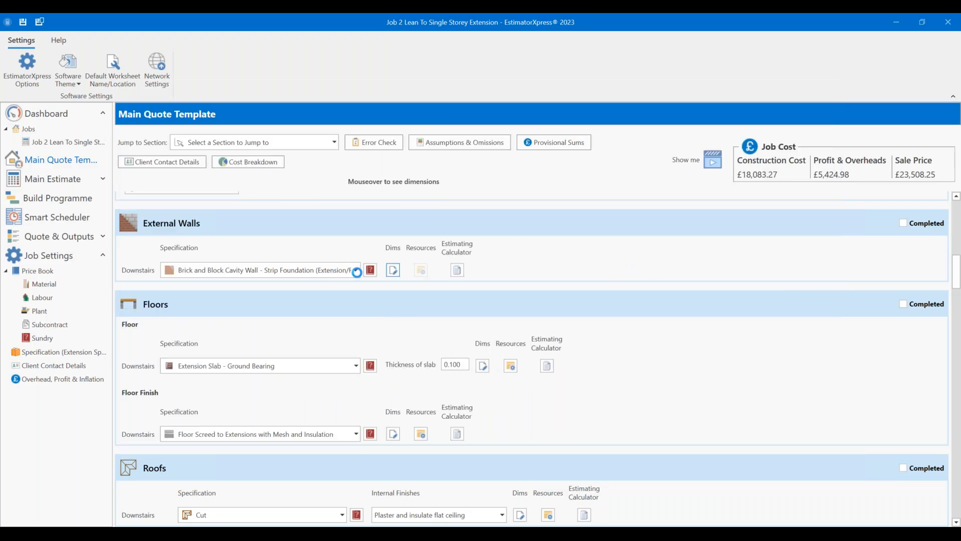
Step: Review the specification choices for the downstairs external wall, floor and floor finish, keeping the current selections
{"action": "left_click", "coordinate": [355, 270]}
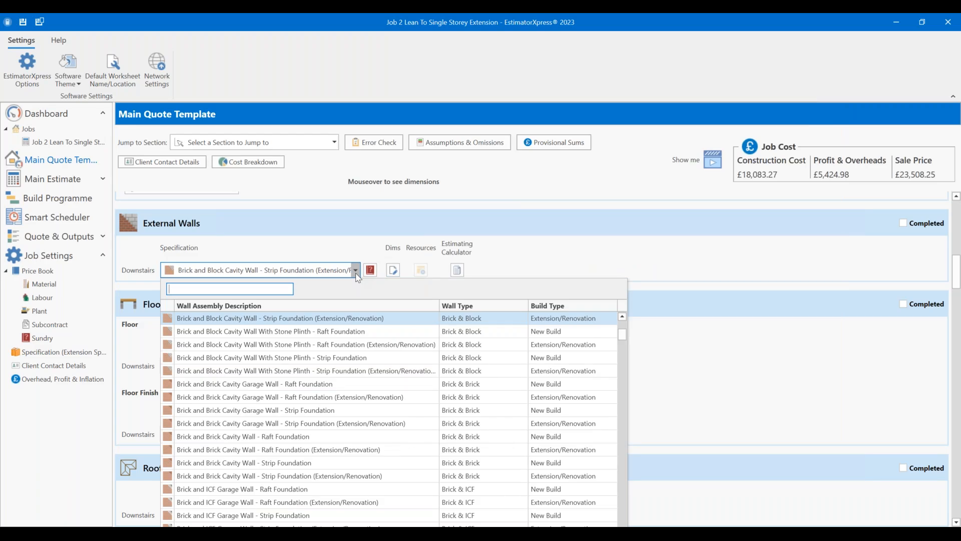
{"action": "left_click", "coordinate": [623, 232]}
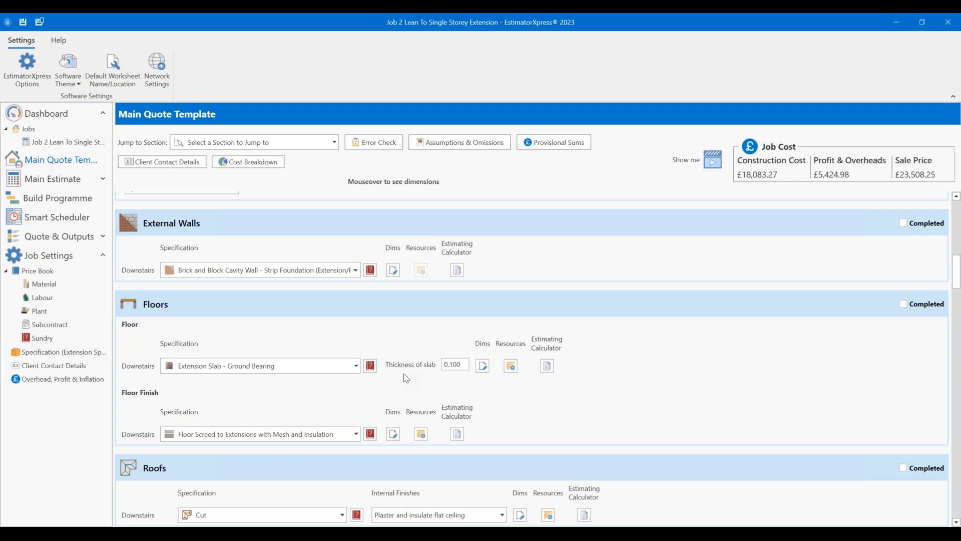
{"action": "left_click", "coordinate": [356, 366]}
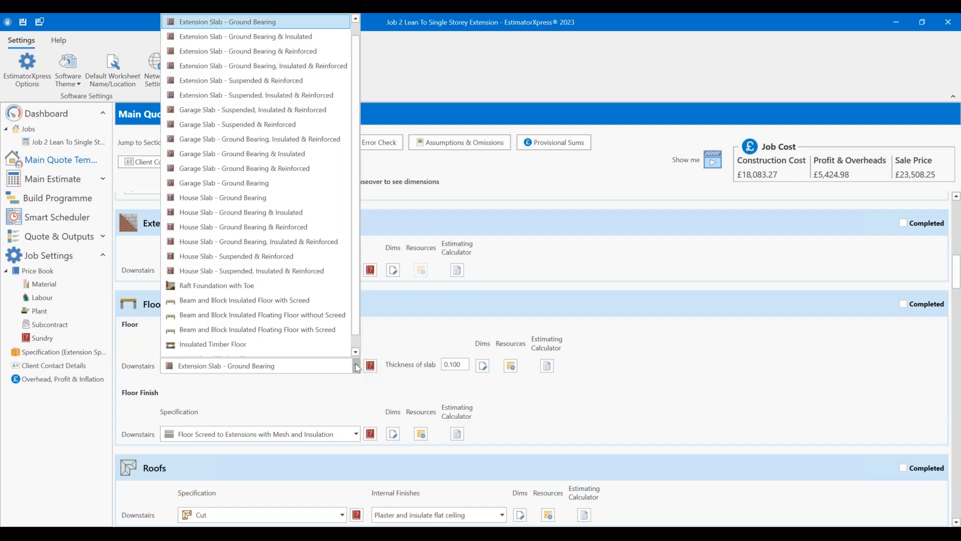
{"action": "scroll", "coordinate": [356, 381], "scroll_direction": "down", "scroll_amount": 1}
{"action": "left_click", "coordinate": [325, 393]}
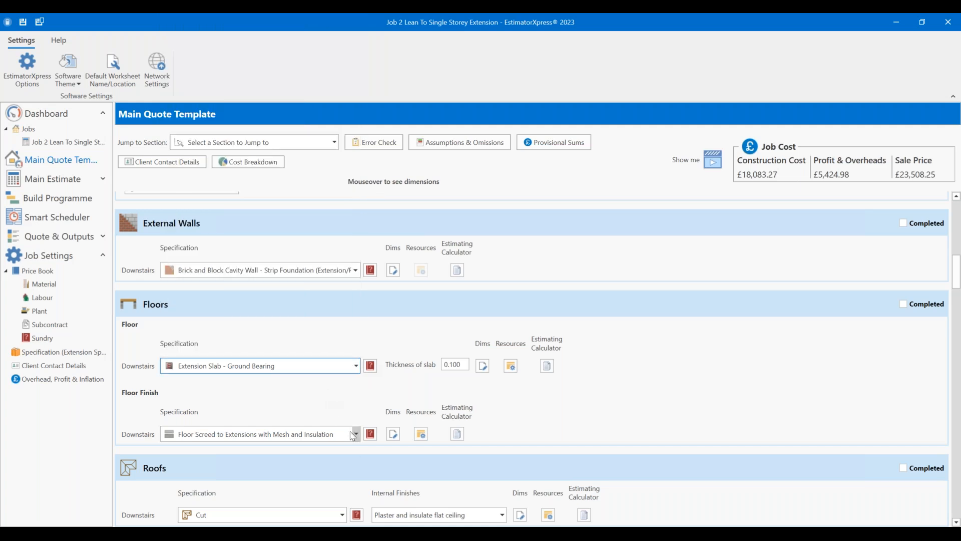
{"action": "left_click", "coordinate": [356, 434]}
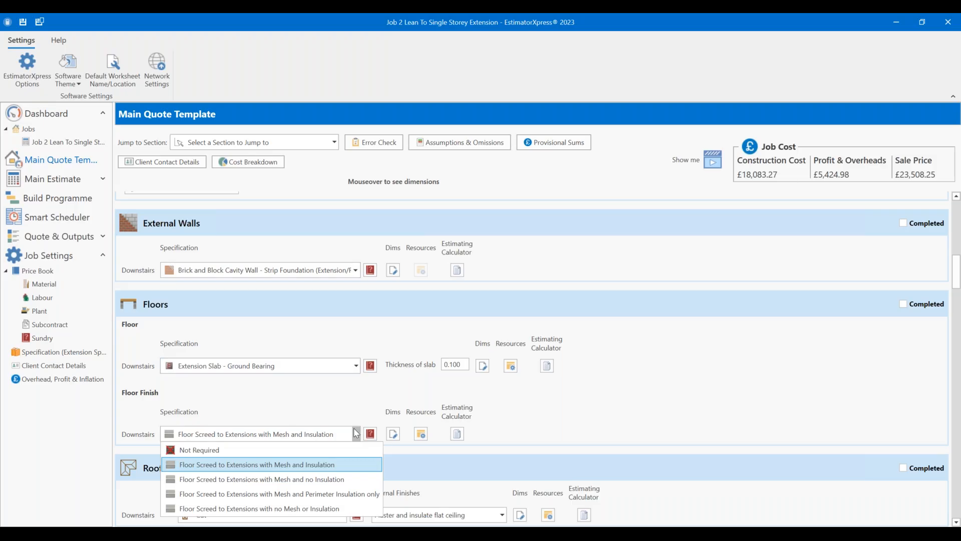
{"action": "left_click", "coordinate": [350, 396]}
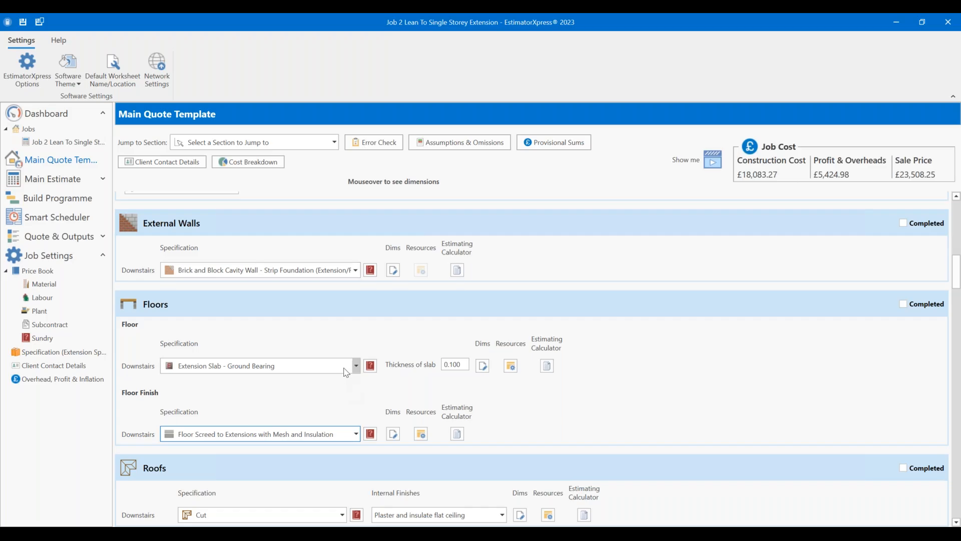
Step: Compare the full range of downstairs floor types with the floor finish options, leaving both specifications as they are
{"action": "left_click", "coordinate": [356, 365]}
{"action": "scroll", "coordinate": [330, 326], "scroll_direction": "down", "scroll_amount": 1}
{"action": "scroll", "coordinate": [312, 86], "scroll_direction": "up", "scroll_amount": 1}
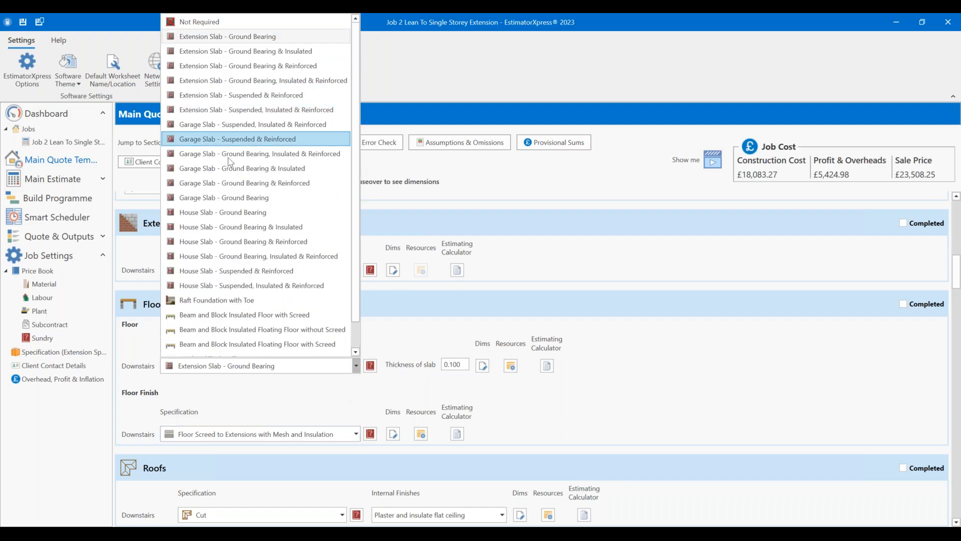
{"action": "scroll", "coordinate": [215, 240], "scroll_direction": "down", "scroll_amount": 1}
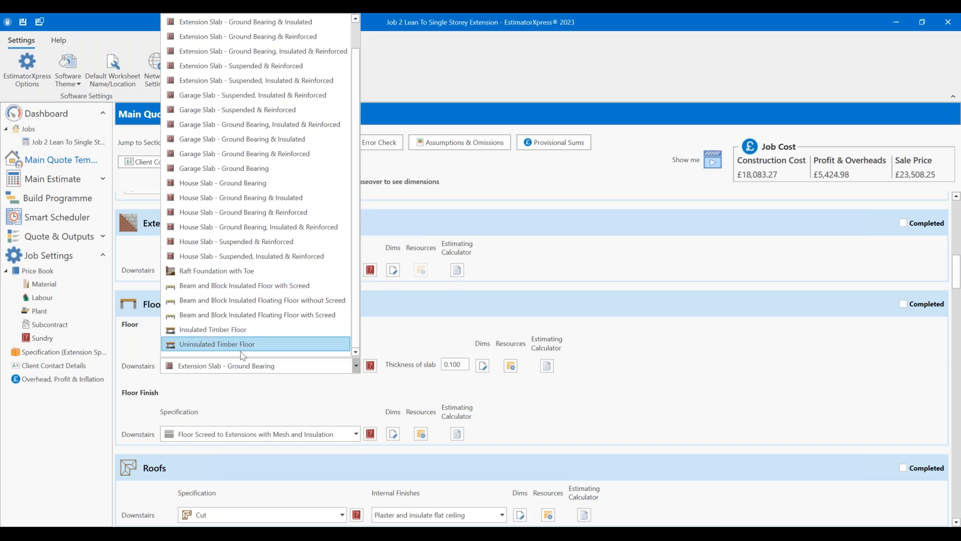
{"action": "left_click", "coordinate": [295, 404]}
{"action": "left_click", "coordinate": [356, 434]}
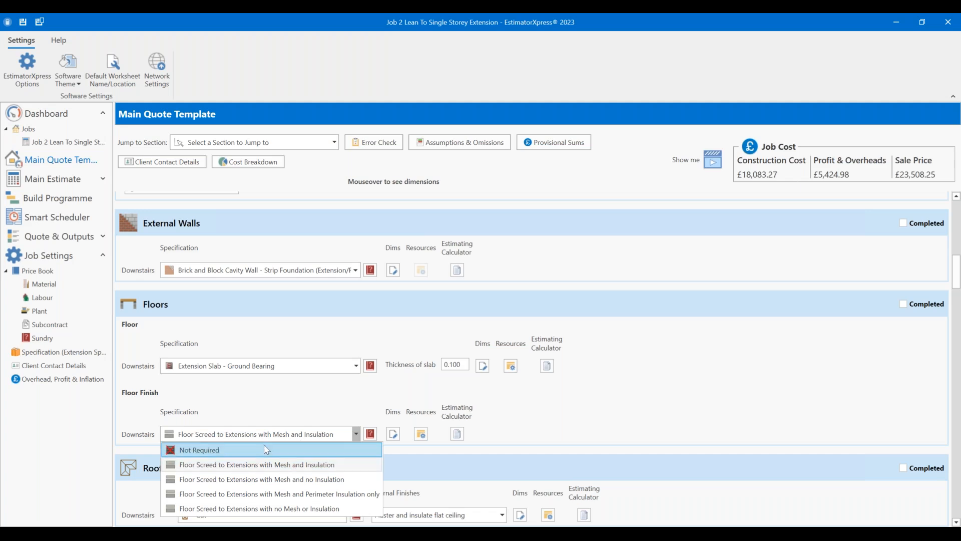
{"action": "left_click", "coordinate": [319, 402]}
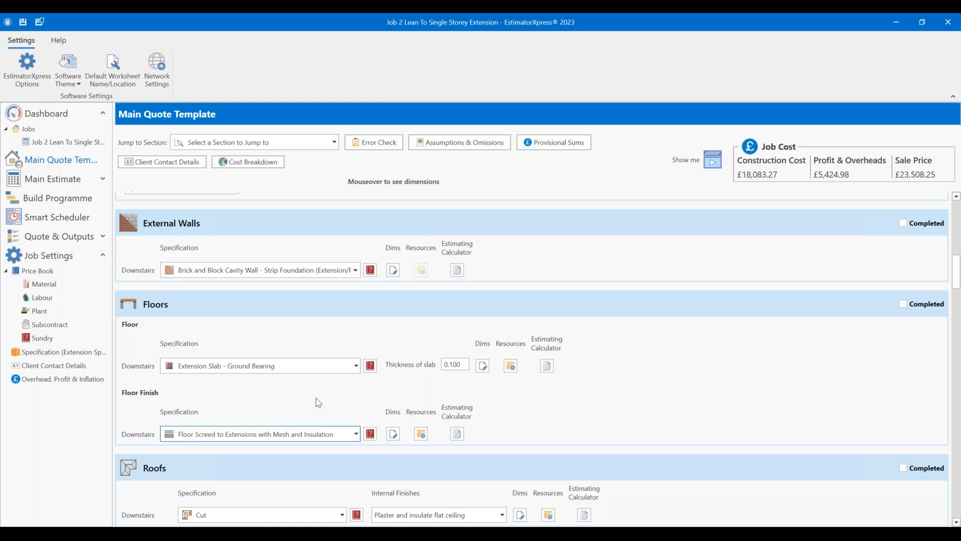
{"action": "left_click", "coordinate": [304, 434]}
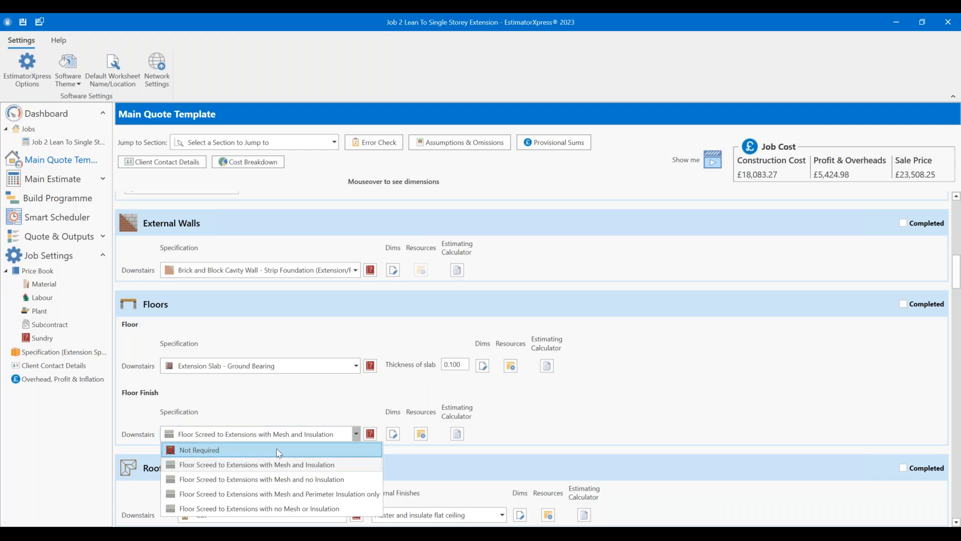
{"action": "left_click", "coordinate": [259, 392]}
{"action": "left_click", "coordinate": [250, 364]}
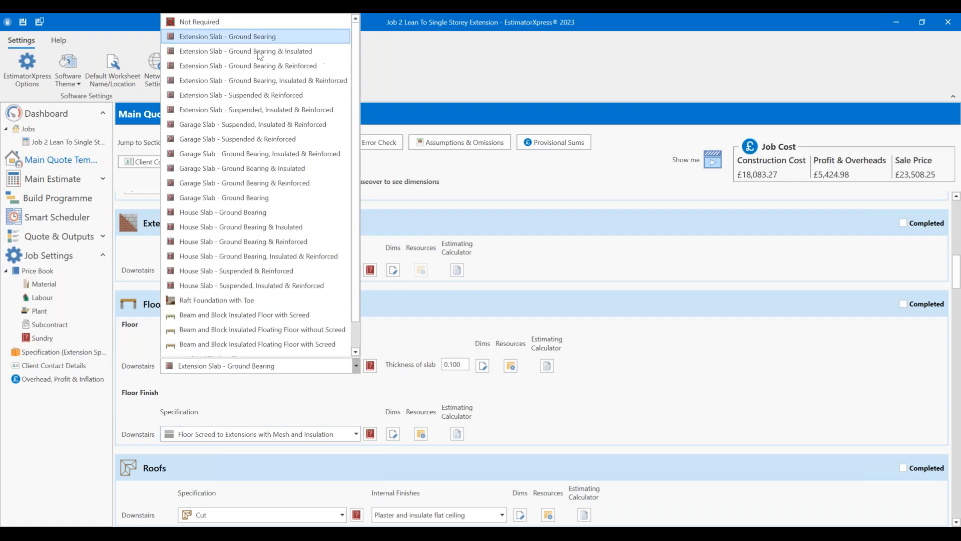
{"action": "left_click", "coordinate": [407, 388]}
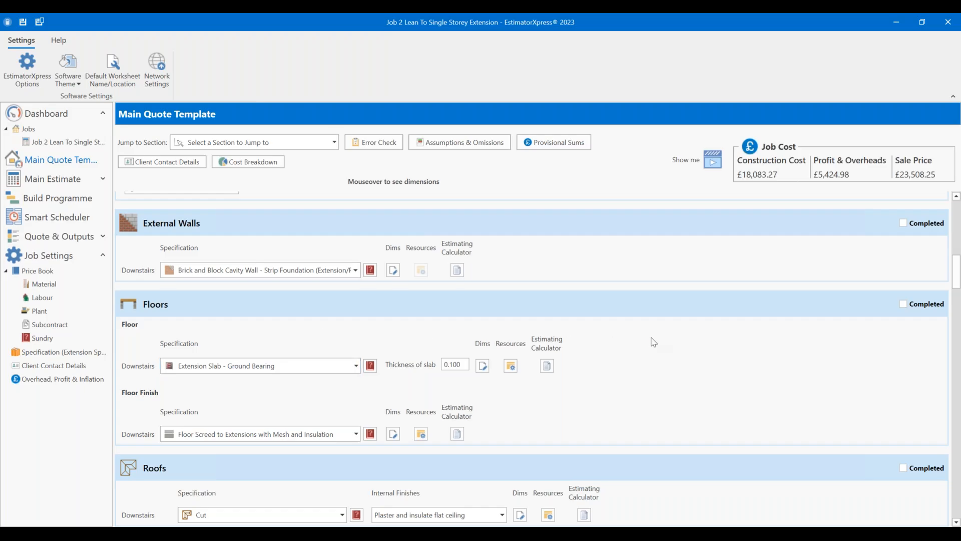
Step: Set the thickness of the downstairs floor slab to 0.15
{"action": "left_click", "coordinate": [457, 364]}
{"action": "left_click", "coordinate": [455, 363]}
{"action": "type", "text": "5"}
{"action": "left_click", "coordinate": [701, 377]}
Step: Open the downstairs floor slab's dimensions and turn on both tech tips and tech labels for the slab preparation details
{"action": "left_click", "coordinate": [484, 366]}
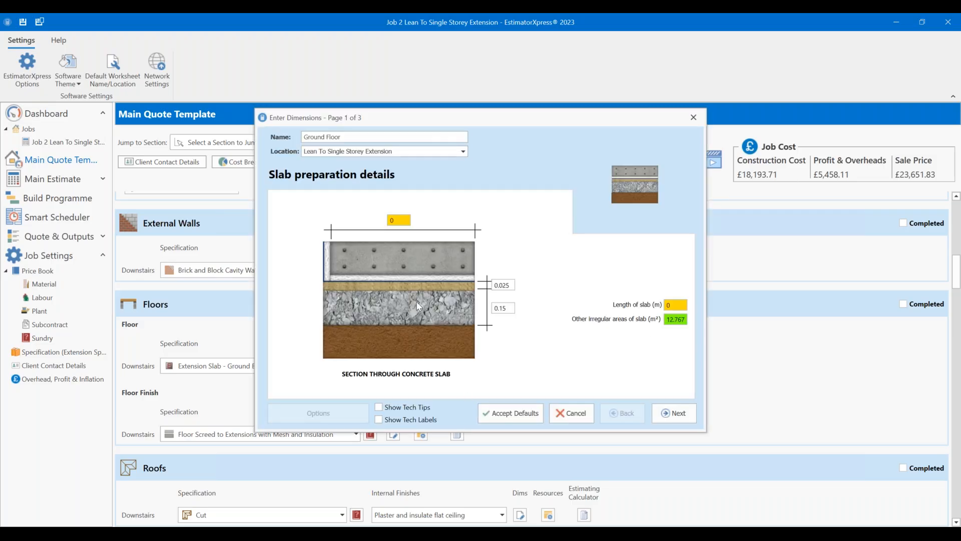
{"action": "left_click", "coordinate": [683, 319]}
{"action": "left_click", "coordinate": [399, 406]}
{"action": "left_click", "coordinate": [393, 420]}
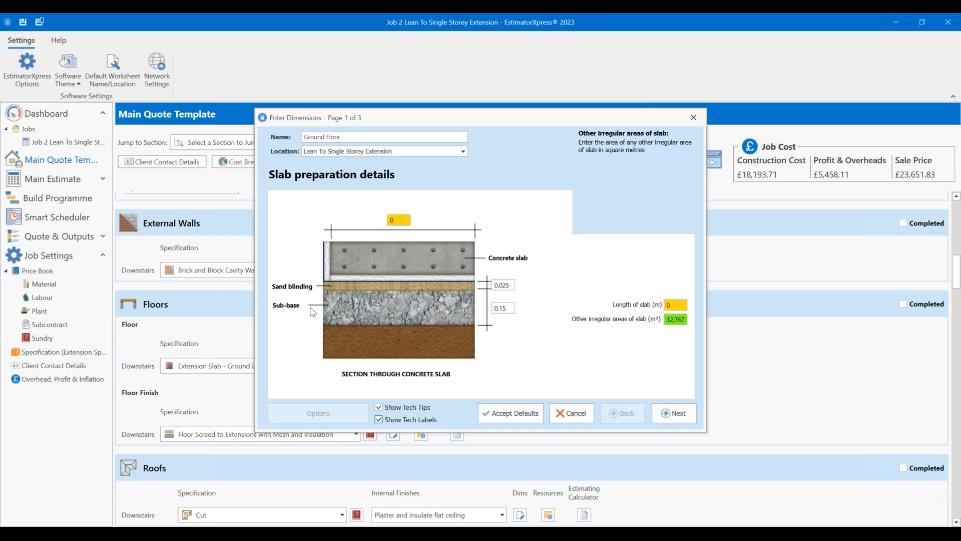
Step: Set the slab's power float finish to N in the slab details, and check the slab thickness dimension
{"action": "left_click", "coordinate": [660, 419]}
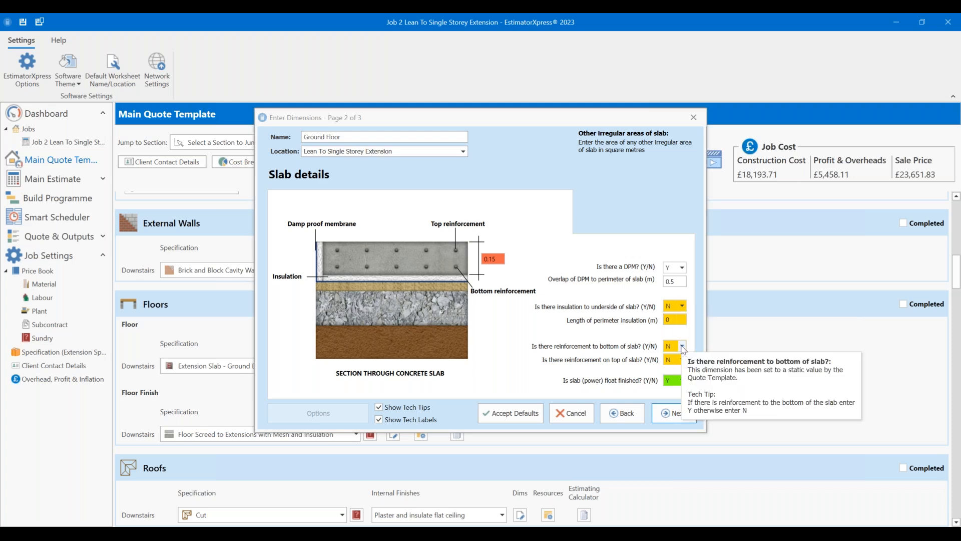
{"action": "left_click", "coordinate": [673, 382]}
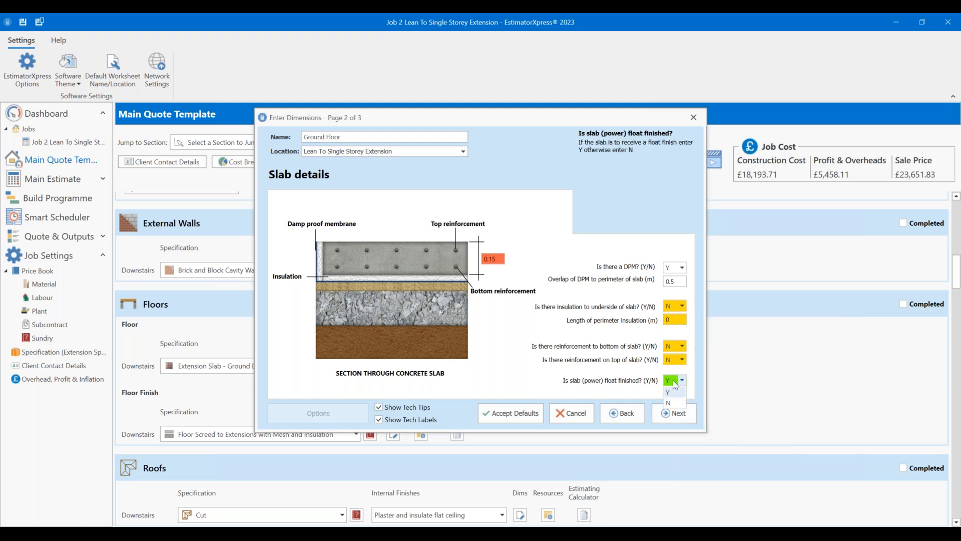
{"action": "left_click", "coordinate": [682, 401]}
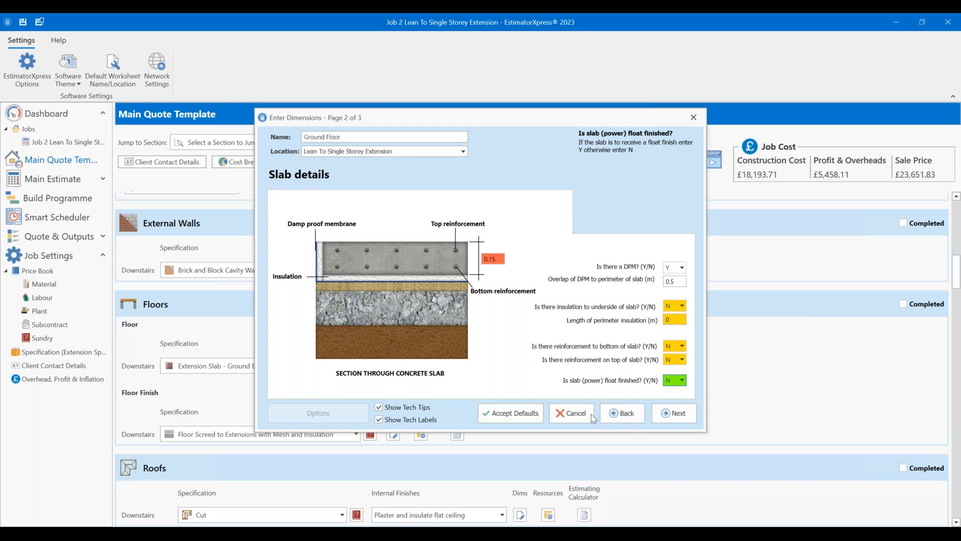
{"action": "left_click", "coordinate": [499, 259]}
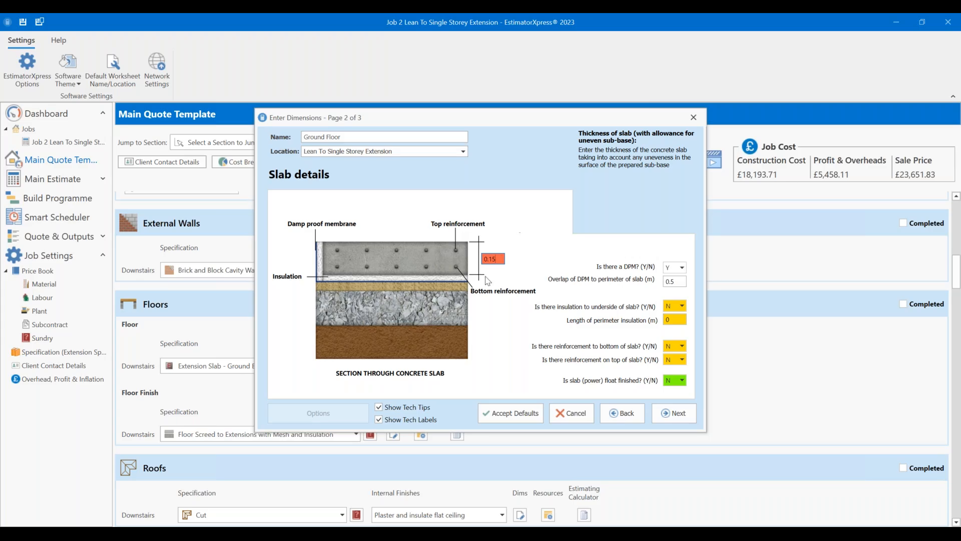
{"action": "mouse_move", "coordinate": [502, 256]}
Step: Enter 09 as the number of days required for bolt croppers in the concrete slab's plant requirements
{"action": "left_click", "coordinate": [680, 411]}
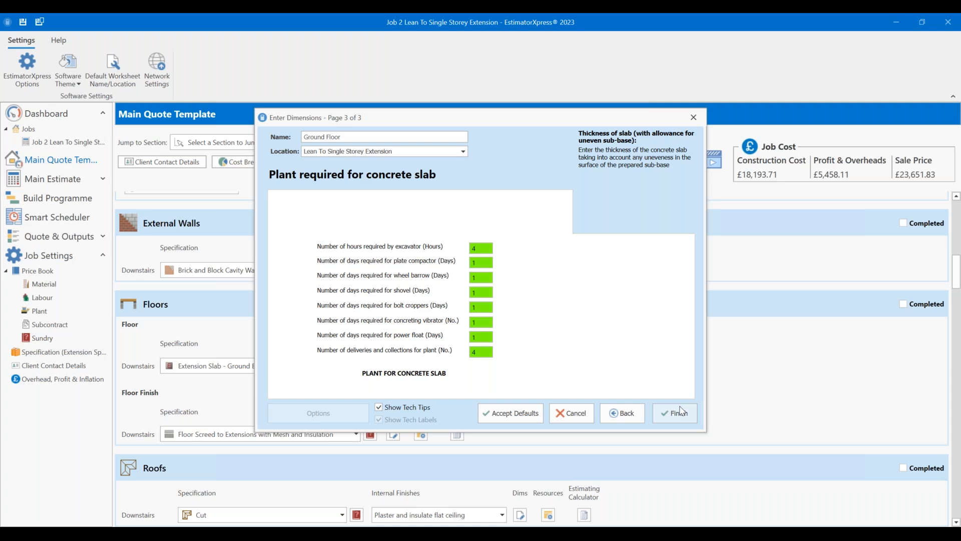
{"action": "left_click", "coordinate": [486, 306]}
{"action": "type", "text": "09"}
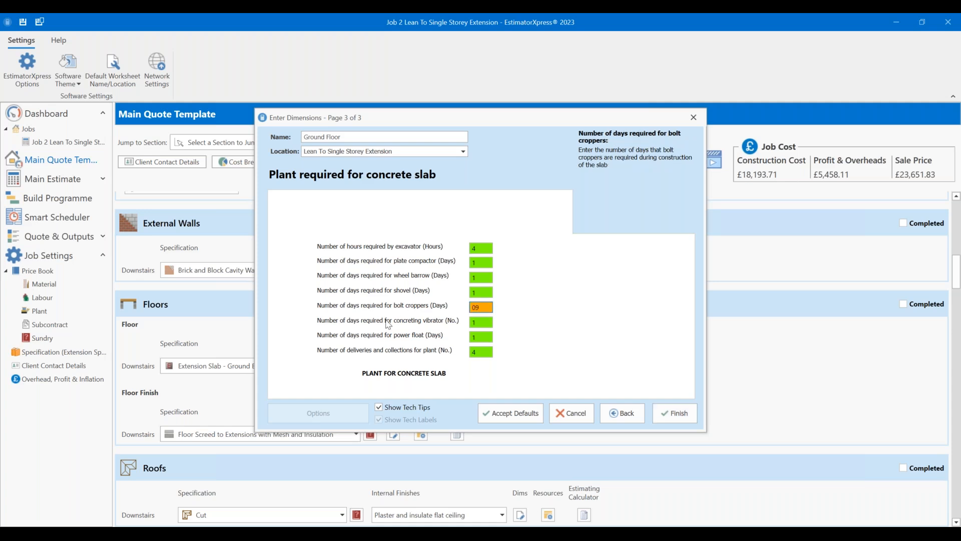
Step: Set the bolt cropper and power float days to 0 in the concrete slab's plant requirements and finish the slab dimensions
{"action": "key", "text": "BackSpace"}
{"action": "left_click", "coordinate": [488, 322]}
{"action": "left_click", "coordinate": [481, 339]}
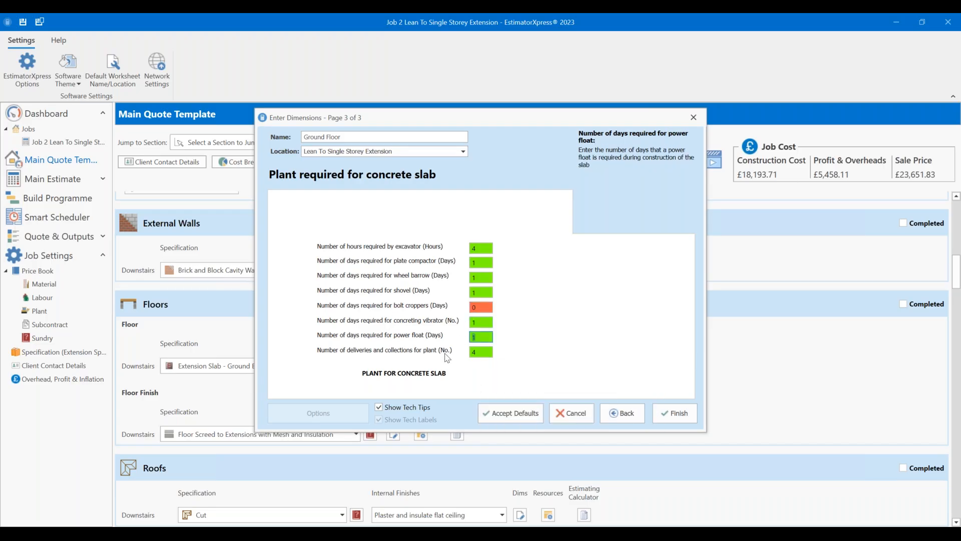
{"action": "type", "text": "0"}
{"action": "left_click", "coordinate": [479, 351]}
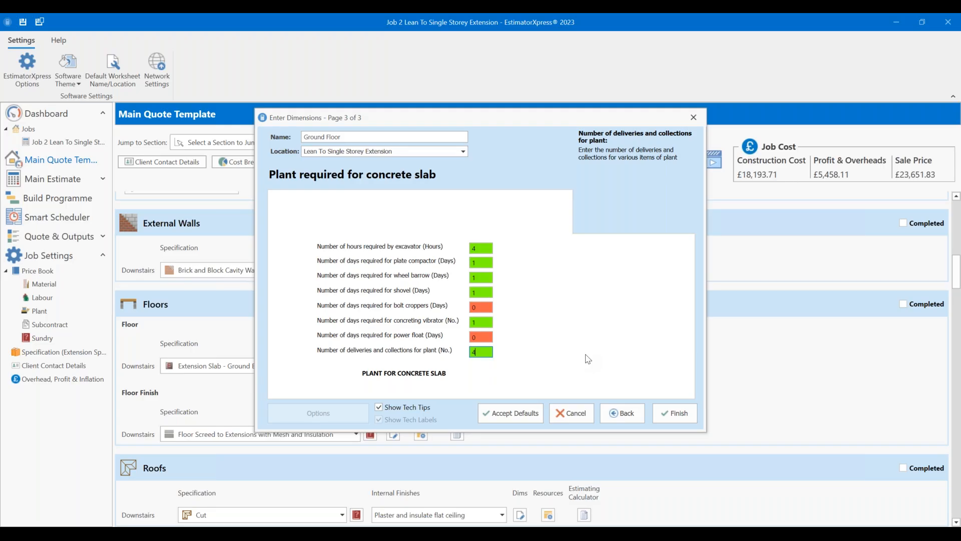
{"action": "left_click", "coordinate": [676, 414]}
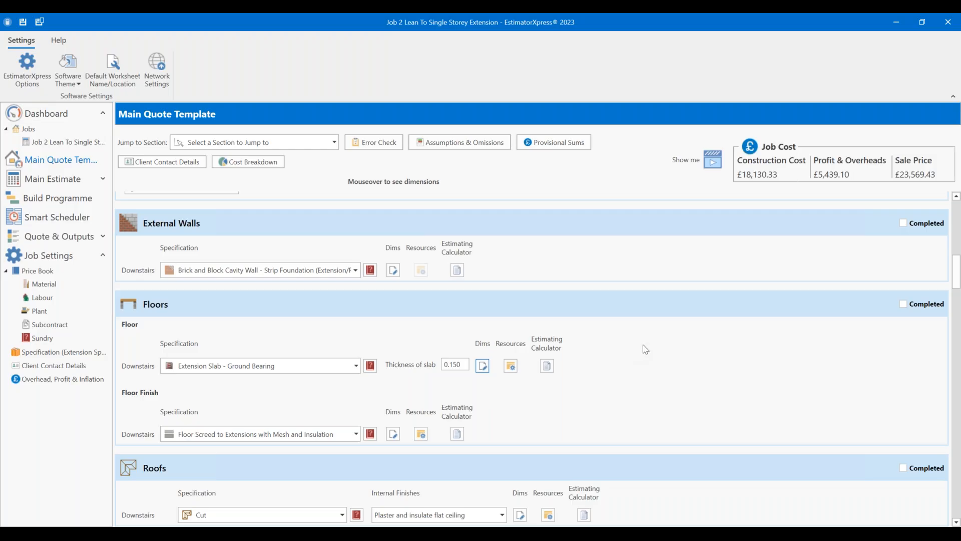
Step: Check the downstairs roof's specification options, keep Cut, and set its internal finishes to Plaster and insulate rafters
{"action": "scroll", "coordinate": [646, 345], "scroll_direction": "down", "scroll_amount": 3}
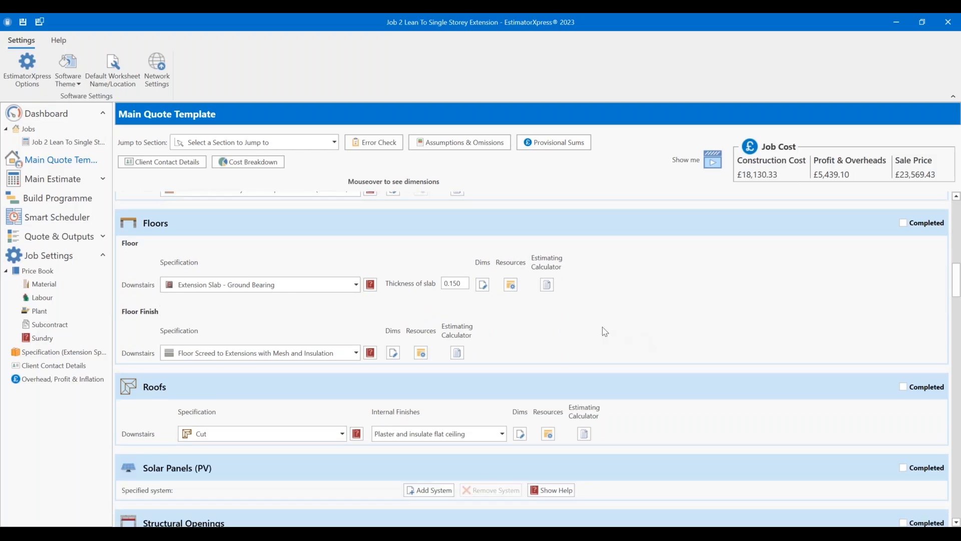
{"action": "scroll", "coordinate": [605, 332], "scroll_direction": "up", "scroll_amount": 1}
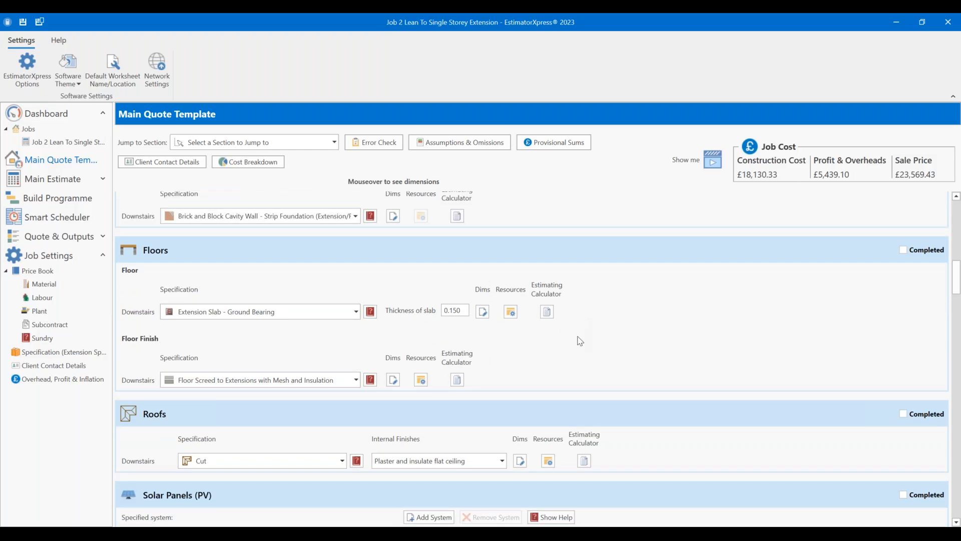
{"action": "scroll", "coordinate": [580, 341], "scroll_direction": "down", "scroll_amount": 2}
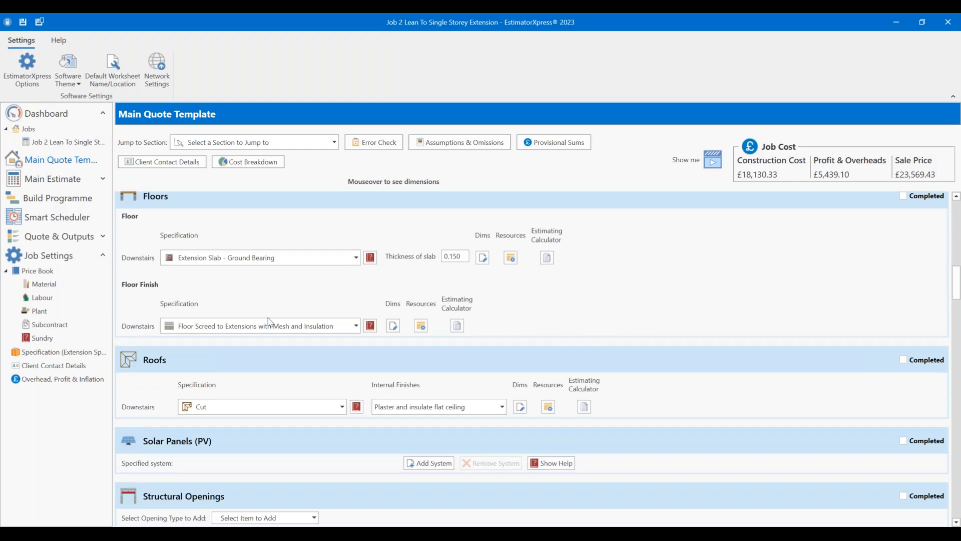
{"action": "scroll", "coordinate": [560, 341], "scroll_direction": "down", "scroll_amount": 2}
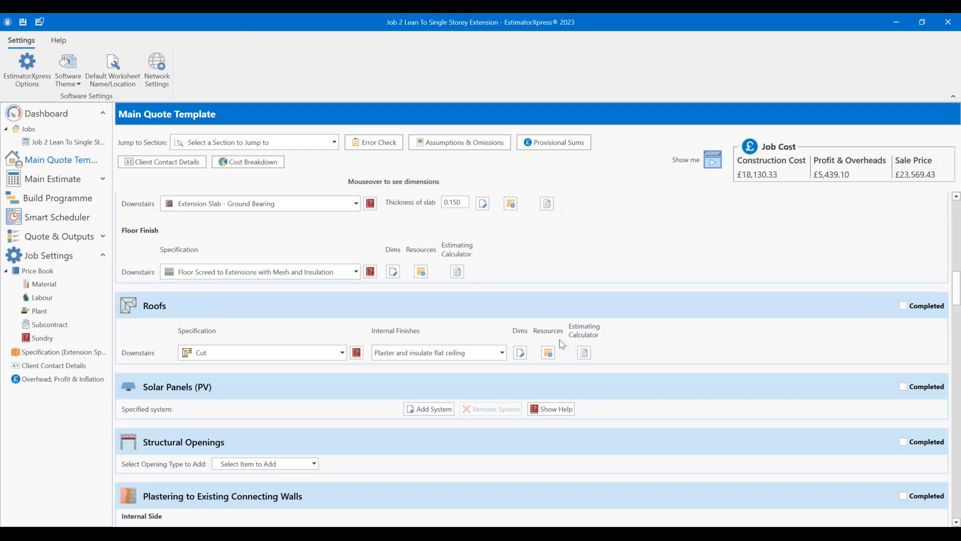
{"action": "scroll", "coordinate": [562, 344], "scroll_direction": "down", "scroll_amount": 1}
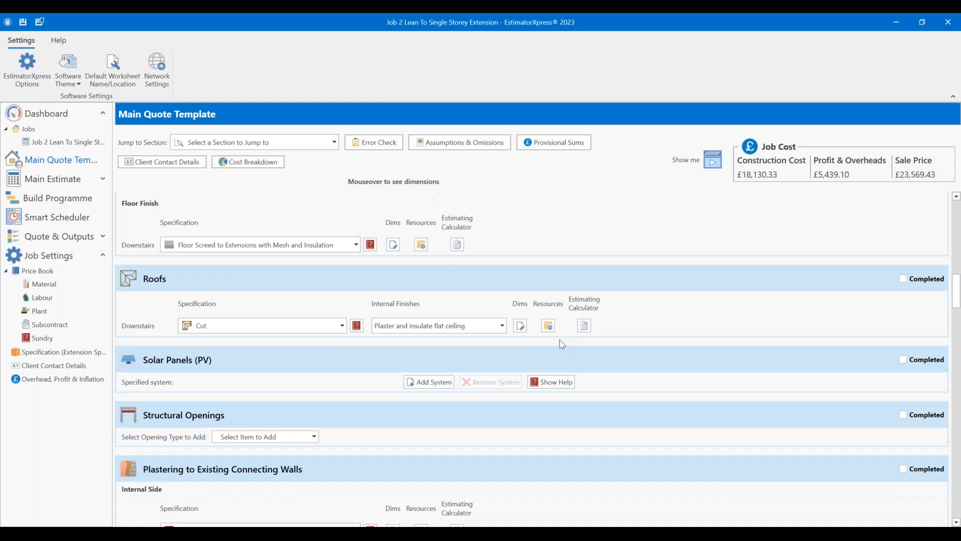
{"action": "scroll", "coordinate": [327, 321], "scroll_direction": "down", "scroll_amount": 1}
{"action": "left_click", "coordinate": [321, 301]}
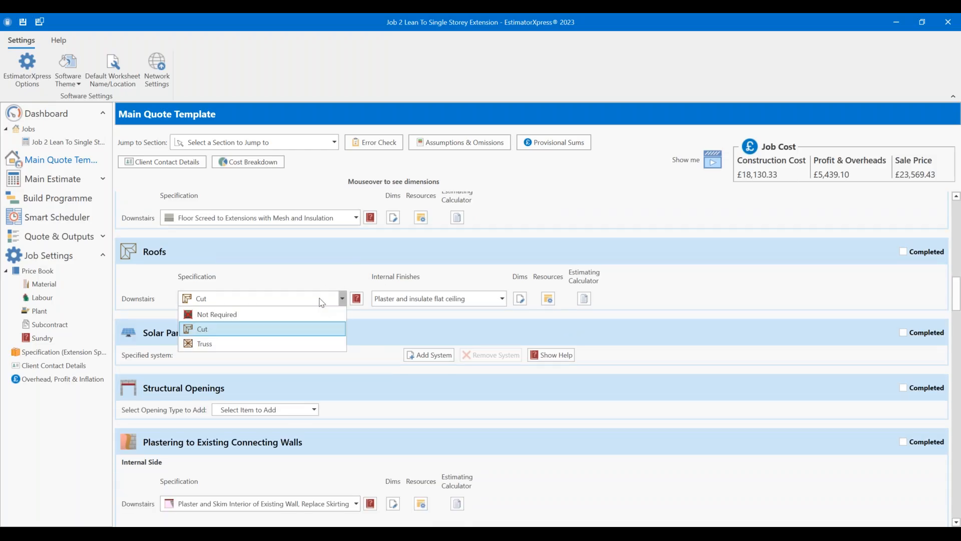
{"action": "left_click", "coordinate": [321, 301]}
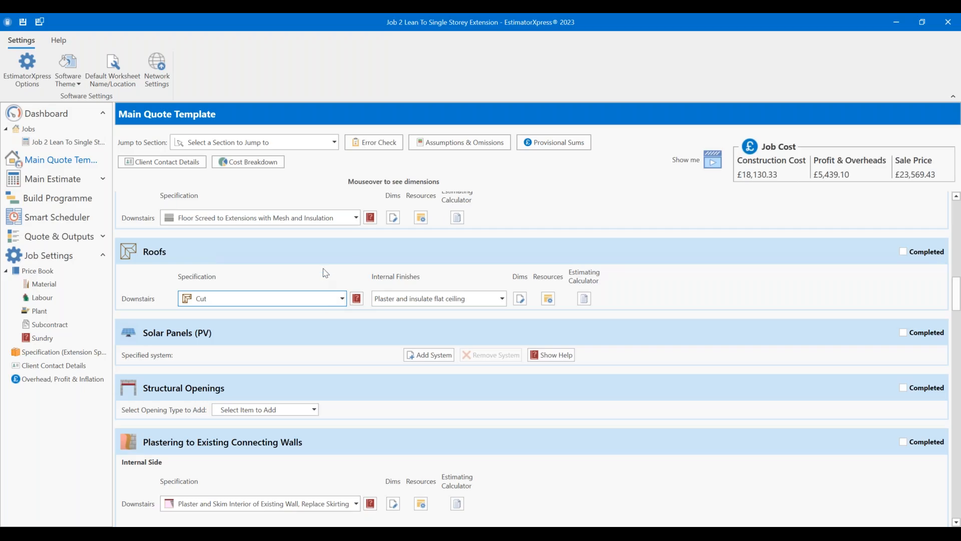
{"action": "left_click", "coordinate": [458, 300]}
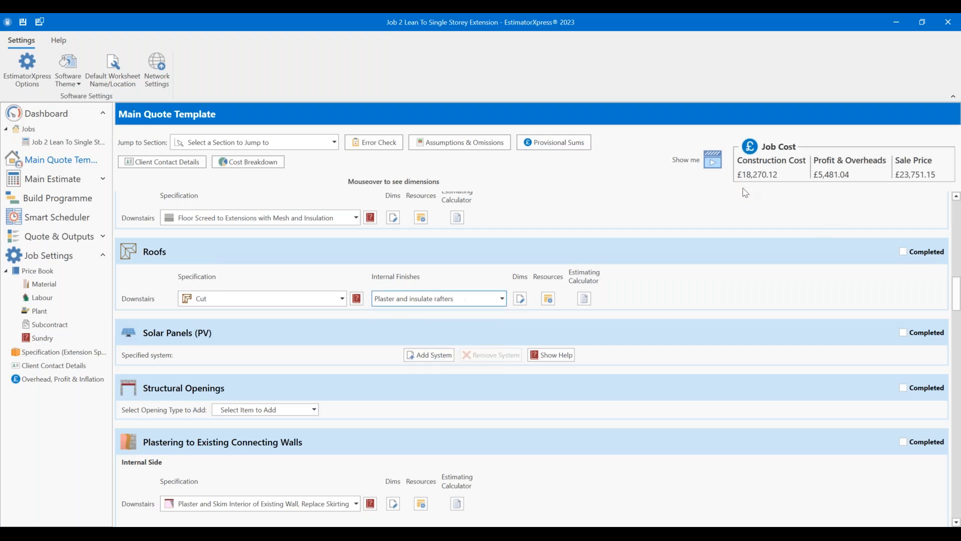
Step: Open the downstairs roof's dimensions and review both structural information pages, including purlins, joist centres and wall thicknesses
{"action": "left_click", "coordinate": [520, 299]}
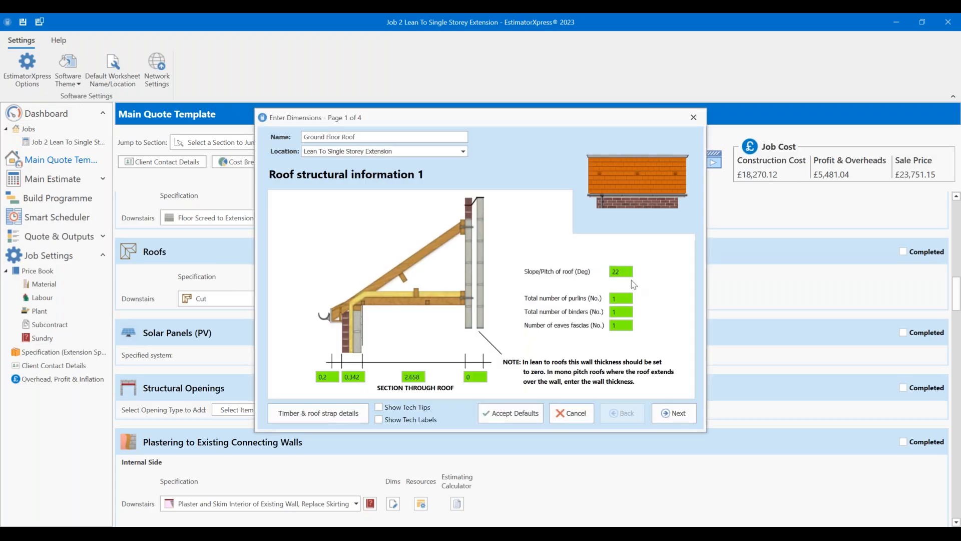
{"action": "left_click", "coordinate": [620, 299]}
{"action": "left_click", "coordinate": [678, 415]}
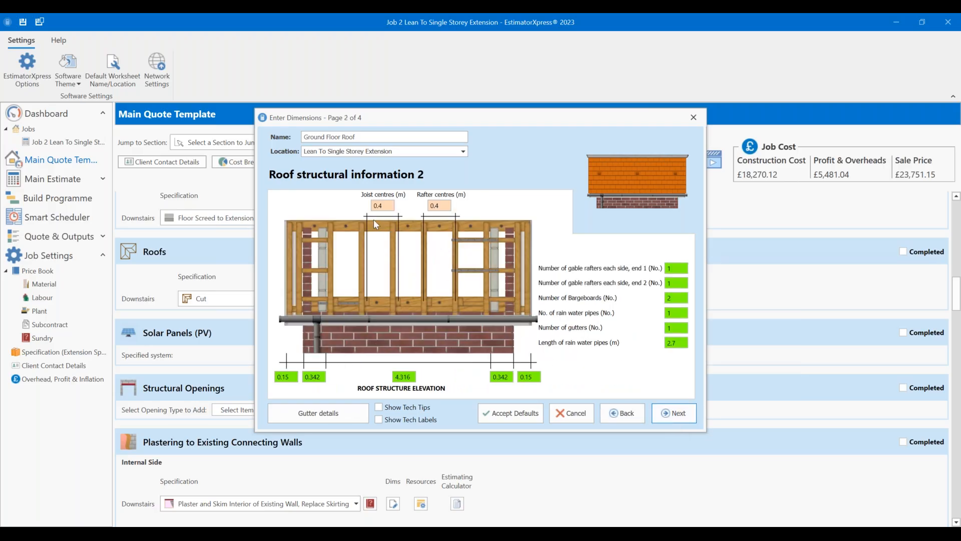
{"action": "left_click", "coordinate": [391, 205]}
{"action": "left_click", "coordinate": [389, 206]}
{"action": "left_click", "coordinate": [322, 376]}
{"action": "left_click", "coordinate": [405, 377]}
{"action": "left_click", "coordinate": [671, 414]}
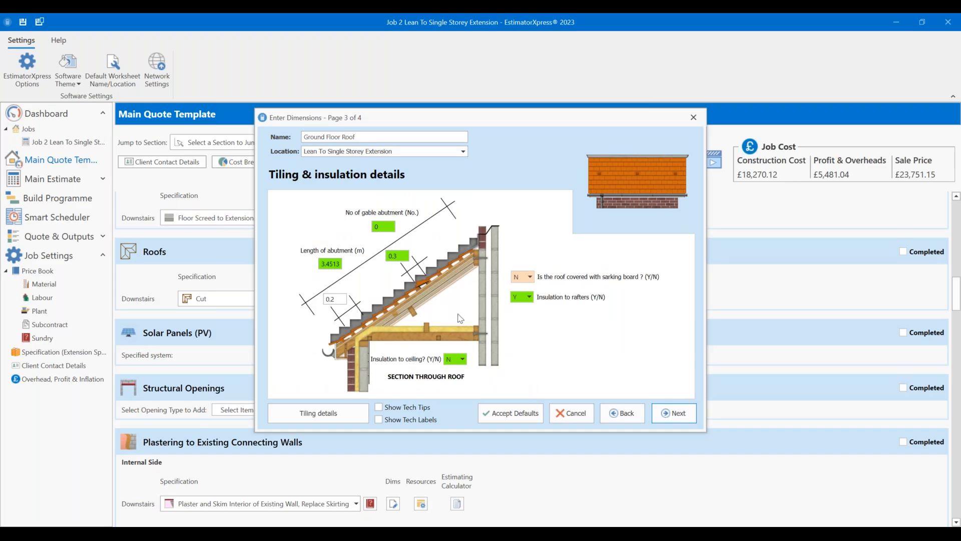
Step: Try 1 gable abutment with a 1.5 m abutment length in the roof's tiling and insulation details
{"action": "left_click", "coordinate": [407, 255]}
{"action": "left_click", "coordinate": [387, 225]}
{"action": "type", "text": "1"}
{"action": "key", "text": "Tab"}
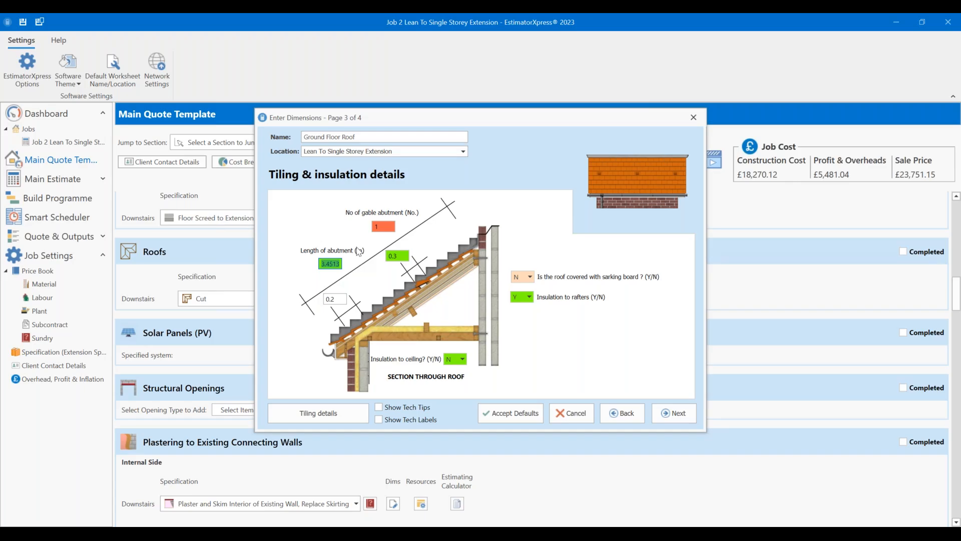
{"action": "type", "text": "1.5"}
Step: Return the number of gable abutments to 0 and the length of abutment to its automated value of 3.4513 m
{"action": "left_click", "coordinate": [393, 224]}
{"action": "type", "text": "0"}
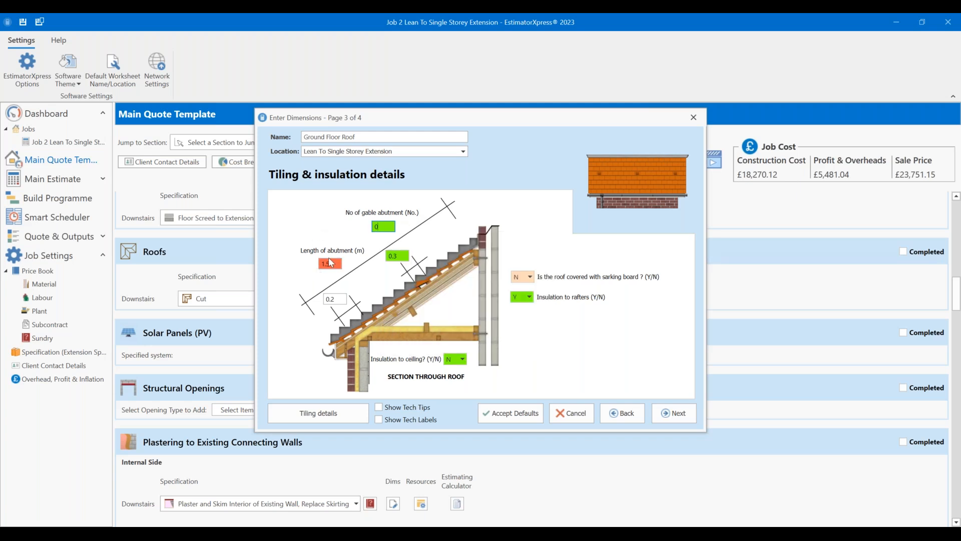
{"action": "mouse_move", "coordinate": [332, 263]}
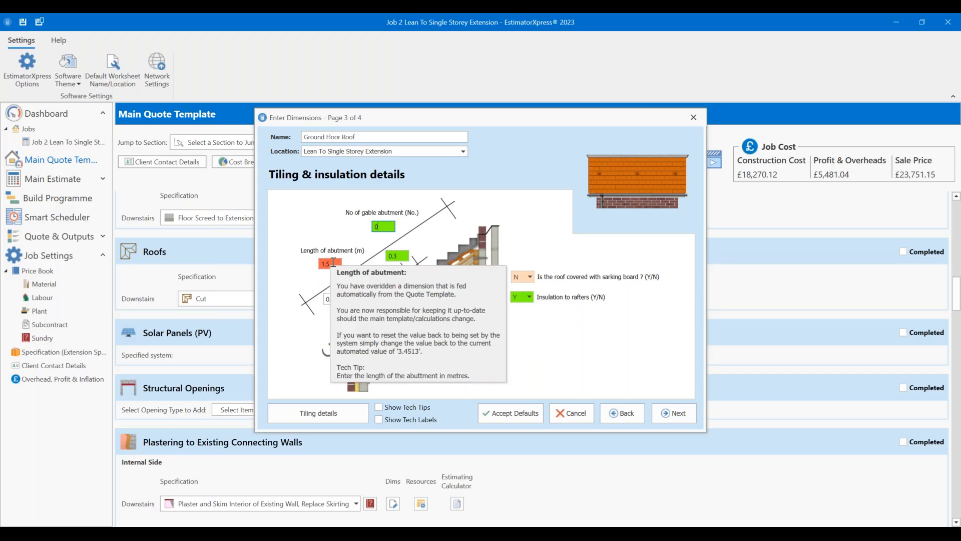
{"action": "left_click", "coordinate": [332, 262]}
{"action": "type", "text": "3.1"}
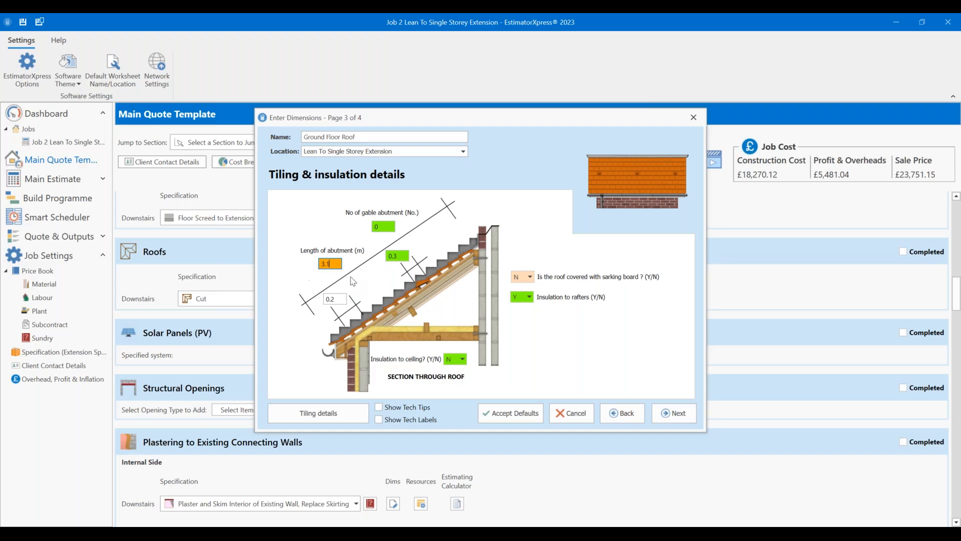
{"action": "mouse_move", "coordinate": [333, 264]}
{"action": "type", "text": "1"}
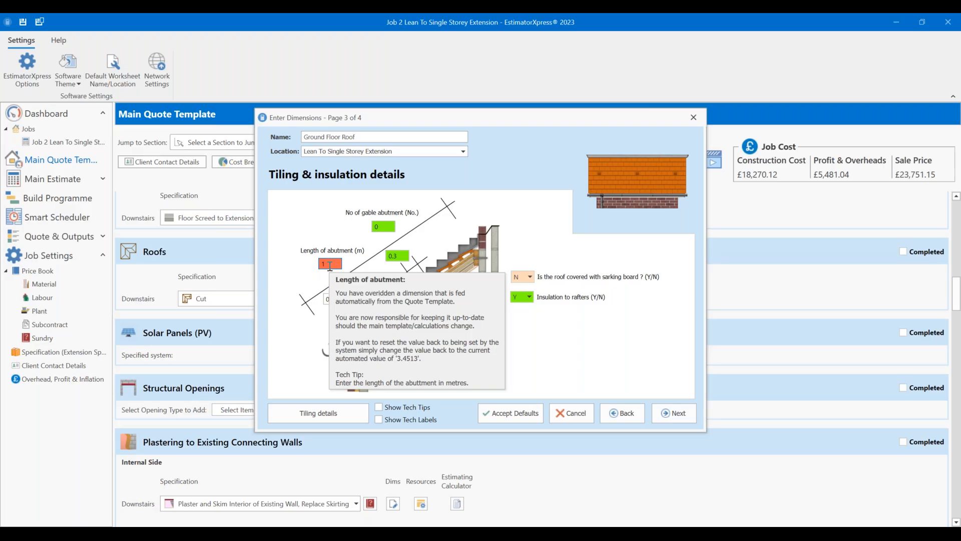
{"action": "key", "text": "BackSpace"}
{"action": "type", "text": "3.4513"}
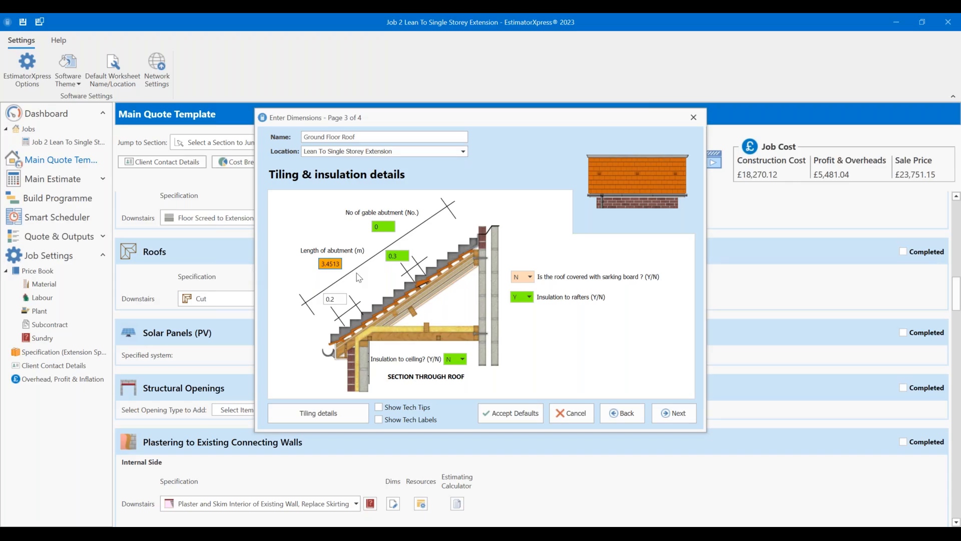
{"action": "left_click_drag", "start_coordinate": [339, 264], "coordinate": [268, 264]}
{"action": "left_click", "coordinate": [329, 265]}
{"action": "key", "text": "Tab"}
{"action": "key", "text": "Tab"}
{"action": "mouse_move", "coordinate": [323, 264]}
Step: Examine the roof's additional tiling details for the ridge and verge pointing and fixing options
{"action": "left_click", "coordinate": [319, 413]}
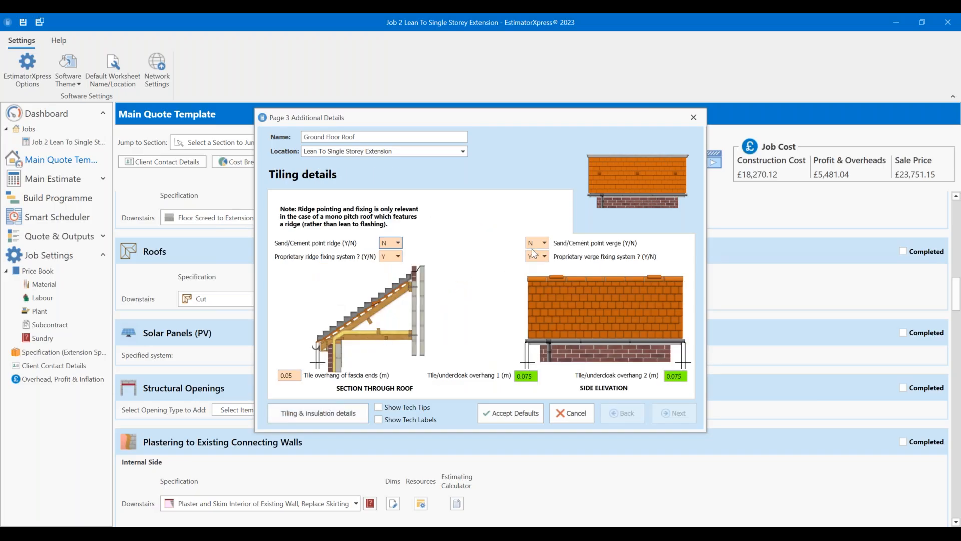
{"action": "mouse_move", "coordinate": [535, 243]}
{"action": "left_click", "coordinate": [352, 421]}
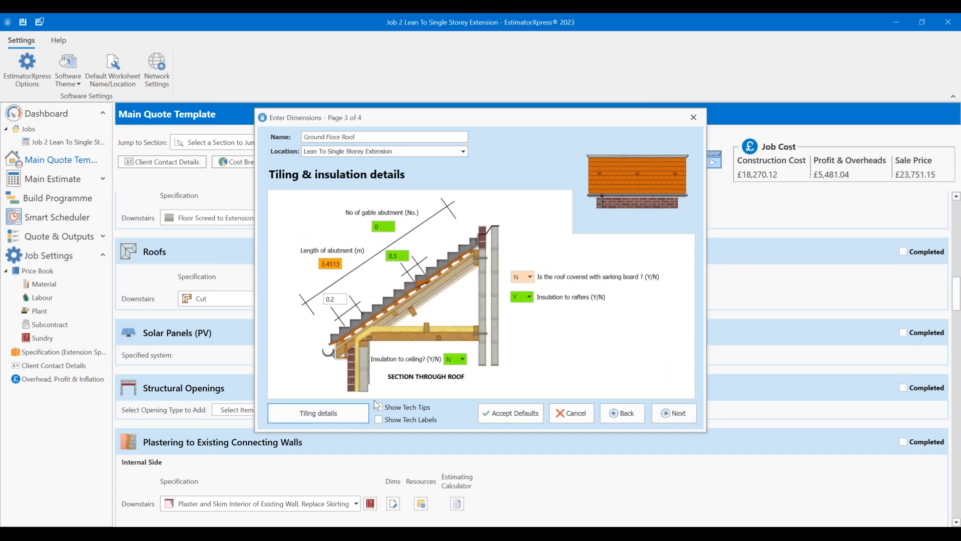
Step: Enter 0 for the lean-to wall thickness in the first roof structural section, check the roof finishes, and finish the roof dimensions
{"action": "left_click", "coordinate": [627, 416]}
{"action": "left_click", "coordinate": [630, 419]}
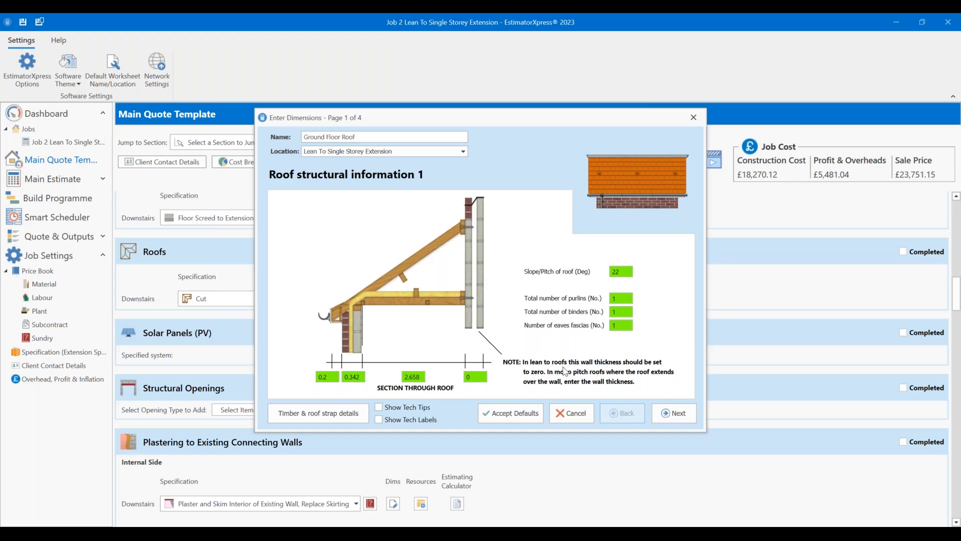
{"action": "left_click", "coordinate": [476, 376]}
{"action": "type", "text": "0"}
{"action": "left_click", "coordinate": [678, 414]}
{"action": "left_click", "coordinate": [678, 415]}
{"action": "left_click", "coordinate": [679, 415]}
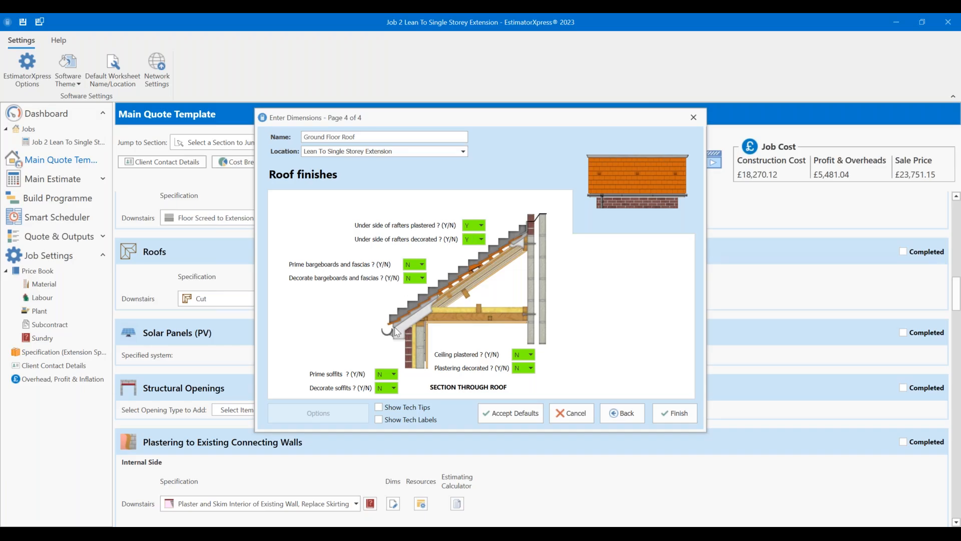
{"action": "left_click", "coordinate": [666, 415]}
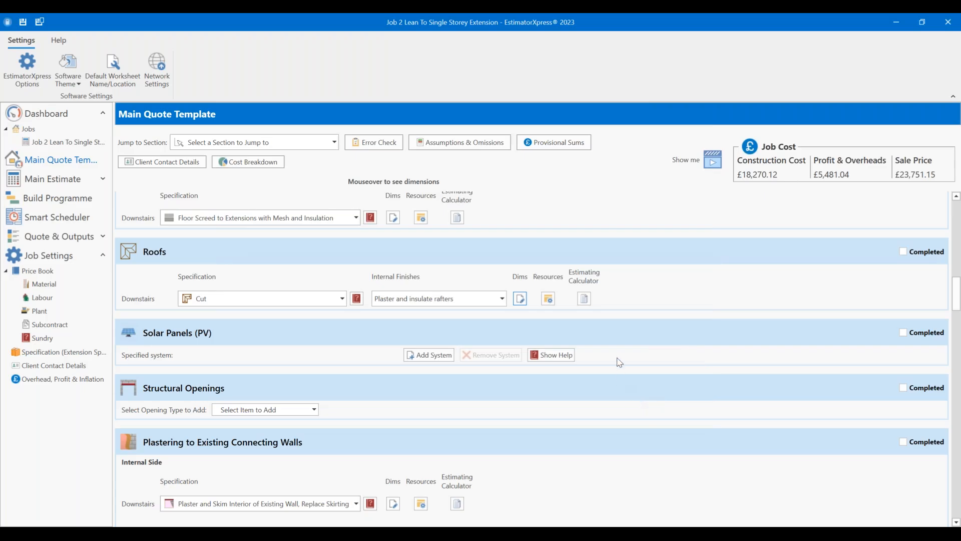
Step: Review the roof's internal finish options and the parging, plastering and decoration settings for the gables in the external walls' dimensions
{"action": "left_click", "coordinate": [404, 301]}
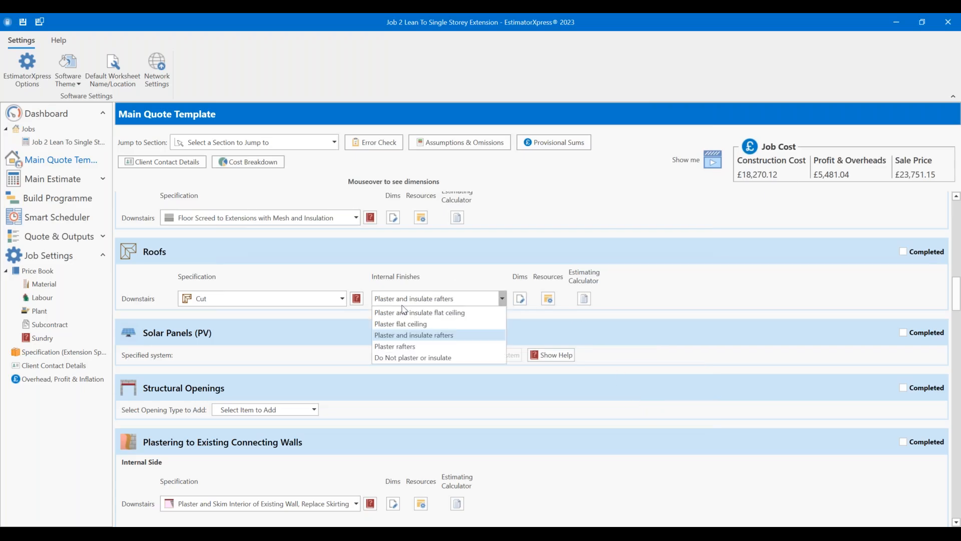
{"action": "left_click", "coordinate": [418, 299]}
{"action": "scroll", "coordinate": [609, 326], "scroll_direction": "up", "scroll_amount": 10}
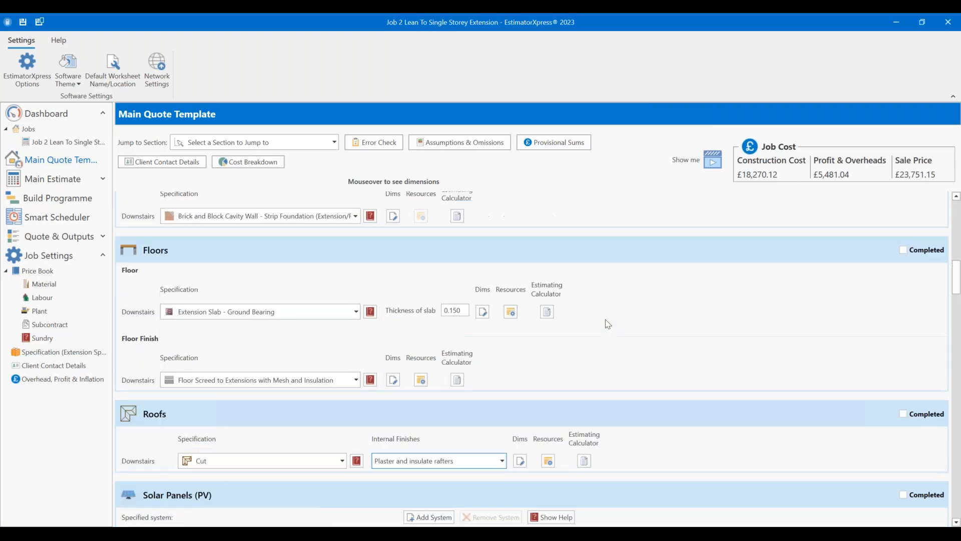
{"action": "scroll", "coordinate": [609, 326], "scroll_direction": "down", "scroll_amount": 5}
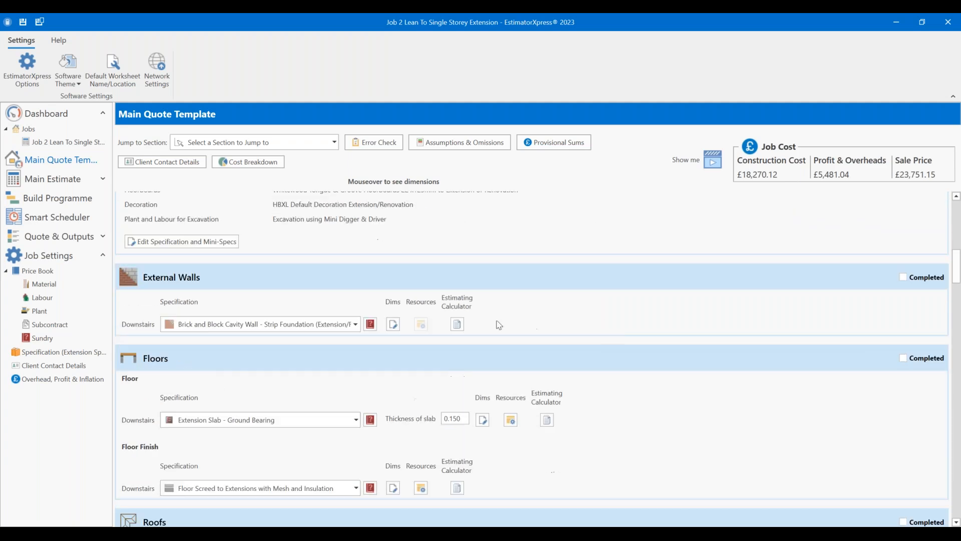
{"action": "left_click", "coordinate": [399, 323]}
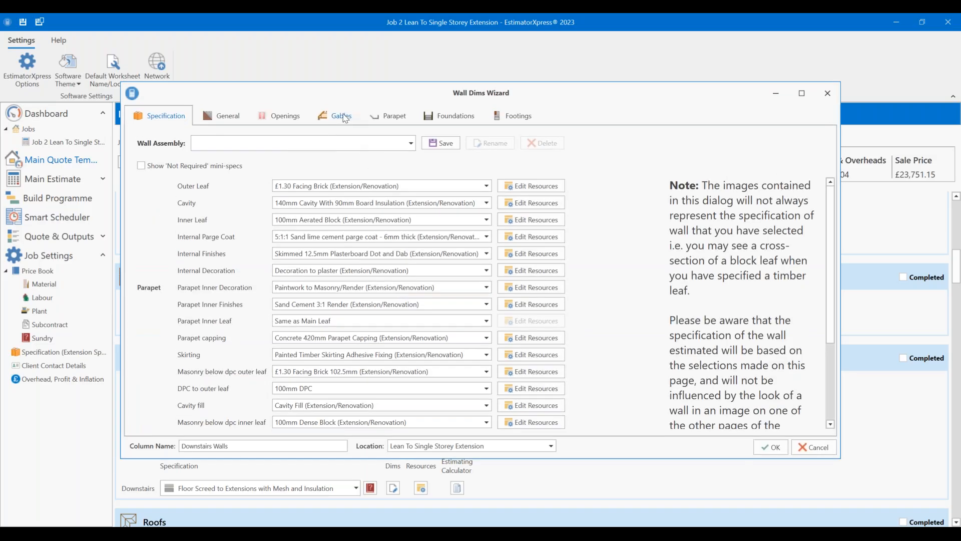
{"action": "left_click", "coordinate": [350, 117]}
{"action": "scroll", "coordinate": [590, 333], "scroll_direction": "down", "scroll_amount": 5}
{"action": "scroll", "coordinate": [595, 325], "scroll_direction": "down", "scroll_amount": 3}
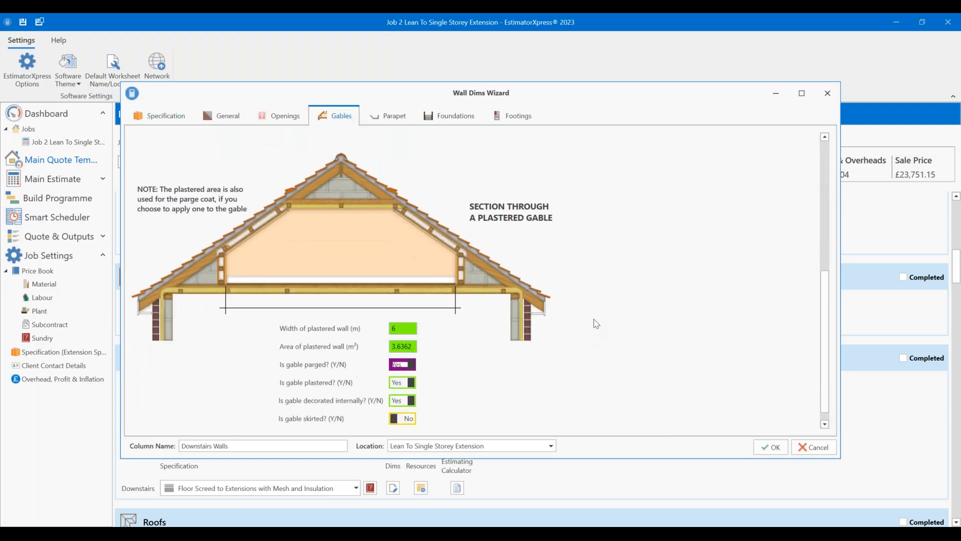
{"action": "mouse_move", "coordinate": [394, 371]}
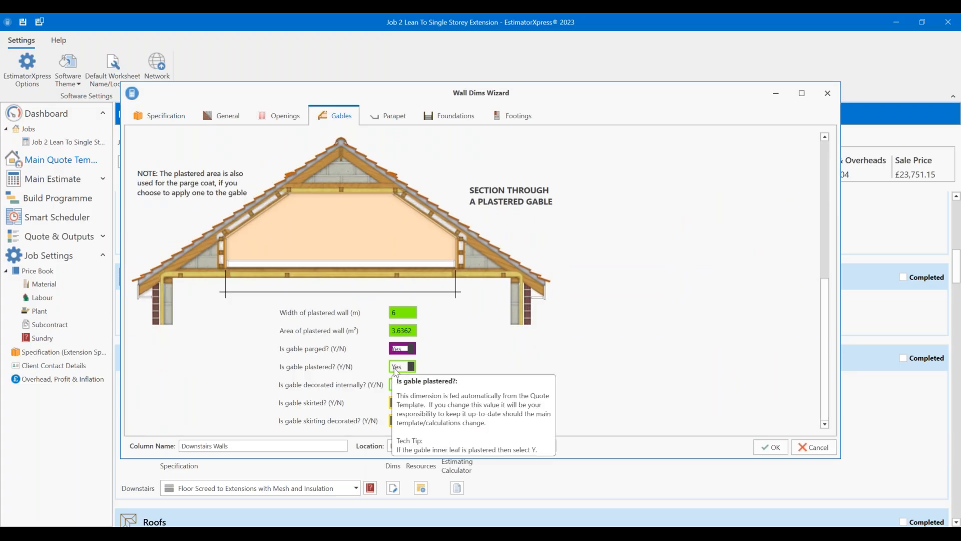
{"action": "mouse_move", "coordinate": [405, 387]}
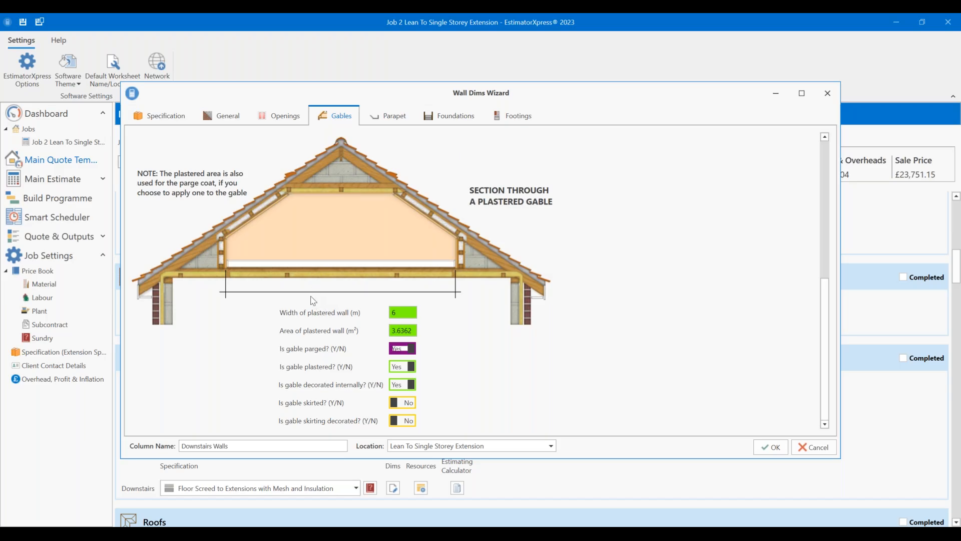
{"action": "left_click", "coordinate": [770, 447]}
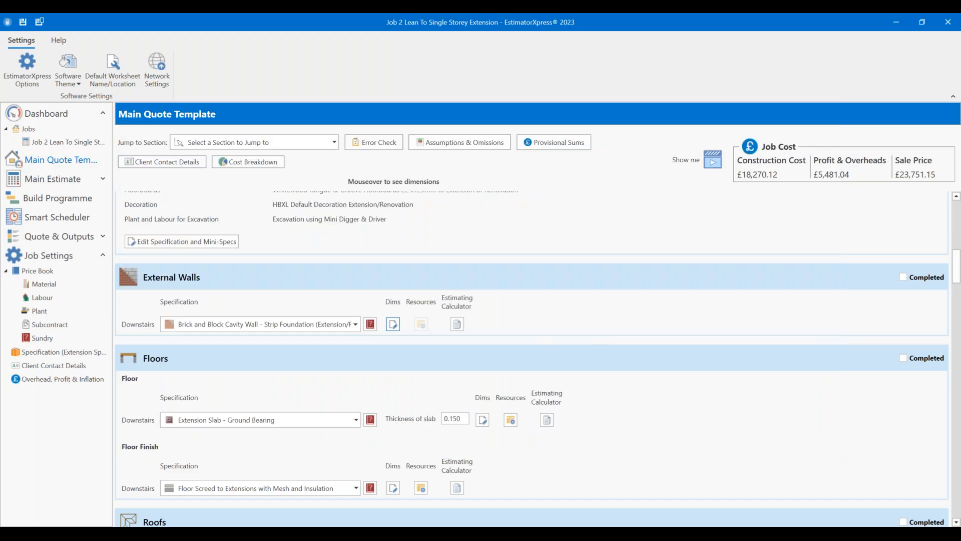
{"action": "scroll", "coordinate": [616, 425], "scroll_direction": "down", "scroll_amount": 7}
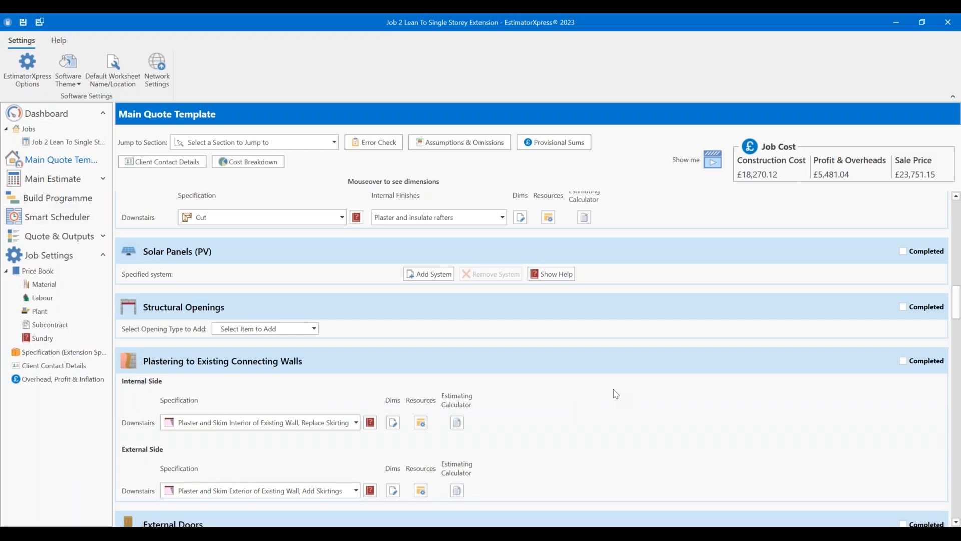
{"action": "scroll", "coordinate": [613, 389], "scroll_direction": "up", "scroll_amount": 5}
{"action": "scroll", "coordinate": [603, 403], "scroll_direction": "down", "scroll_amount": 4}
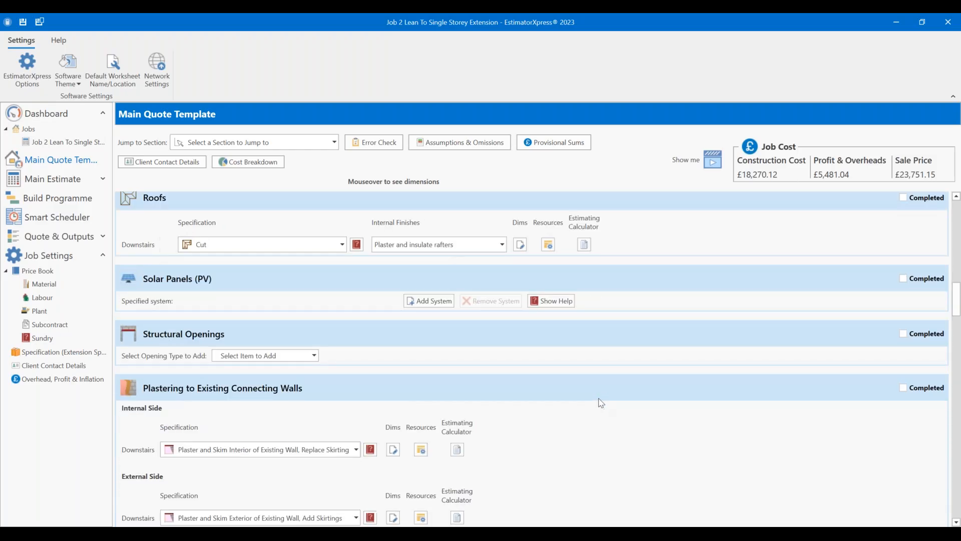
Step: Examine the Main Quote Template's remaining sections from Solar Panels through Subcontract Quotations, then go back to Structural Openings
{"action": "scroll", "coordinate": [604, 403], "scroll_direction": "down", "scroll_amount": 2}
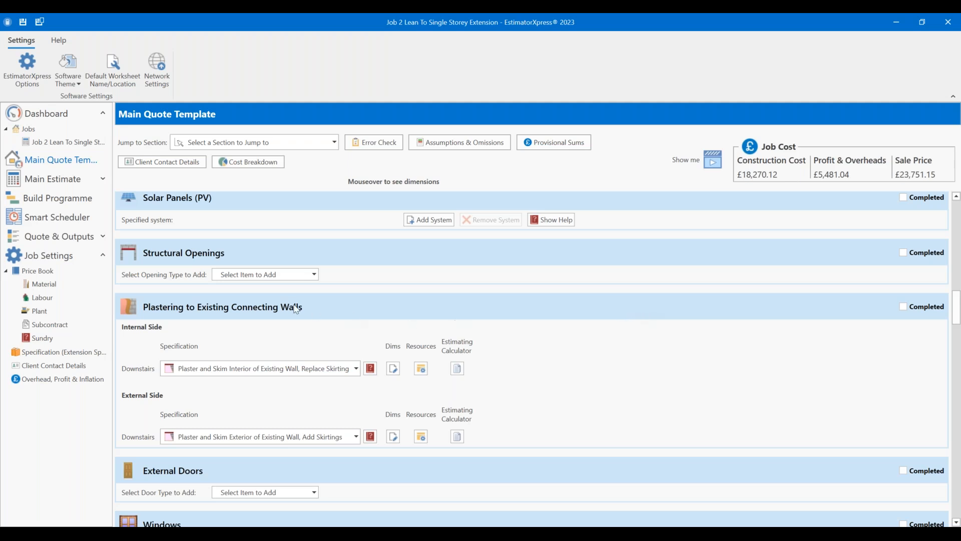
{"action": "scroll", "coordinate": [301, 270], "scroll_direction": "down", "scroll_amount": 1}
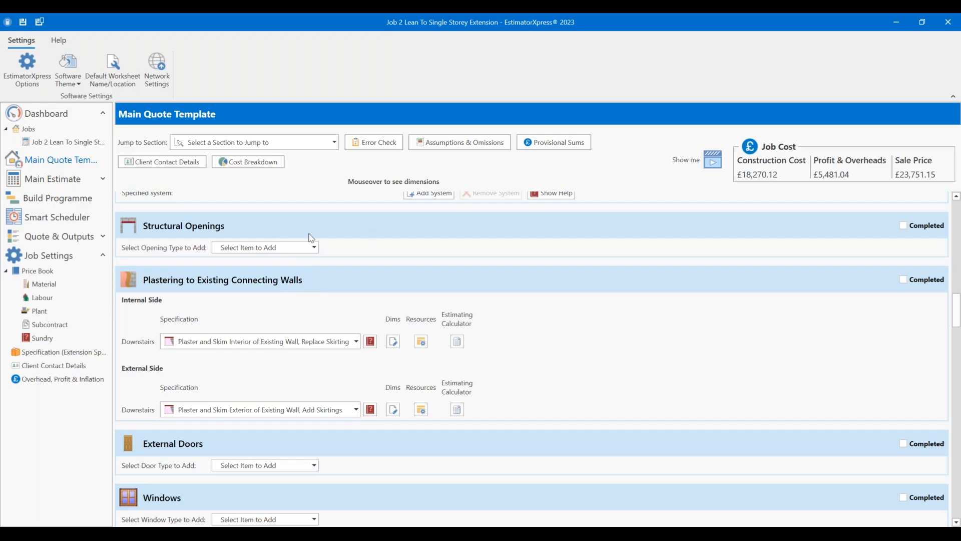
{"action": "scroll", "coordinate": [254, 246], "scroll_direction": "down", "scroll_amount": 6}
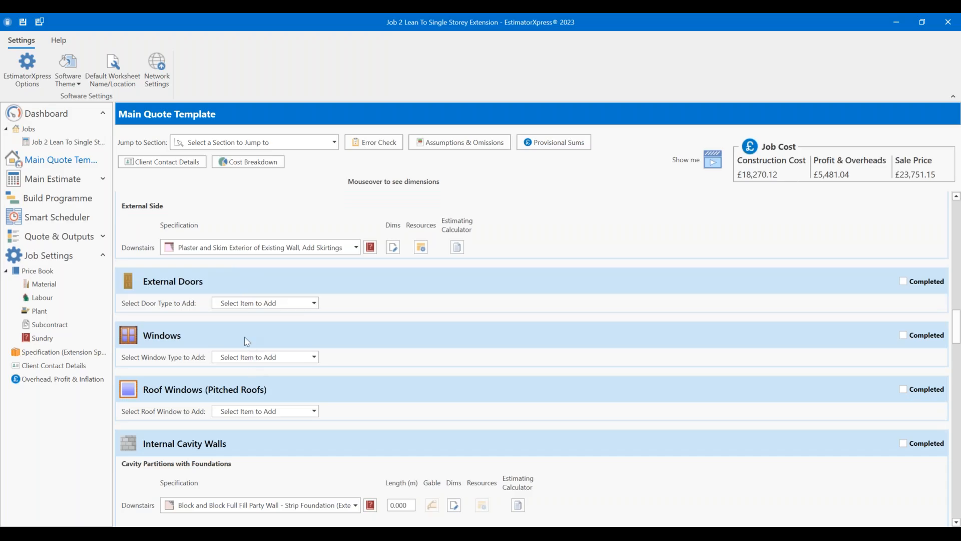
{"action": "scroll", "coordinate": [247, 341], "scroll_direction": "down", "scroll_amount": 7}
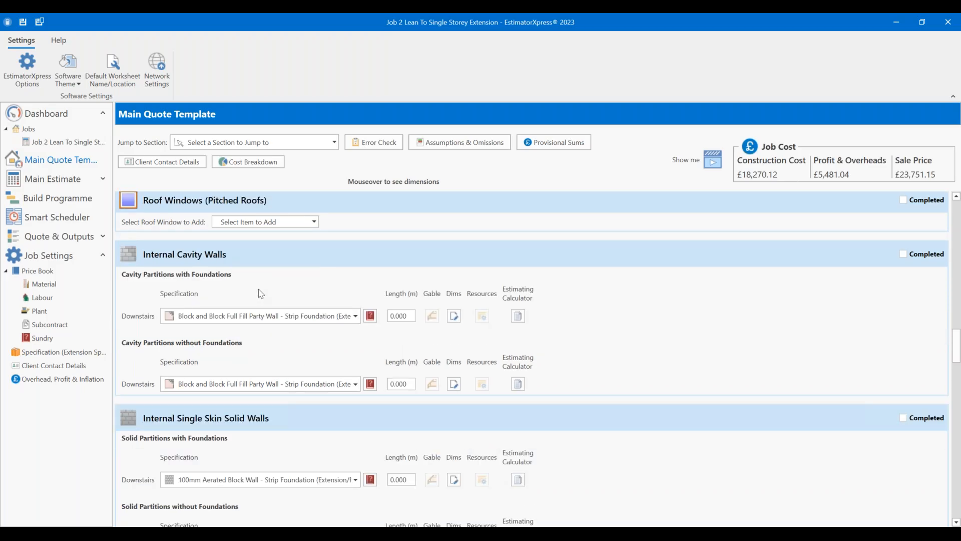
{"action": "scroll", "coordinate": [261, 293], "scroll_direction": "down", "scroll_amount": 4}
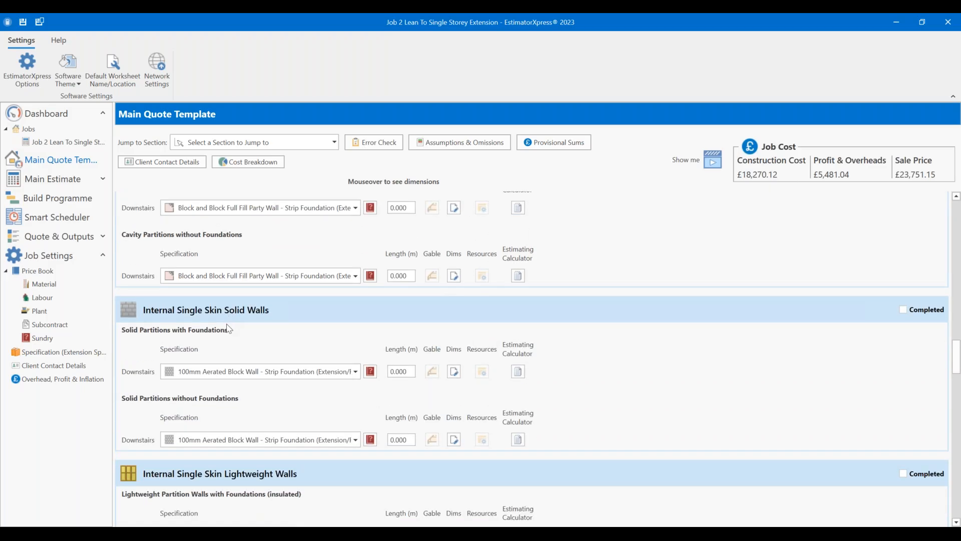
{"action": "scroll", "coordinate": [228, 328], "scroll_direction": "down", "scroll_amount": 5}
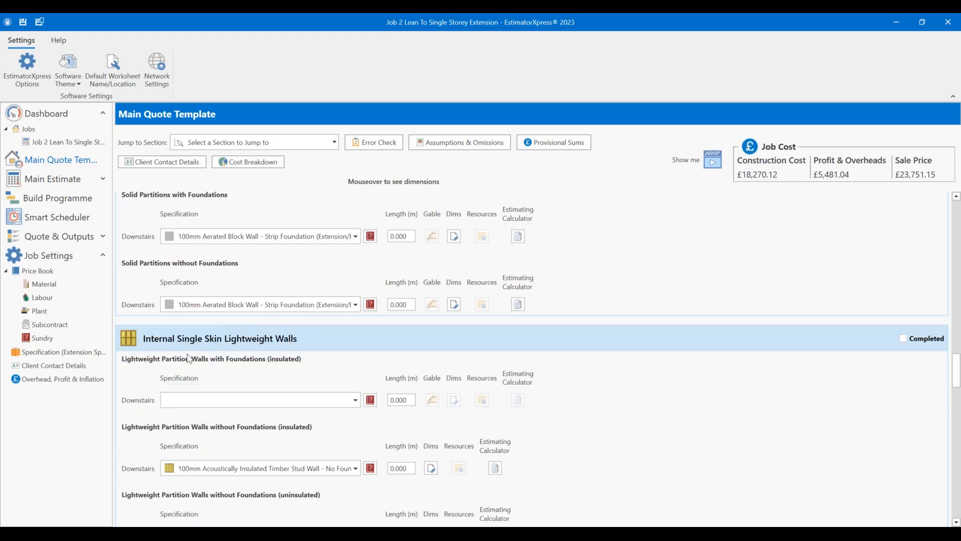
{"action": "scroll", "coordinate": [189, 350], "scroll_direction": "down", "scroll_amount": 14}
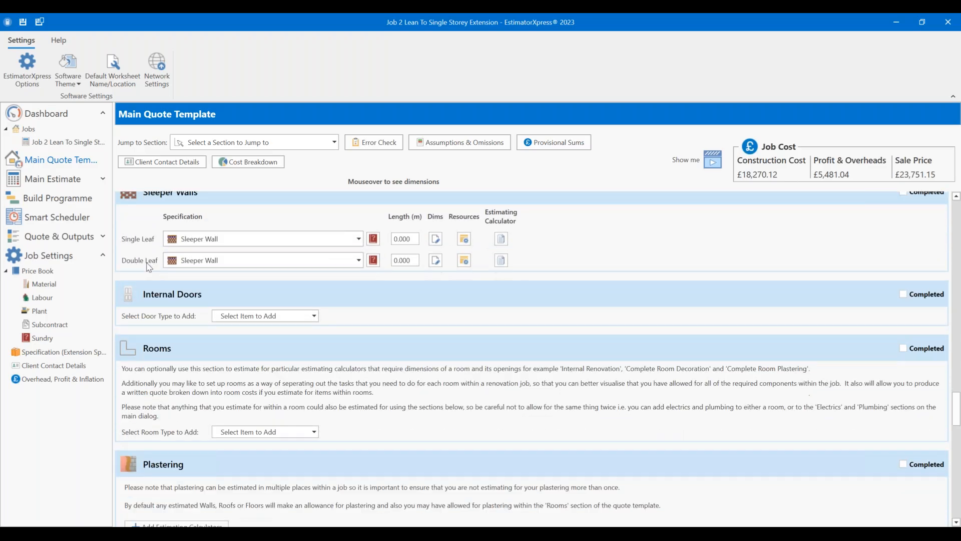
{"action": "scroll", "coordinate": [149, 267], "scroll_direction": "down", "scroll_amount": 1}
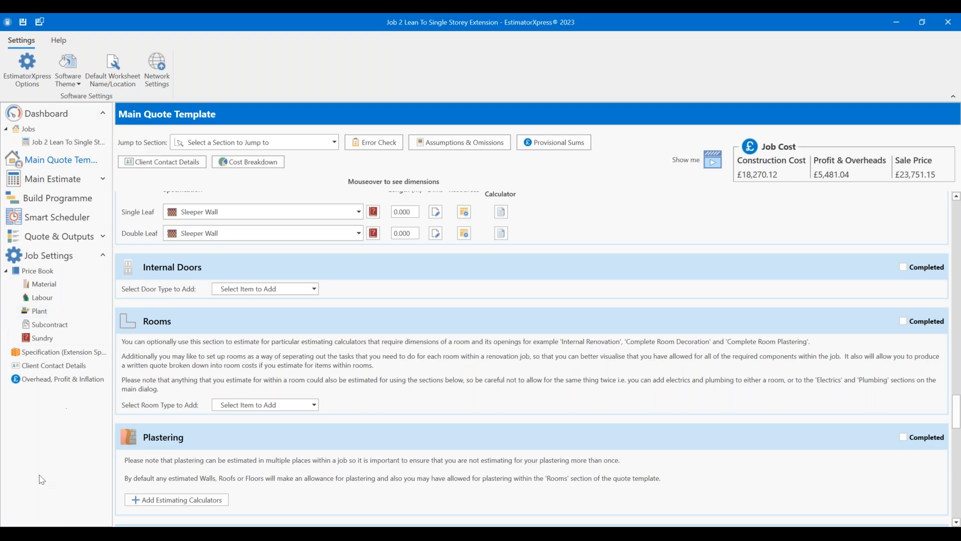
{"action": "scroll", "coordinate": [168, 366], "scroll_direction": "down", "scroll_amount": 3}
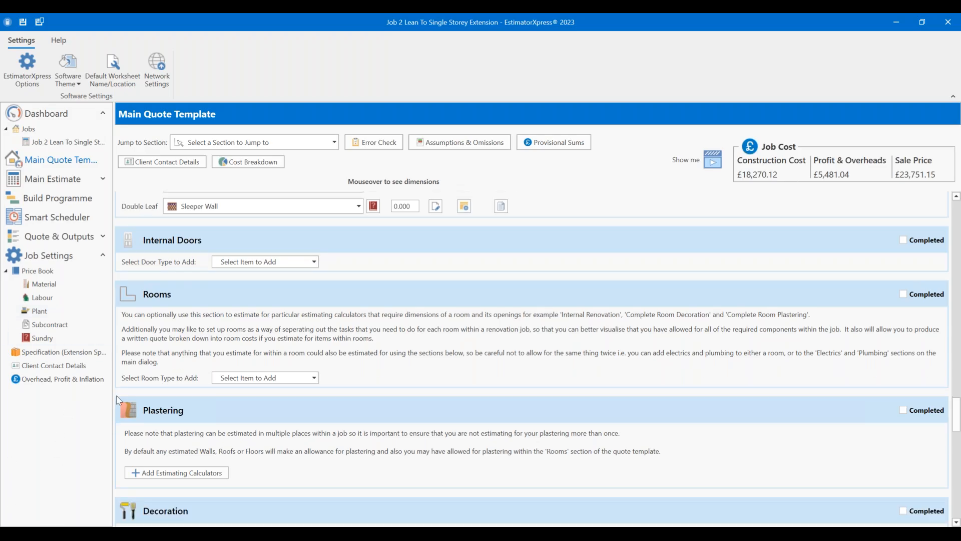
{"action": "scroll", "coordinate": [167, 366], "scroll_direction": "down", "scroll_amount": 4}
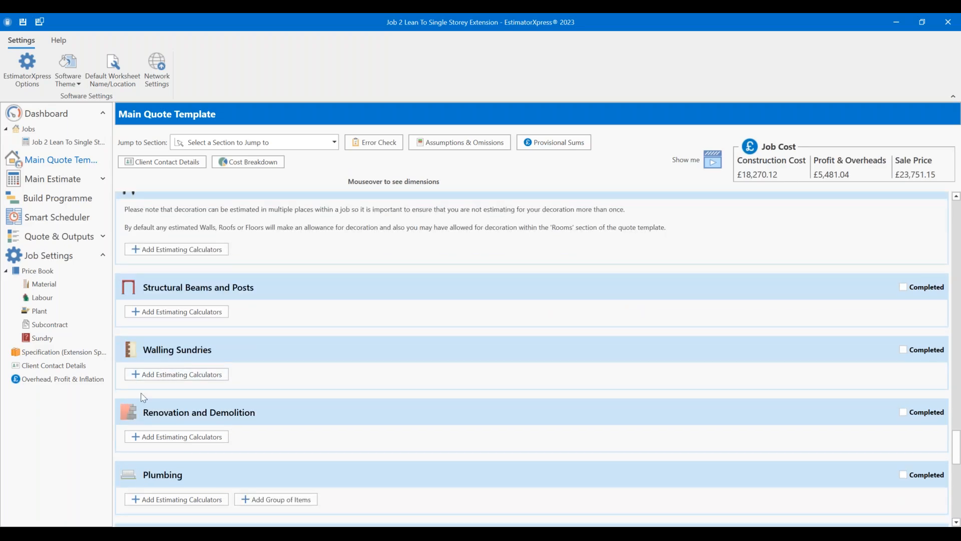
{"action": "scroll", "coordinate": [147, 374], "scroll_direction": "down", "scroll_amount": 3}
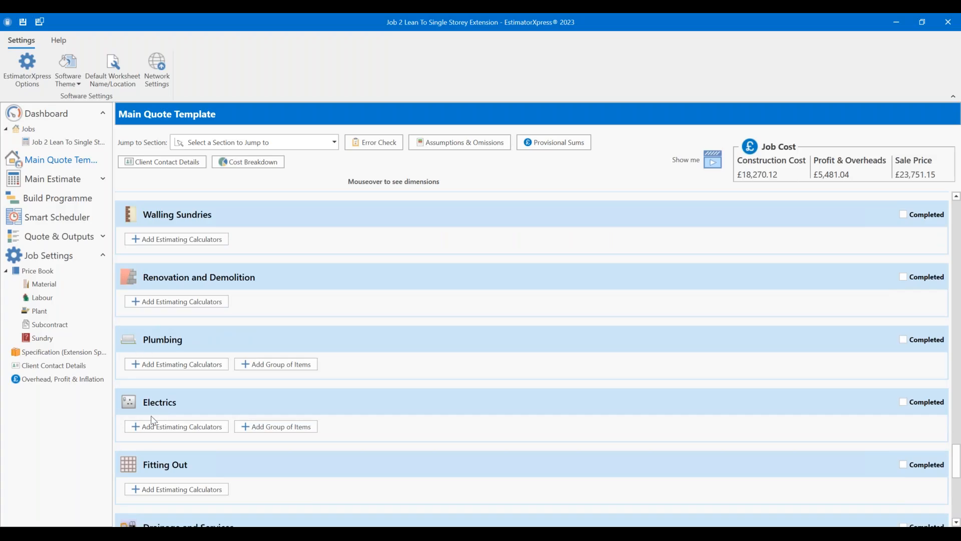
{"action": "scroll", "coordinate": [163, 351], "scroll_direction": "down", "scroll_amount": 5}
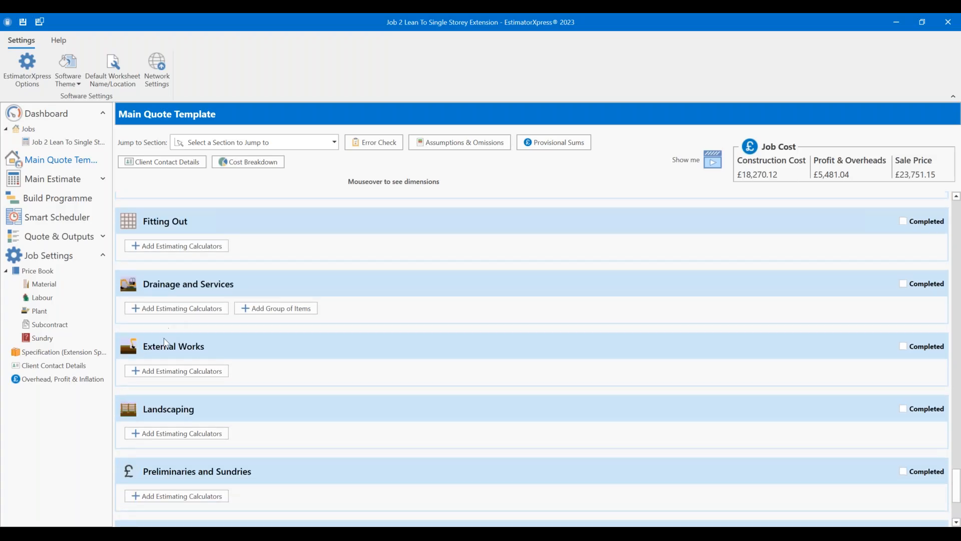
{"action": "scroll", "coordinate": [172, 370], "scroll_direction": "down", "scroll_amount": 2}
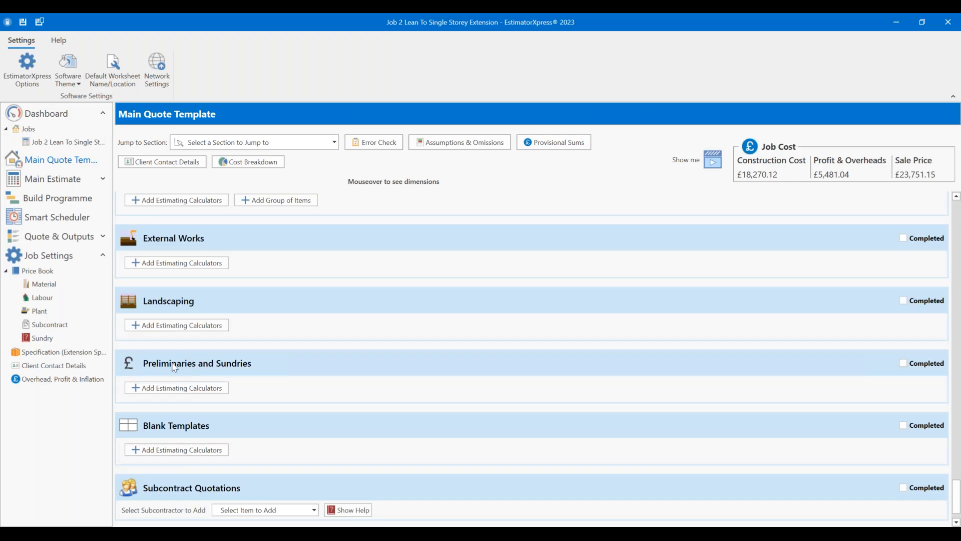
{"action": "scroll", "coordinate": [182, 309], "scroll_direction": "up", "scroll_amount": 18}
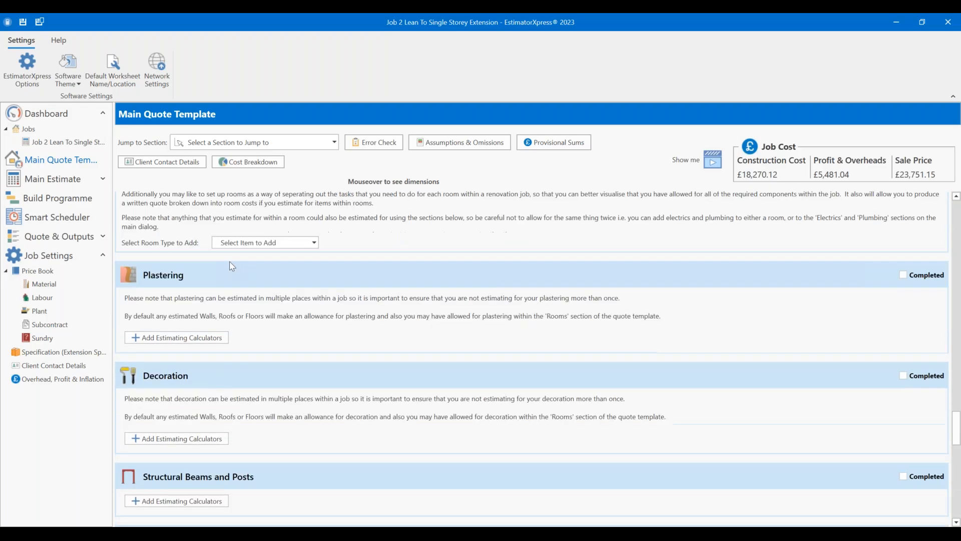
{"action": "scroll", "coordinate": [218, 274], "scroll_direction": "up", "scroll_amount": 12}
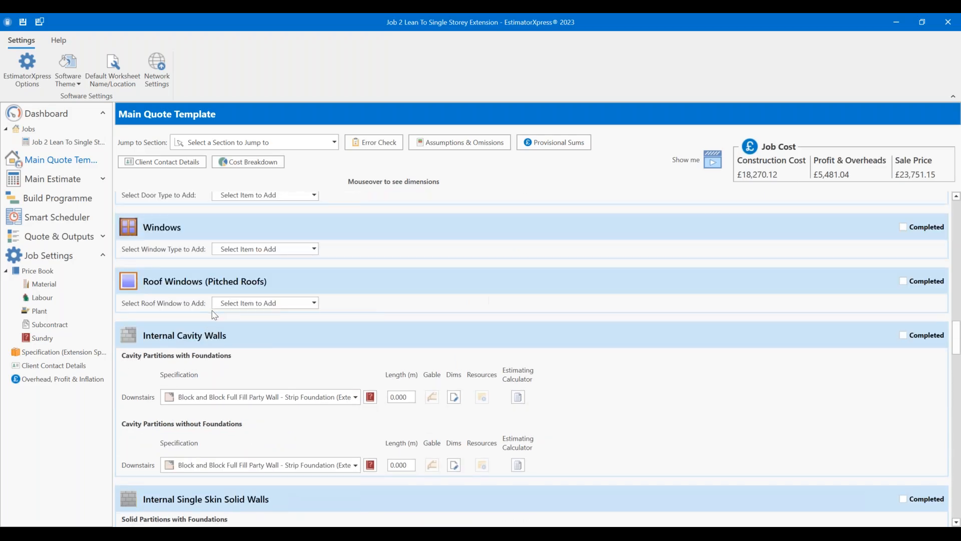
{"action": "scroll", "coordinate": [215, 315], "scroll_direction": "up", "scroll_amount": 6}
{"action": "scroll", "coordinate": [225, 335], "scroll_direction": "down", "scroll_amount": 4}
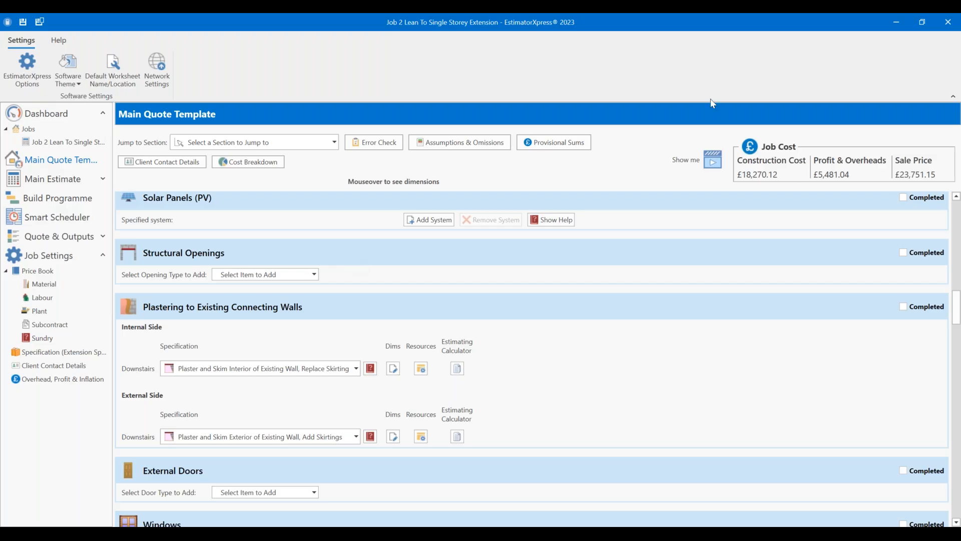
Step: Start a structural opening to an existing wall with a steel/lintel from the catalogue, using Two Loose Steels as the support
{"action": "left_click", "coordinate": [304, 278]}
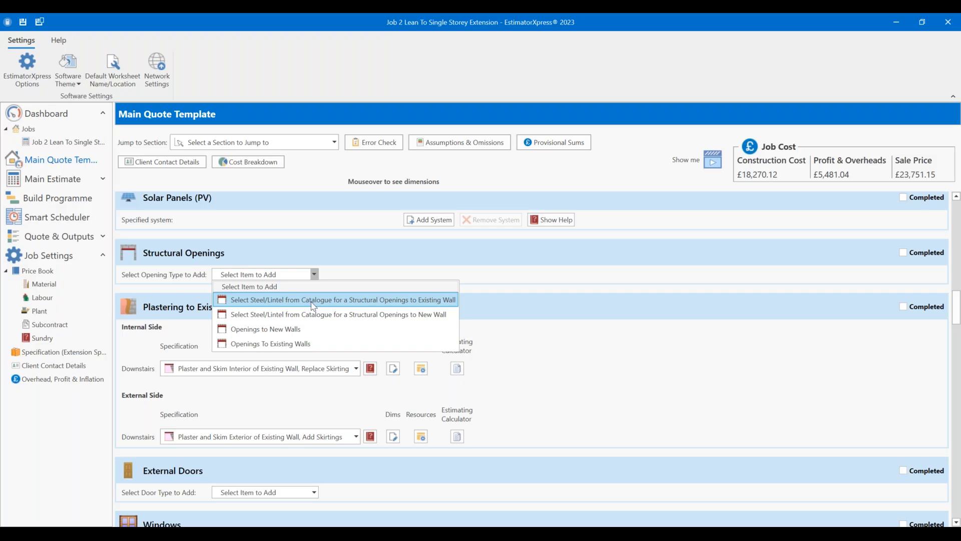
{"action": "left_click", "coordinate": [314, 301]}
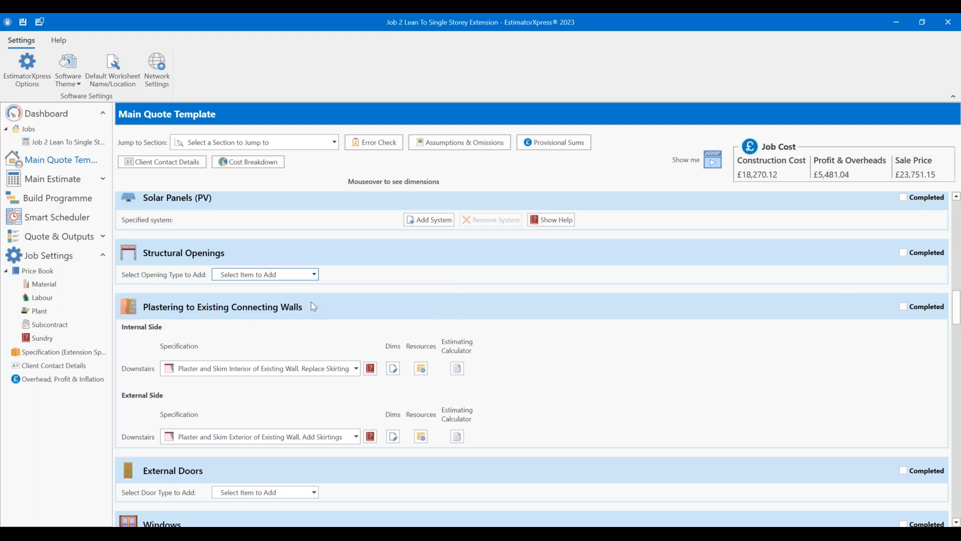
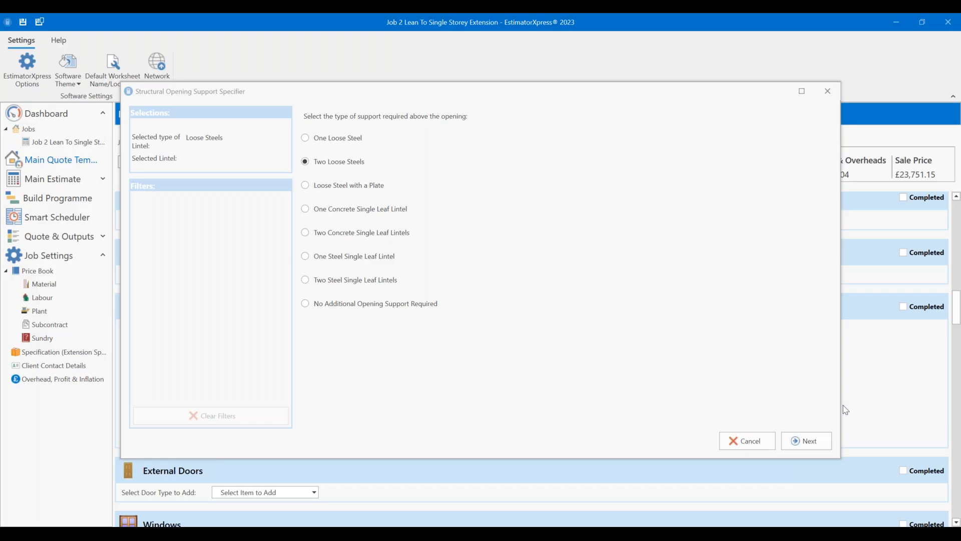
{"action": "left_click", "coordinate": [807, 440]}
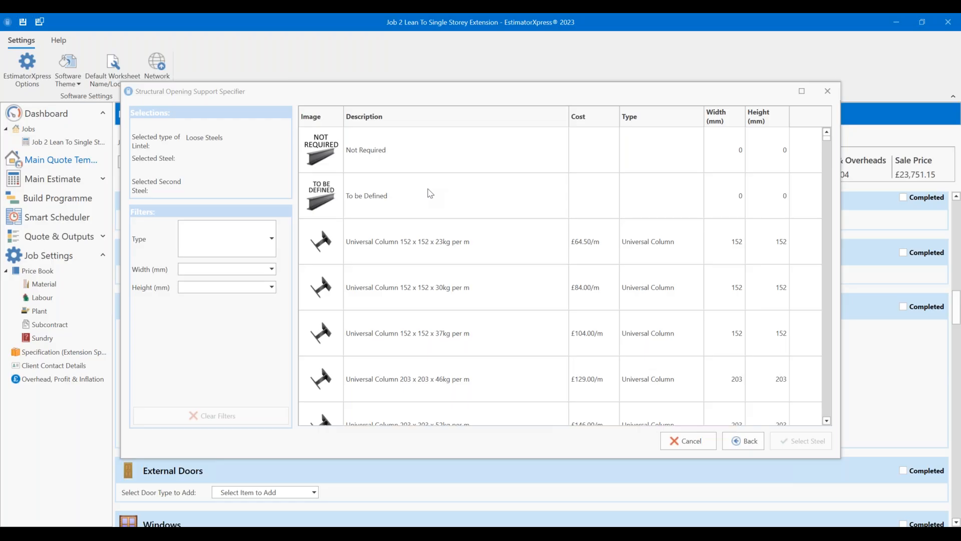
Step: Try To be Defined as the first steel and review the catalogue's width and type filter options
{"action": "left_click", "coordinate": [435, 204]}
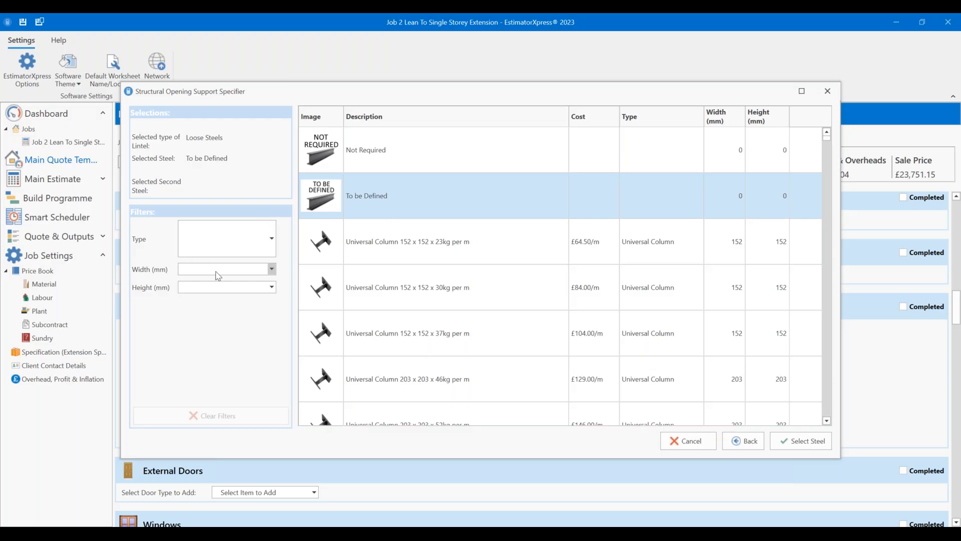
{"action": "left_click", "coordinate": [211, 270]}
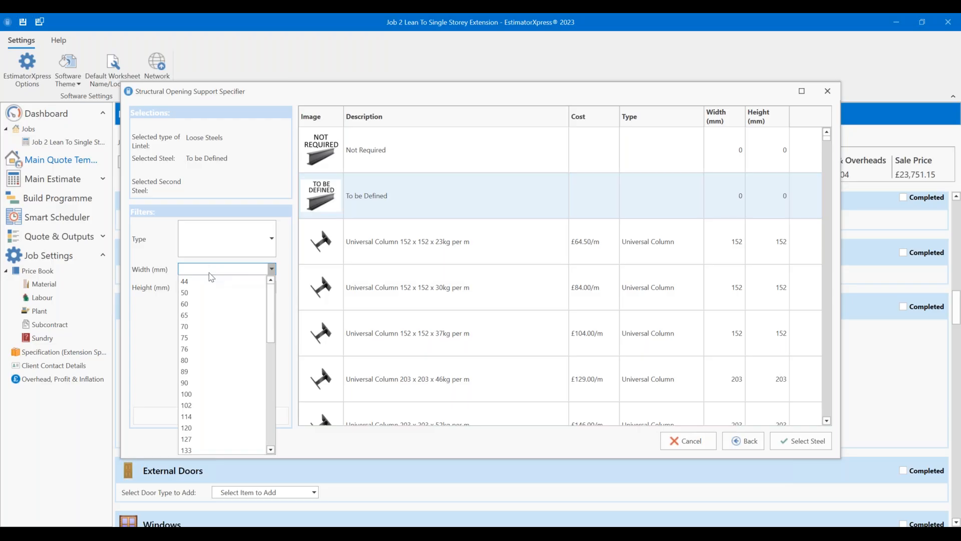
{"action": "left_click", "coordinate": [256, 243]}
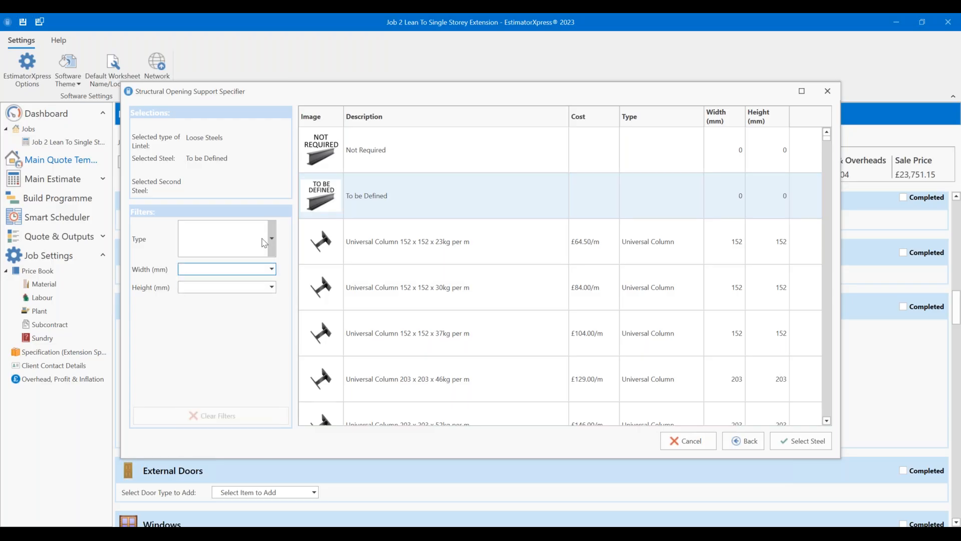
{"action": "left_click", "coordinate": [258, 241]}
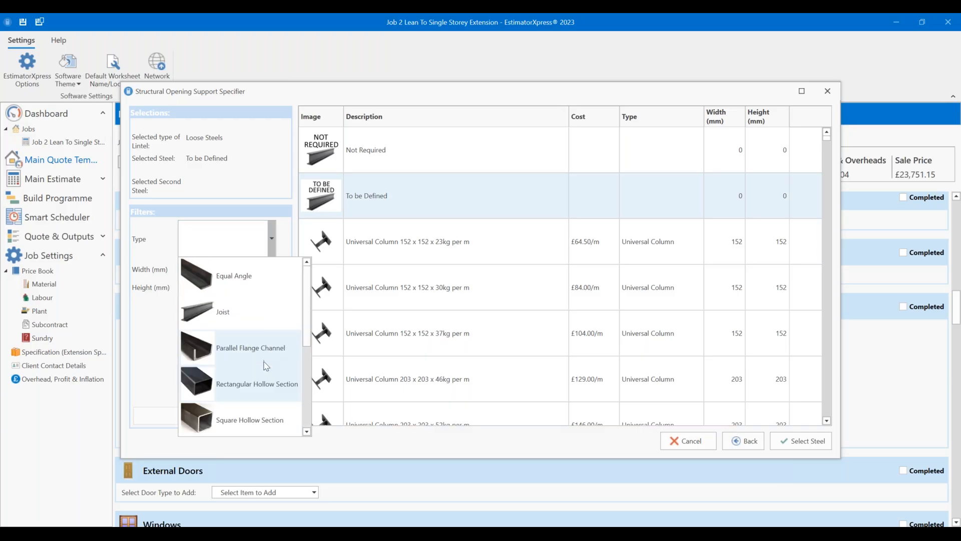
{"action": "left_click", "coordinate": [159, 299]}
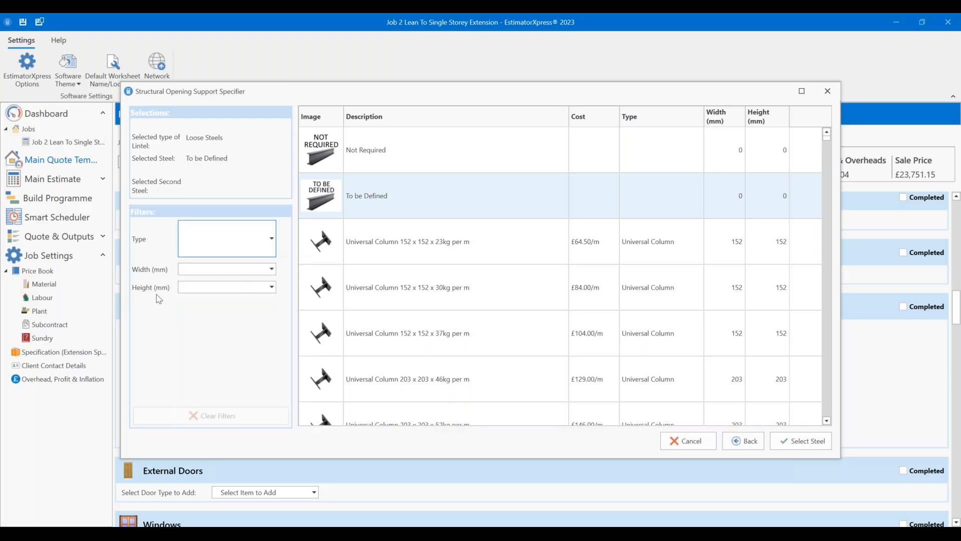
Step: Filter the steel catalogue to a height of 203 mm and a width of 102 mm
{"action": "left_click", "coordinate": [210, 291]}
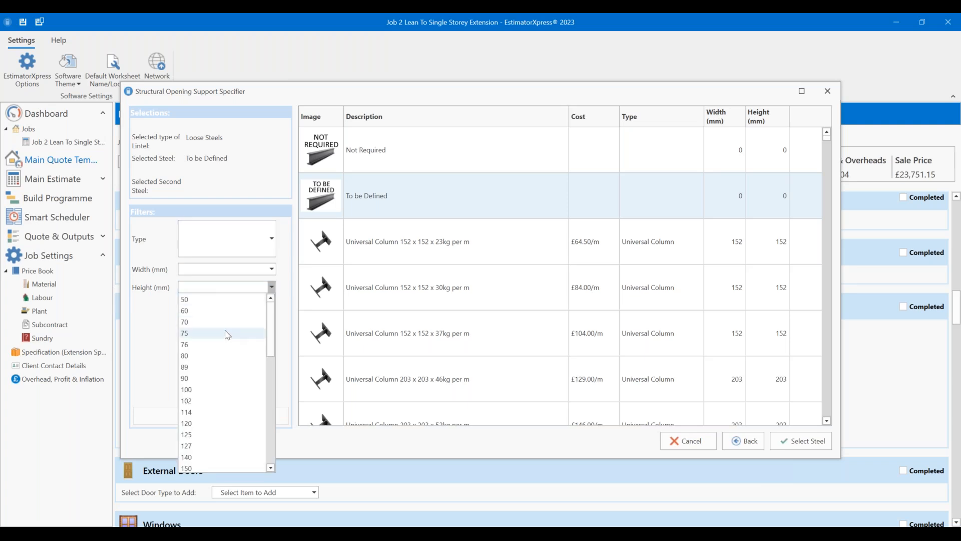
{"action": "scroll", "coordinate": [252, 360], "scroll_direction": "down", "scroll_amount": 3}
{"action": "scroll", "coordinate": [253, 365], "scroll_direction": "down", "scroll_amount": 2}
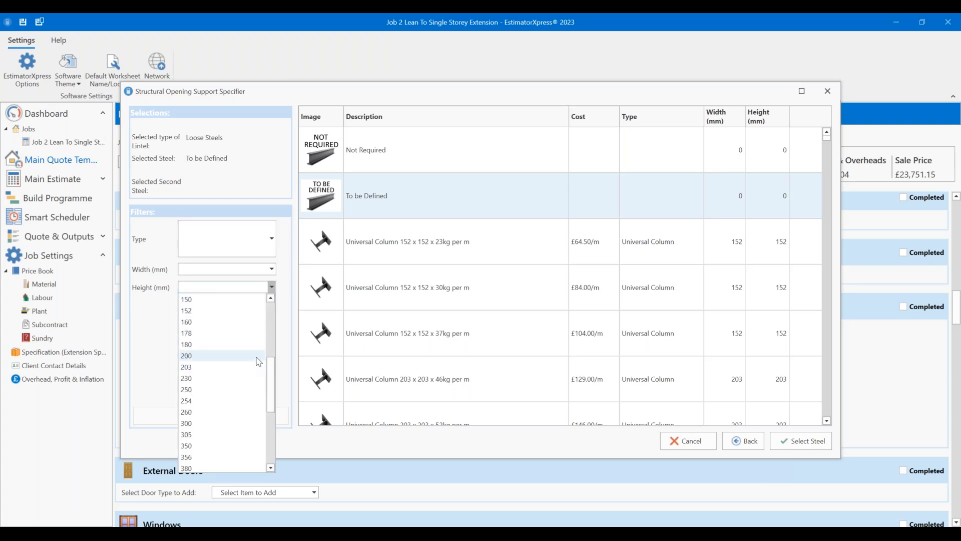
{"action": "left_click", "coordinate": [240, 368]}
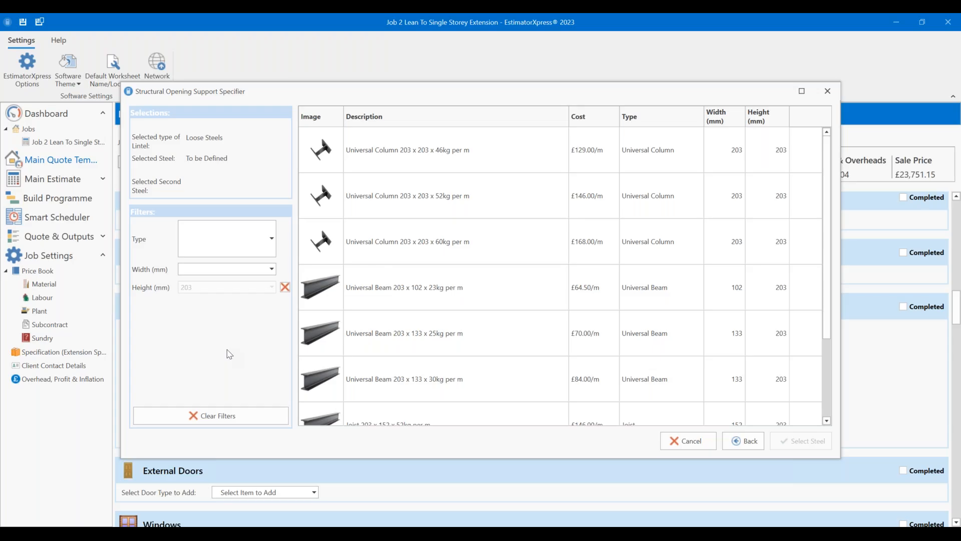
{"action": "left_click", "coordinate": [238, 271]}
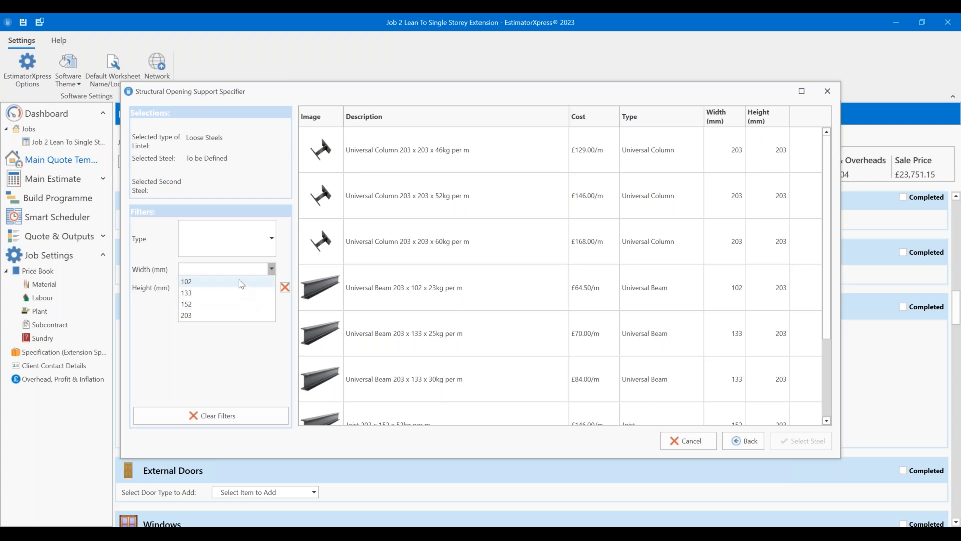
{"action": "left_click", "coordinate": [241, 282]}
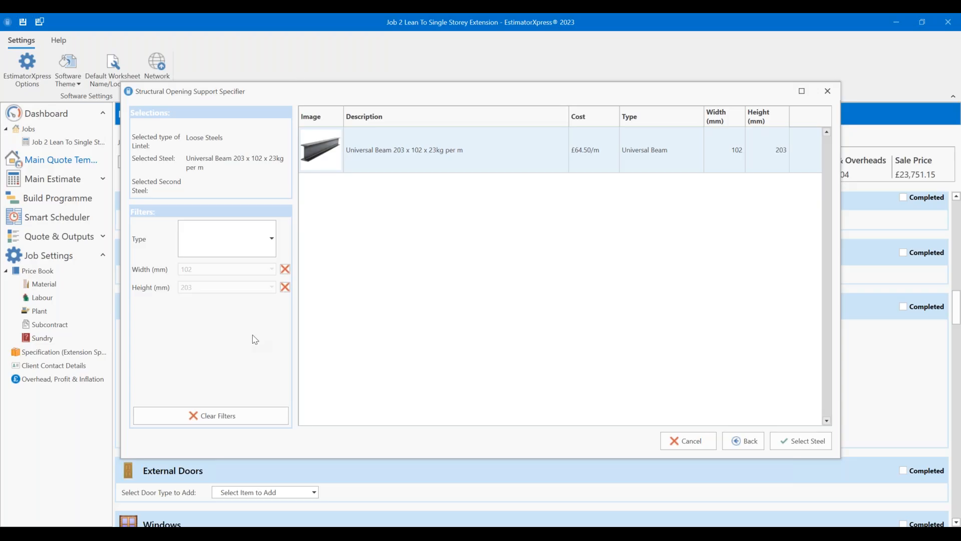
Step: Choose Universal Beam 203 x 102 x 23kg per m as both the first and the second steel
{"action": "left_click", "coordinate": [556, 151]}
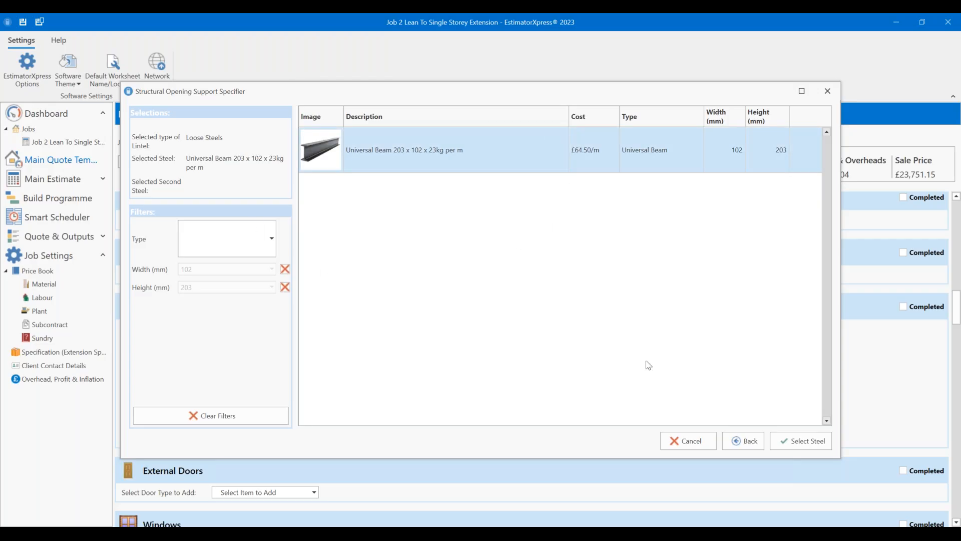
{"action": "left_click", "coordinate": [795, 441]}
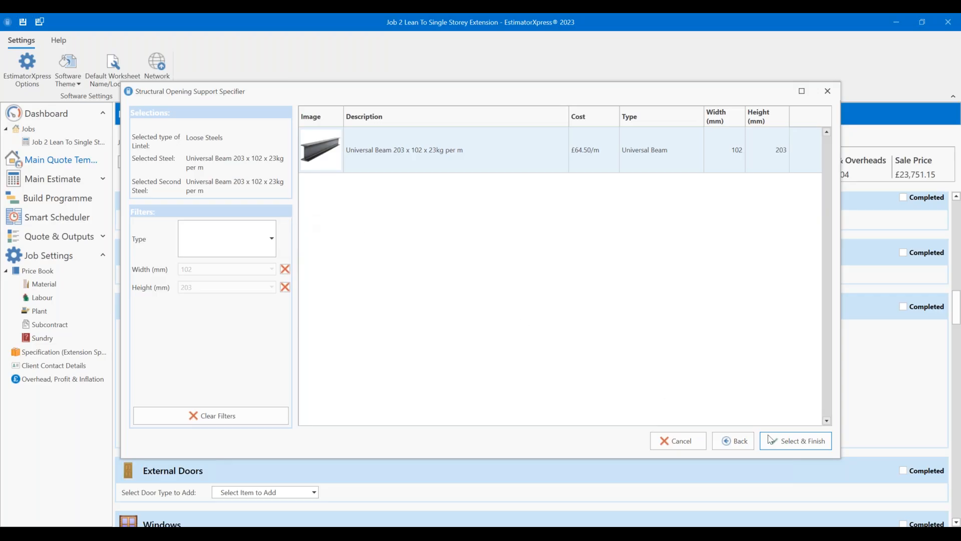
{"action": "left_click", "coordinate": [357, 154]}
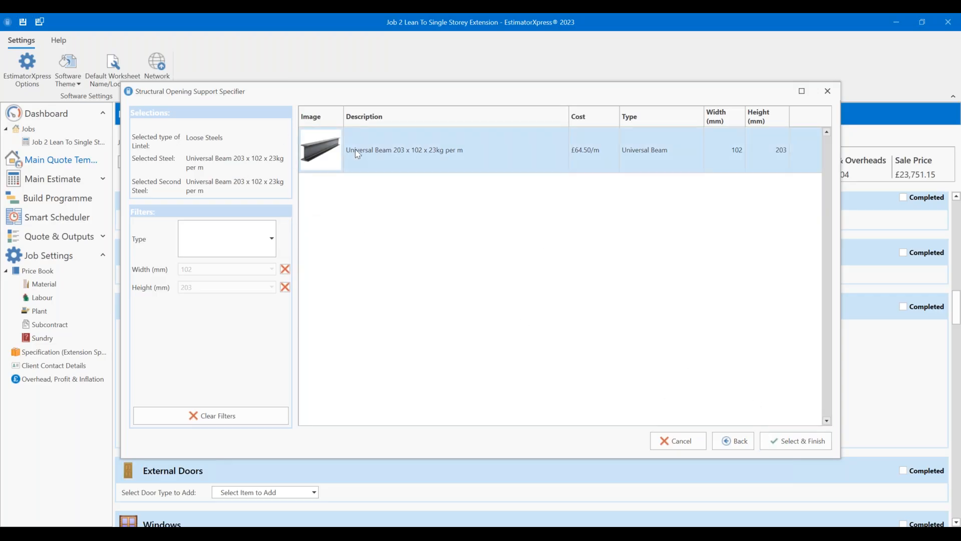
Step: Clear the second steel's catalogue filters and reapply a width of 102 mm and a height of 203 mm
{"action": "left_click", "coordinate": [285, 269]}
{"action": "left_click", "coordinate": [285, 287]}
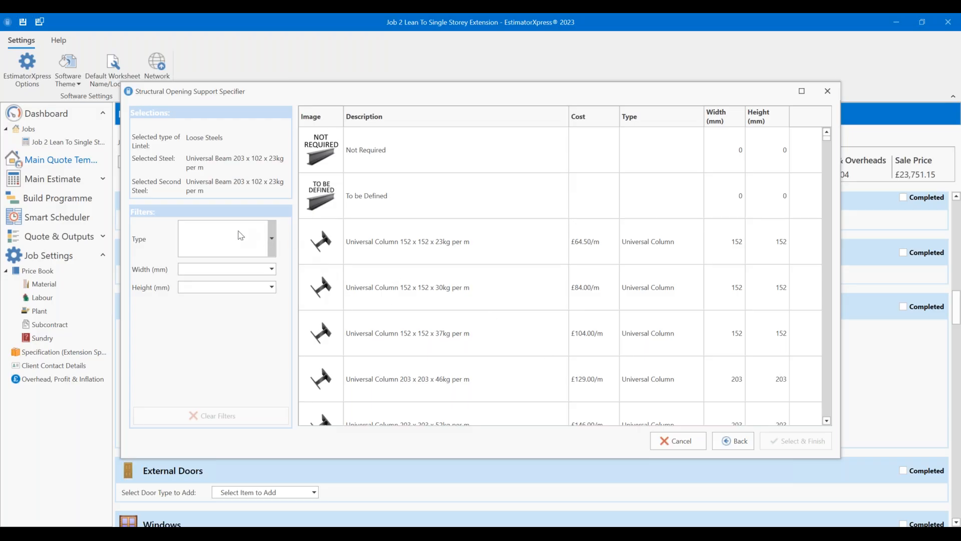
{"action": "left_click", "coordinate": [210, 269]}
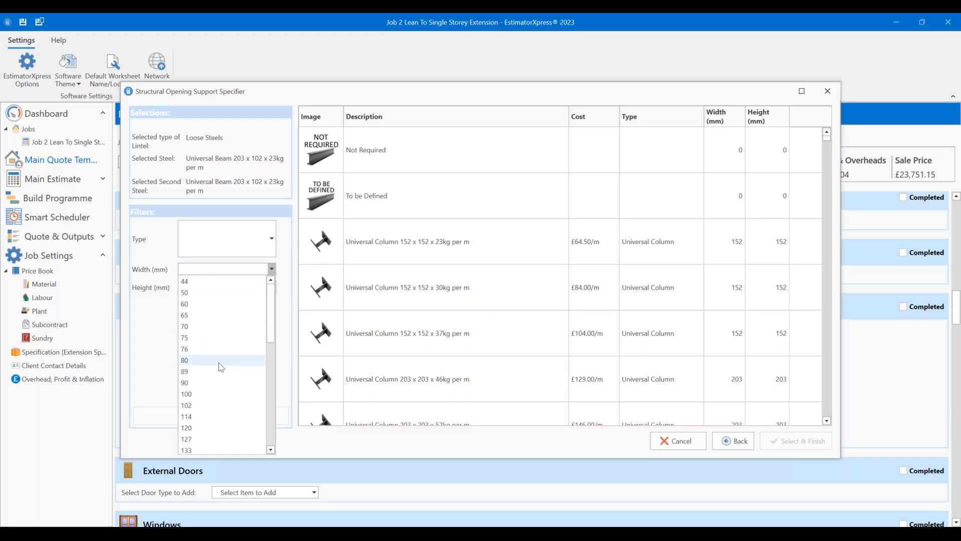
{"action": "left_click", "coordinate": [215, 405]}
{"action": "left_click", "coordinate": [221, 287]}
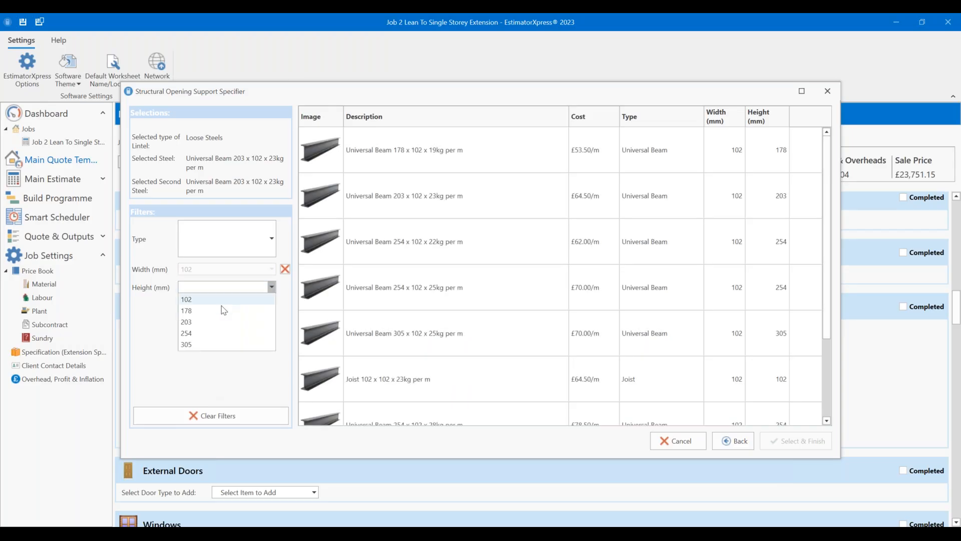
{"action": "left_click", "coordinate": [222, 324]}
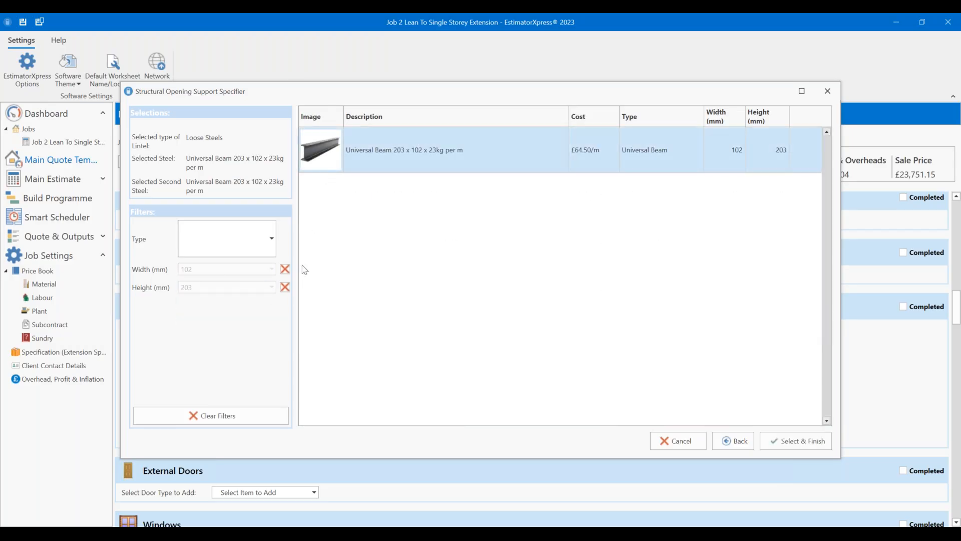
Step: Accept the two selected steels for one structural opening and set the opening's width to 3.5 m
{"action": "left_click", "coordinate": [807, 441]}
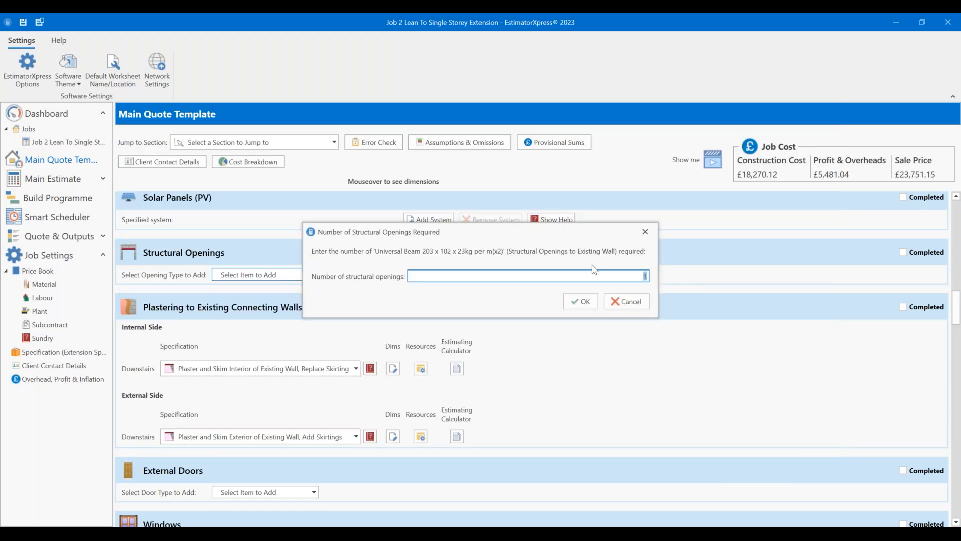
{"action": "left_click", "coordinate": [580, 302]}
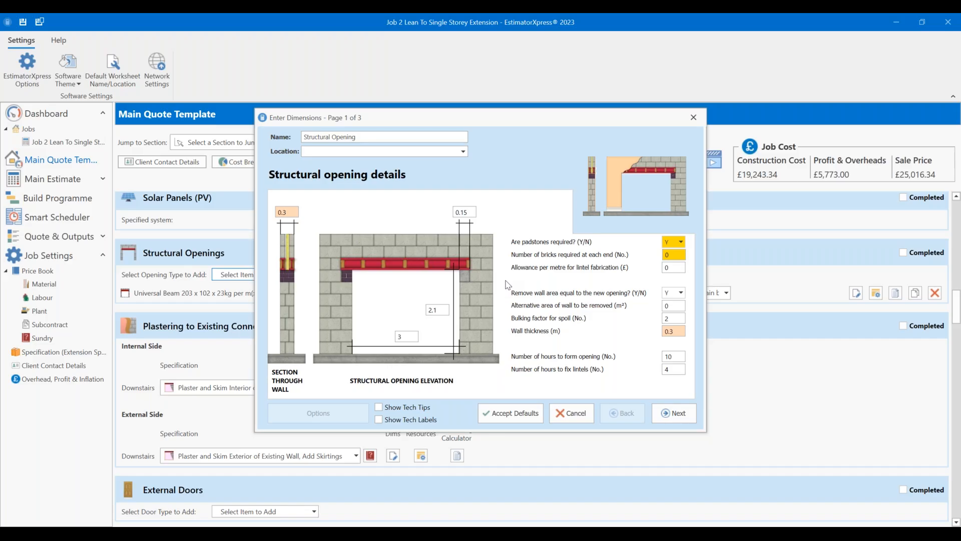
{"action": "left_click", "coordinate": [439, 310]}
{"action": "left_click", "coordinate": [406, 336]}
{"action": "type", "text": "5"}
{"action": "left_click", "coordinate": [443, 309]}
Step: Set 16 hours to form the structural opening and 6 hours to fix the lintels
{"action": "left_click", "coordinate": [675, 268]}
{"action": "left_click", "coordinate": [672, 319]}
{"action": "left_click", "coordinate": [286, 213]}
{"action": "left_click", "coordinate": [675, 331]}
{"action": "left_click", "coordinate": [674, 356]}
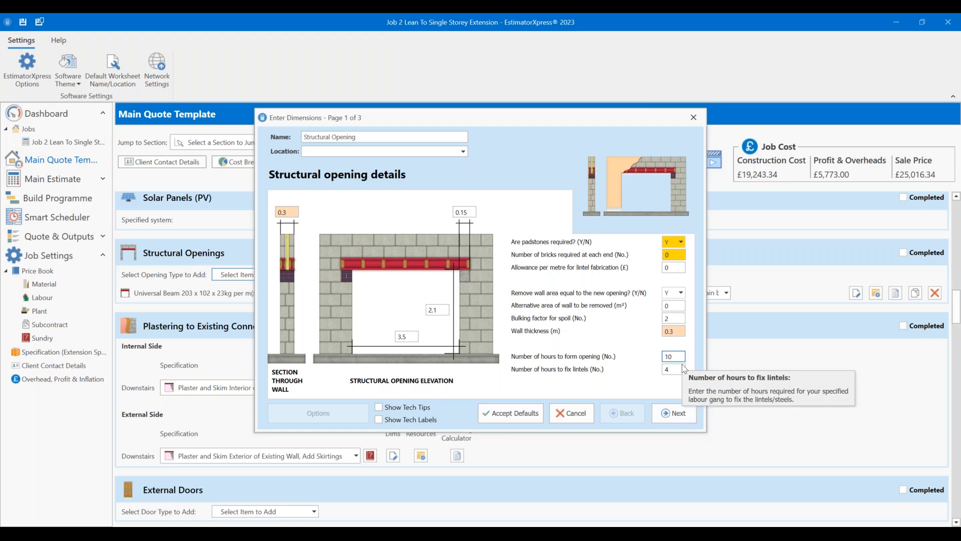
{"action": "key", "text": "BackSpace"}
{"action": "type", "text": "6"}
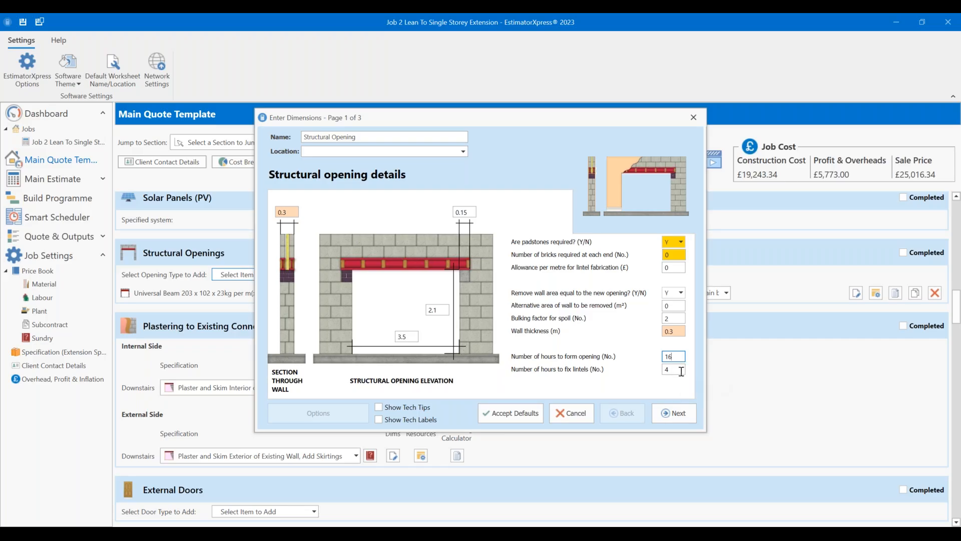
{"action": "left_click", "coordinate": [667, 370]}
{"action": "type", "text": "6"}
{"action": "left_click", "coordinate": [698, 420]}
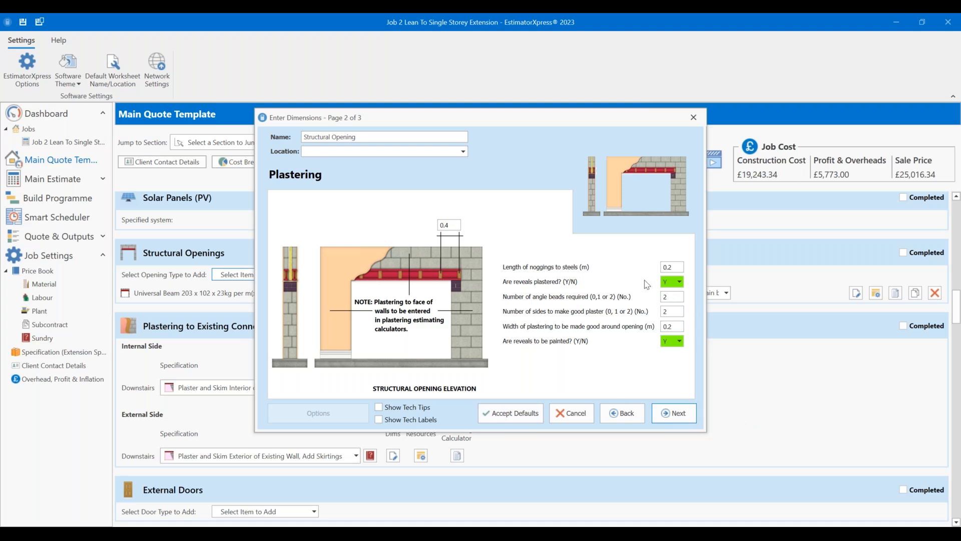
Step: Set the number of sides to make good plaster around the opening to 1
{"action": "mouse_move", "coordinate": [677, 297]}
{"action": "double_click", "coordinate": [682, 311]}
{"action": "type", "text": "1"}
{"action": "left_click", "coordinate": [675, 325]}
{"action": "left_click", "coordinate": [676, 414]}
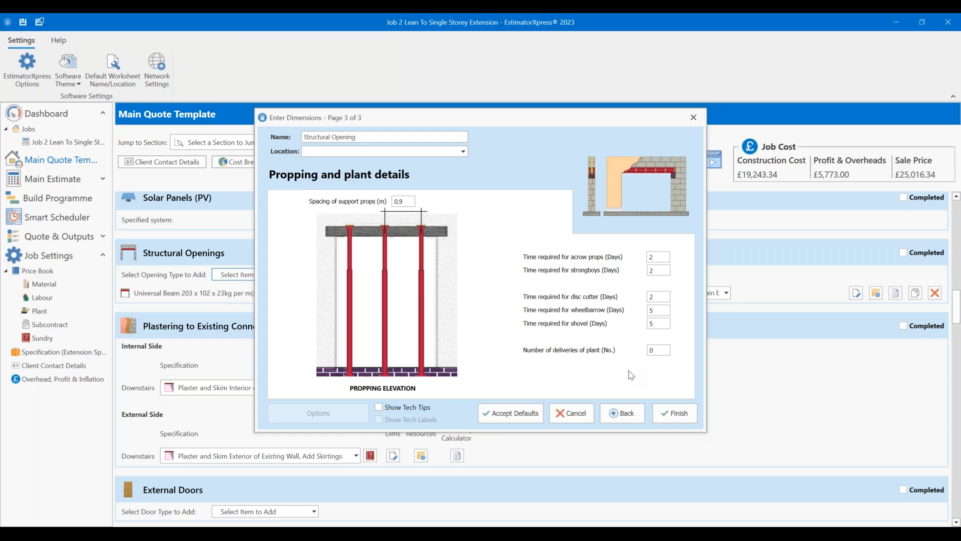
Step: Set the time required for acrow props to 4 days and finish the structural opening's dimensions
{"action": "left_click", "coordinate": [663, 256]}
{"action": "left_click_drag", "start_coordinate": [661, 257], "coordinate": [598, 260]}
{"action": "type", "text": "4"}
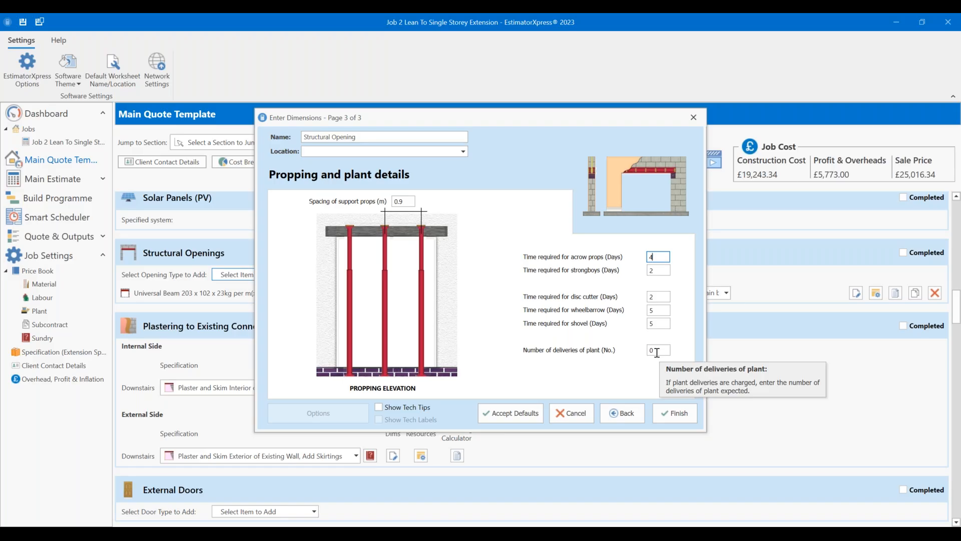
{"action": "left_click", "coordinate": [668, 414]}
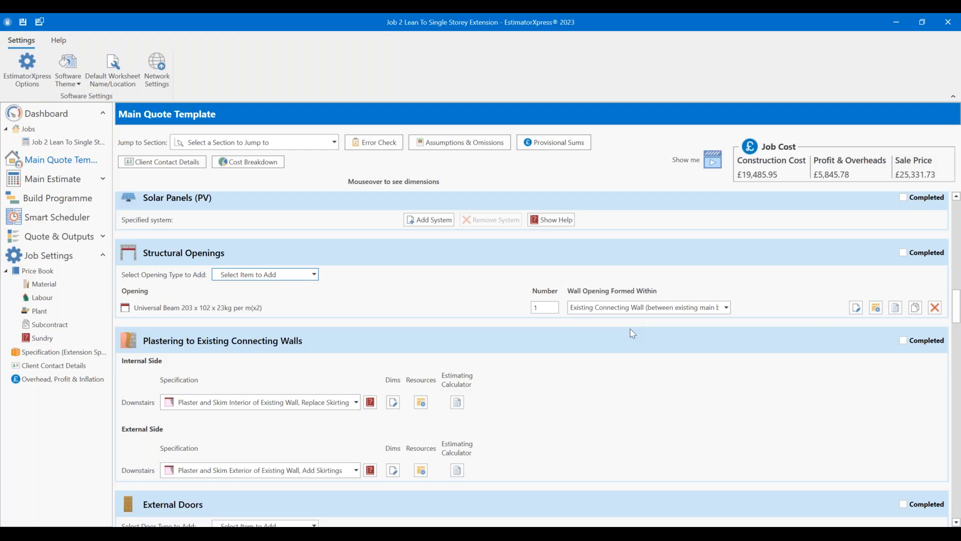
Step: Review where the wall opening is formed, keeping Existing Connecting Wall (between existing main building & extension)
{"action": "left_click", "coordinate": [671, 314]}
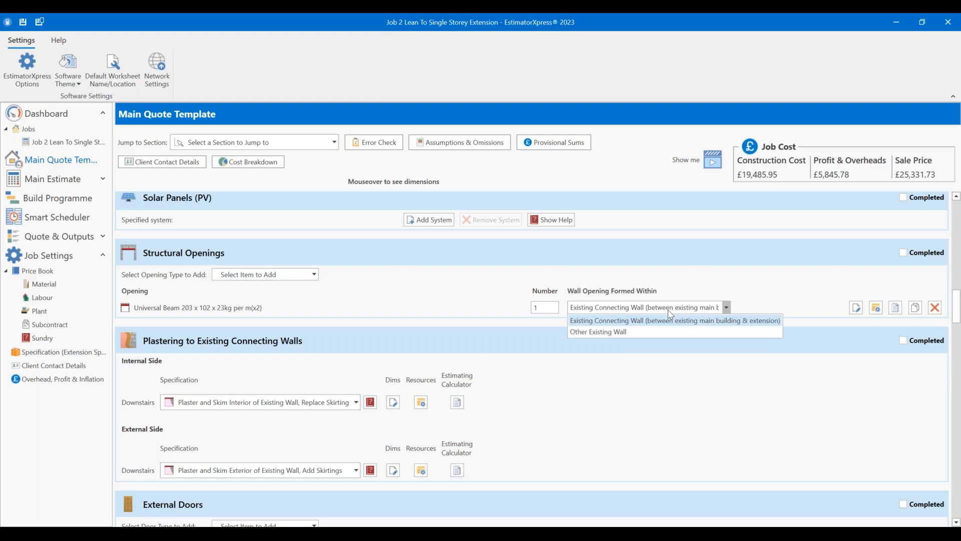
{"action": "left_click", "coordinate": [622, 306]}
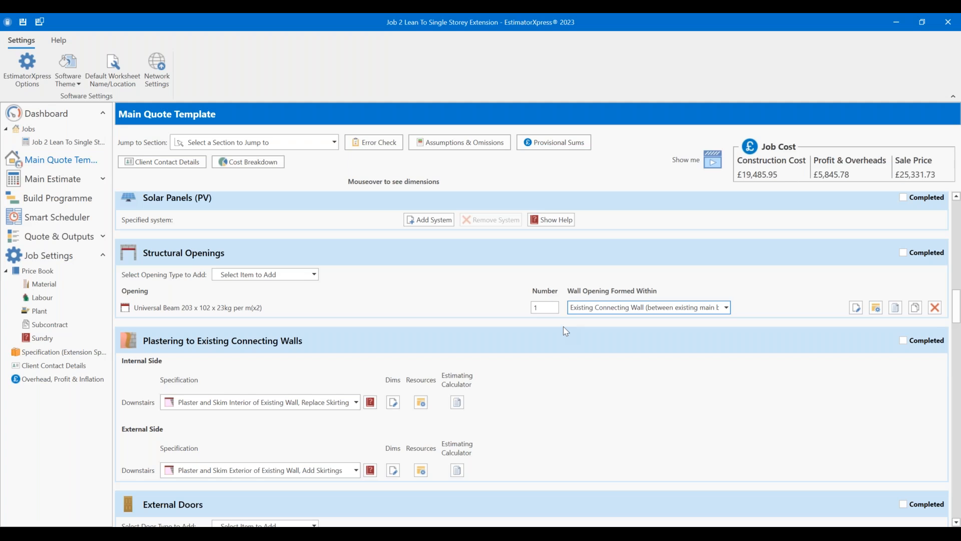
{"action": "left_click", "coordinate": [592, 389]}
Step: Set the downstairs internal side plastering to existing connecting walls to Not Required
{"action": "scroll", "coordinate": [593, 389], "scroll_direction": "down", "scroll_amount": 1}
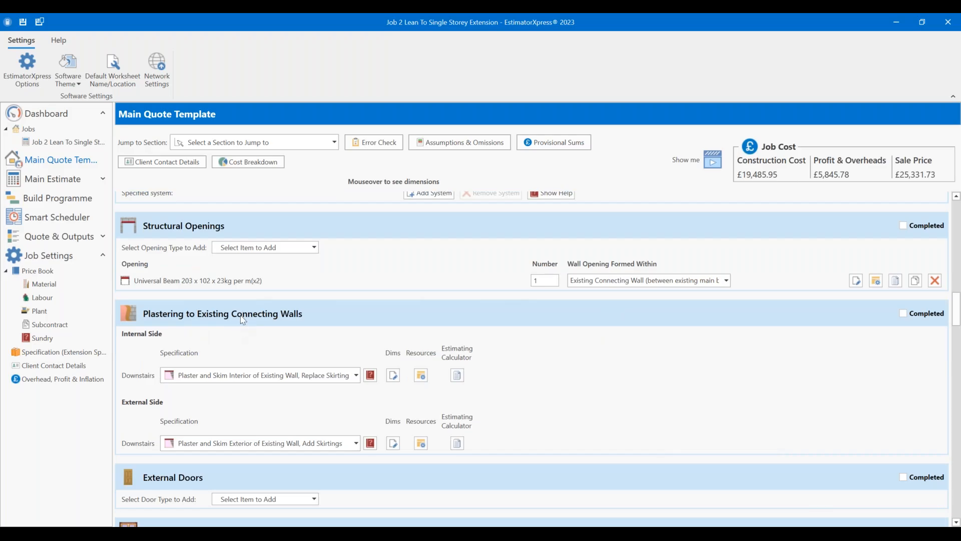
{"action": "scroll", "coordinate": [239, 326], "scroll_direction": "down", "scroll_amount": 1}
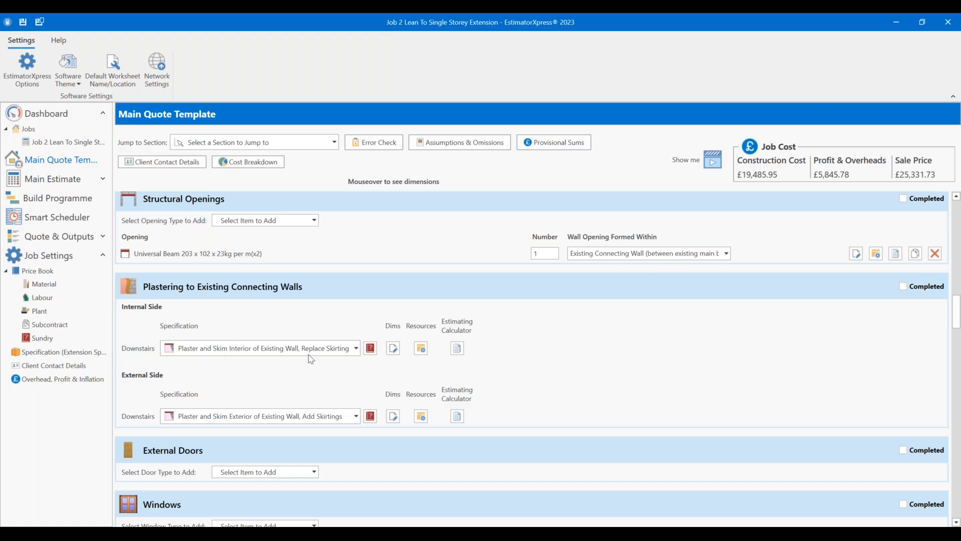
{"action": "left_click", "coordinate": [355, 348]}
{"action": "left_click", "coordinate": [328, 362]}
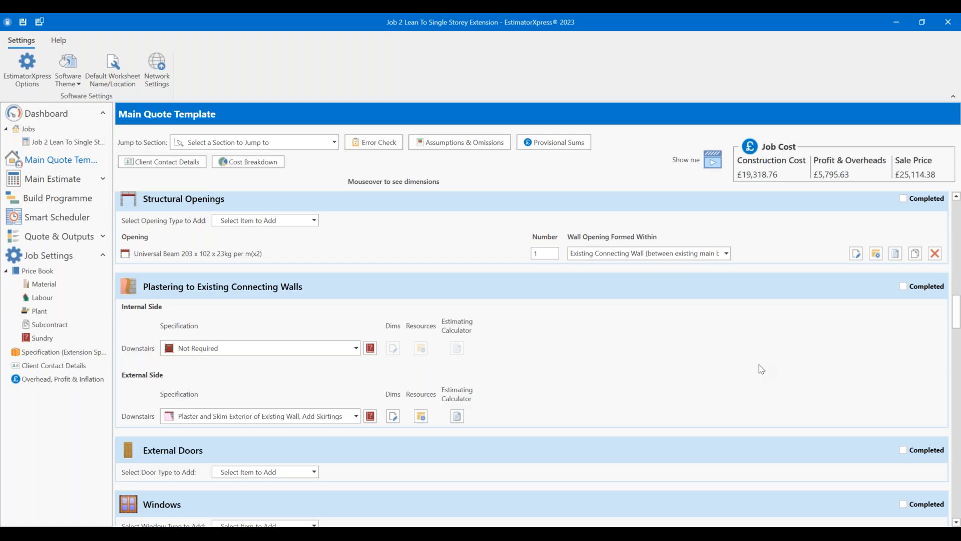
Step: Review the external door types and start adding a bi-fold patio door from the catalogue
{"action": "scroll", "coordinate": [551, 331], "scroll_direction": "down", "scroll_amount": 2}
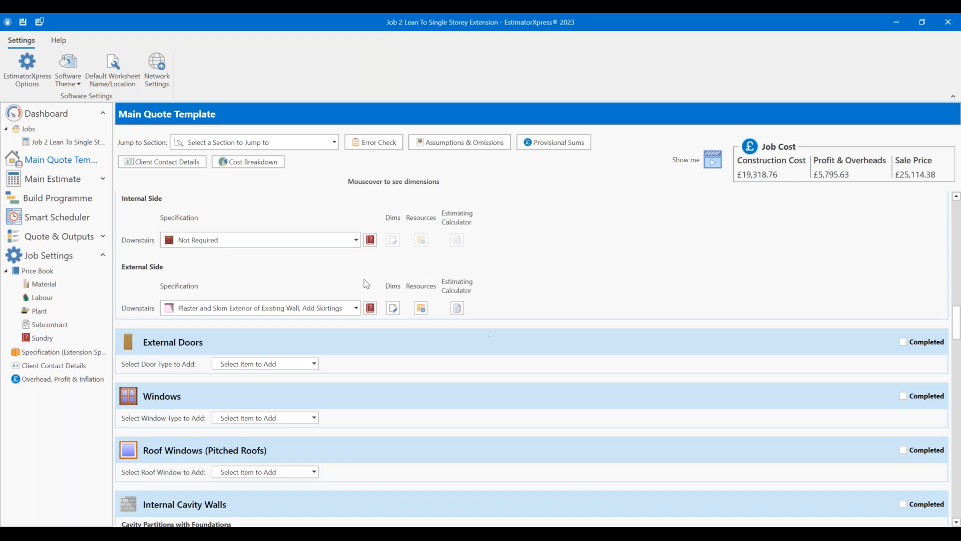
{"action": "left_click", "coordinate": [244, 365]}
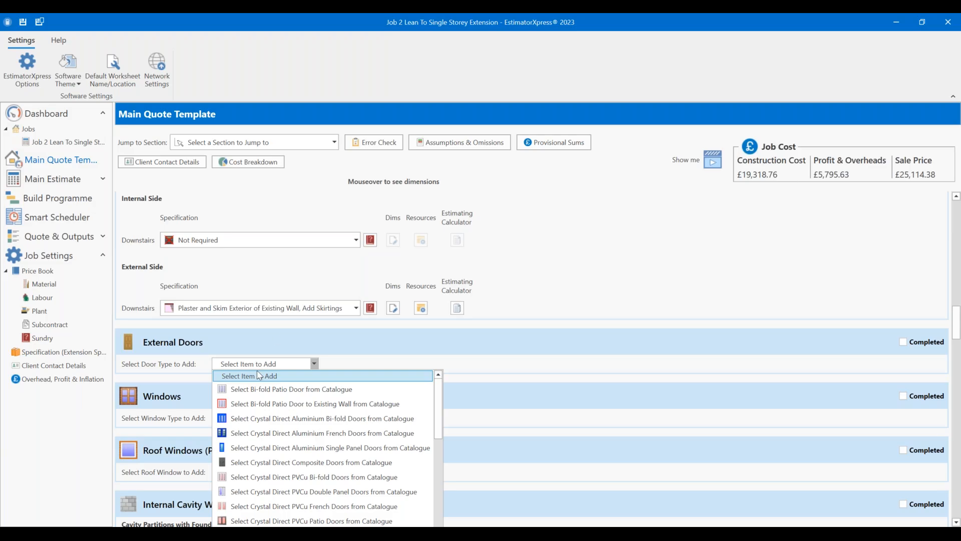
{"action": "scroll", "coordinate": [258, 371], "scroll_direction": "down", "scroll_amount": 1}
{"action": "scroll", "coordinate": [315, 425], "scroll_direction": "down", "scroll_amount": 4}
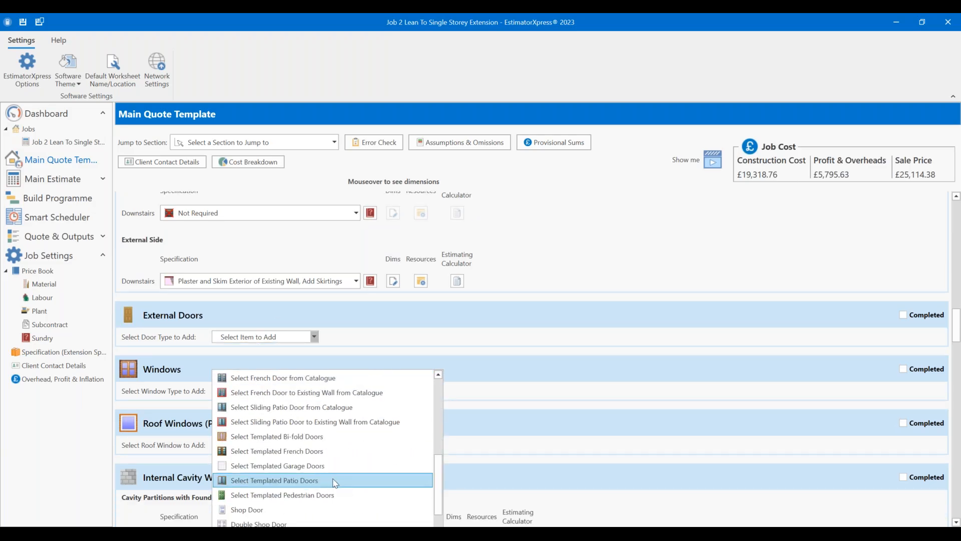
{"action": "scroll", "coordinate": [335, 483], "scroll_direction": "down", "scroll_amount": 2}
{"action": "scroll", "coordinate": [322, 488], "scroll_direction": "down", "scroll_amount": 1}
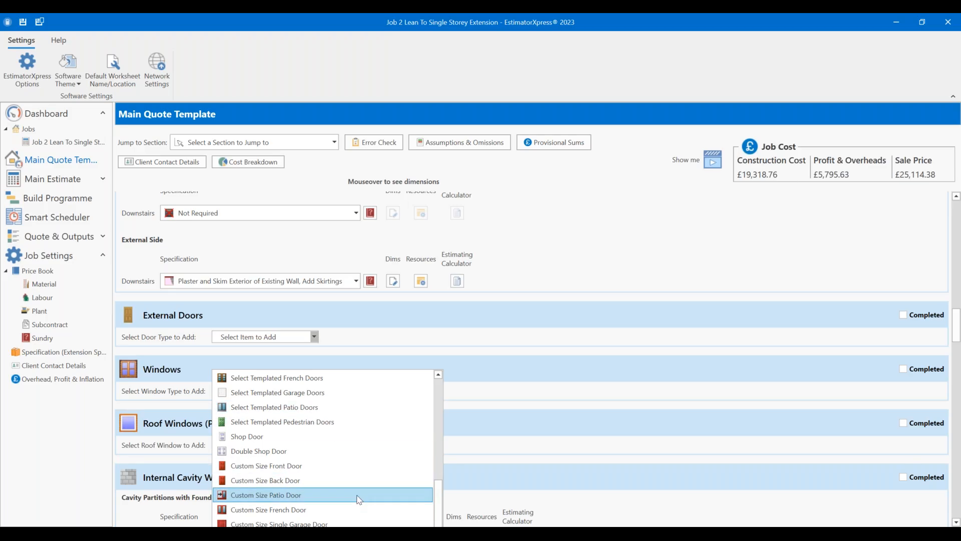
{"action": "scroll", "coordinate": [356, 502], "scroll_direction": "up", "scroll_amount": 10}
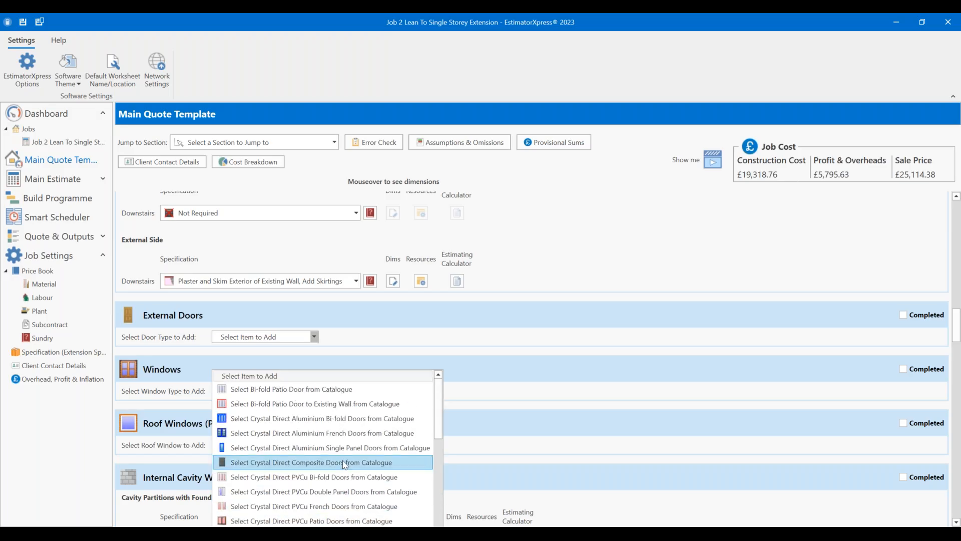
{"action": "left_click", "coordinate": [282, 394]}
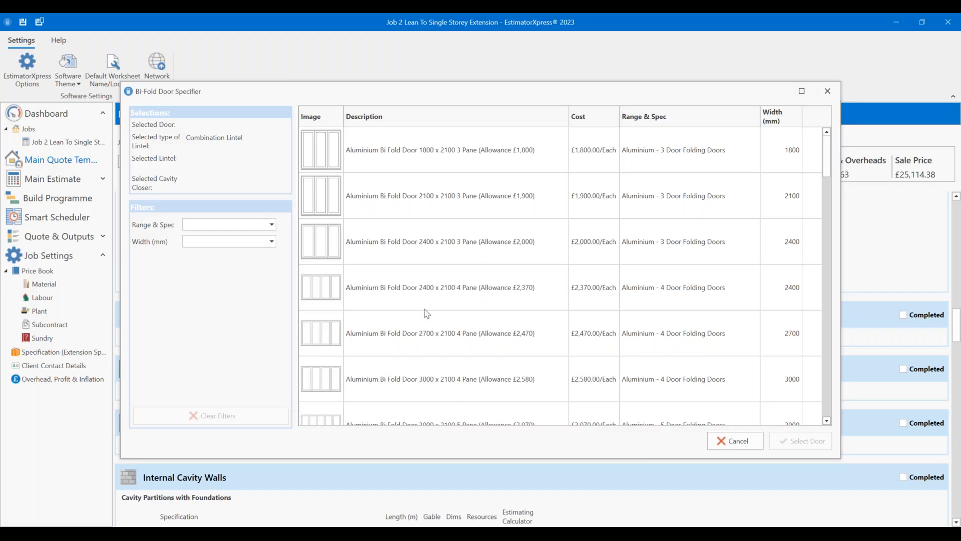
Step: Try filtering the bi-fold door catalogue to Aluminium - 4 Door Folding Doors with a width of 3000 mm
{"action": "scroll", "coordinate": [530, 281], "scroll_direction": "down", "scroll_amount": 7}
{"action": "scroll", "coordinate": [530, 283], "scroll_direction": "up", "scroll_amount": 7}
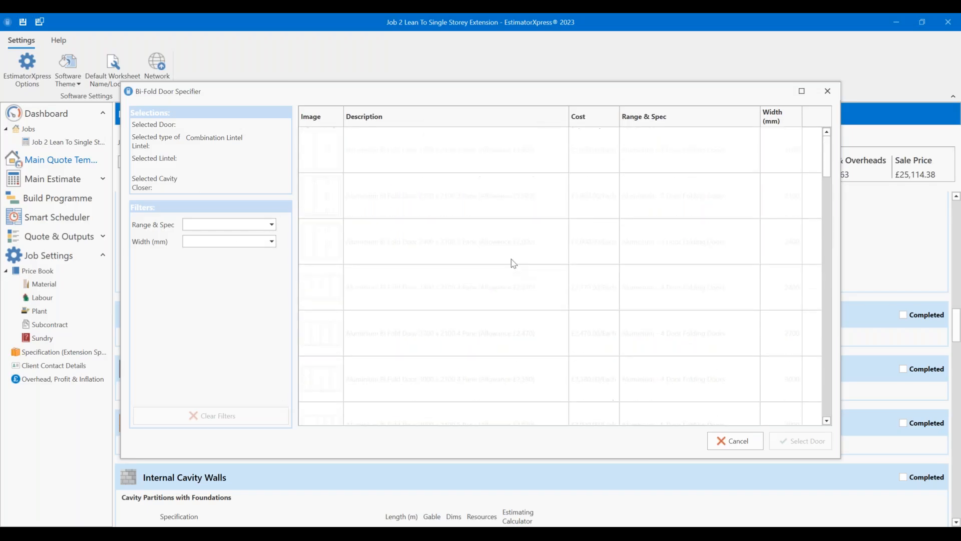
{"action": "left_click", "coordinate": [239, 225]}
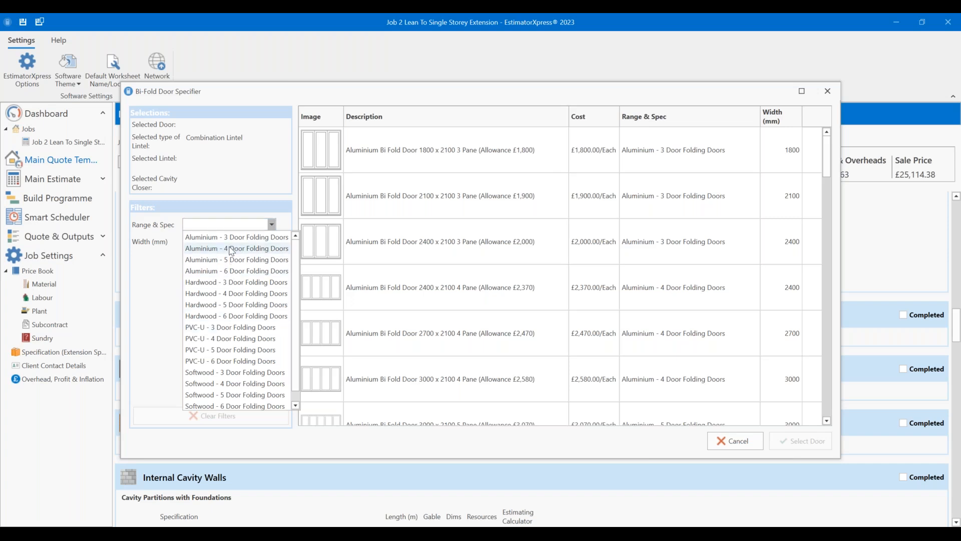
{"action": "left_click", "coordinate": [232, 249]}
{"action": "left_click", "coordinate": [231, 244]}
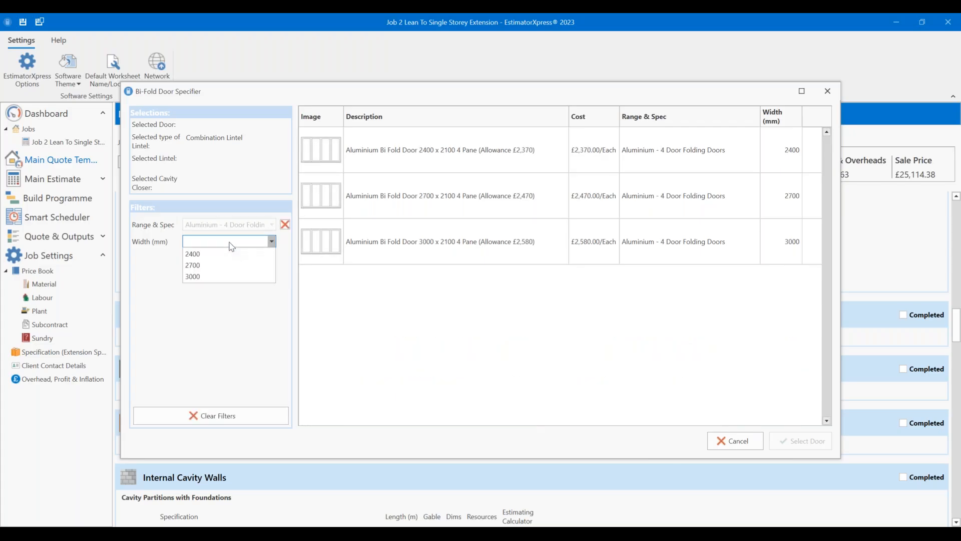
{"action": "left_click", "coordinate": [216, 278]}
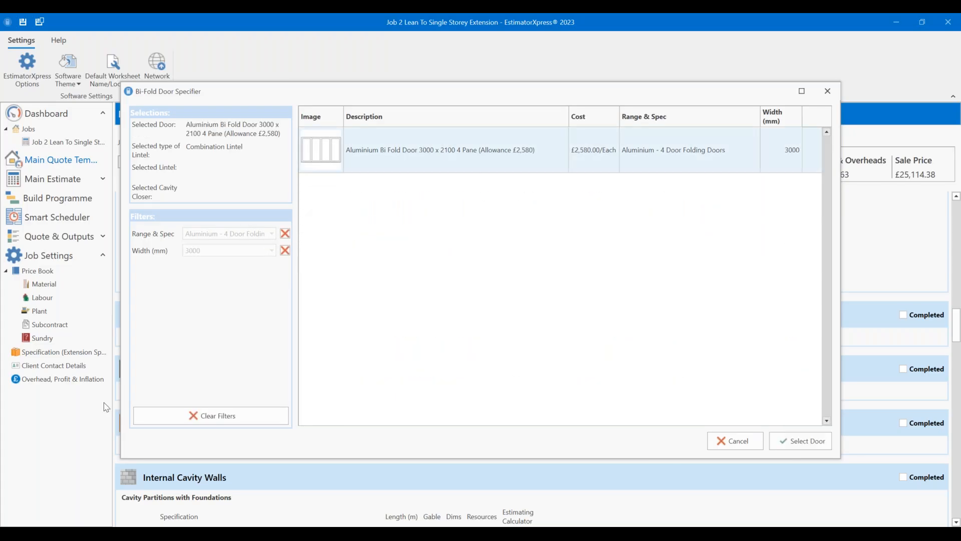
Step: Try replacing the door filters with a width of 3300 mm and Aluminium - 5 Door Folding Doors
{"action": "left_click", "coordinate": [285, 233]}
{"action": "left_click", "coordinate": [285, 249]}
{"action": "left_click", "coordinate": [273, 250]}
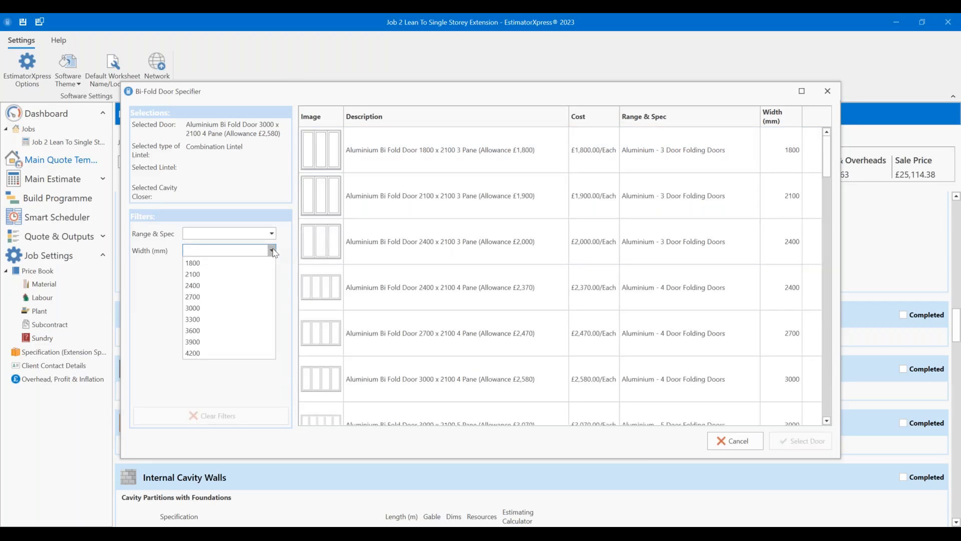
{"action": "left_click", "coordinate": [218, 320]}
{"action": "left_click", "coordinate": [246, 233]}
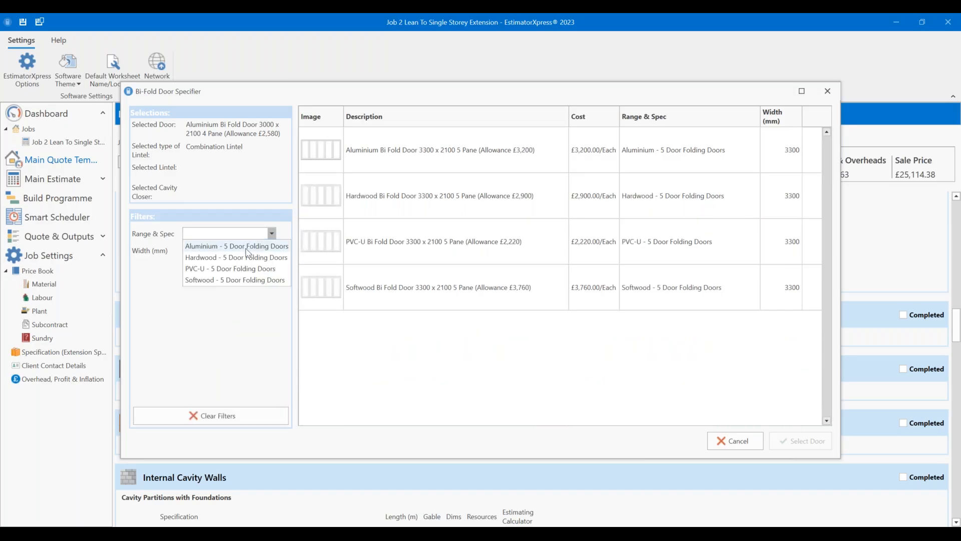
{"action": "left_click", "coordinate": [246, 247]}
Step: Try filtering the bi-fold doors to a width of 4200 mm and review the available ranges
{"action": "left_click", "coordinate": [285, 232]}
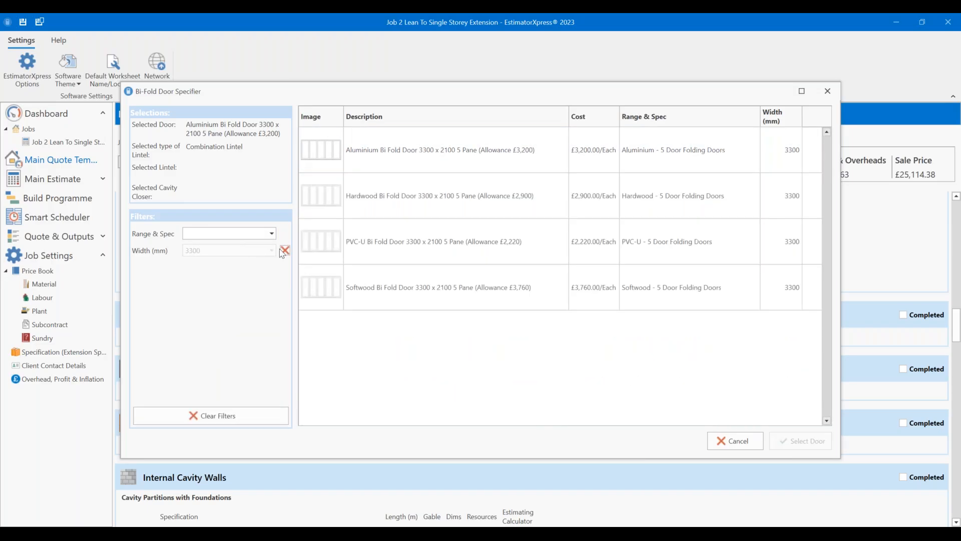
{"action": "left_click", "coordinate": [280, 252]}
{"action": "left_click", "coordinate": [272, 250]}
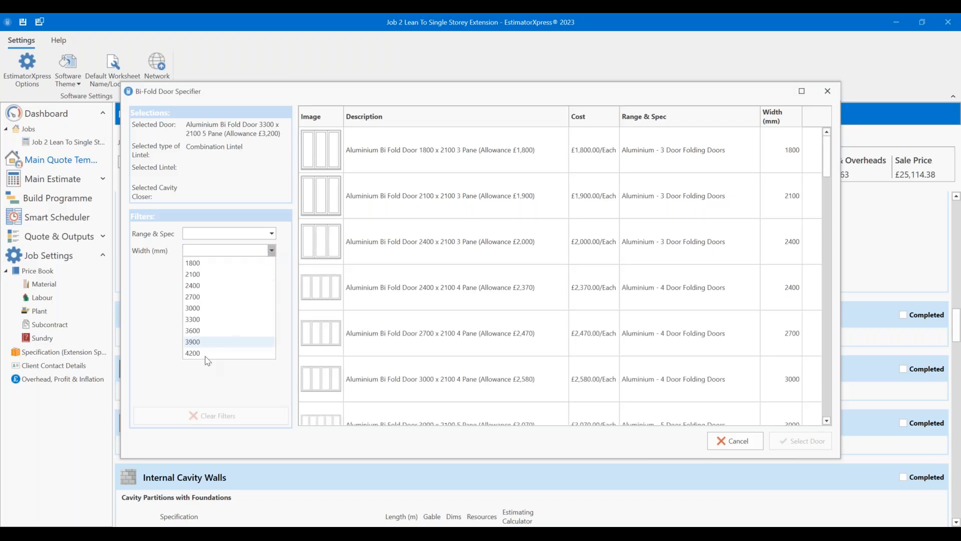
{"action": "left_click", "coordinate": [202, 356]}
{"action": "left_click", "coordinate": [271, 233]}
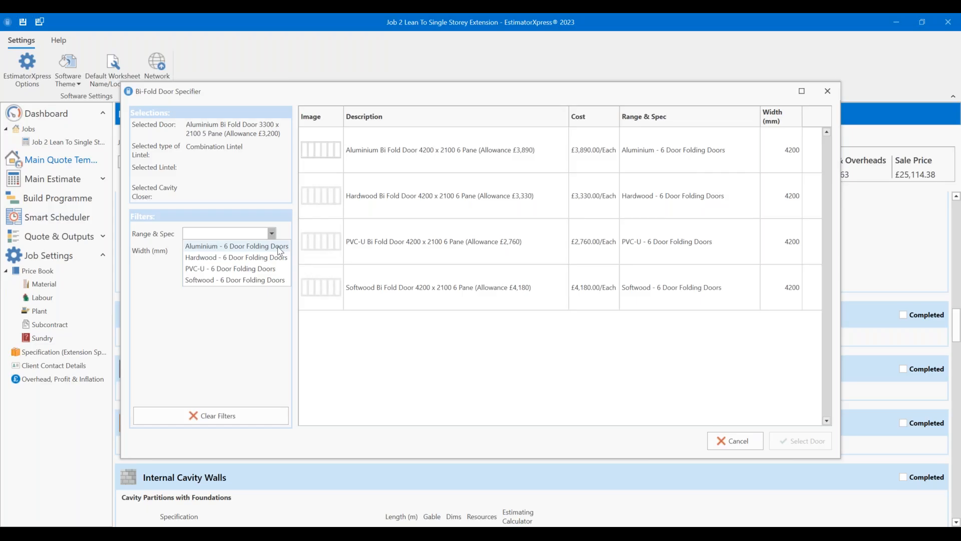
{"action": "left_click", "coordinate": [279, 223]}
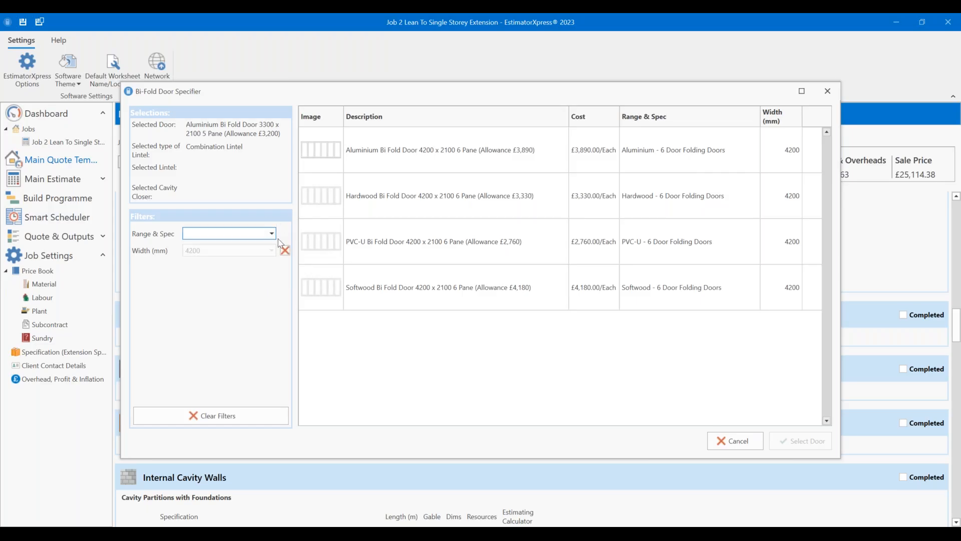
Step: Filter the bi-fold doors to a width of 3000 mm and Aluminium - 4 Door Folding Doors, and select the Aluminium Bi Fold Door 3000 x 2100 4 Pane
{"action": "left_click", "coordinate": [283, 252]}
{"action": "left_click", "coordinate": [268, 252]}
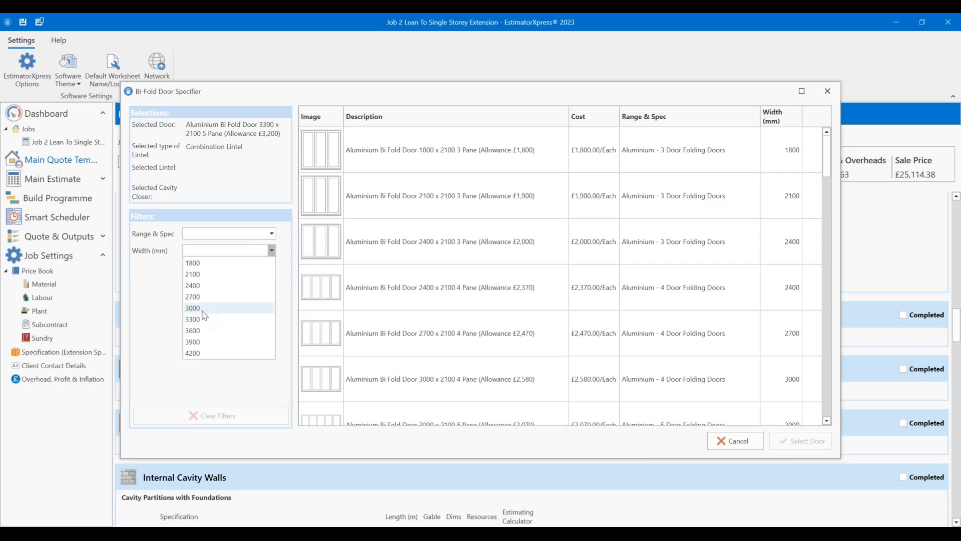
{"action": "left_click", "coordinate": [205, 307]}
{"action": "left_click", "coordinate": [247, 233]}
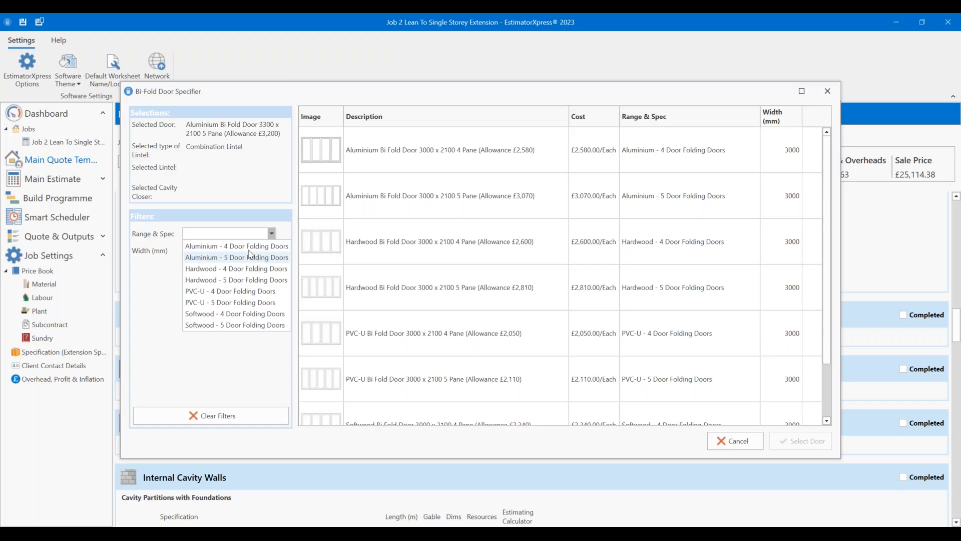
{"action": "left_click", "coordinate": [253, 246]}
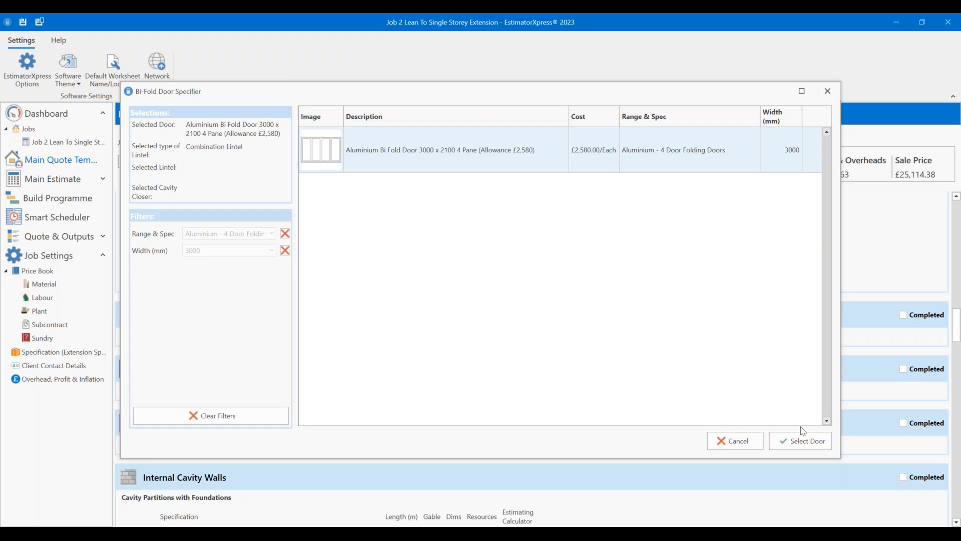
{"action": "left_click", "coordinate": [801, 442]}
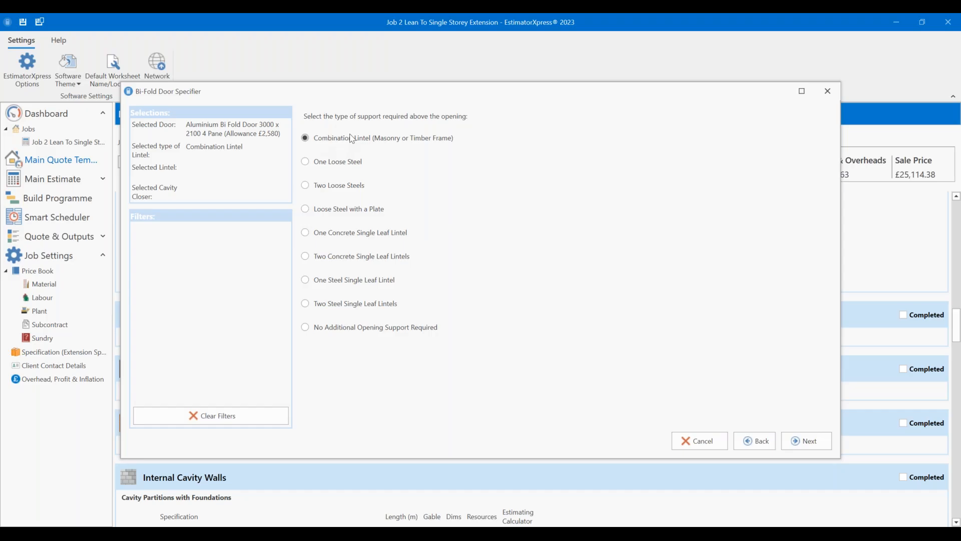
Step: Keep the combination lintel support and select the Standard Duty Cavity Wall Lintel, filtered to a 125 - 140mm cavity width and 3300 mm length
{"action": "left_click", "coordinate": [821, 443]}
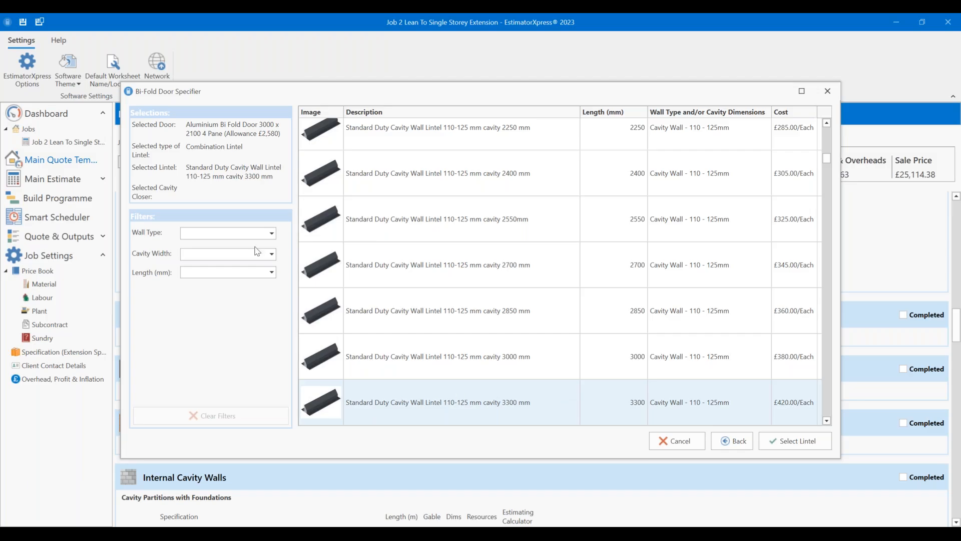
{"action": "left_click", "coordinate": [220, 254]}
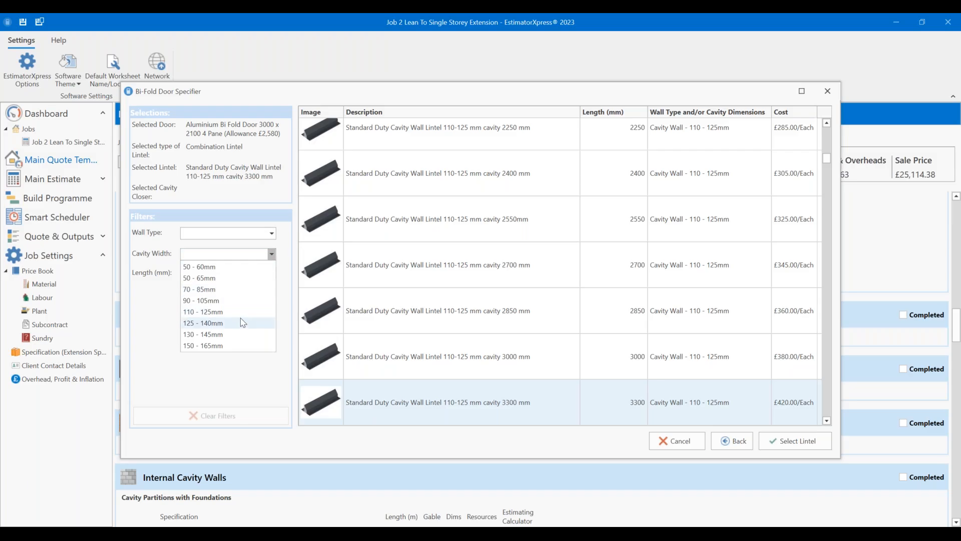
{"action": "left_click", "coordinate": [242, 322]}
{"action": "left_click", "coordinate": [229, 275]}
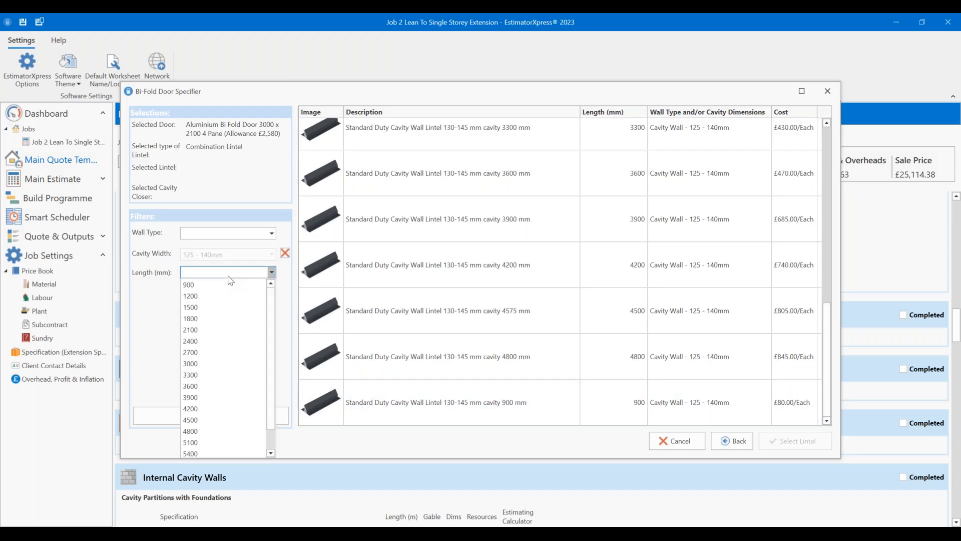
{"action": "left_click", "coordinate": [232, 375]}
{"action": "left_click", "coordinate": [426, 148]}
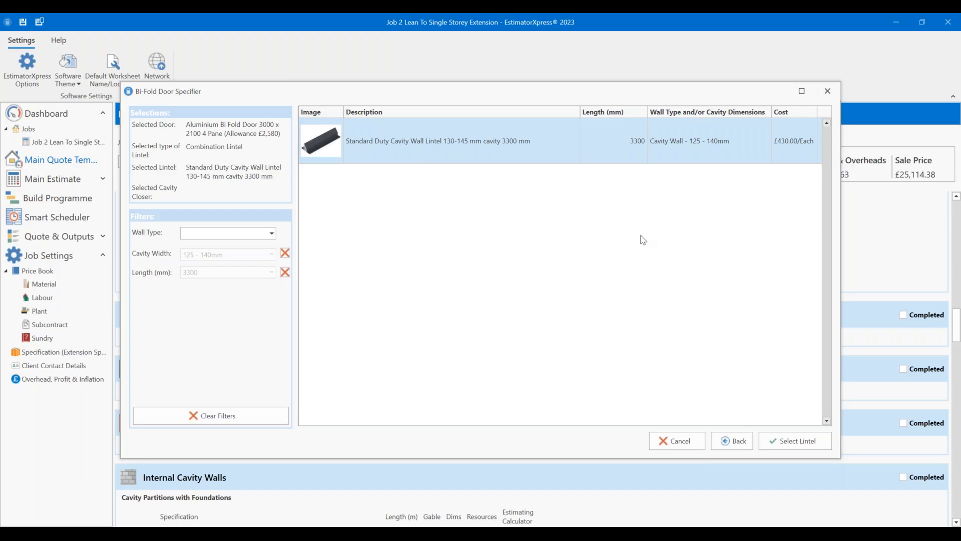
{"action": "left_click", "coordinate": [780, 441]}
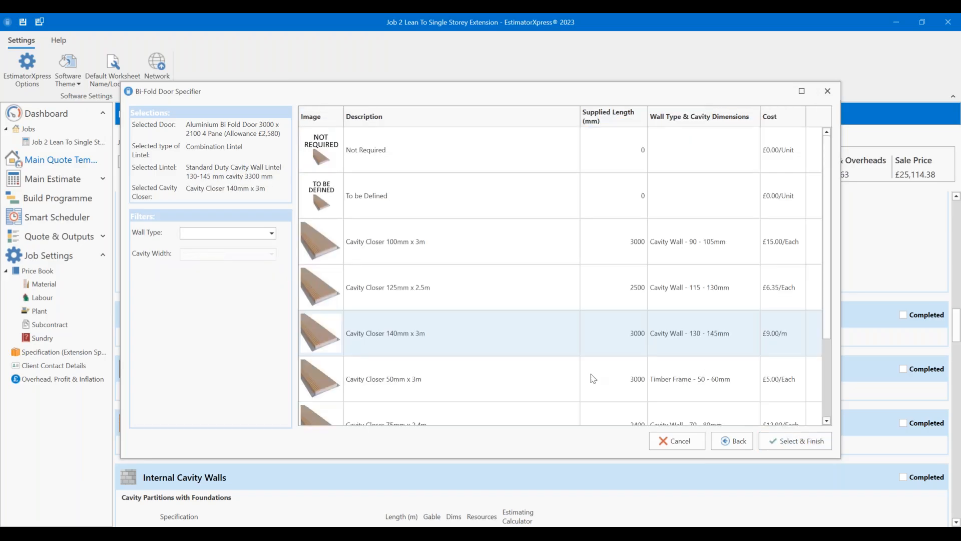
Step: Finish the door specification with Cavity Closer 140mm x 3m for one door, using the Bi-Fold Patio Door Factory Finished dimensional template
{"action": "left_click", "coordinate": [500, 328]}
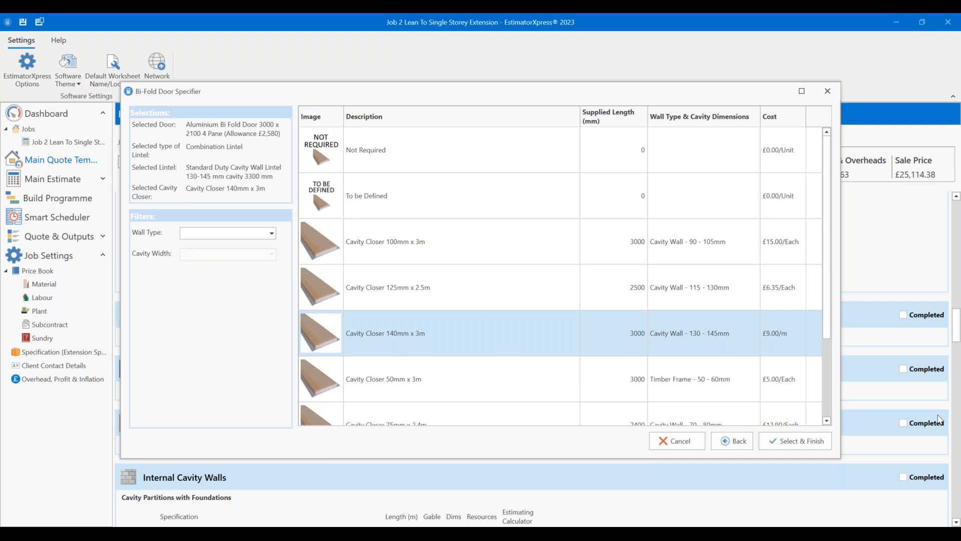
{"action": "left_click", "coordinate": [795, 441]}
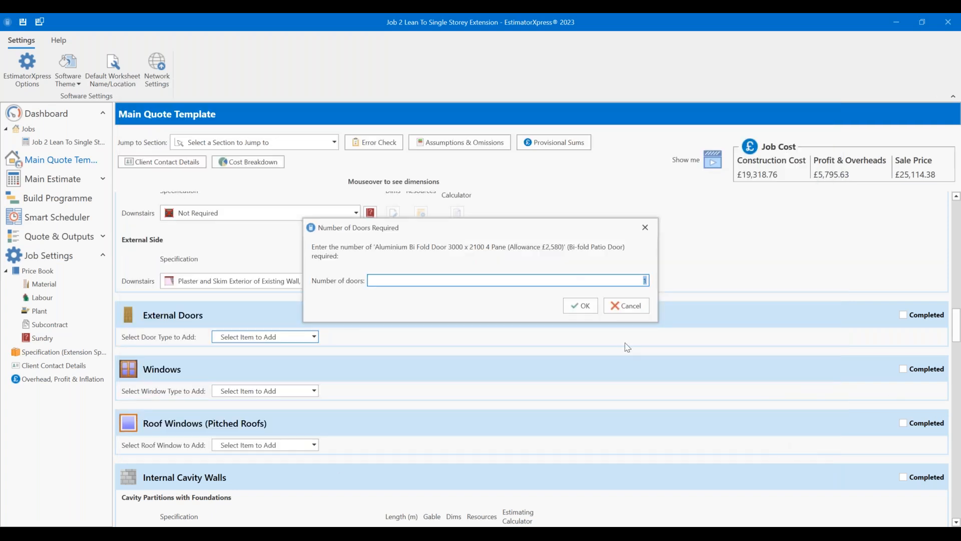
{"action": "left_click", "coordinate": [581, 307]}
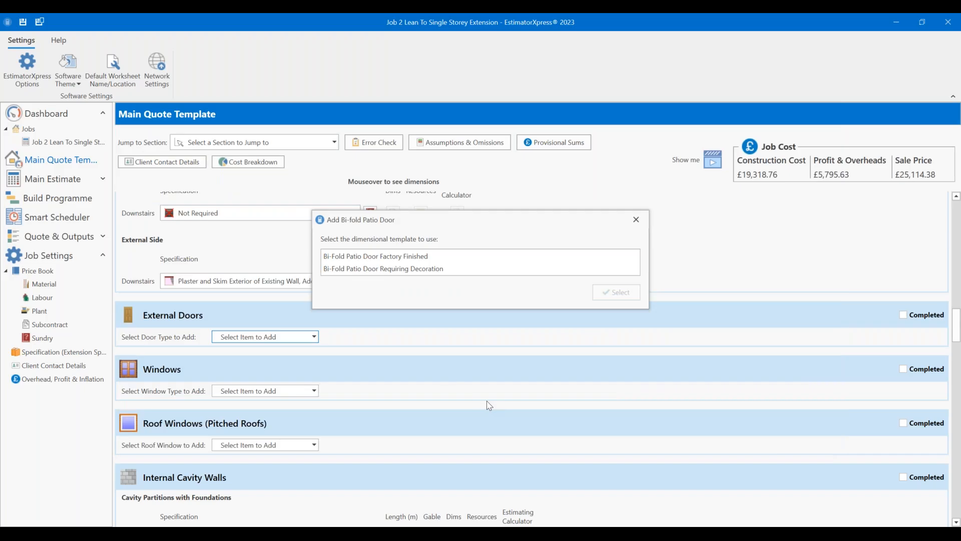
{"action": "left_click", "coordinate": [396, 258]}
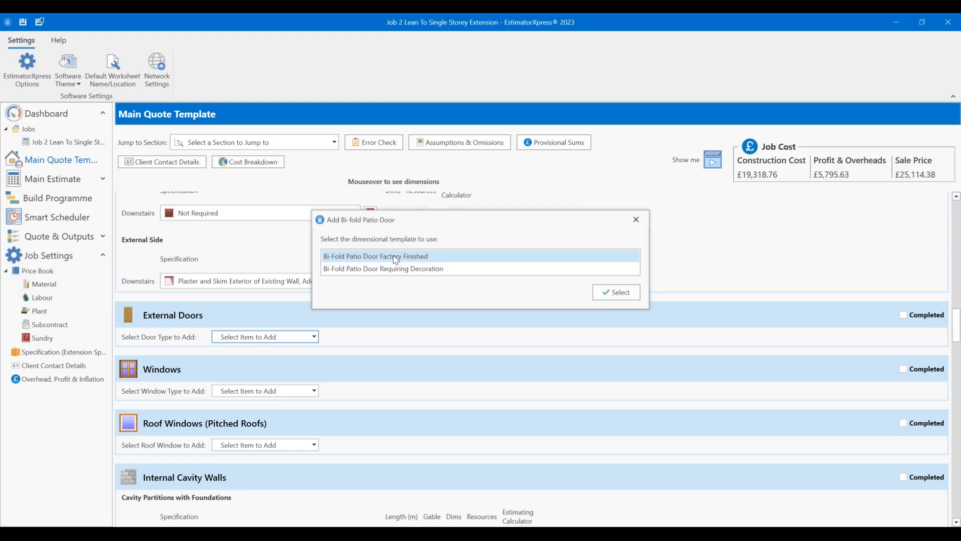
{"action": "left_click", "coordinate": [630, 293]}
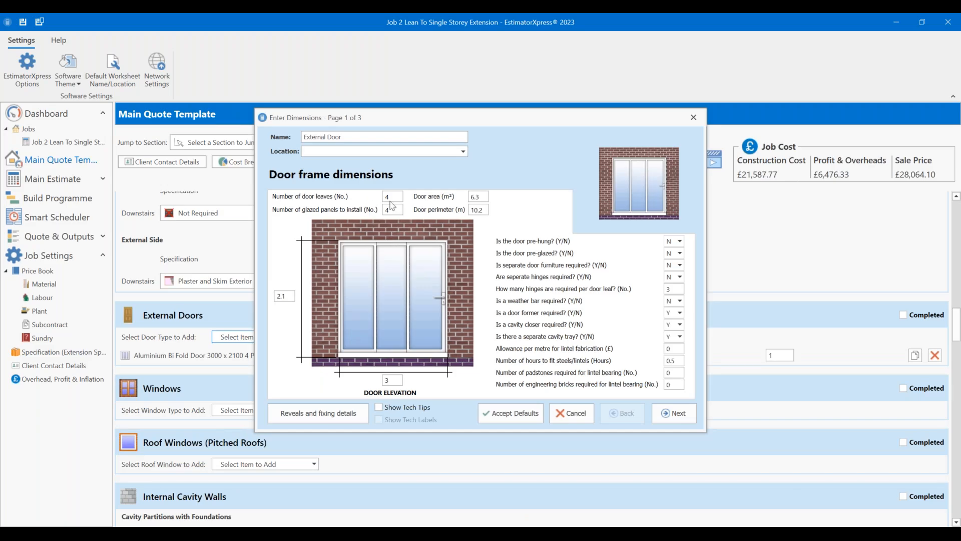
Step: Adjust the door's pre-hung and pre-glazed settings, keep the plastering, threshold and decoration defaults, and finish the dimensions
{"action": "left_click", "coordinate": [482, 196]}
{"action": "left_click", "coordinate": [677, 261]}
{"action": "left_click", "coordinate": [678, 255]}
{"action": "left_click", "coordinate": [679, 264]}
{"action": "left_click", "coordinate": [657, 413]}
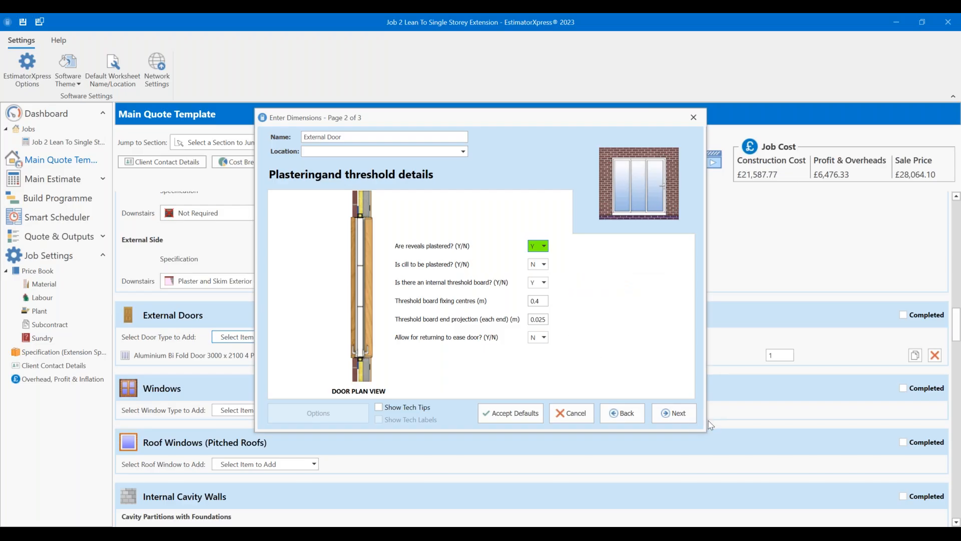
{"action": "left_click", "coordinate": [674, 412]}
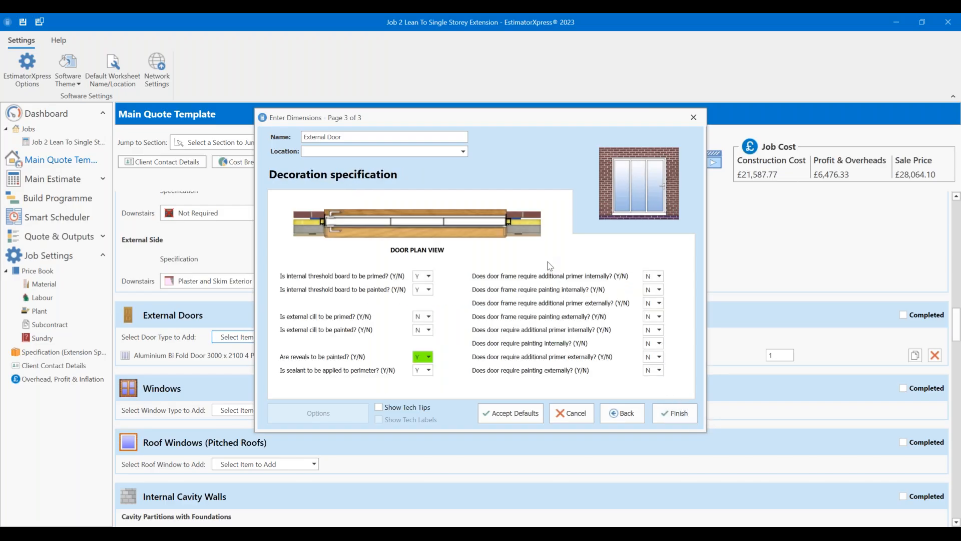
{"action": "left_click", "coordinate": [675, 413]}
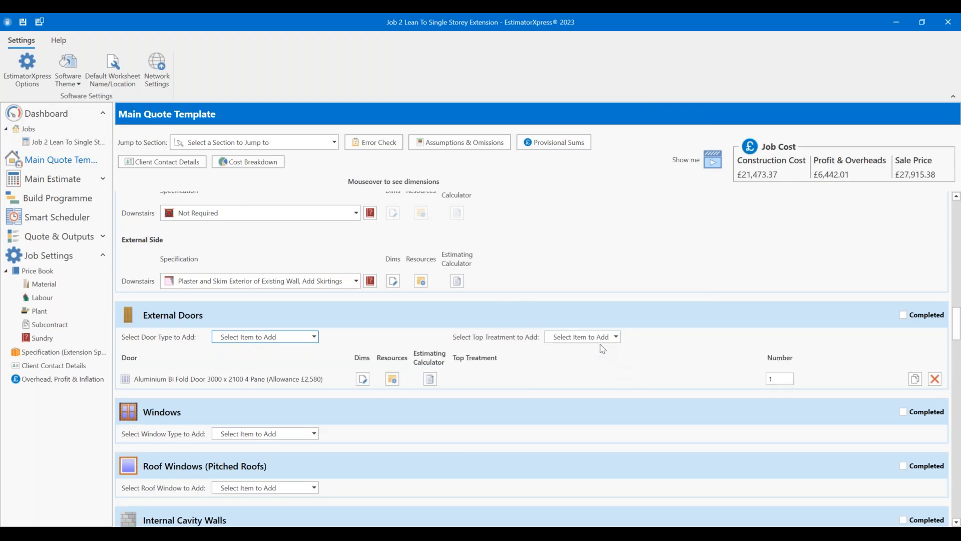
Step: Review the bi-fold door's resources, examining the door details and the combination and internal lintels in the opening details
{"action": "left_click", "coordinate": [393, 380]}
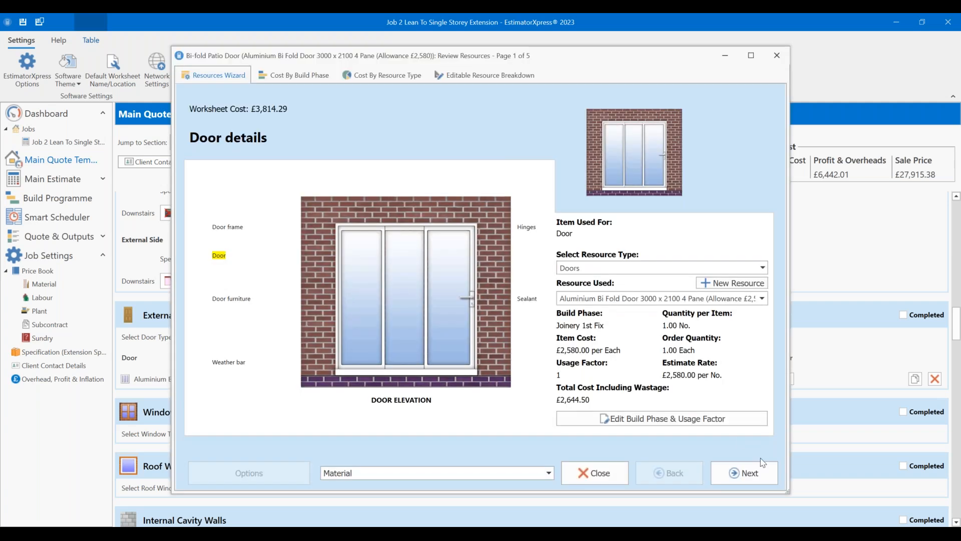
{"action": "left_click", "coordinate": [760, 482]}
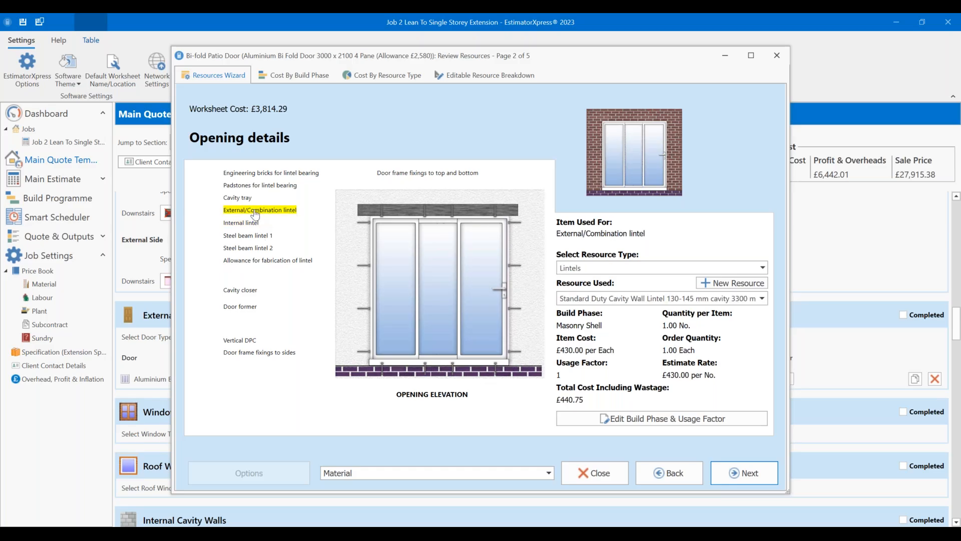
{"action": "left_click", "coordinate": [245, 225]}
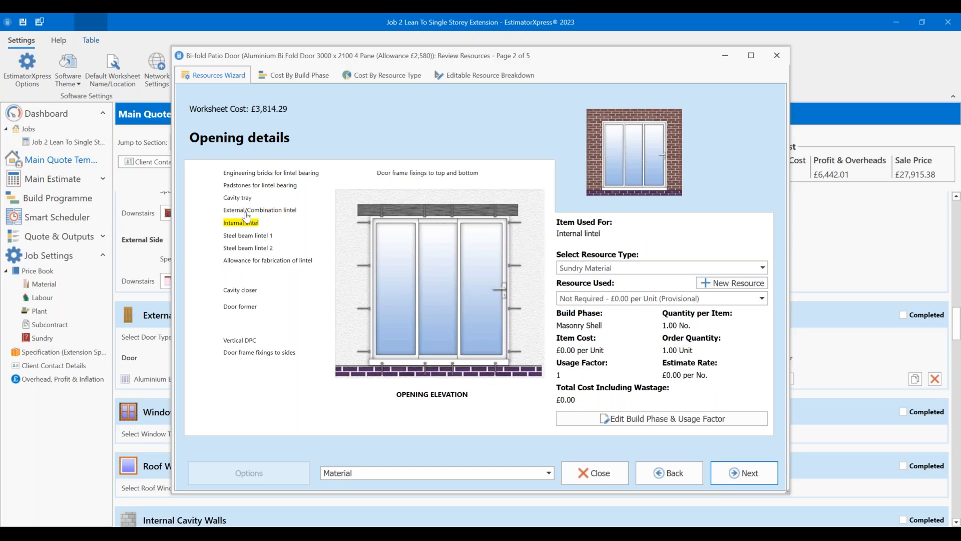
{"action": "left_click", "coordinate": [246, 211]}
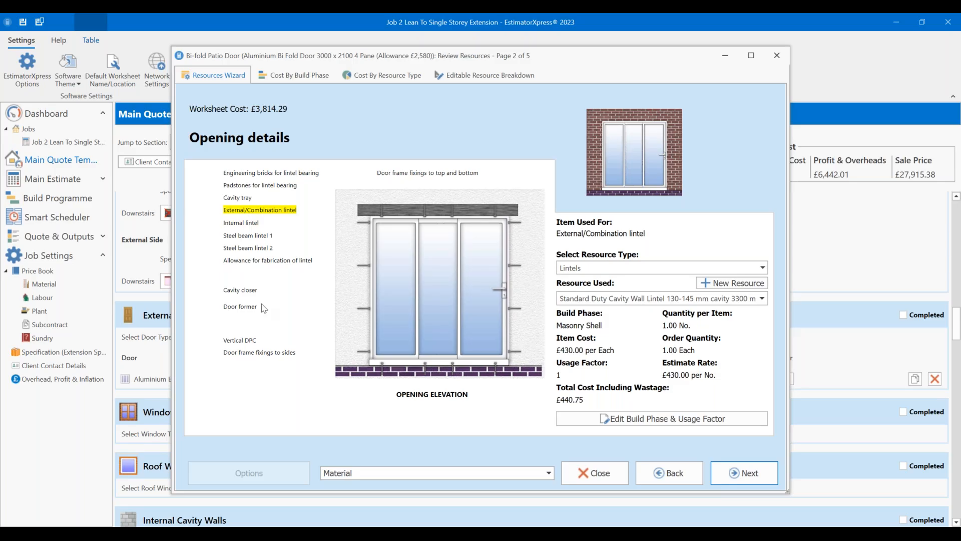
{"action": "left_click", "coordinate": [607, 473]}
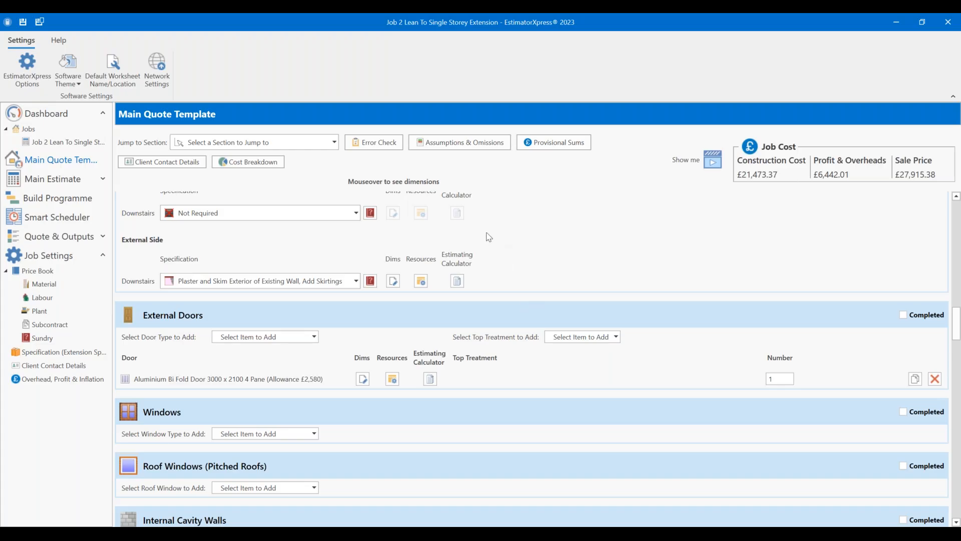
Step: Review the window types available to add in the Windows section without adding one
{"action": "scroll", "coordinate": [329, 273], "scroll_direction": "down", "scroll_amount": 3}
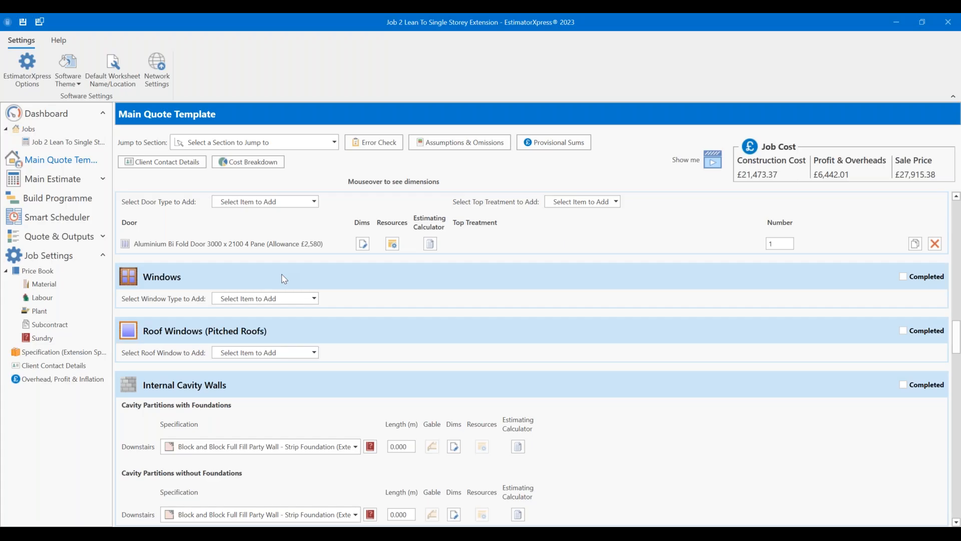
{"action": "left_click", "coordinate": [290, 306]}
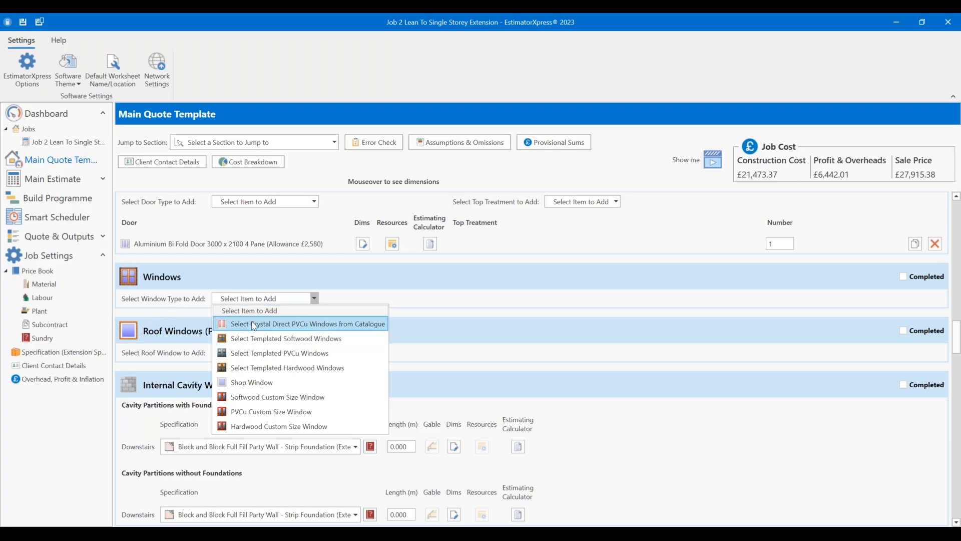
{"action": "left_click", "coordinate": [835, 234]}
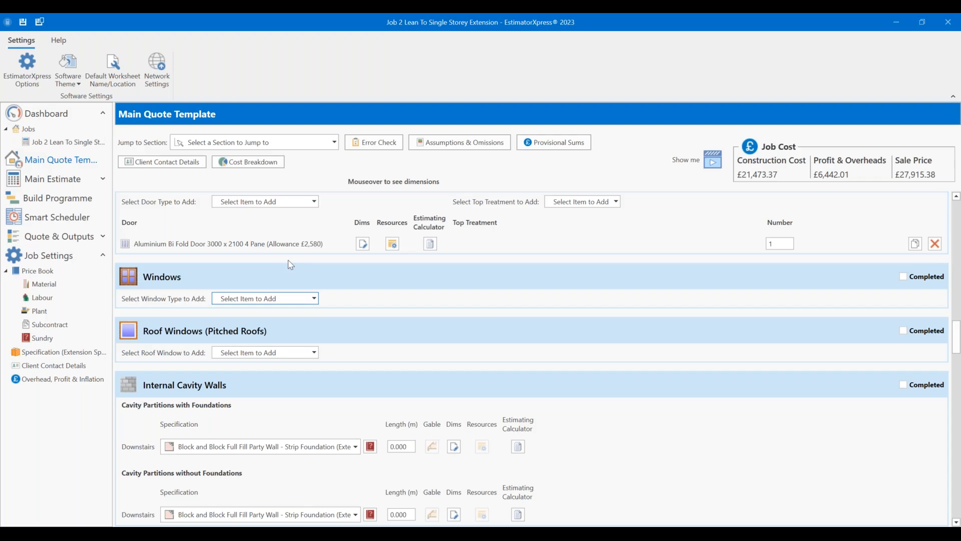
Step: Look through the door types available in the External Doors section, including the custom size doors
{"action": "scroll", "coordinate": [291, 265], "scroll_direction": "up", "scroll_amount": 1}
{"action": "left_click", "coordinate": [314, 228]}
{"action": "scroll", "coordinate": [300, 306], "scroll_direction": "down", "scroll_amount": 5}
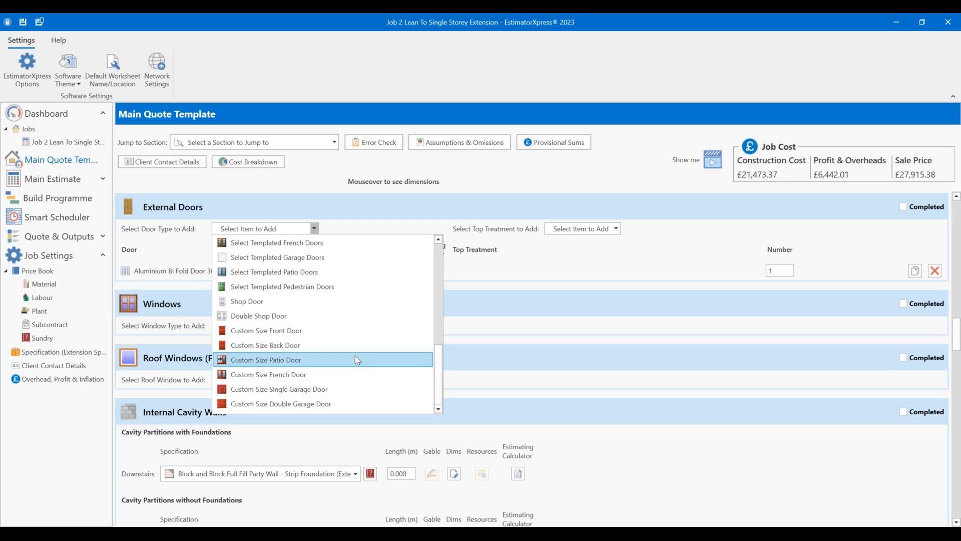
{"action": "left_click", "coordinate": [568, 20]}
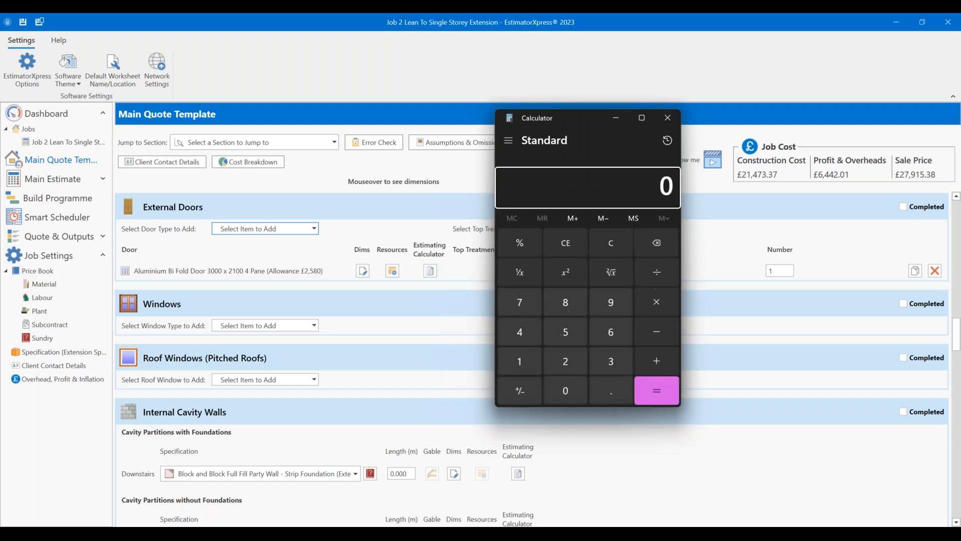
{"action": "left_click_drag", "start_coordinate": [574, 137], "coordinate": [600, 0]}
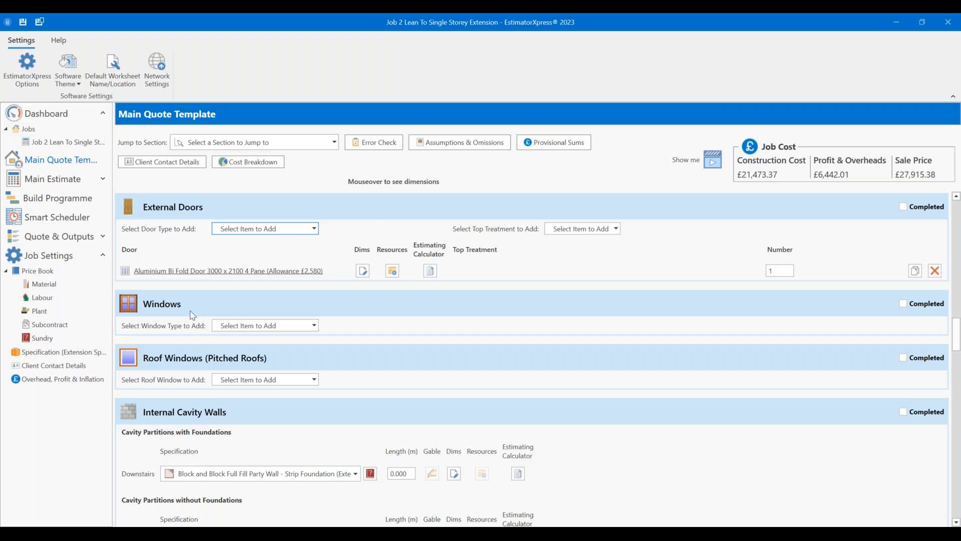
Step: Add one templated PVCu window, 112C 600 X 1200mm, to the Windows section
{"action": "left_click", "coordinate": [281, 325]}
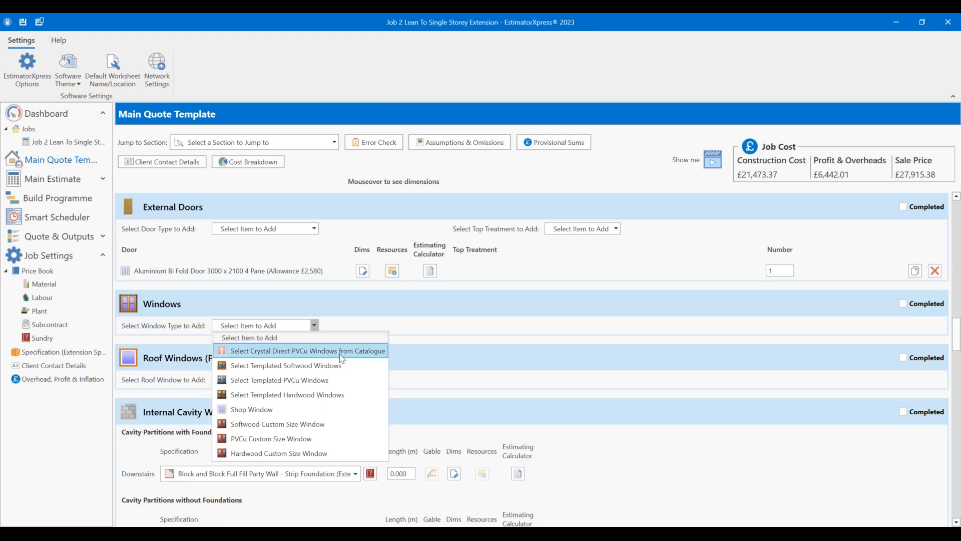
{"action": "left_click", "coordinate": [318, 380]}
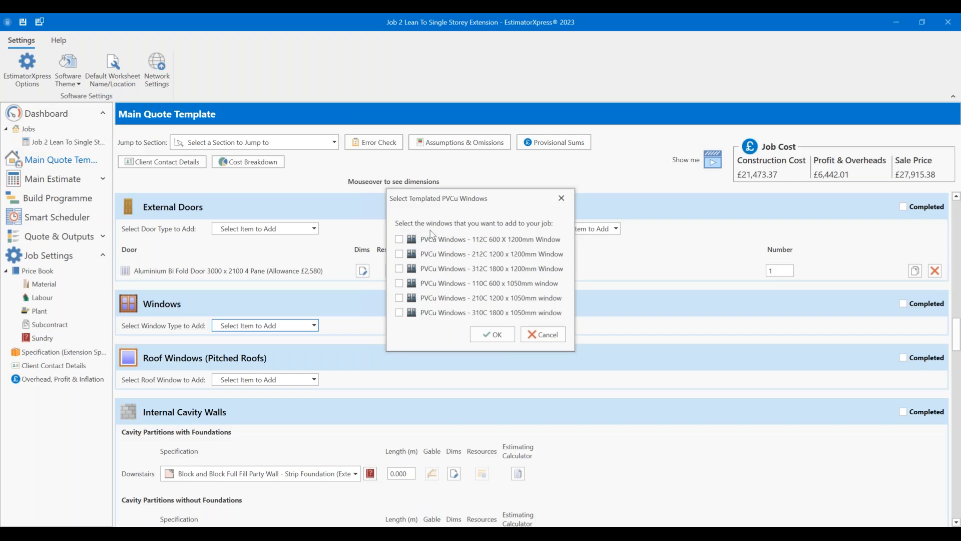
{"action": "left_click", "coordinate": [435, 244]}
{"action": "left_click", "coordinate": [492, 337]}
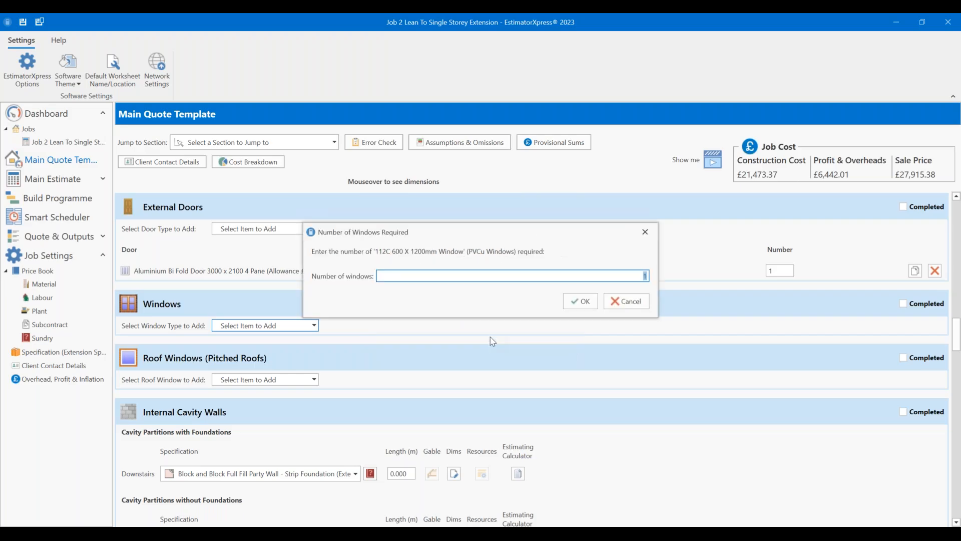
{"action": "left_click", "coordinate": [588, 300]}
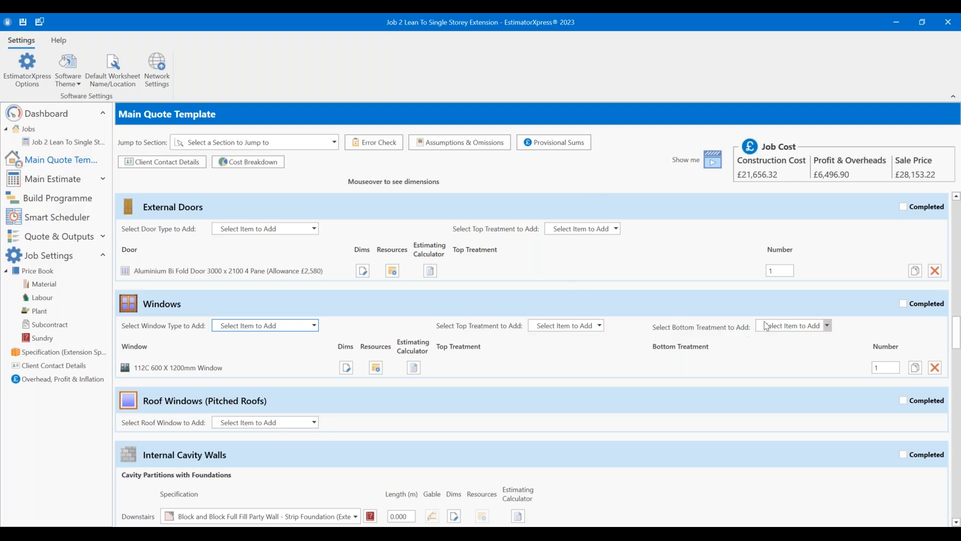
Step: Check the bottom treatment options for the 112C window and review its resources as far as the external/combination lintel
{"action": "left_click", "coordinate": [779, 327]}
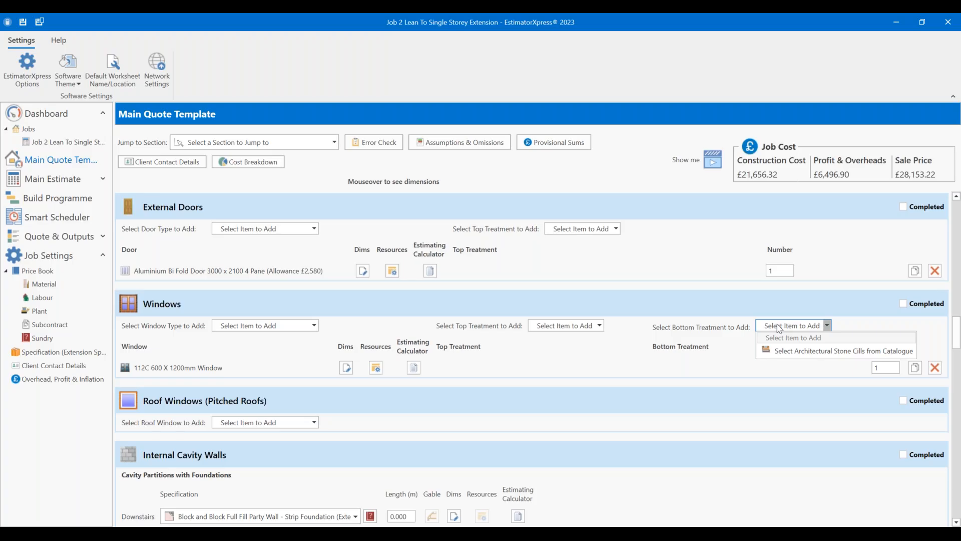
{"action": "left_click", "coordinate": [633, 386]}
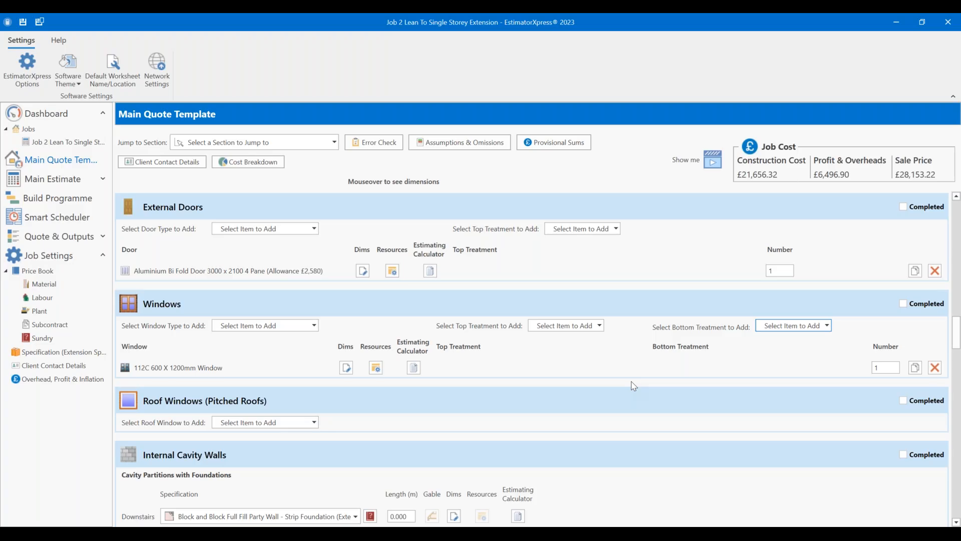
{"action": "left_click", "coordinate": [376, 367]}
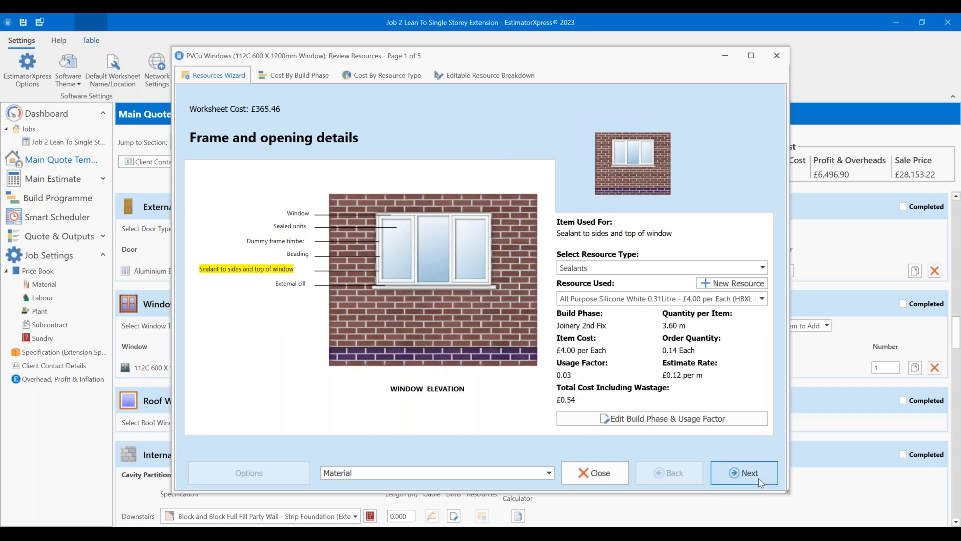
{"action": "left_click", "coordinate": [744, 473]}
{"action": "left_click", "coordinate": [327, 198]}
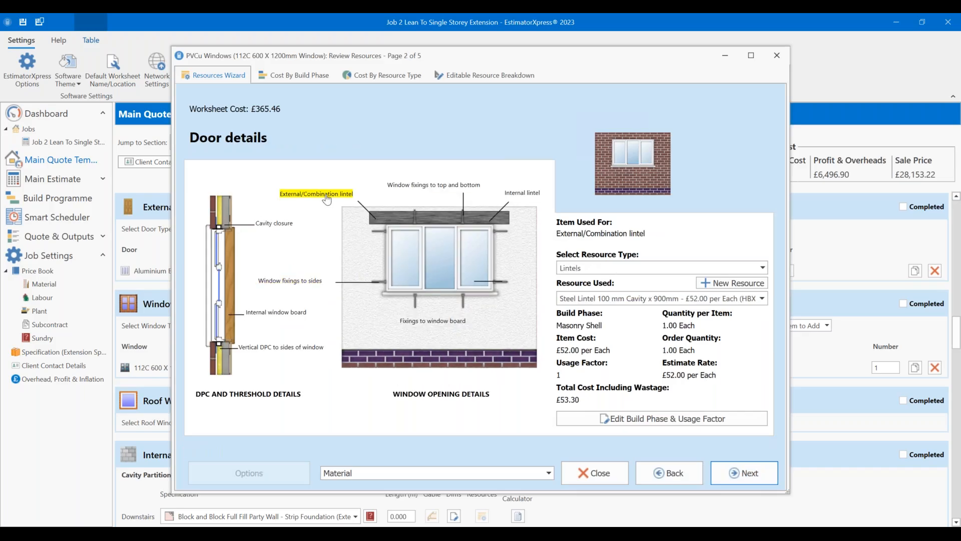
{"action": "left_click", "coordinate": [784, 56]}
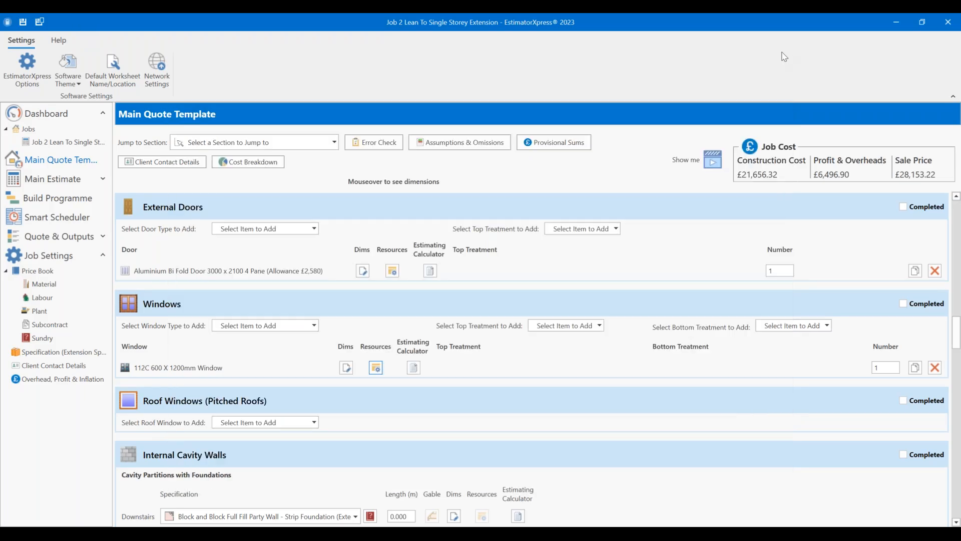
Step: Start adding a Velux roof window from the catalogue and filter the opening type to Centre Pivot
{"action": "scroll", "coordinate": [424, 301], "scroll_direction": "down", "scroll_amount": 5}
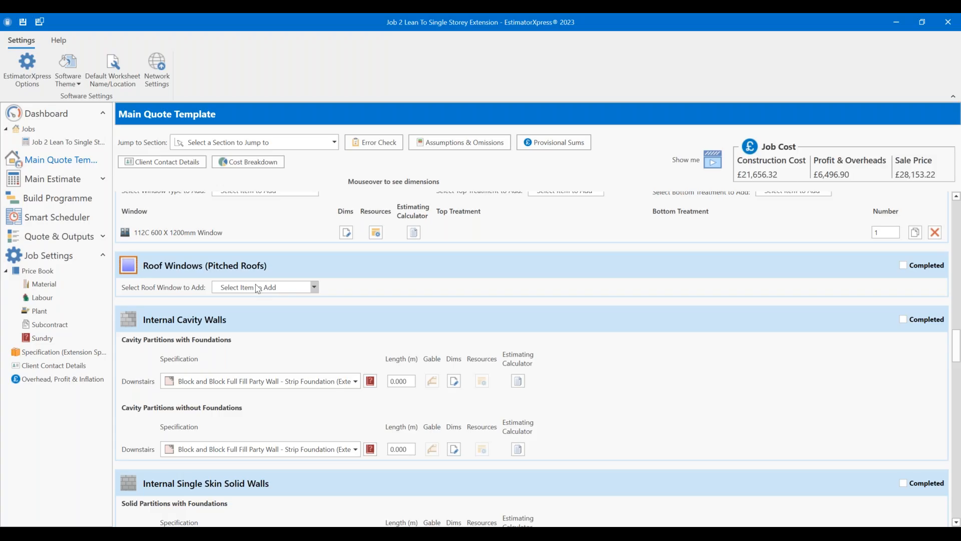
{"action": "left_click", "coordinate": [258, 289]}
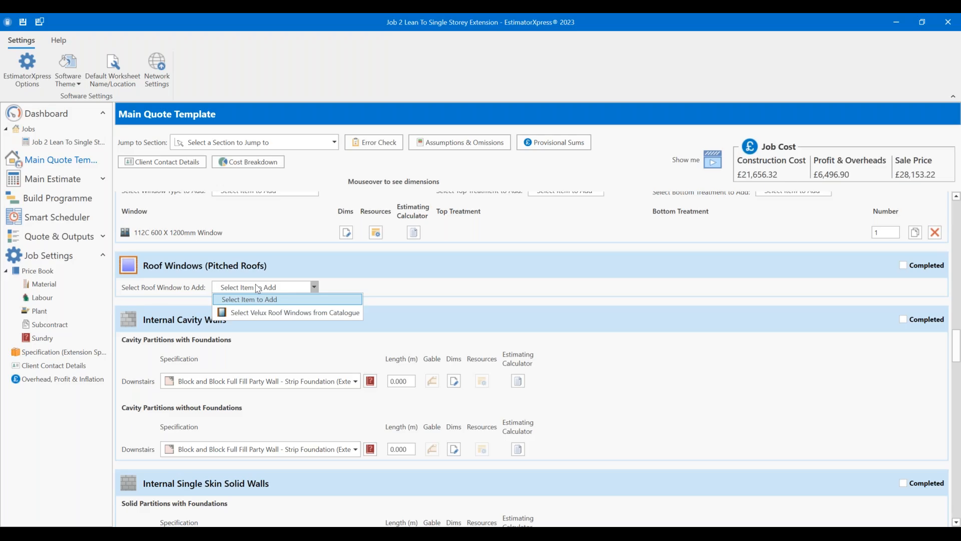
{"action": "left_click", "coordinate": [264, 313]}
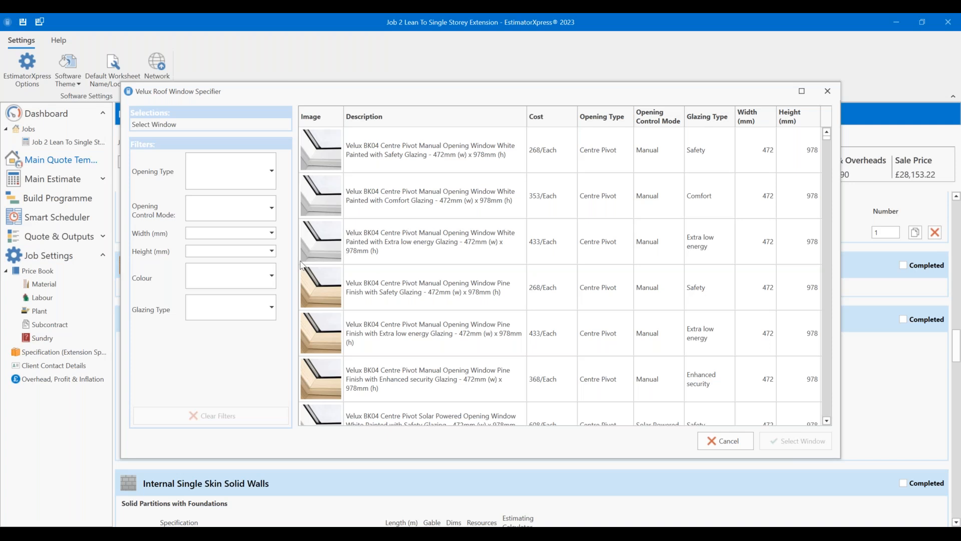
{"action": "left_click", "coordinate": [254, 180]}
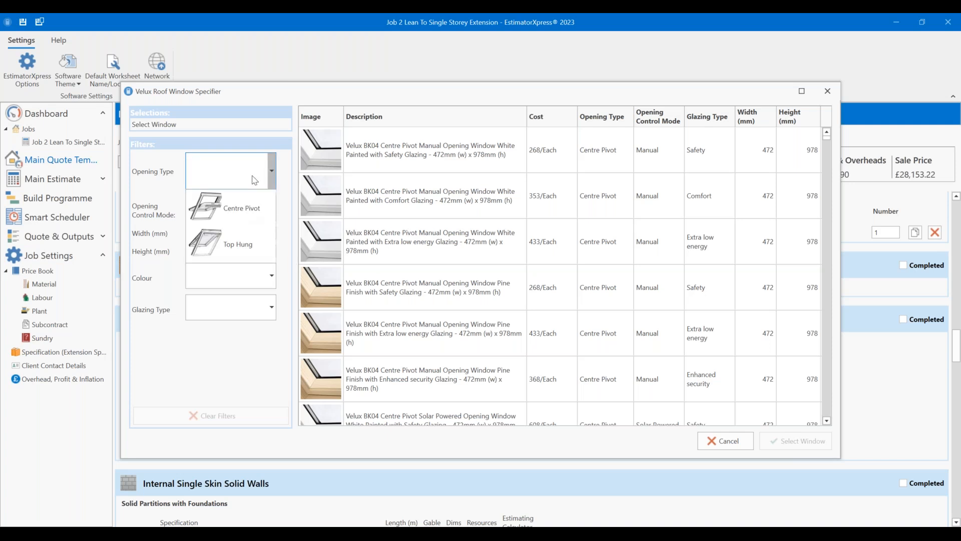
{"action": "left_click", "coordinate": [208, 217]}
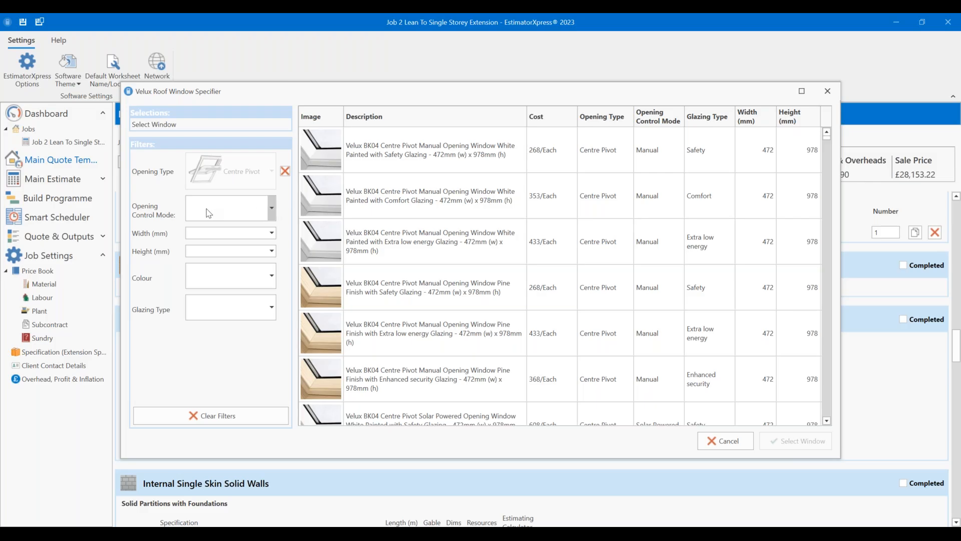
{"action": "left_click", "coordinate": [208, 213]}
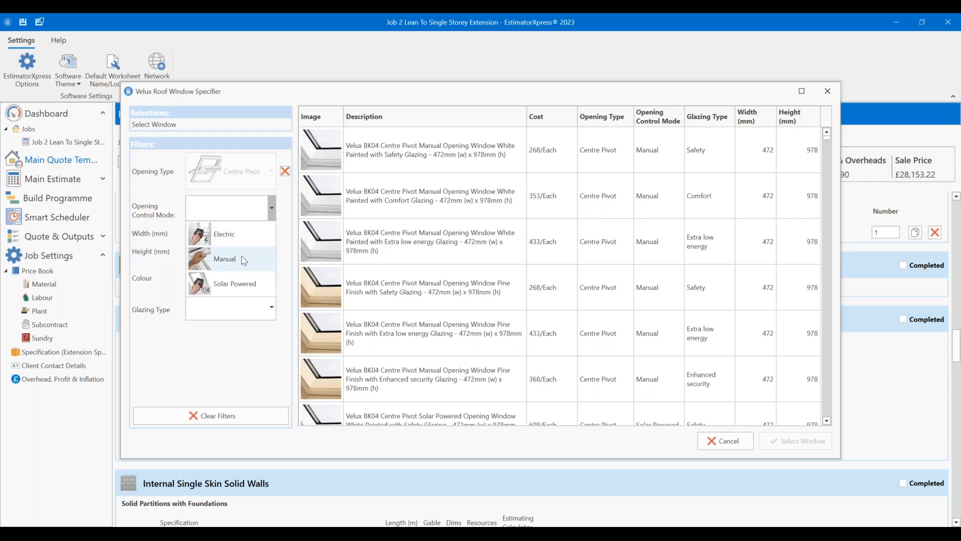
{"action": "left_click", "coordinate": [232, 282]}
{"action": "scroll", "coordinate": [396, 264], "scroll_direction": "down", "scroll_amount": 5}
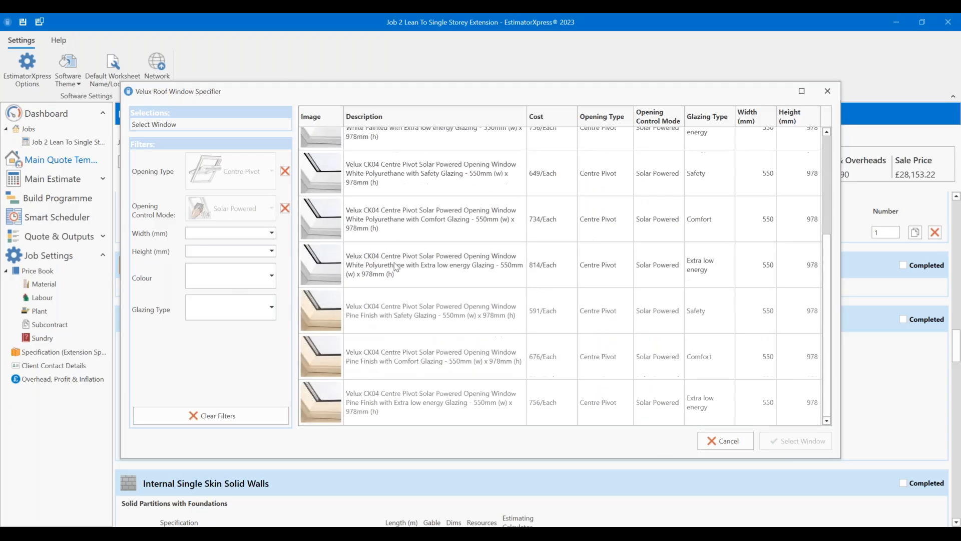
{"action": "scroll", "coordinate": [401, 266], "scroll_direction": "up", "scroll_amount": 3}
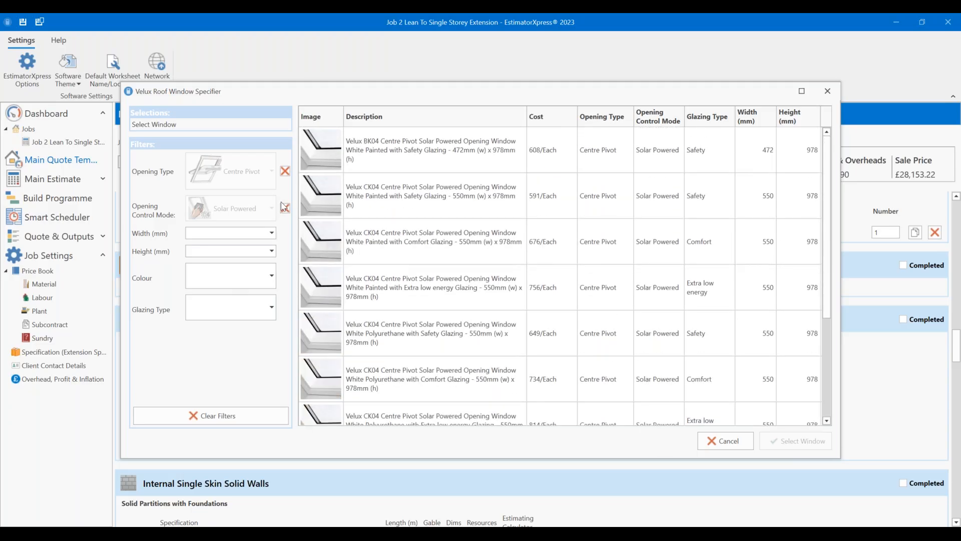
{"action": "left_click", "coordinate": [285, 209]}
Step: Filter the roof windows to Manual opening control, 780 mm width and 1178 mm height
{"action": "left_click", "coordinate": [240, 208]}
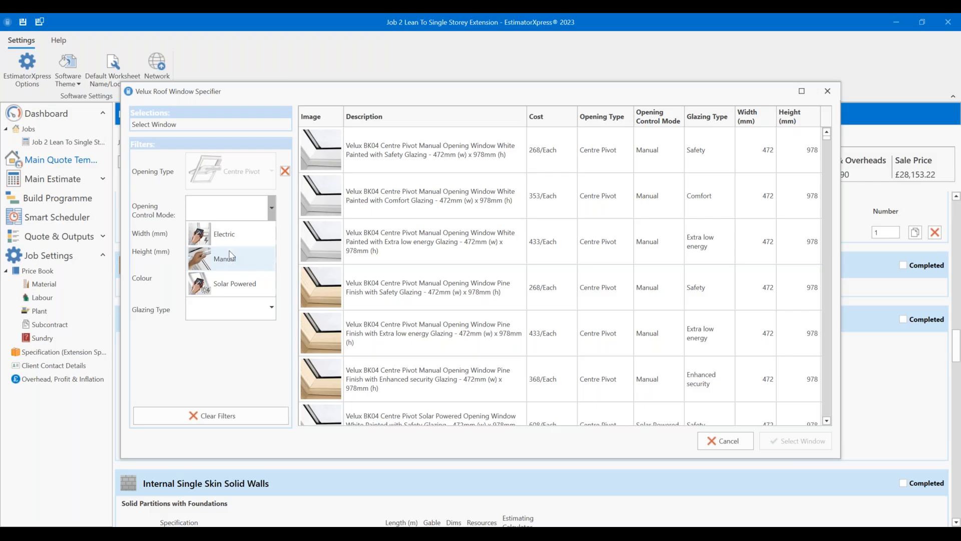
{"action": "left_click", "coordinate": [230, 253]}
{"action": "left_click", "coordinate": [234, 233]}
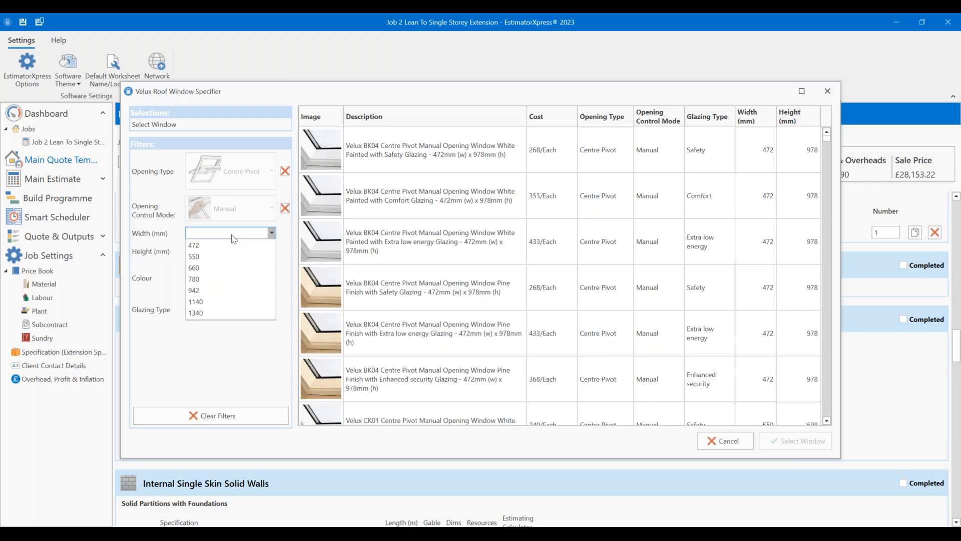
{"action": "left_click", "coordinate": [219, 280]}
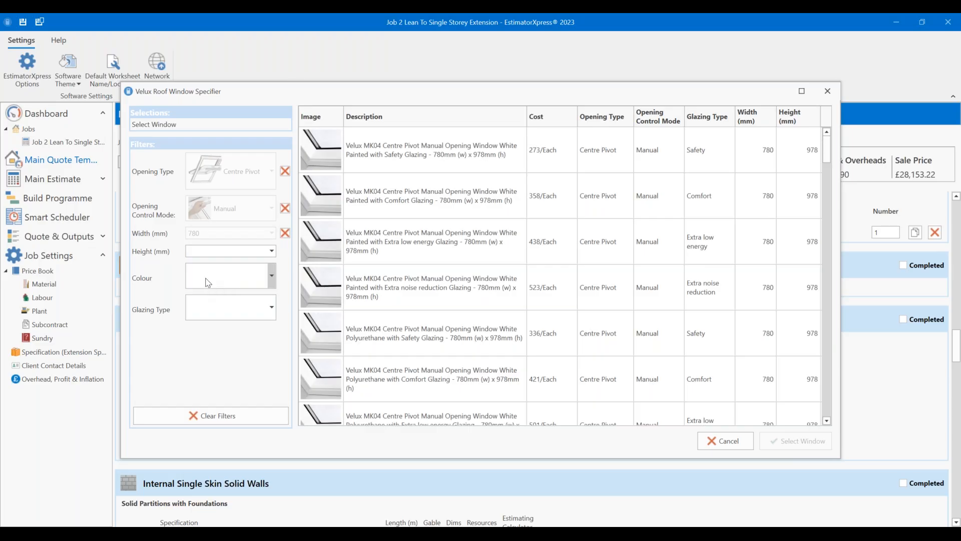
{"action": "left_click", "coordinate": [223, 251]}
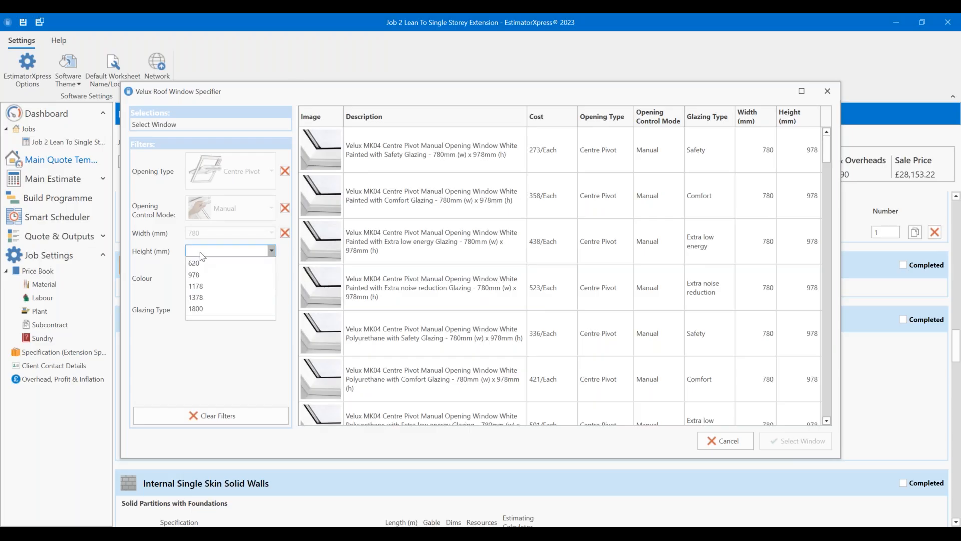
{"action": "left_click", "coordinate": [224, 290]}
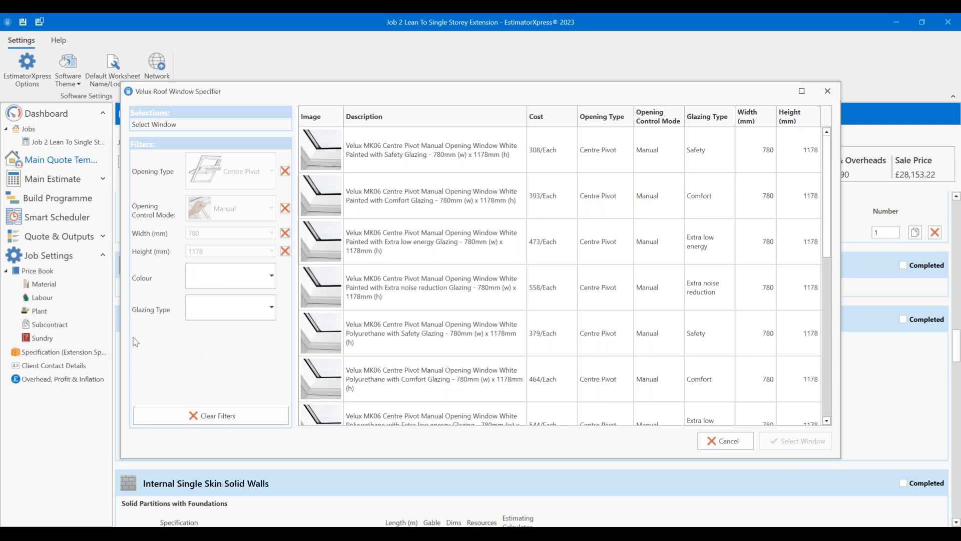
Step: Check the available colours, sort the matching roof windows by ascending cost and view the cost filter values
{"action": "left_click", "coordinate": [257, 270]}
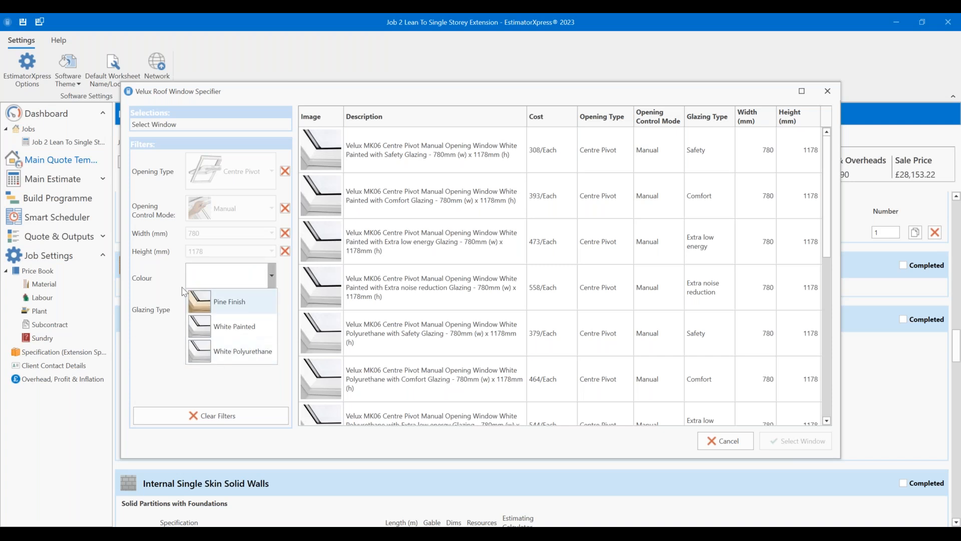
{"action": "left_click", "coordinate": [157, 275]}
{"action": "left_click", "coordinate": [560, 114]}
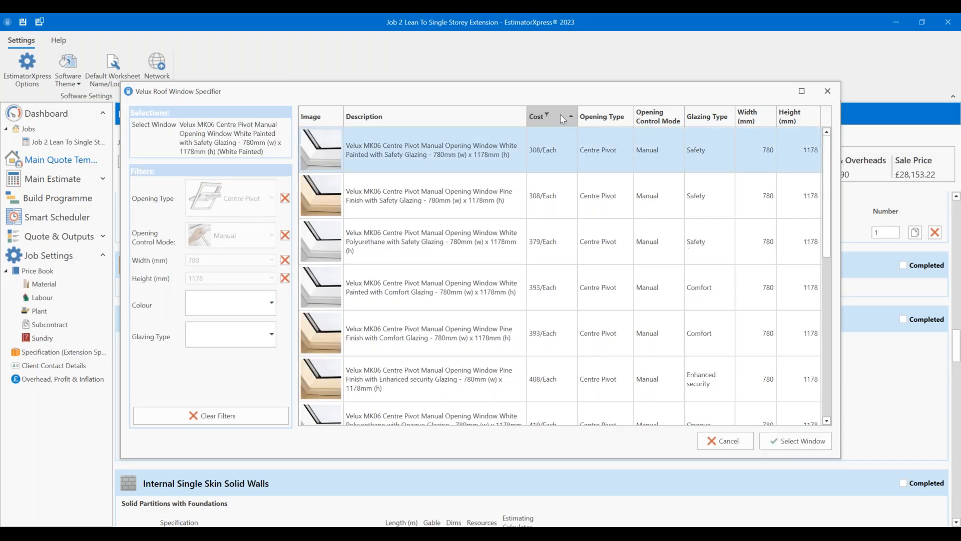
{"action": "left_click", "coordinate": [561, 114]}
{"action": "left_click", "coordinate": [562, 115]}
{"action": "left_click", "coordinate": [547, 114]}
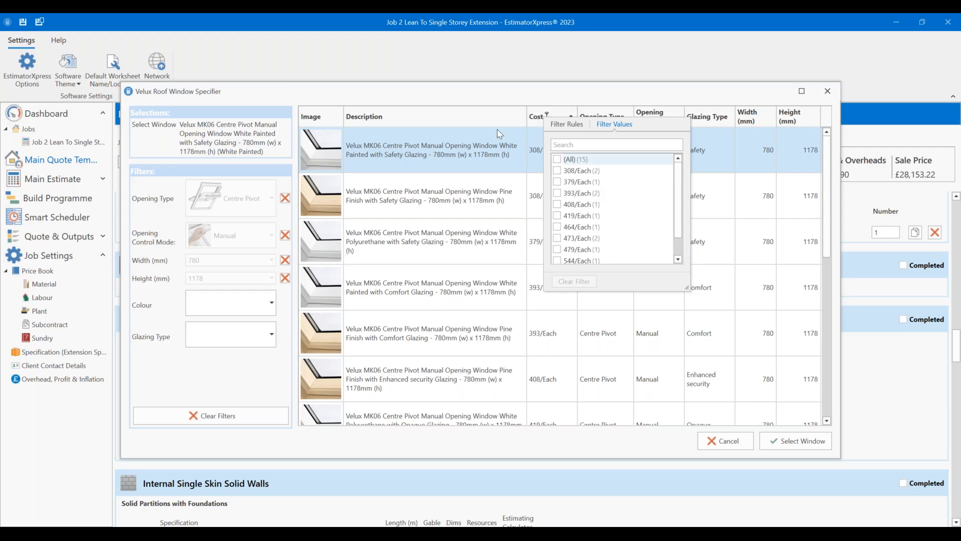
{"action": "left_click", "coordinate": [520, 94]}
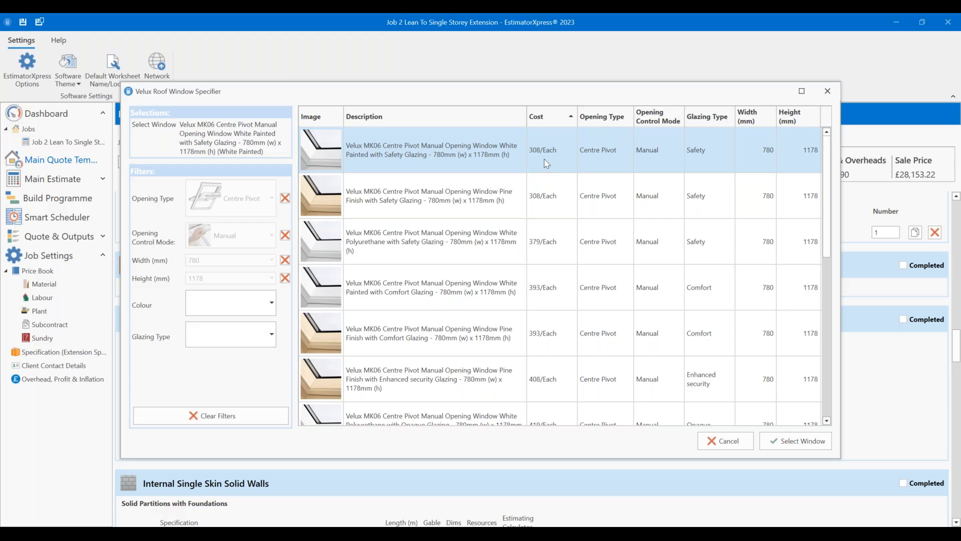
Step: Compare the dearest and cheapest matching roof windows by reversing the cost order, selecting the top entry each time, and restoring ascending order
{"action": "left_click", "coordinate": [554, 122]}
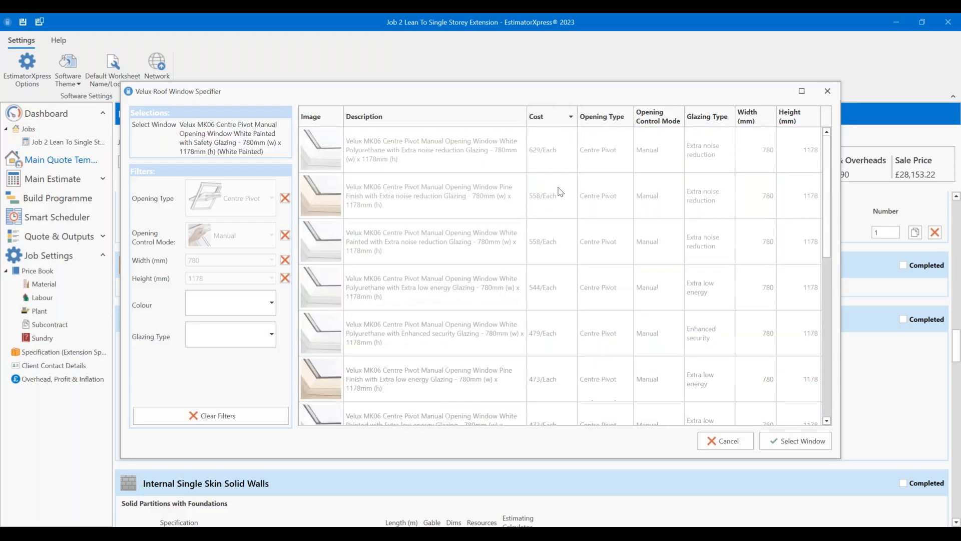
{"action": "left_click", "coordinate": [544, 159]}
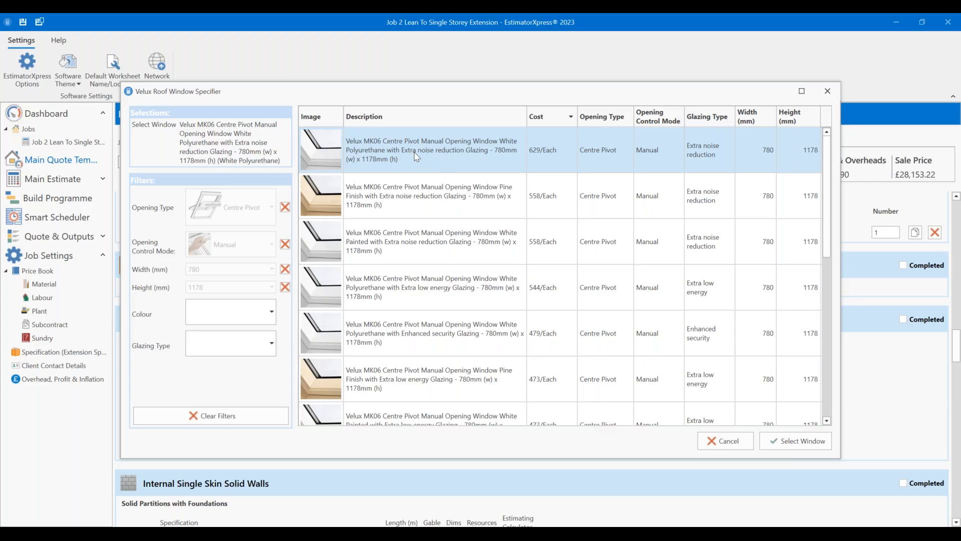
{"action": "left_click", "coordinate": [547, 127]}
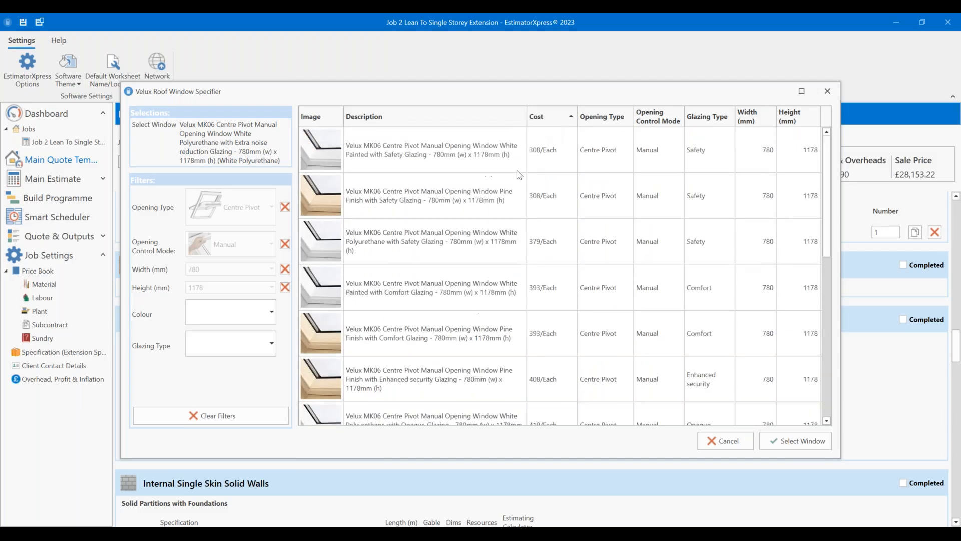
{"action": "left_click", "coordinate": [453, 159]}
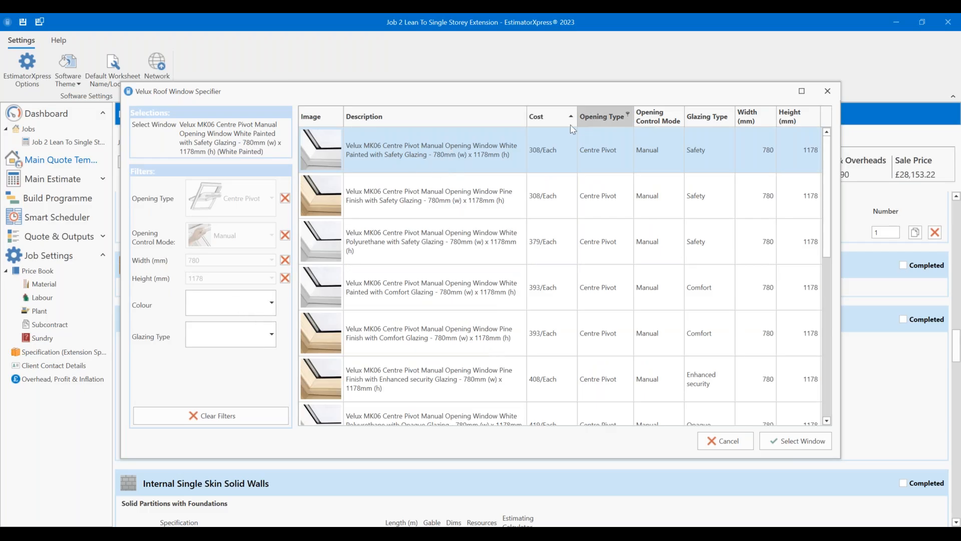
Step: Filter the roof window colour to White Polyurethane
{"action": "left_click", "coordinate": [235, 301]}
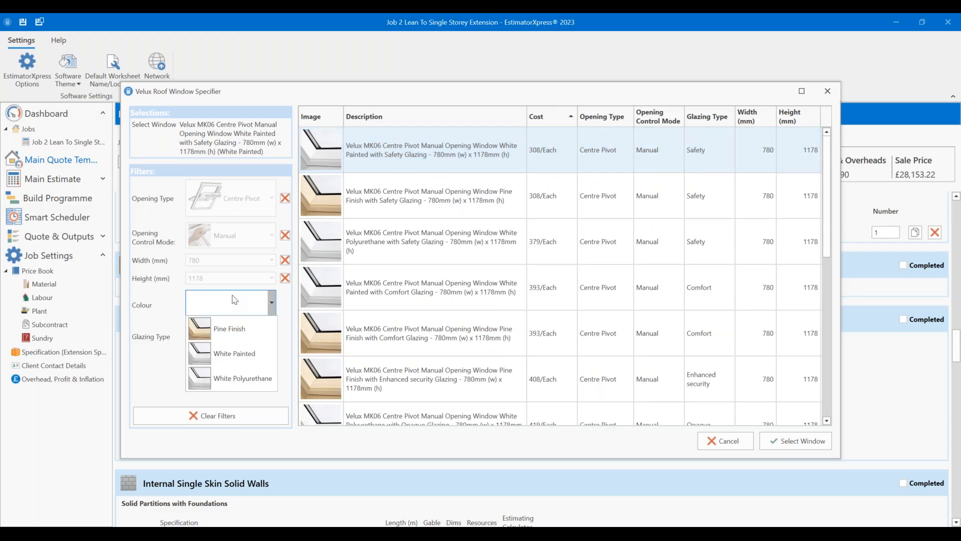
{"action": "left_click", "coordinate": [242, 378]}
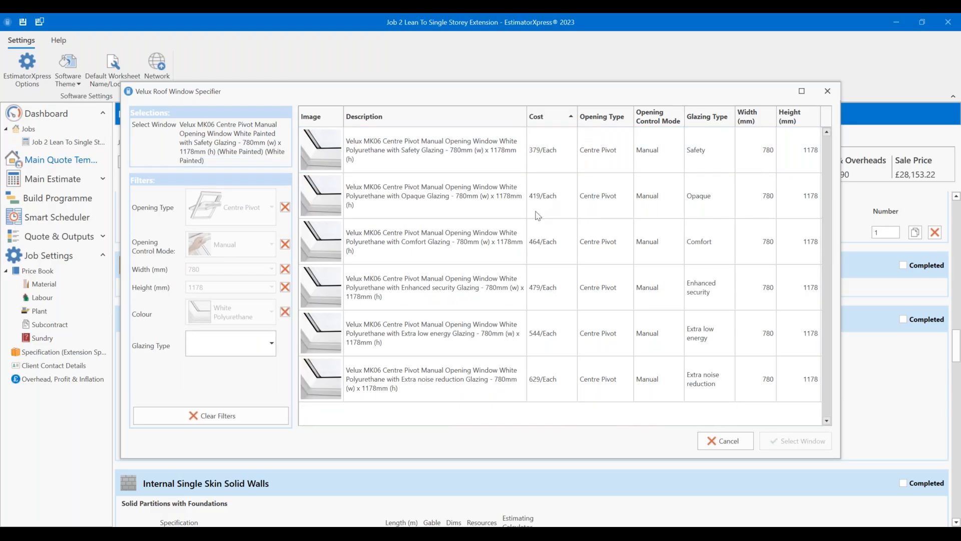
Step: Compare the glazing types of the White Polyurethane roof windows, including Safety, Opaque, Comfort, Enhanced security and Extra noise reduction
{"action": "left_click", "coordinate": [467, 390]}
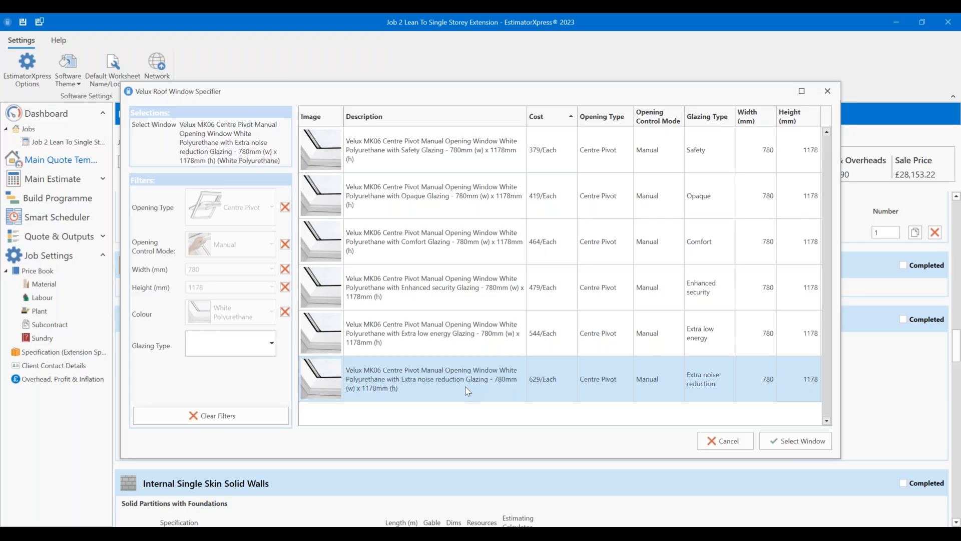
{"action": "left_click", "coordinate": [551, 161]}
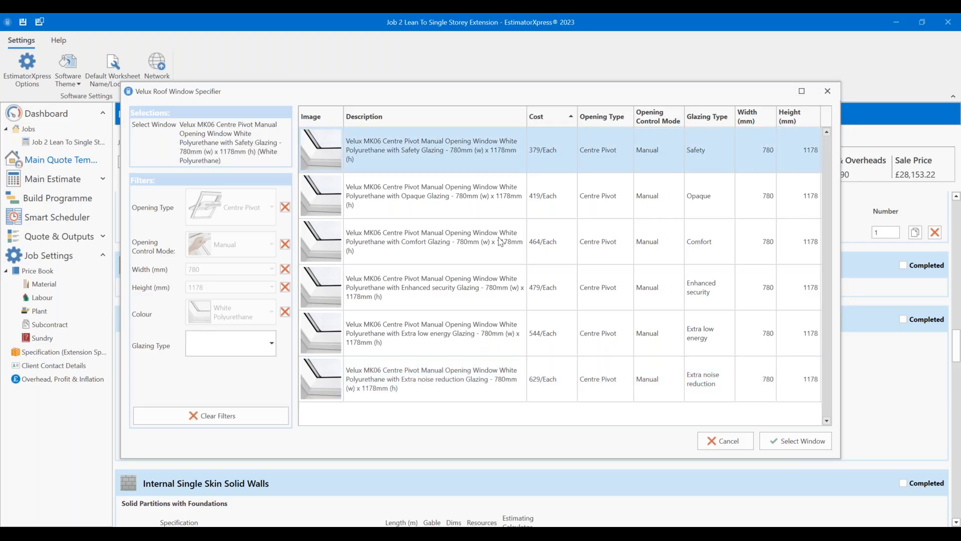
{"action": "left_click", "coordinate": [535, 394]}
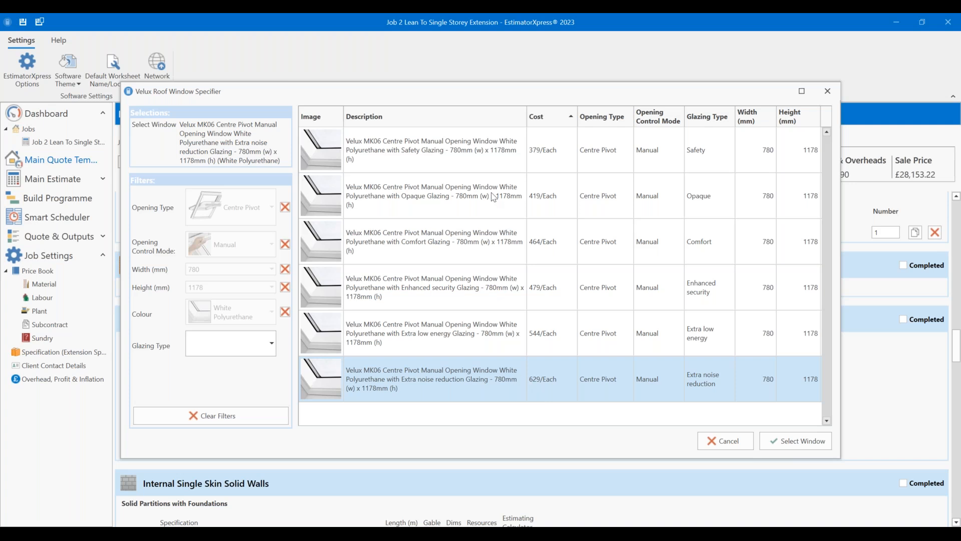
{"action": "left_click", "coordinate": [461, 160]}
{"action": "left_click", "coordinate": [476, 191]}
{"action": "left_click", "coordinate": [484, 240]}
{"action": "left_click", "coordinate": [487, 291]}
{"action": "left_click", "coordinate": [488, 356]}
{"action": "left_click", "coordinate": [486, 400]}
{"action": "left_click", "coordinate": [447, 160]}
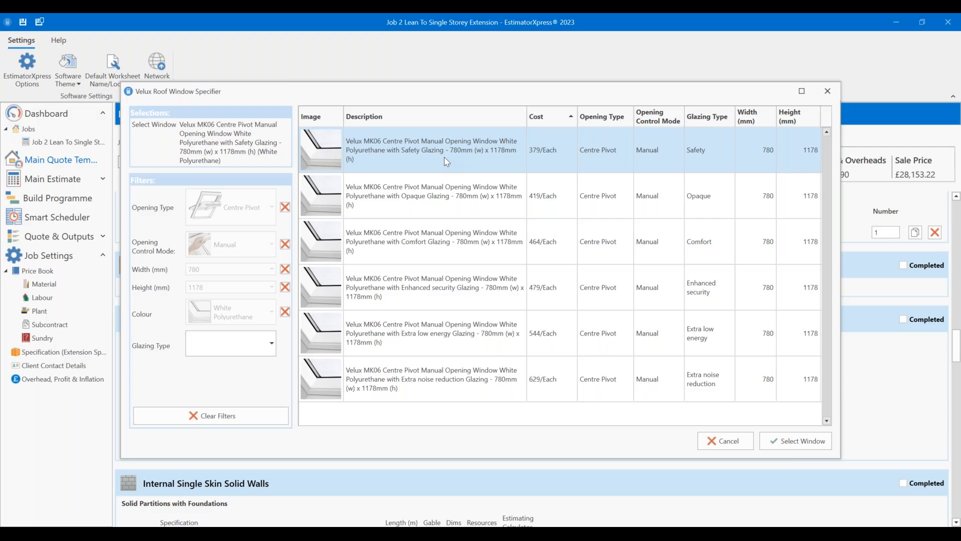
{"action": "left_click", "coordinate": [443, 202]}
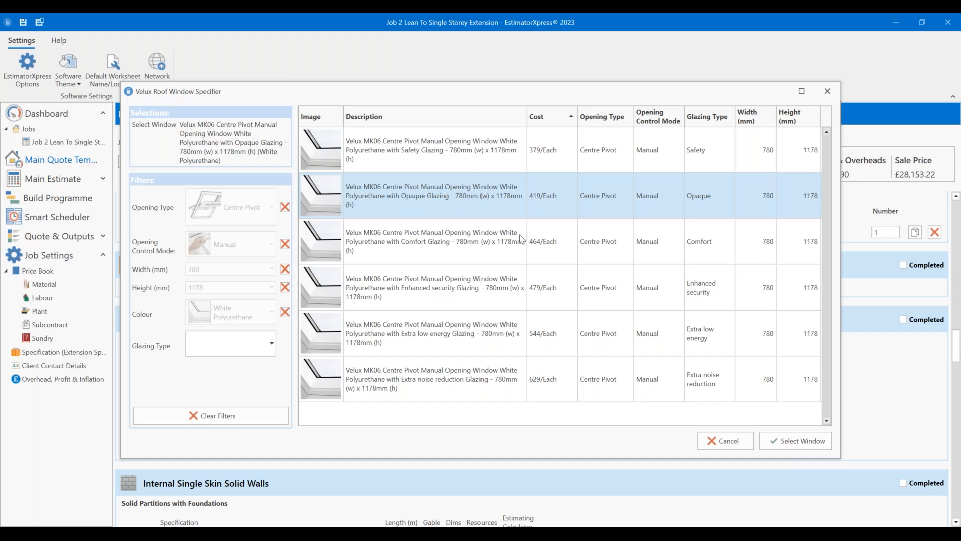
{"action": "left_click", "coordinate": [482, 254]}
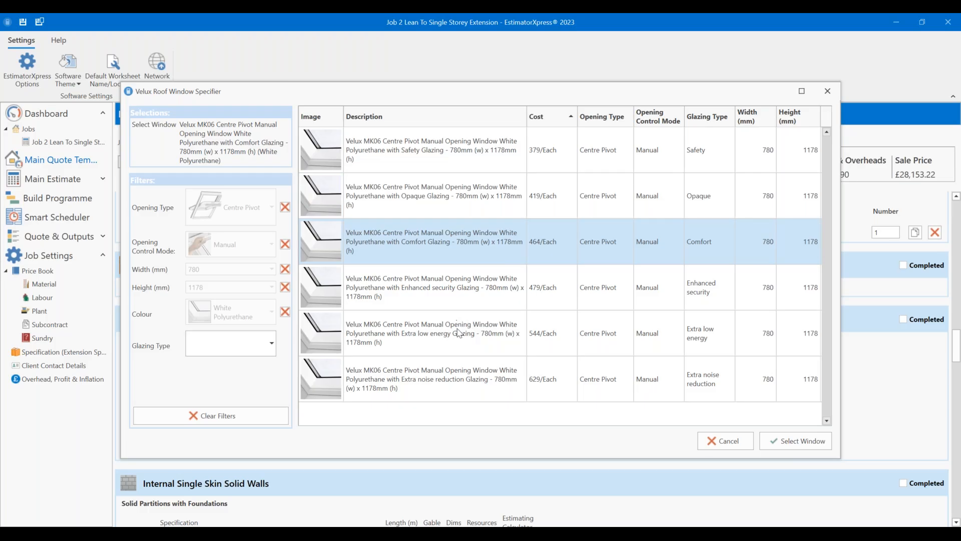
{"action": "left_click", "coordinate": [452, 297]}
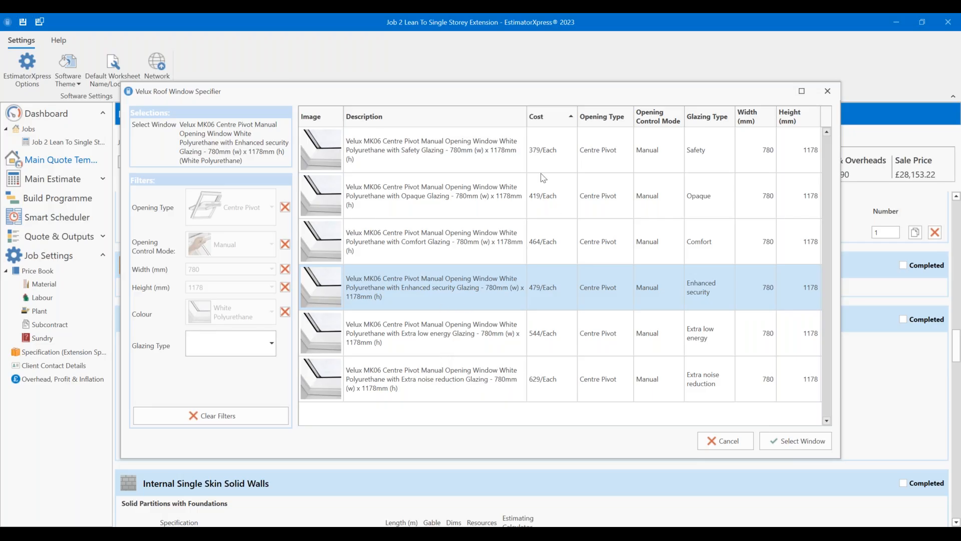
Step: Choose the White Polyurethane roof window with Safety Glazing and keep its EDW Standard Window Flashing after checking the flashing alternatives
{"action": "left_click", "coordinate": [509, 167]}
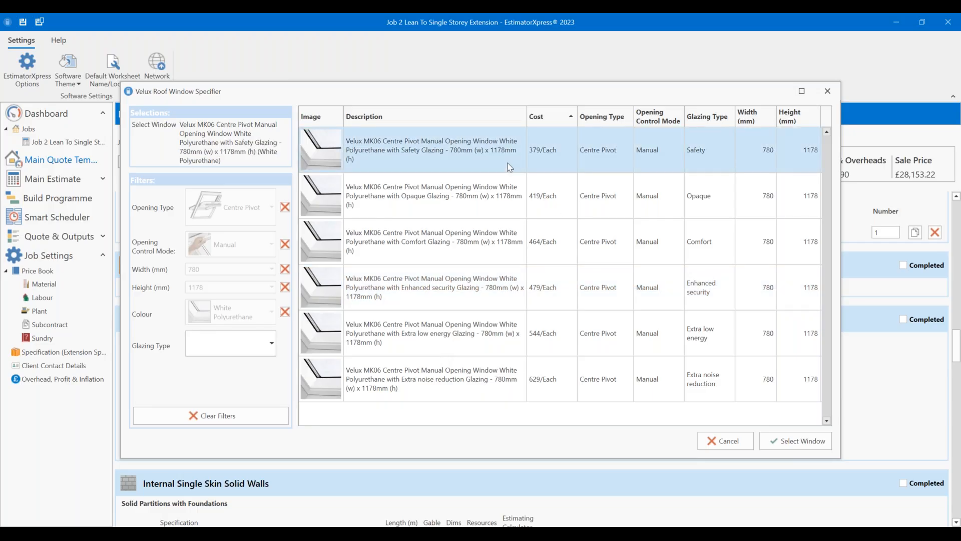
{"action": "left_click", "coordinate": [814, 450]}
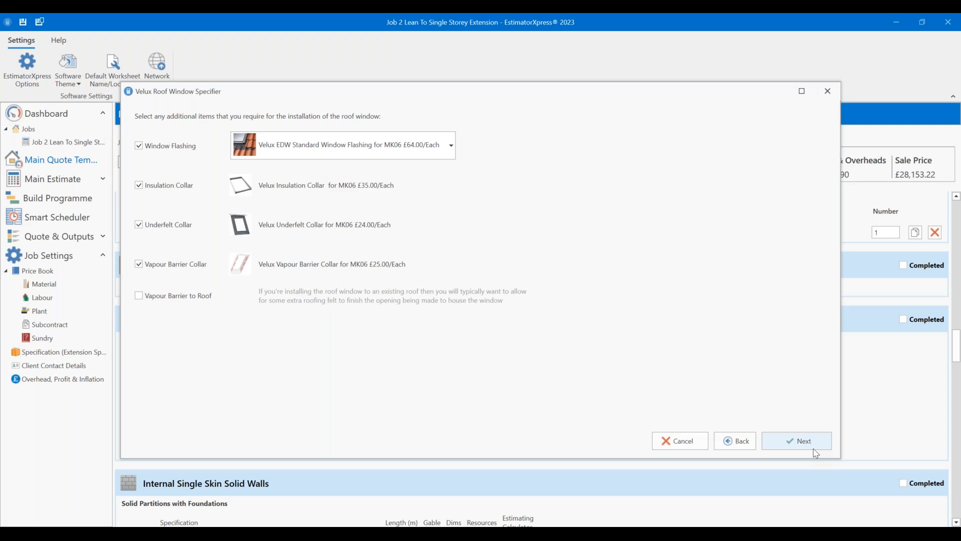
{"action": "left_click", "coordinate": [452, 143]}
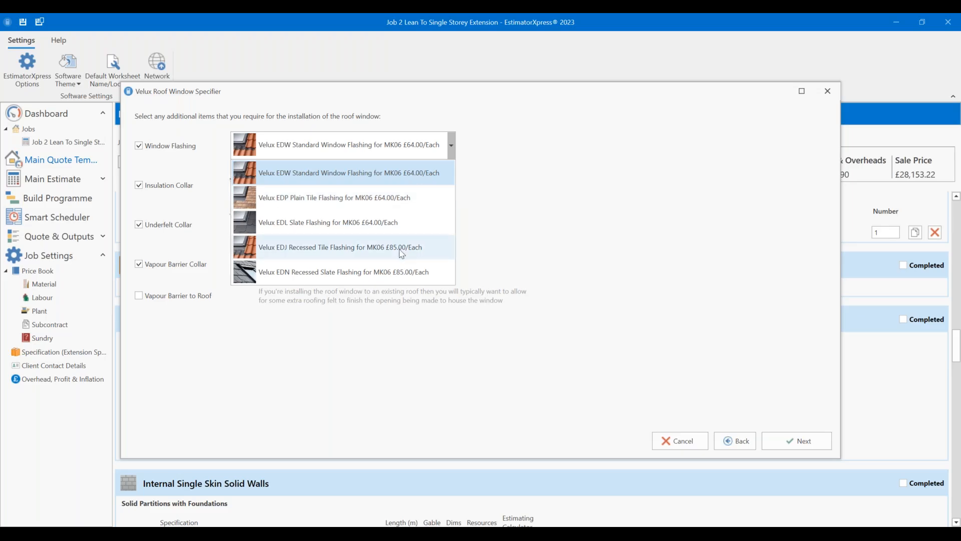
{"action": "left_click", "coordinate": [541, 233]}
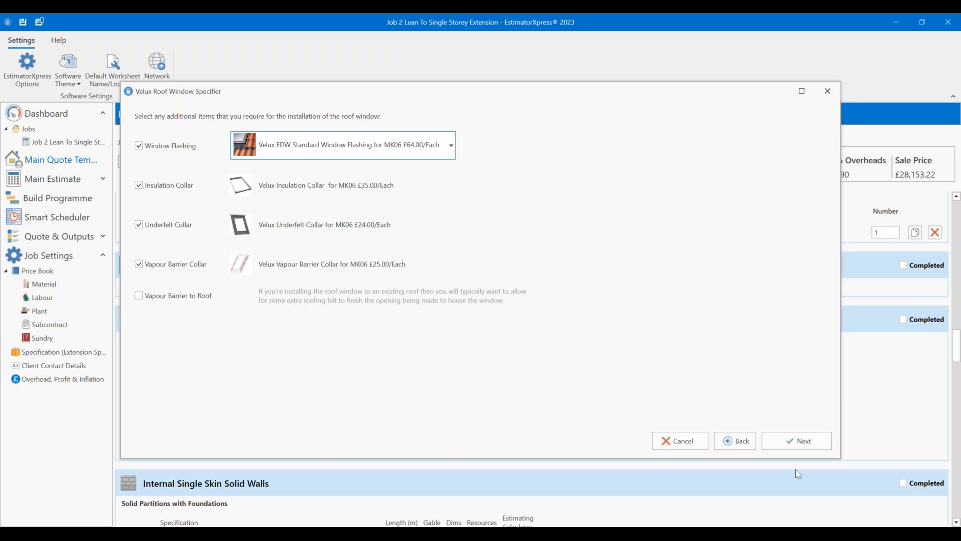
{"action": "left_click", "coordinate": [798, 441]}
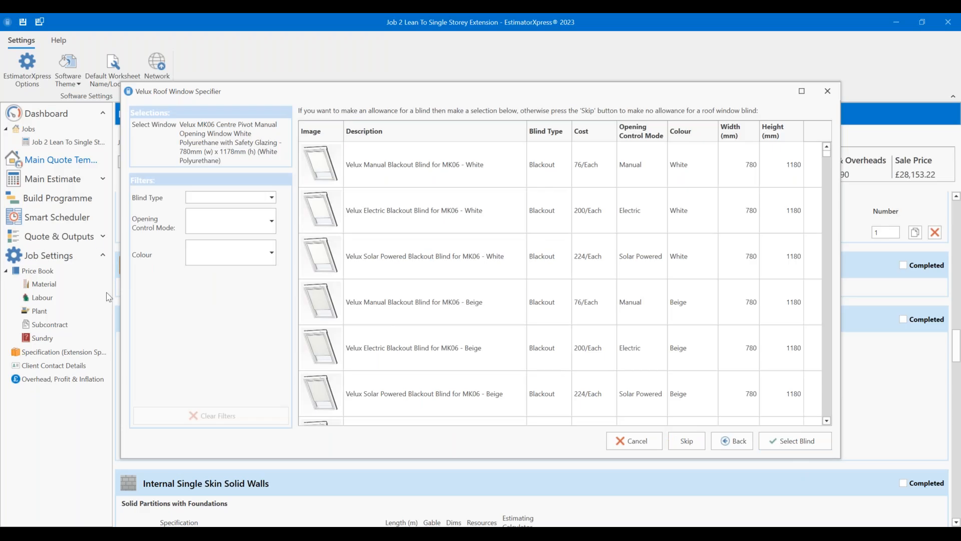
Step: Finish the roof window specification without a blind at the suggested prices and set the number of roof windows to 2
{"action": "left_click", "coordinate": [690, 445]}
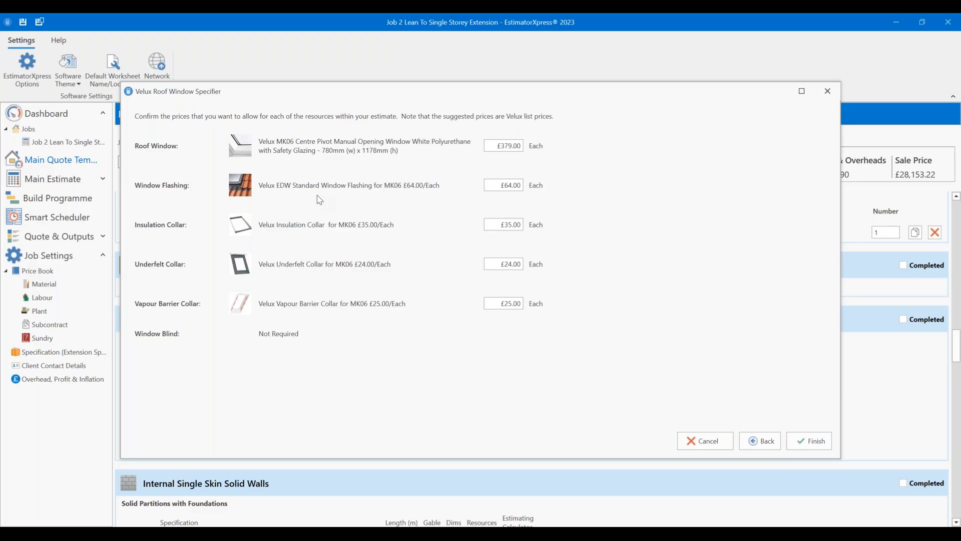
{"action": "left_click", "coordinate": [815, 441]}
{"action": "key", "text": "Return"}
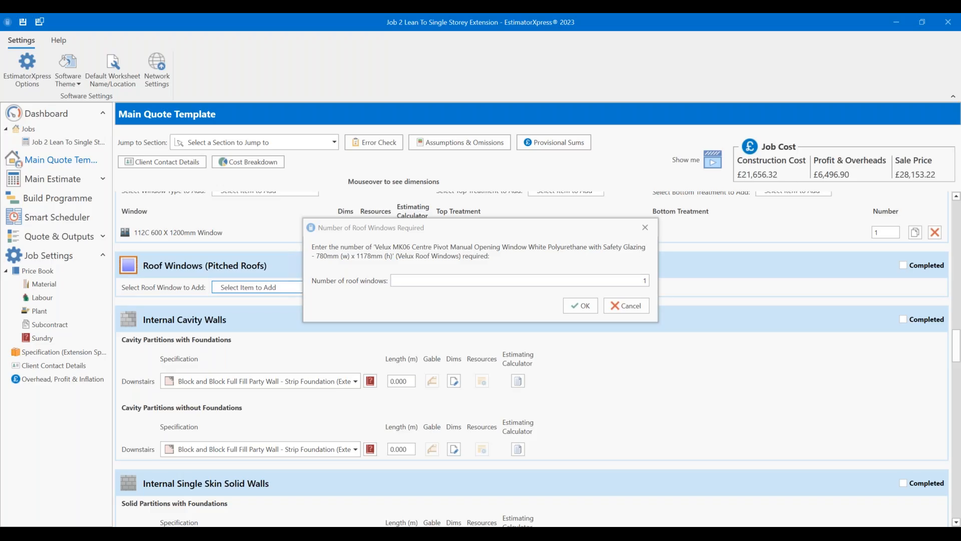
{"action": "left_click", "coordinate": [642, 279]}
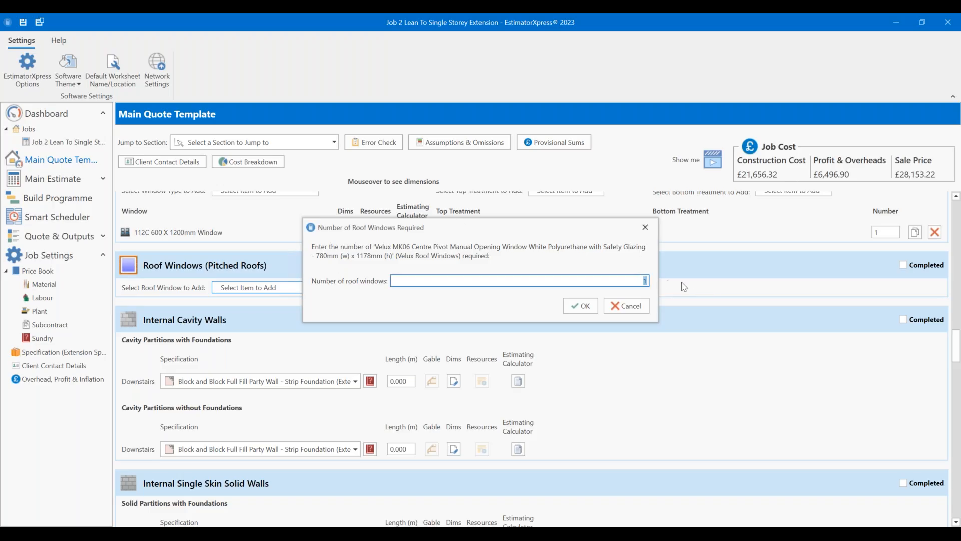
{"action": "type", "text": "2"}
{"action": "left_click", "coordinate": [593, 306]}
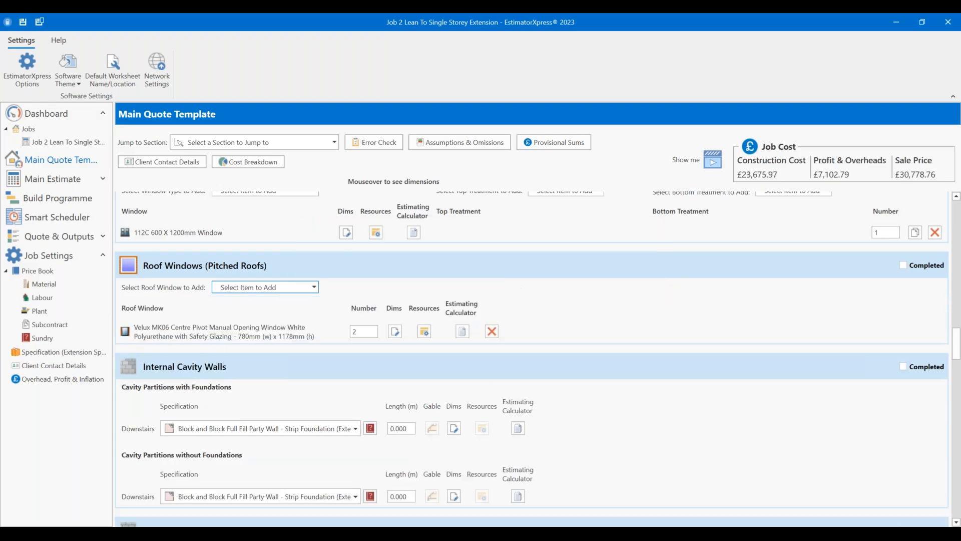
Step: Review the roof window entry and the internal cavity, single skin solid and lightweight wall sections of the quote template
{"action": "scroll", "coordinate": [515, 296], "scroll_direction": "down", "scroll_amount": 3}
{"action": "scroll", "coordinate": [510, 294], "scroll_direction": "up", "scroll_amount": 1}
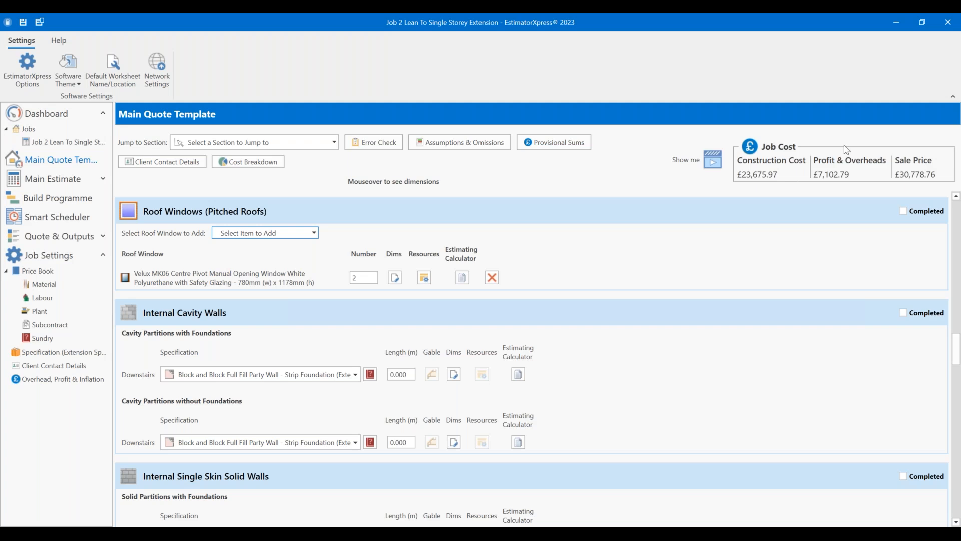
{"action": "scroll", "coordinate": [596, 375], "scroll_direction": "down", "scroll_amount": 1}
{"action": "scroll", "coordinate": [597, 375], "scroll_direction": "down", "scroll_amount": 4}
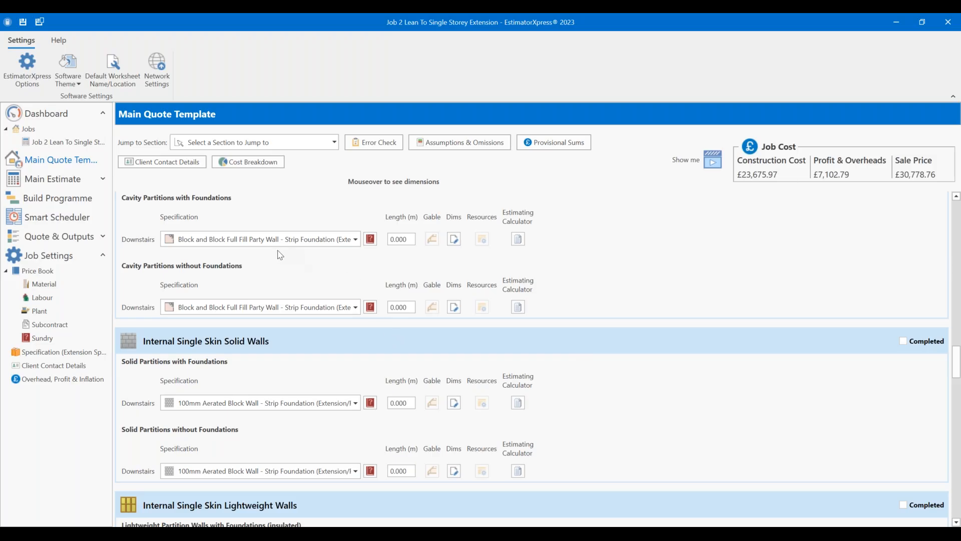
{"action": "scroll", "coordinate": [263, 268], "scroll_direction": "down", "scroll_amount": 1}
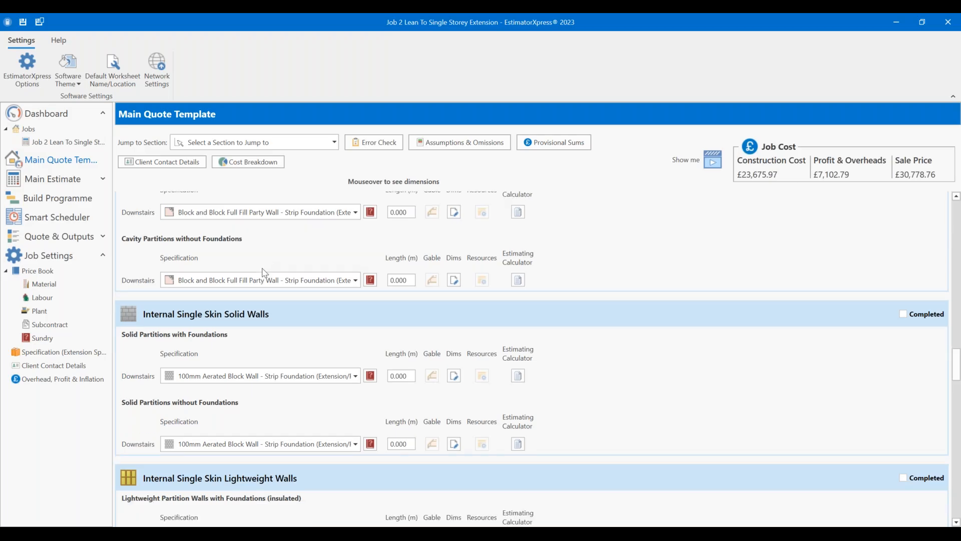
{"action": "scroll", "coordinate": [262, 270], "scroll_direction": "down", "scroll_amount": 1}
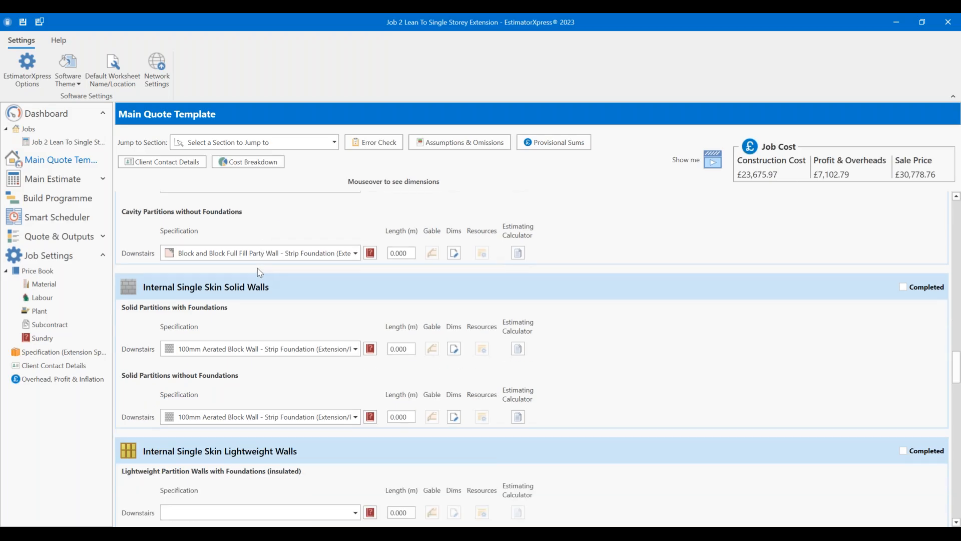
{"action": "scroll", "coordinate": [261, 270], "scroll_direction": "up", "scroll_amount": 5}
{"action": "scroll", "coordinate": [225, 280], "scroll_direction": "up", "scroll_amount": 1}
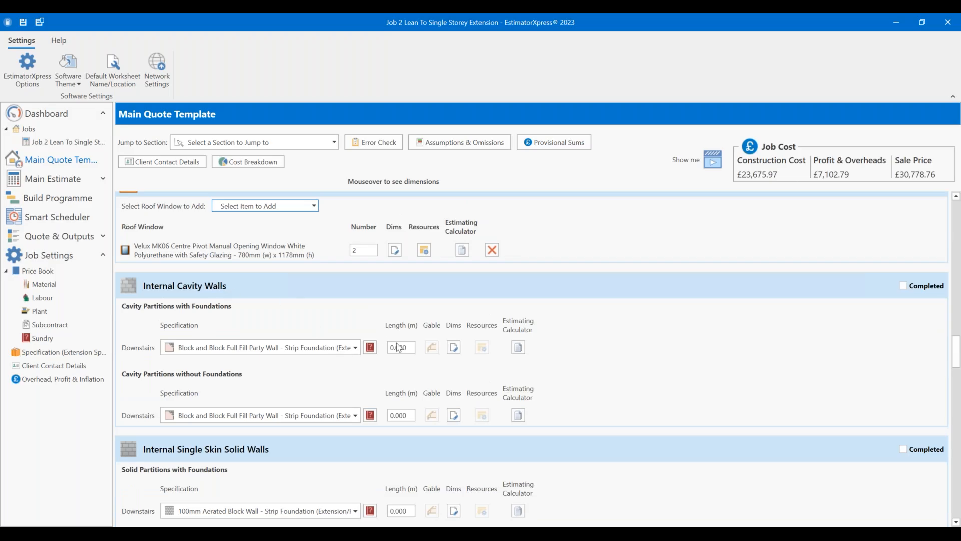
{"action": "scroll", "coordinate": [331, 380], "scroll_direction": "down", "scroll_amount": 5}
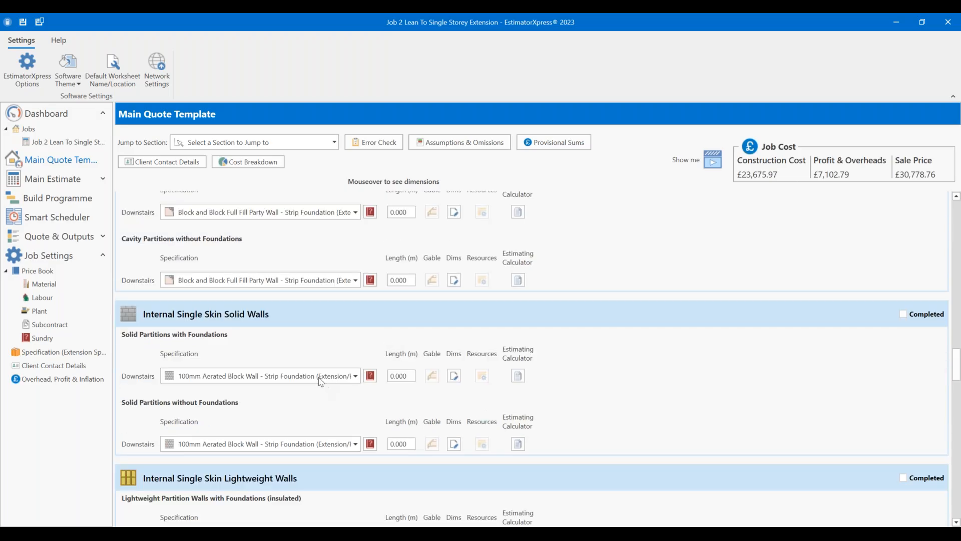
{"action": "scroll", "coordinate": [301, 362], "scroll_direction": "down", "scroll_amount": 2}
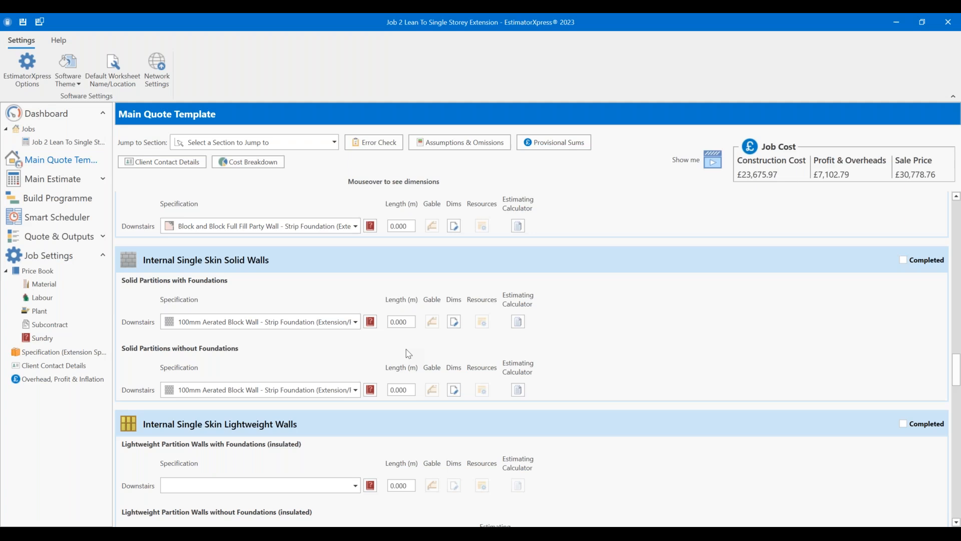
{"action": "scroll", "coordinate": [292, 294], "scroll_direction": "down", "scroll_amount": 6}
{"action": "scroll", "coordinate": [258, 344], "scroll_direction": "down", "scroll_amount": 2}
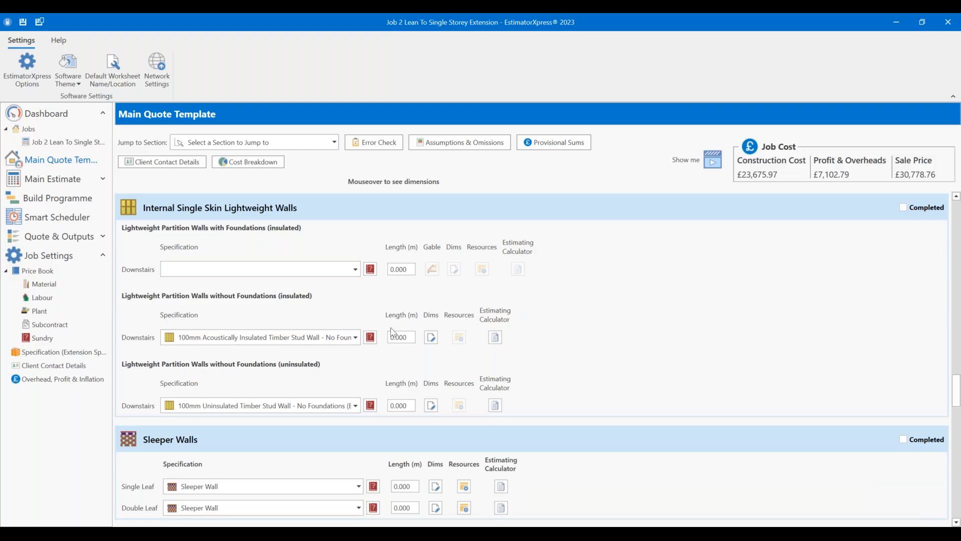
{"action": "left_click_drag", "start_coordinate": [411, 338], "coordinate": [322, 338]}
{"action": "left_click", "coordinate": [660, 269]}
Step: Examine the Sleeper Walls section and the door types that can be added under Internal Doors
{"action": "scroll", "coordinate": [656, 270], "scroll_direction": "down", "scroll_amount": 3}
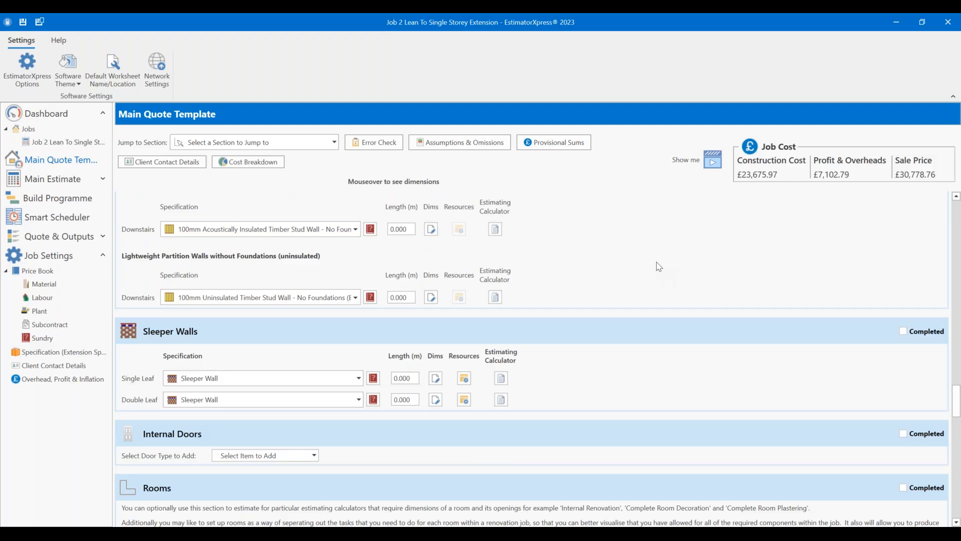
{"action": "scroll", "coordinate": [653, 269], "scroll_direction": "down", "scroll_amount": 3}
{"action": "scroll", "coordinate": [605, 282], "scroll_direction": "up", "scroll_amount": 4}
{"action": "scroll", "coordinate": [350, 346], "scroll_direction": "down", "scroll_amount": 1}
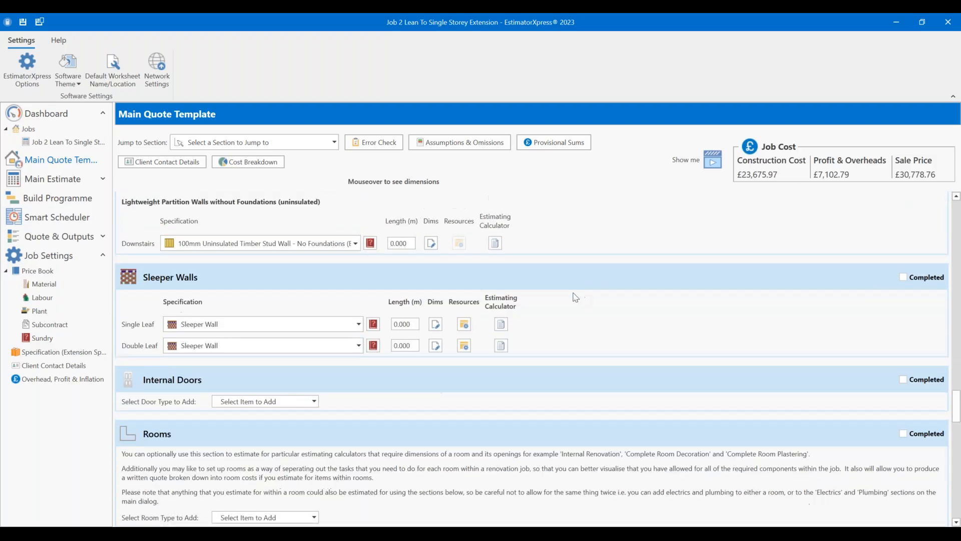
{"action": "left_click", "coordinate": [258, 403]}
{"action": "scroll", "coordinate": [280, 330], "scroll_direction": "down", "scroll_amount": 1}
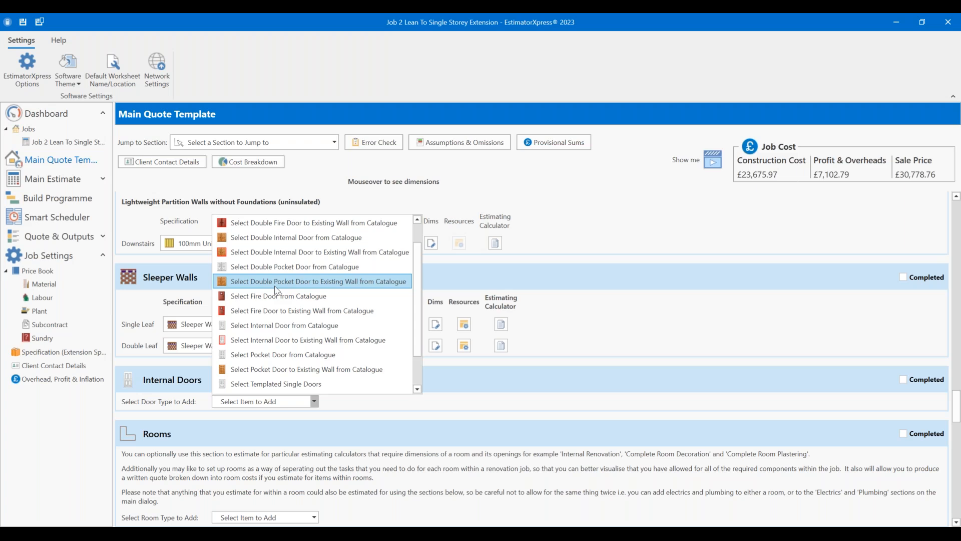
{"action": "left_click", "coordinate": [640, 361]}
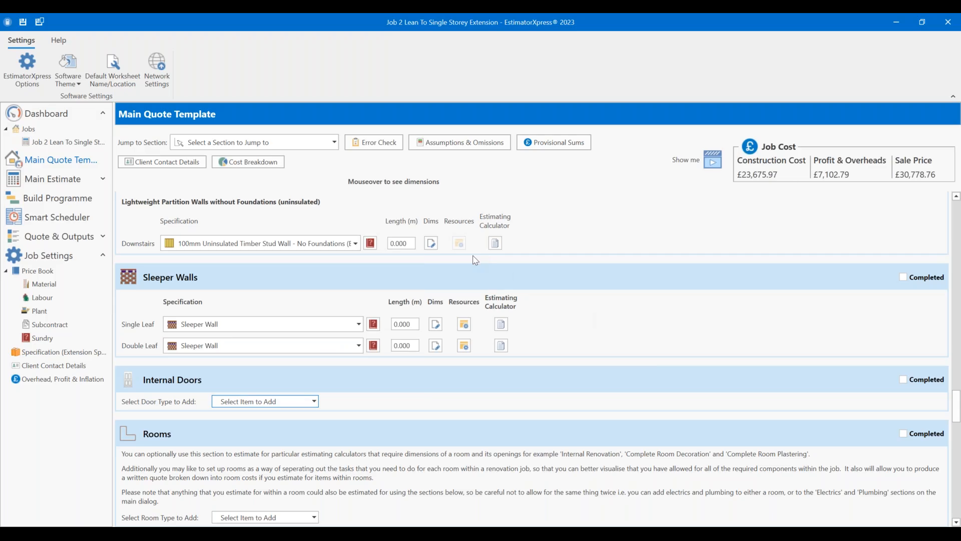
Step: Review the Rooms, Plastering, Decoration, and Structural Beams and Posts sections of the quote template
{"action": "scroll", "coordinate": [477, 261], "scroll_direction": "down", "scroll_amount": 2}
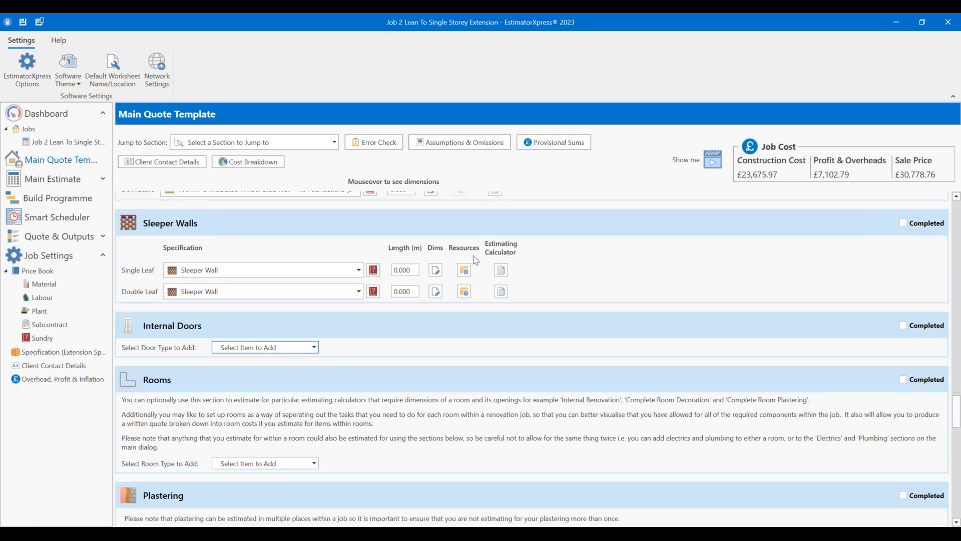
{"action": "scroll", "coordinate": [478, 261], "scroll_direction": "up", "scroll_amount": 2}
{"action": "scroll", "coordinate": [422, 314], "scroll_direction": "up", "scroll_amount": 1}
{"action": "scroll", "coordinate": [419, 315], "scroll_direction": "down", "scroll_amount": 1}
{"action": "scroll", "coordinate": [413, 305], "scroll_direction": "down", "scroll_amount": 3}
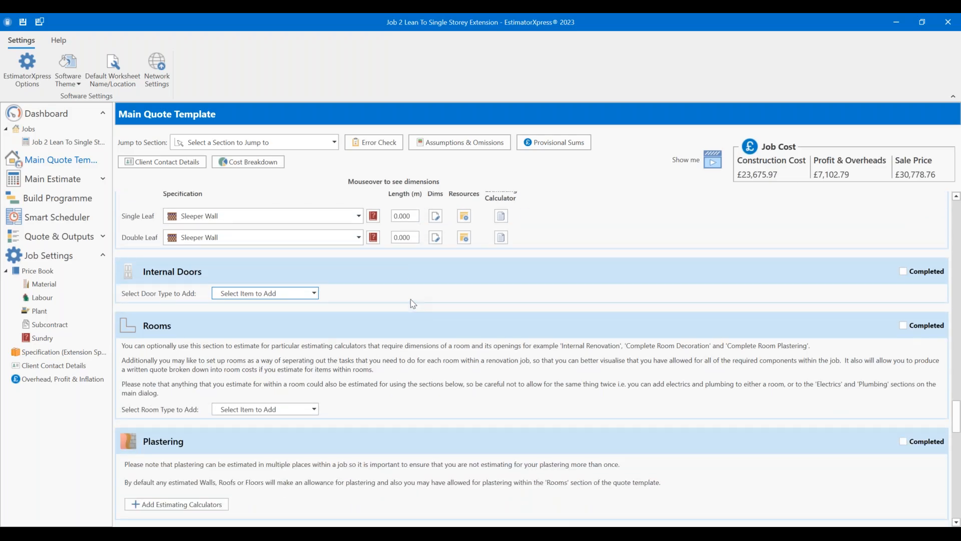
{"action": "scroll", "coordinate": [411, 299], "scroll_direction": "down", "scroll_amount": 1}
{"action": "scroll", "coordinate": [397, 286], "scroll_direction": "down", "scroll_amount": 2}
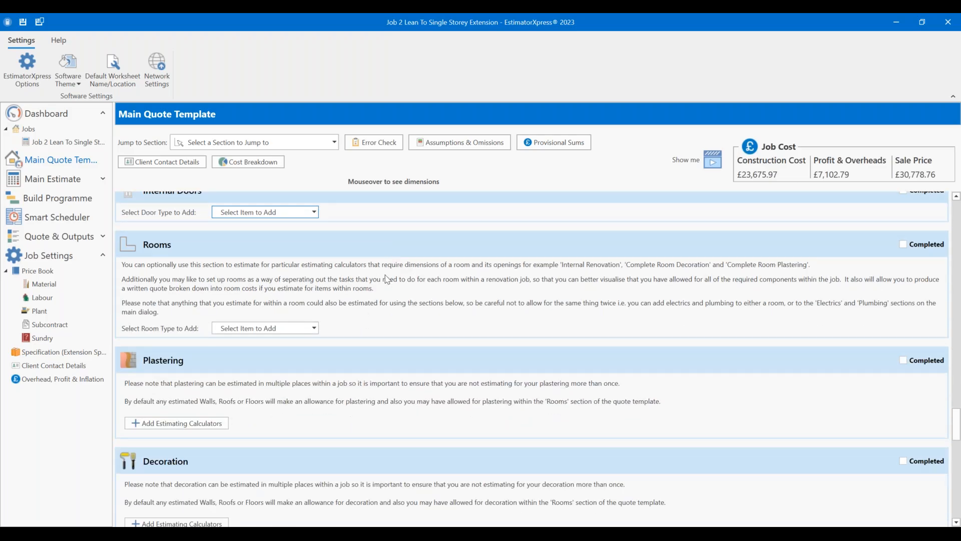
{"action": "scroll", "coordinate": [388, 281], "scroll_direction": "down", "scroll_amount": 2}
{"action": "scroll", "coordinate": [383, 278], "scroll_direction": "up", "scroll_amount": 1}
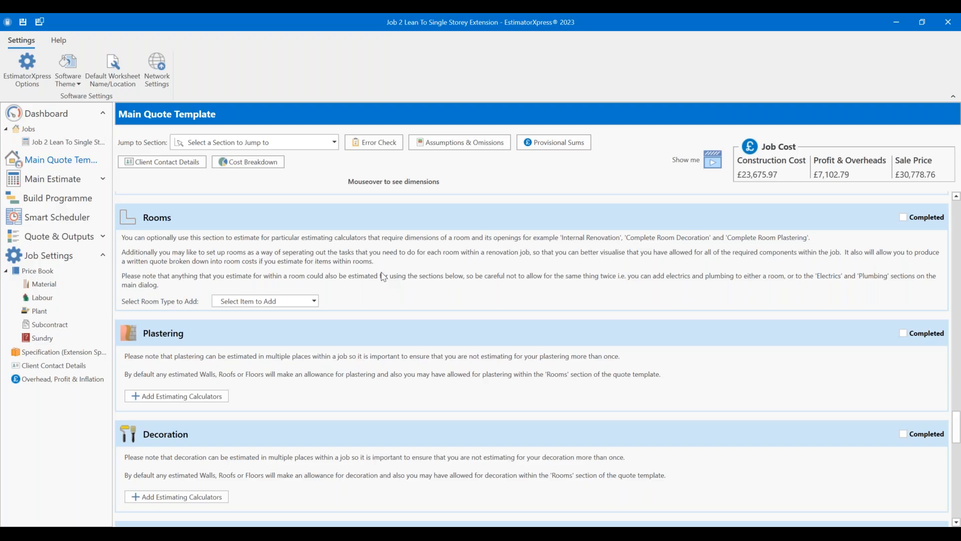
{"action": "scroll", "coordinate": [381, 278], "scroll_direction": "down", "scroll_amount": 3}
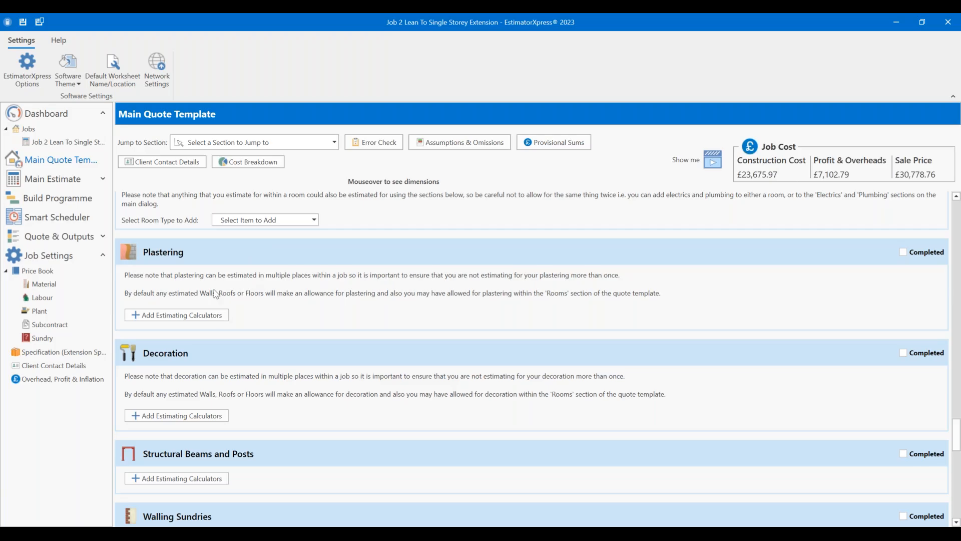
{"action": "scroll", "coordinate": [185, 264], "scroll_direction": "down", "scroll_amount": 3}
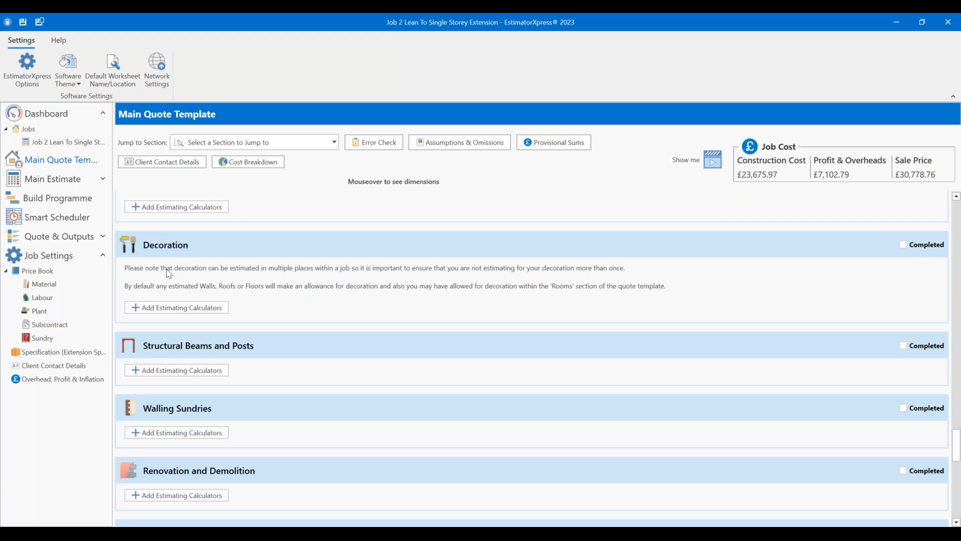
{"action": "scroll", "coordinate": [175, 276], "scroll_direction": "down", "scroll_amount": 2}
{"action": "scroll", "coordinate": [186, 286], "scroll_direction": "down", "scroll_amount": 1}
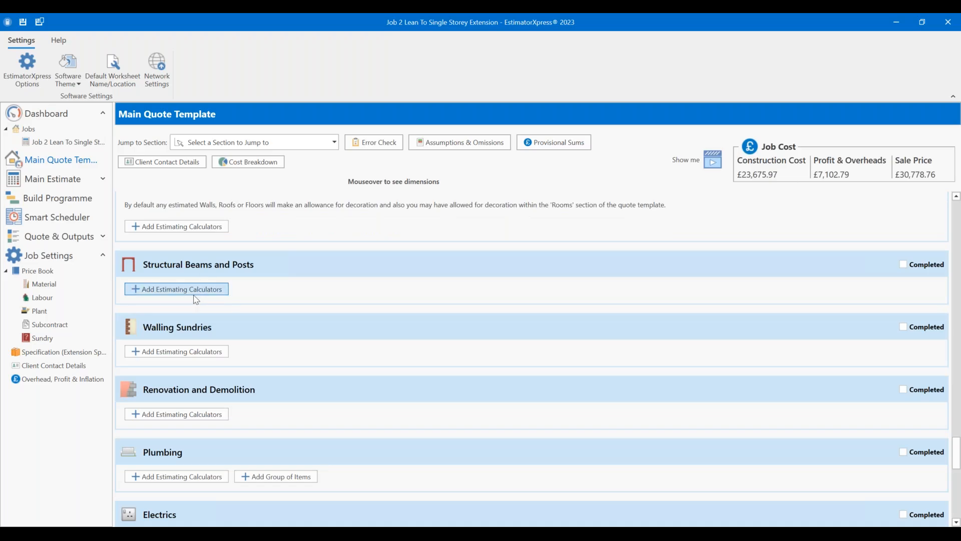
Step: Examine the Steel Beam and Steel Post calculators available under Structural Beams and Posts without adding any
{"action": "left_click", "coordinate": [195, 300]}
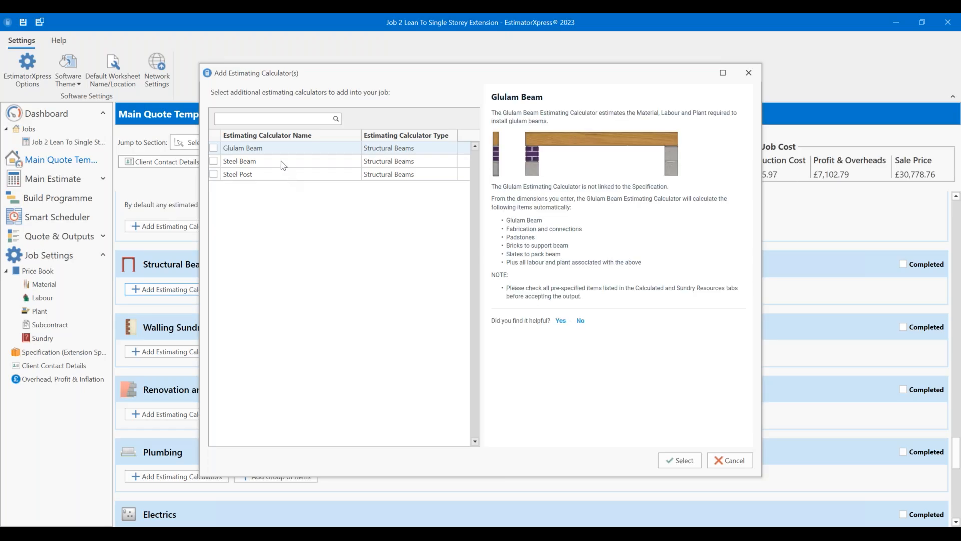
{"action": "left_click", "coordinate": [281, 161]}
{"action": "left_click", "coordinate": [285, 174]}
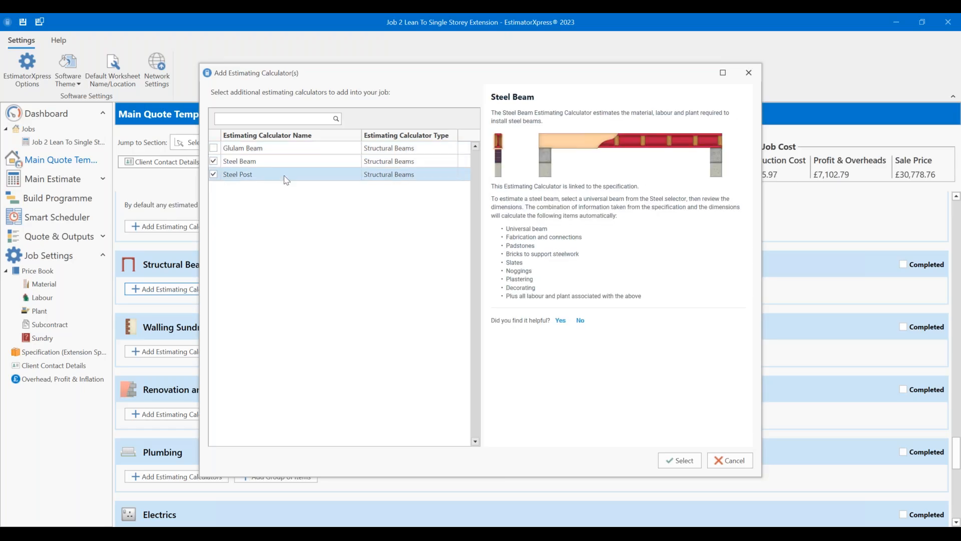
{"action": "left_click", "coordinate": [281, 173]}
{"action": "left_click", "coordinate": [280, 161]}
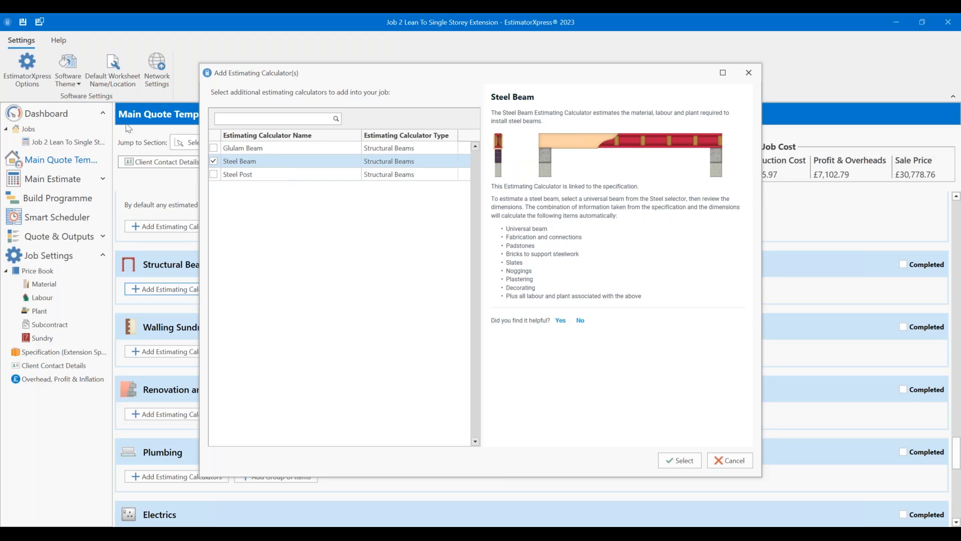
{"action": "left_click", "coordinate": [268, 166]}
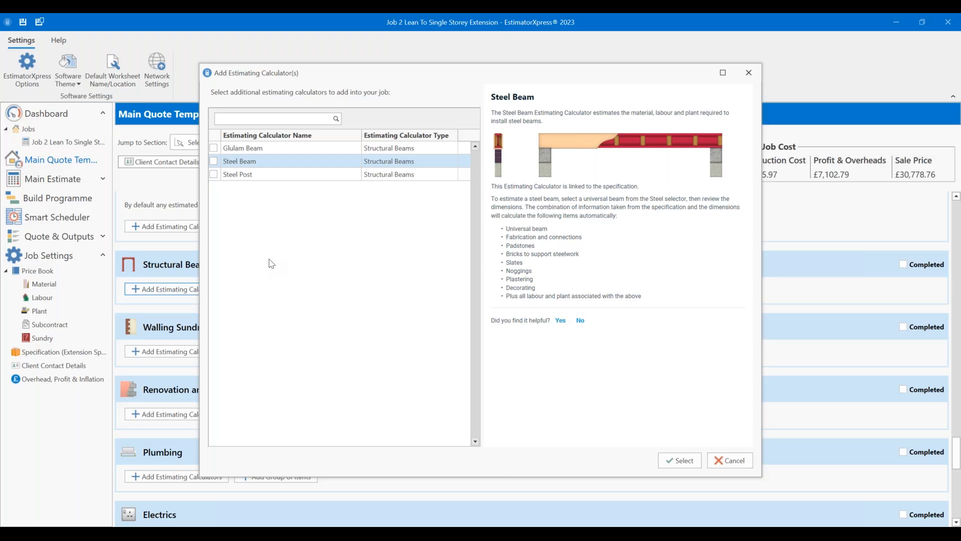
{"action": "left_click", "coordinate": [719, 461]}
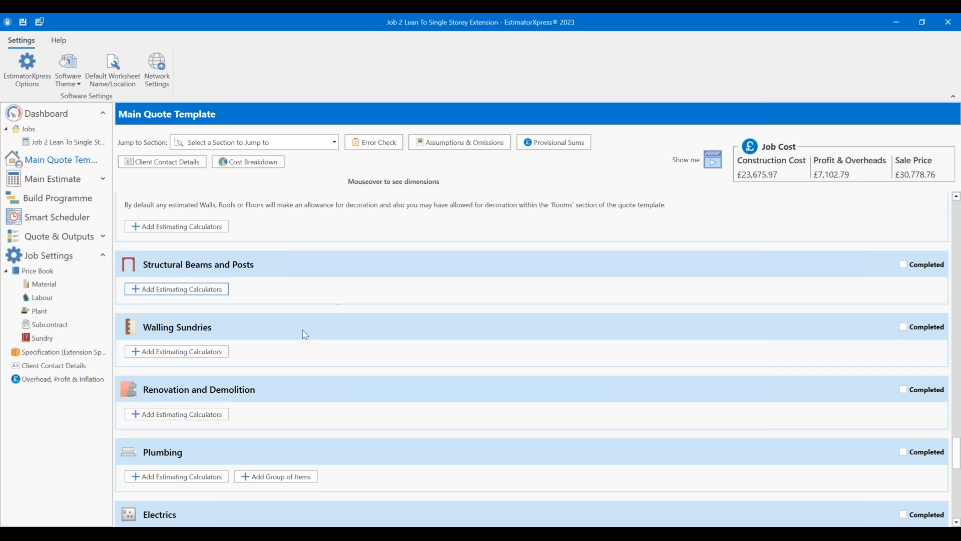
Step: Examine the chimney, chimney stack and horizontal and vertical timber cladding calculators available under Walling Sundries
{"action": "scroll", "coordinate": [302, 333], "scroll_direction": "down", "scroll_amount": 2}
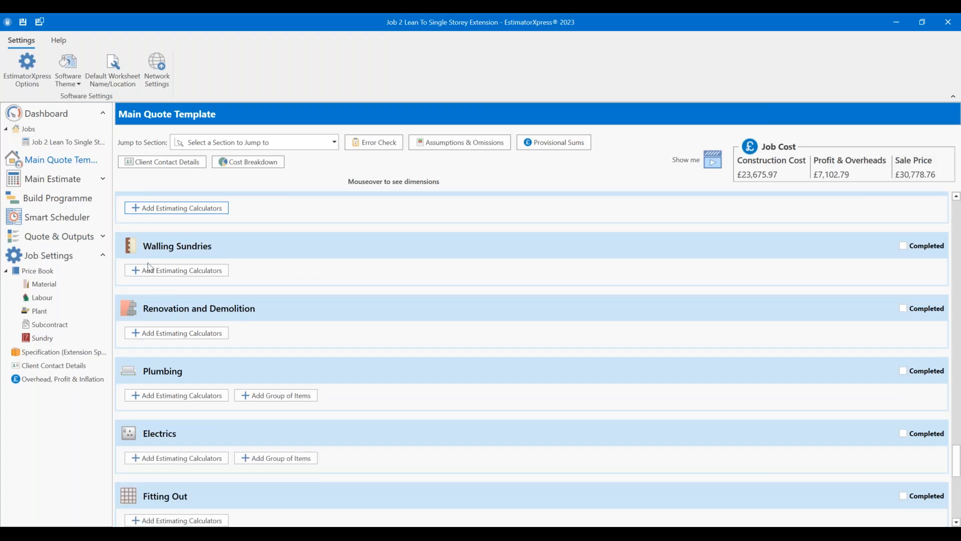
{"action": "left_click", "coordinate": [190, 271]}
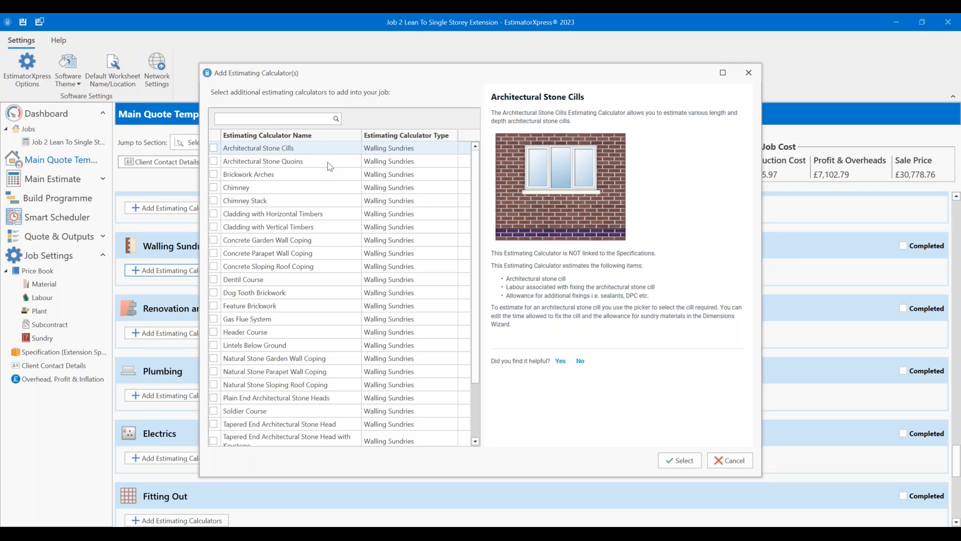
{"action": "left_click", "coordinate": [329, 188]}
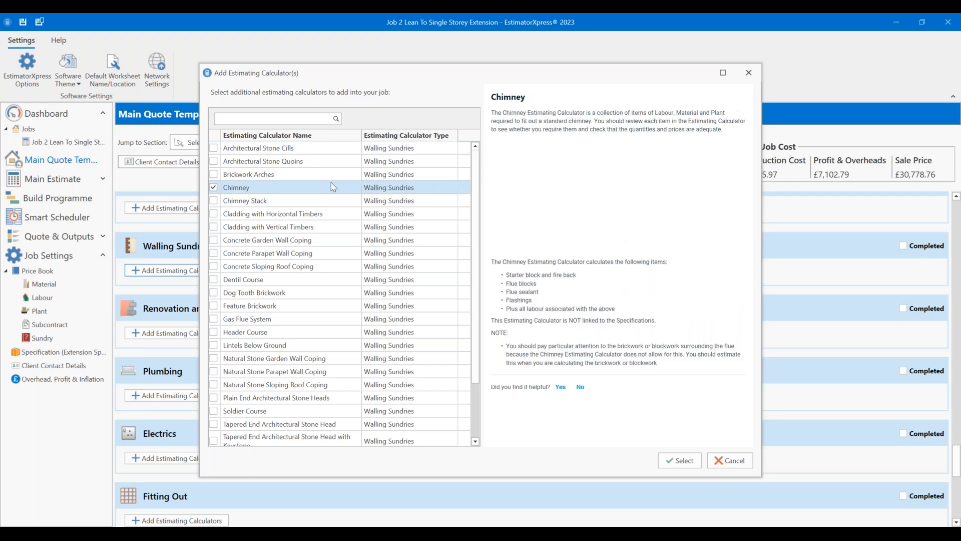
{"action": "left_click", "coordinate": [321, 212]}
{"action": "left_click", "coordinate": [321, 205]}
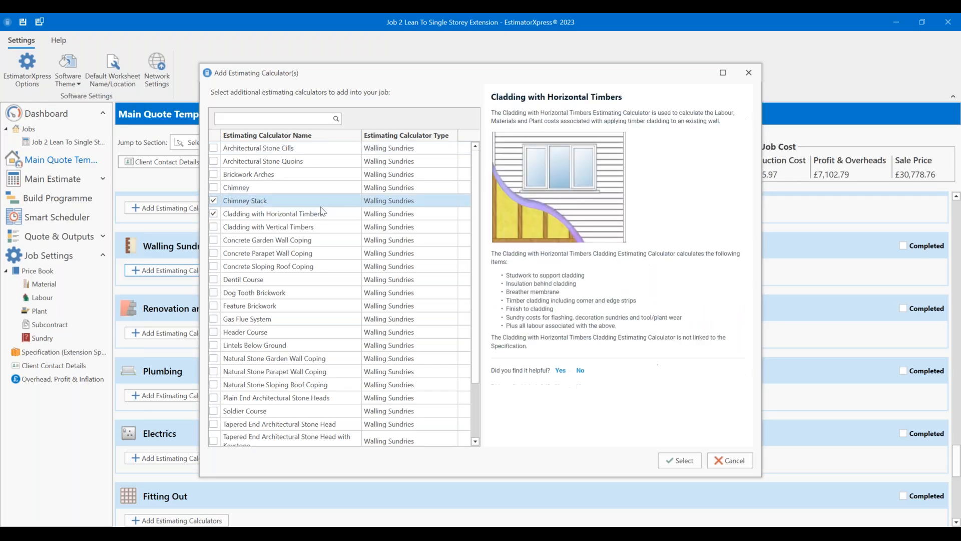
{"action": "left_click", "coordinate": [317, 214]}
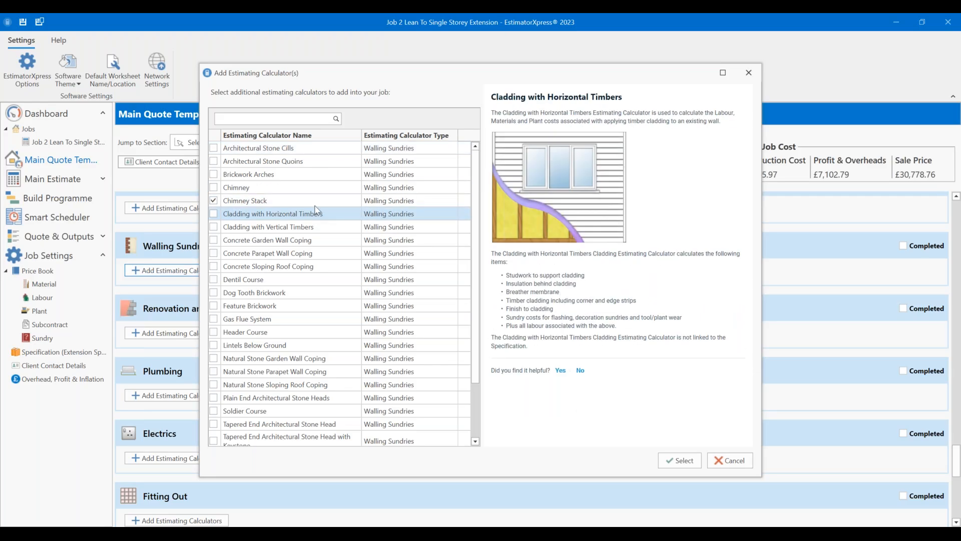
{"action": "left_click", "coordinate": [317, 203]}
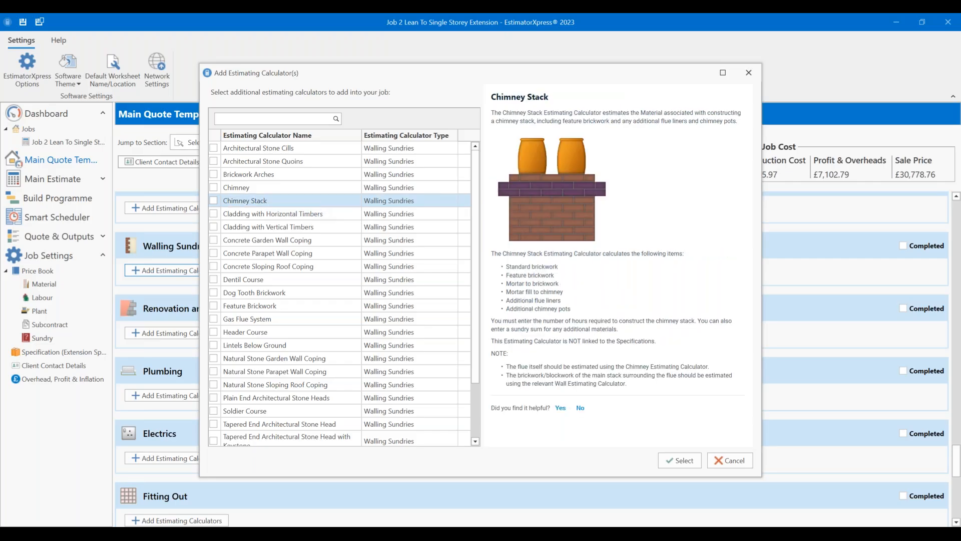
{"action": "left_click", "coordinate": [321, 214]}
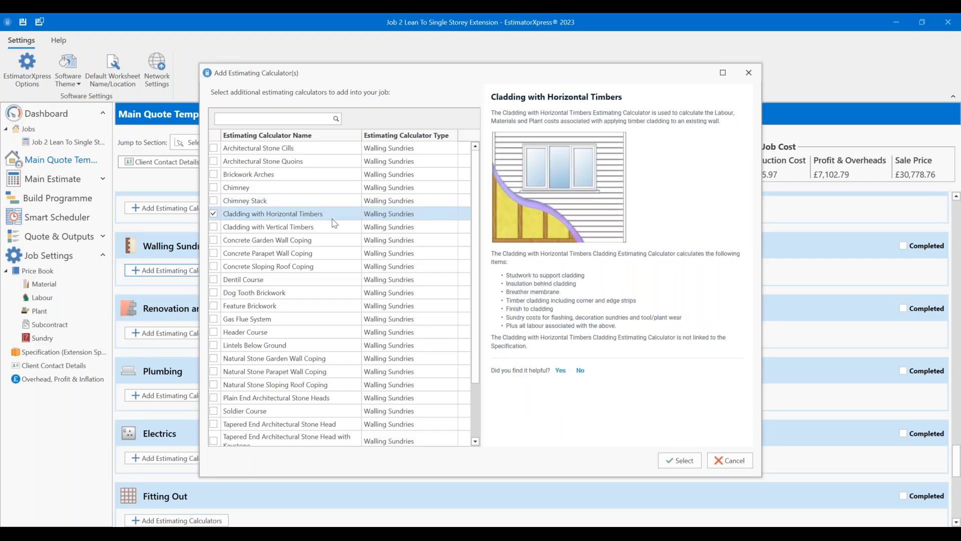
{"action": "left_click", "coordinate": [333, 223]}
{"action": "left_click", "coordinate": [331, 226]}
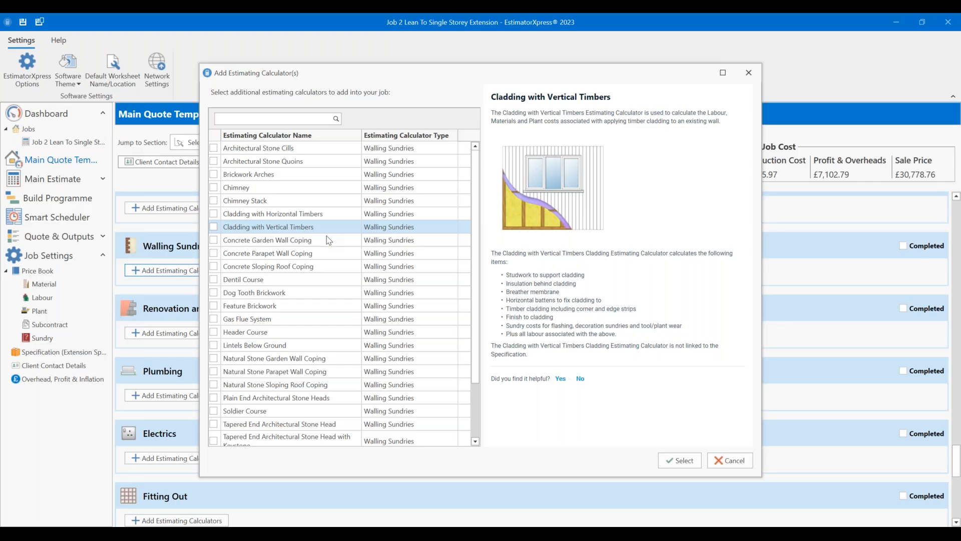
Step: Examine the Gas Flue System, Header Course and Lintels Below Ground calculators in the Walling Sundries list
{"action": "scroll", "coordinate": [328, 240], "scroll_direction": "down", "scroll_amount": 1}
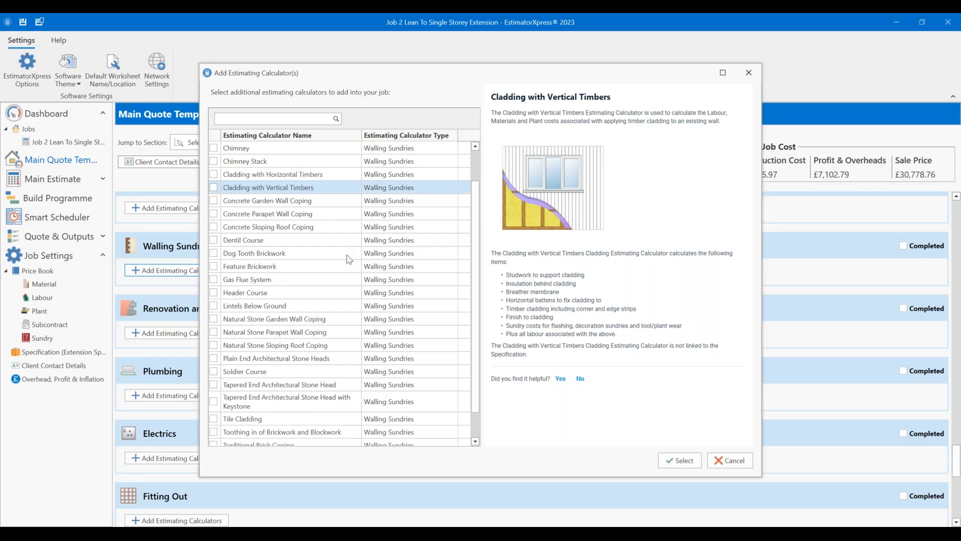
{"action": "scroll", "coordinate": [317, 291], "scroll_direction": "down", "scroll_amount": 1}
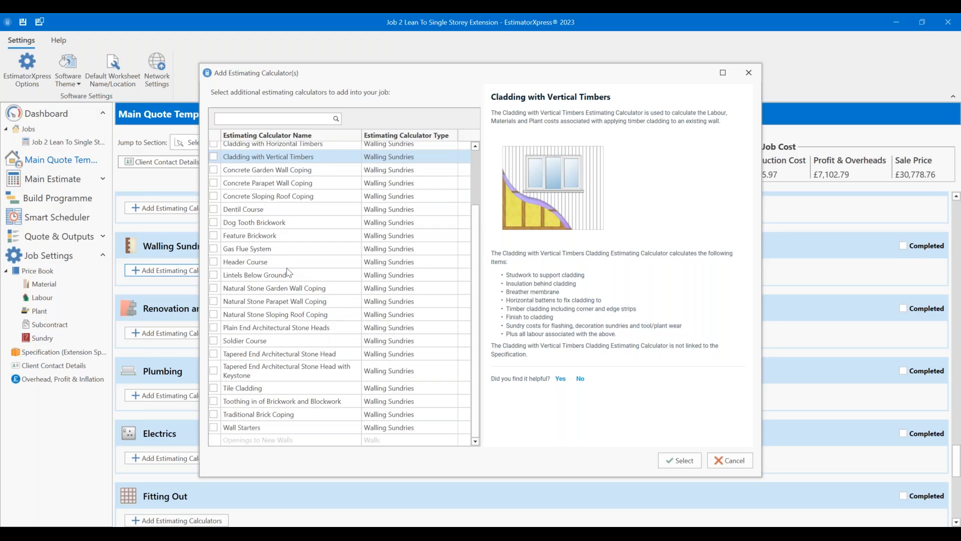
{"action": "left_click", "coordinate": [283, 249]}
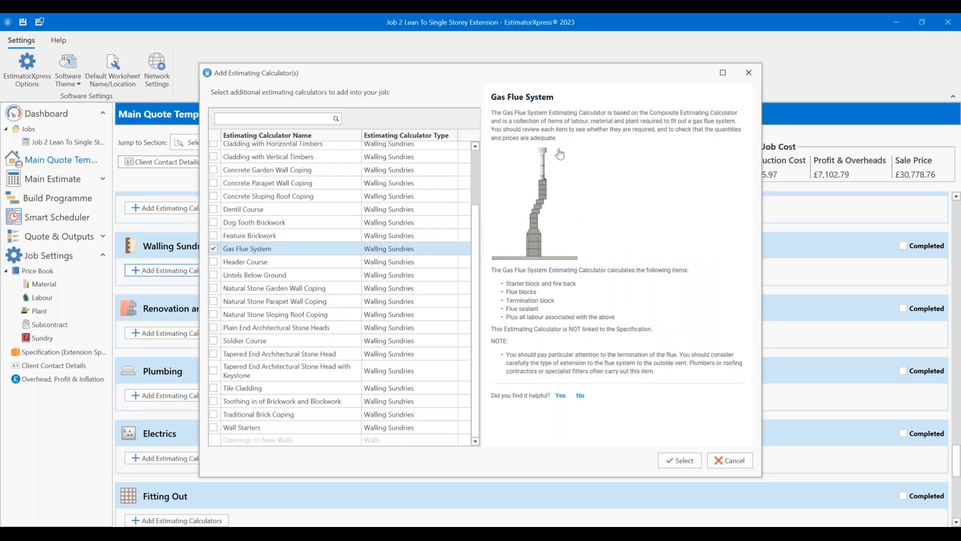
{"action": "left_click", "coordinate": [303, 265]}
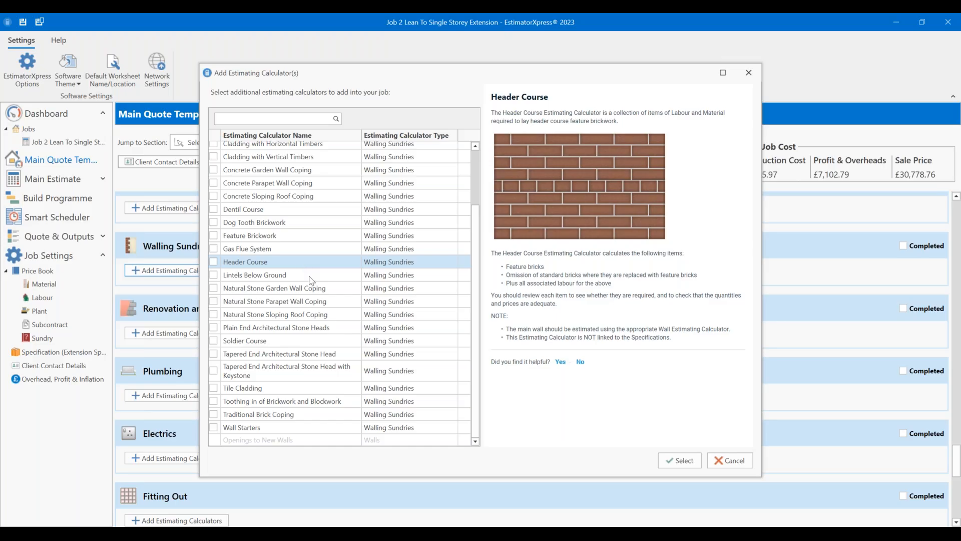
{"action": "left_click", "coordinate": [307, 276]}
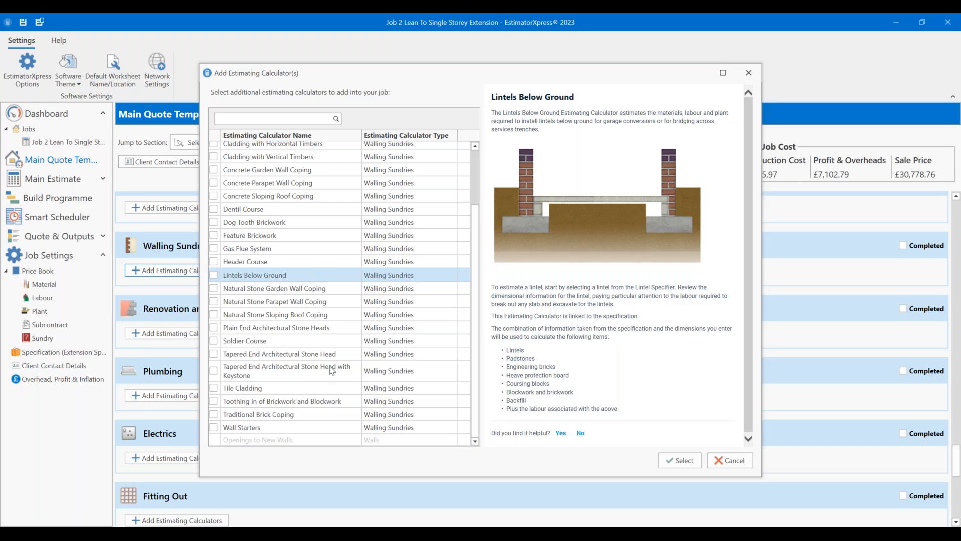
Step: Add the Wall Starters calculator to Walling Sundries using the template for a 2.700m high wall
{"action": "left_click", "coordinate": [271, 429]}
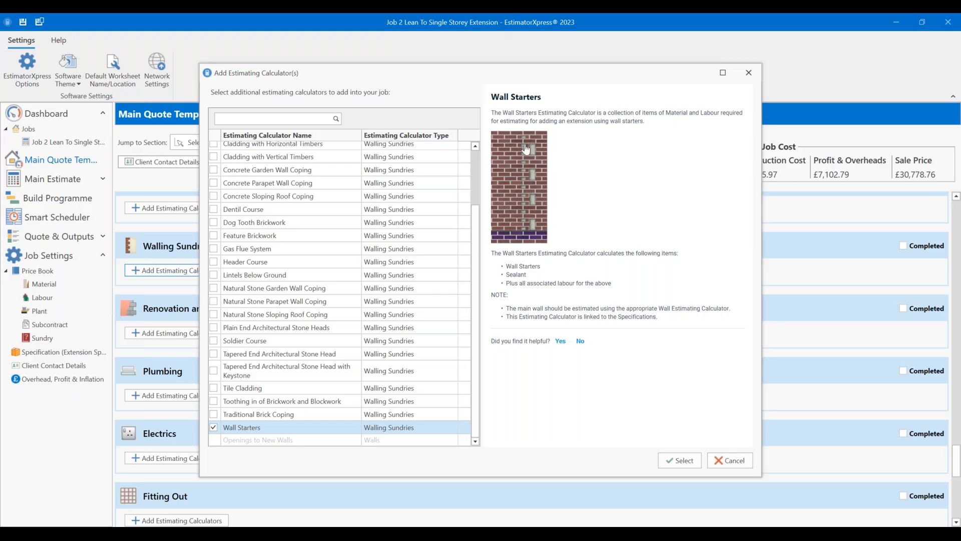
{"action": "left_click", "coordinate": [273, 405]}
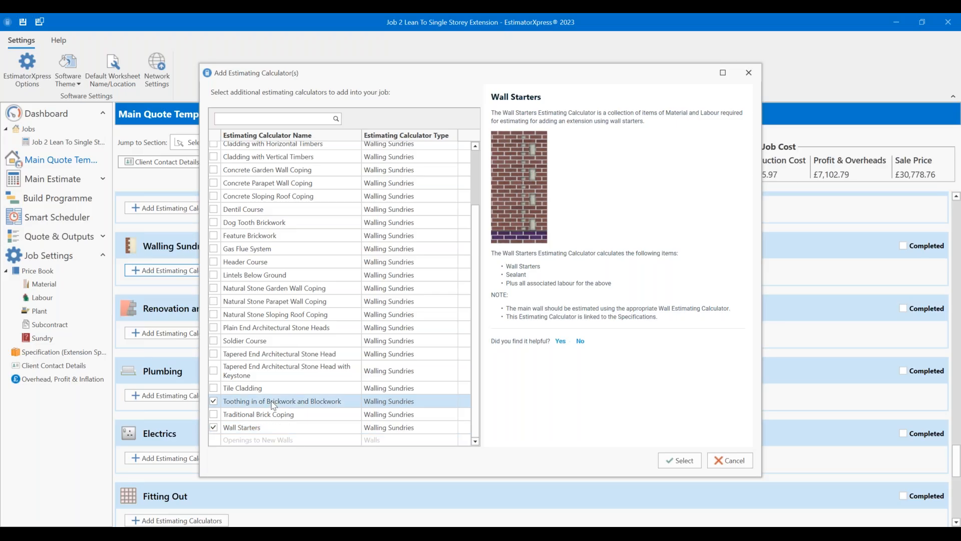
{"action": "left_click", "coordinate": [274, 405]}
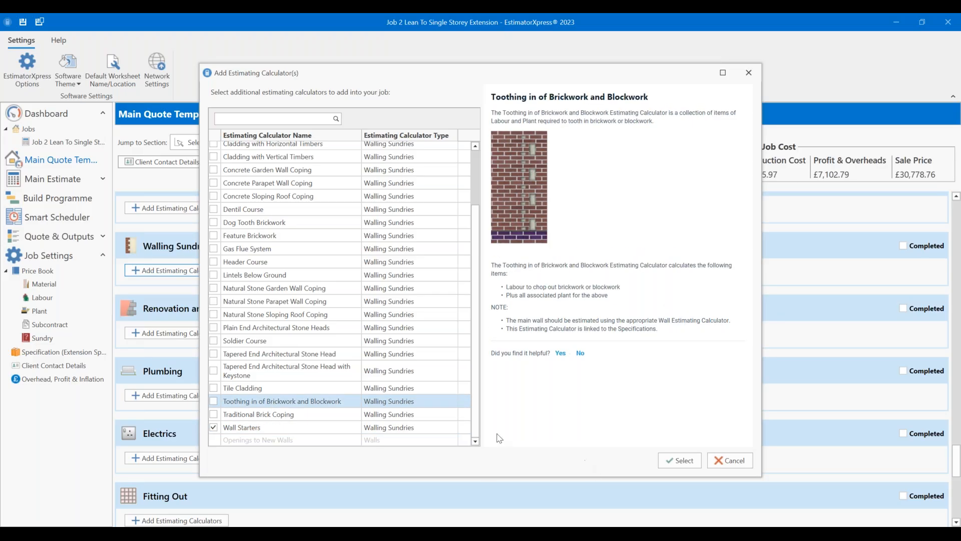
{"action": "left_click", "coordinate": [679, 461]}
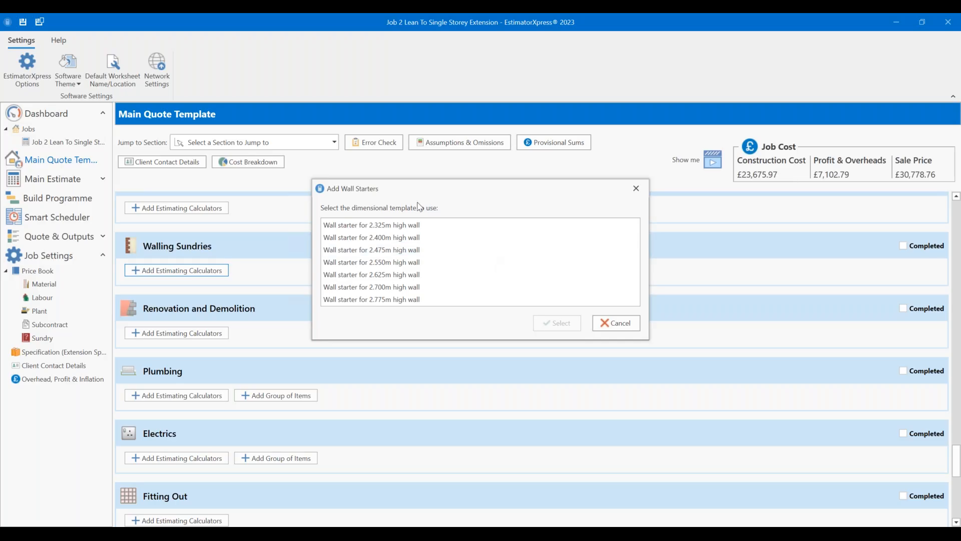
{"action": "left_click", "coordinate": [391, 288]}
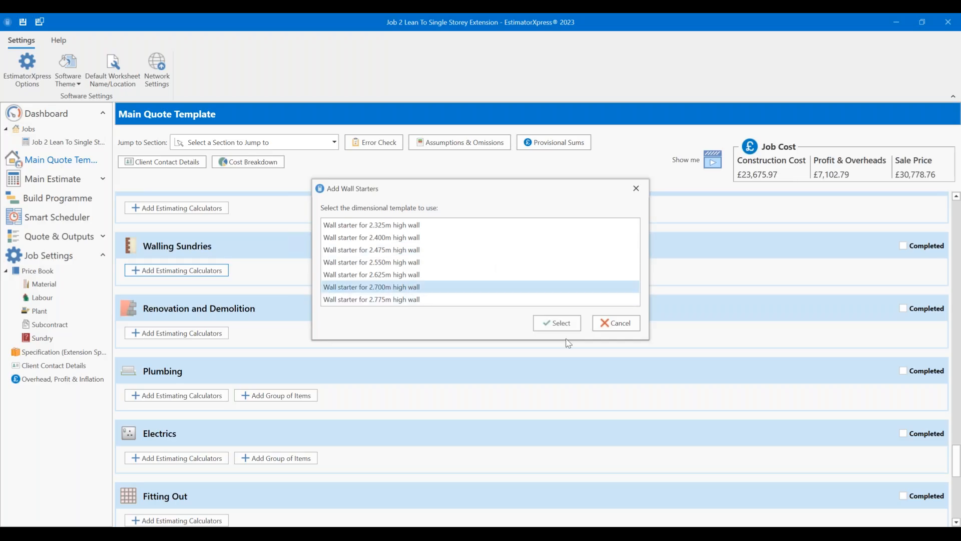
{"action": "left_click", "coordinate": [542, 327]}
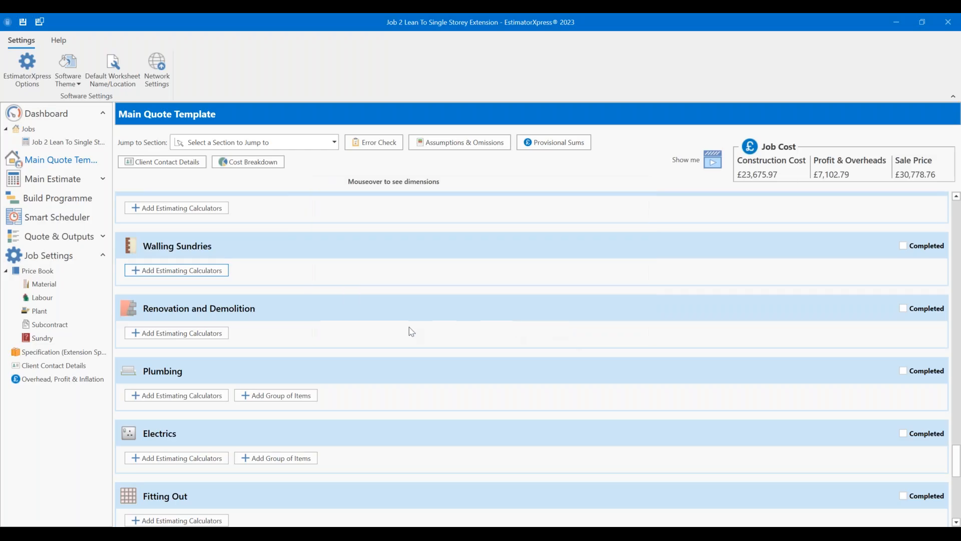
Step: Finish the wall starter dimensions with a 2.7 m height, 1 hour fitting time, sealed joint and £5 sundries allowance
{"action": "left_click", "coordinate": [424, 279]}
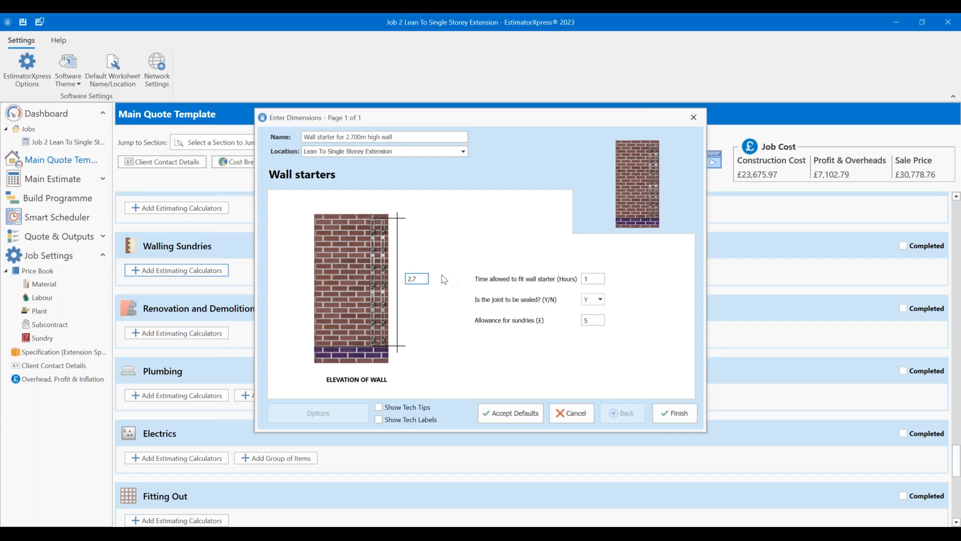
{"action": "left_click", "coordinate": [593, 283]}
{"action": "double_click", "coordinate": [592, 281]}
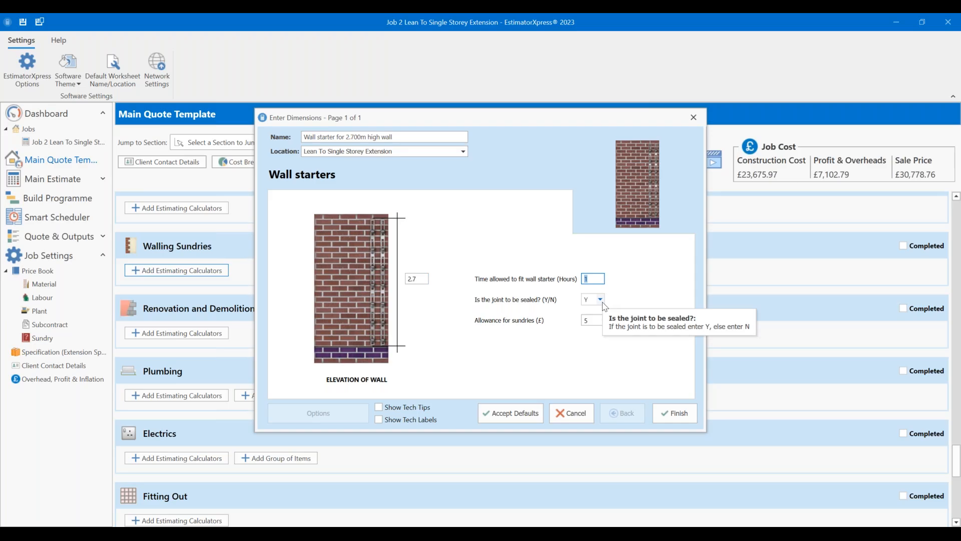
{"action": "left_click", "coordinate": [694, 412]}
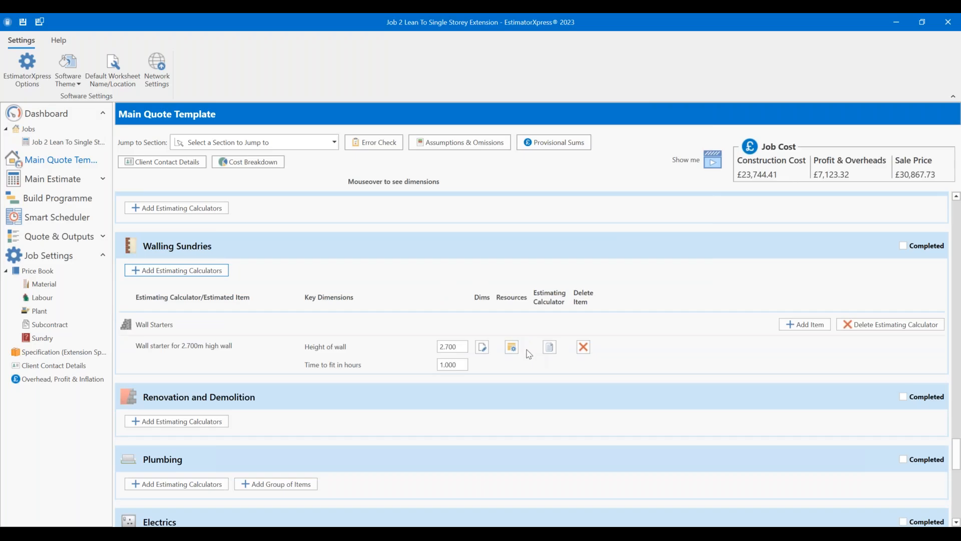
Step: Open the wall starter's estimating calculator and review its calculated resources, including usage factors and estimate rates
{"action": "left_click", "coordinate": [550, 347]}
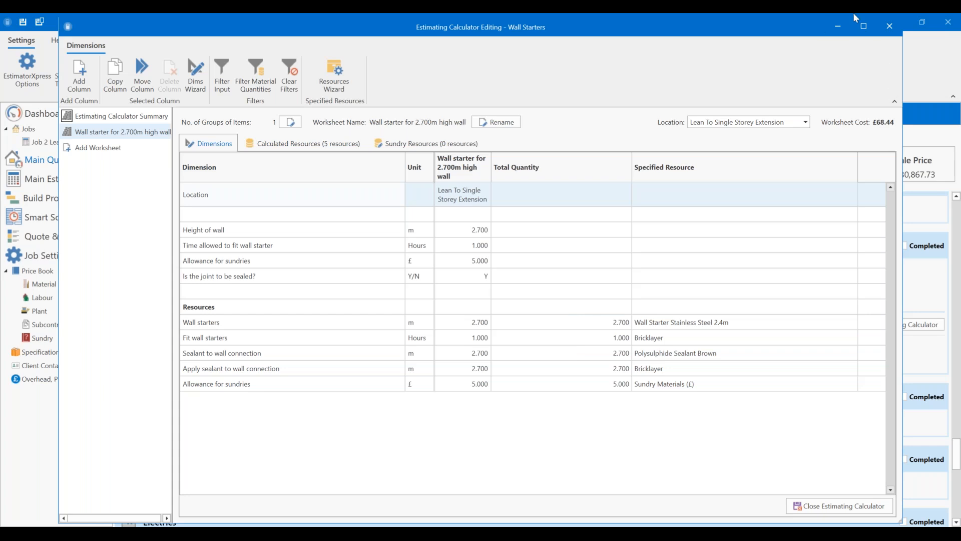
{"action": "left_click", "coordinate": [289, 144]}
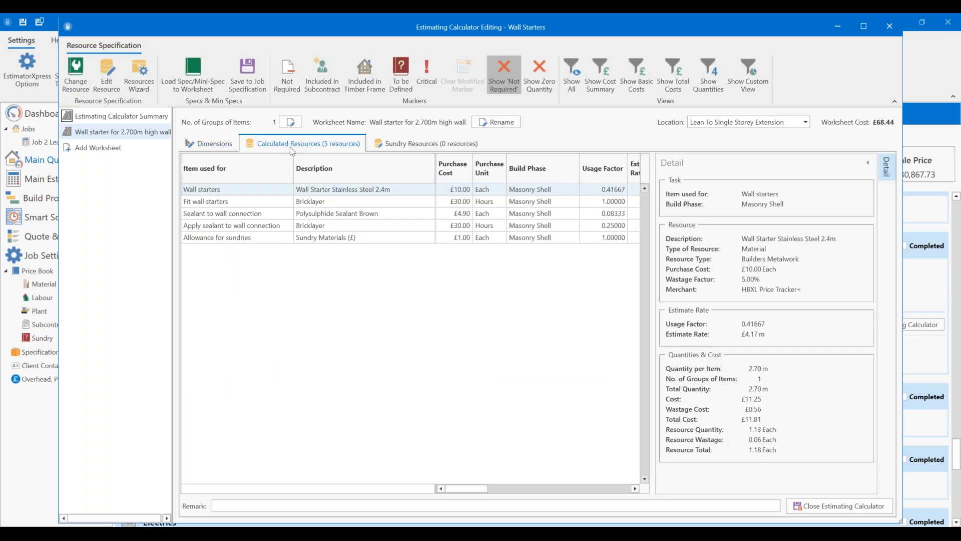
{"action": "left_click", "coordinate": [319, 194]}
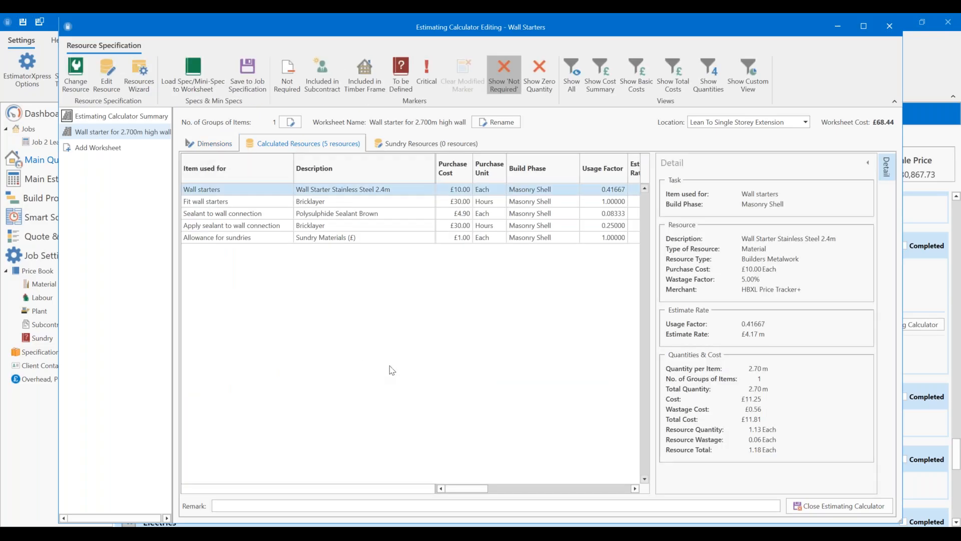
{"action": "mouse_move", "coordinate": [468, 489]}
{"action": "left_mouse_down"}
{"action": "mouse_move", "coordinate": [667, 490]}
{"action": "mouse_move", "coordinate": [473, 488]}
{"action": "left_mouse_up"}
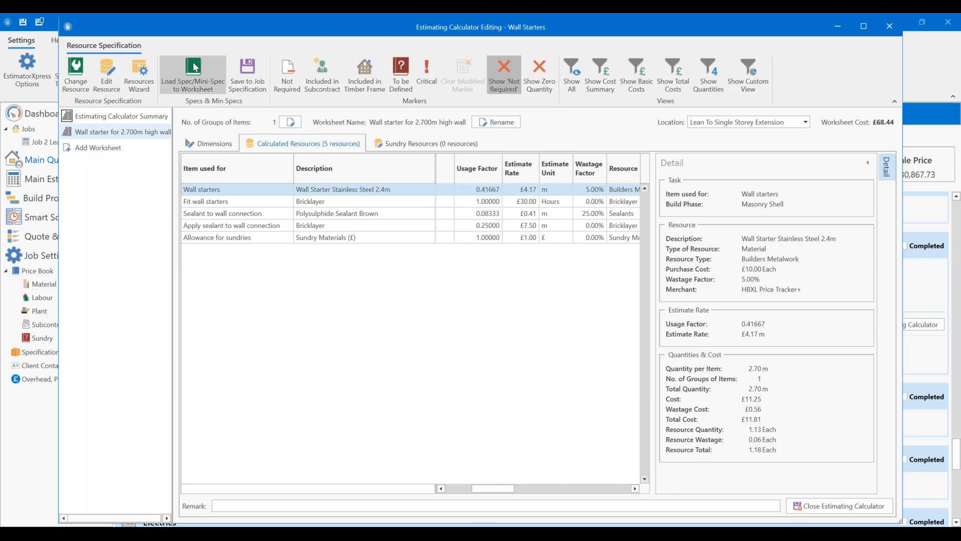
Step: Check how the usage factor of the Wall Starter Stainless Steel 2.4m resource is worked out, keeping its values
{"action": "left_click", "coordinate": [116, 71]}
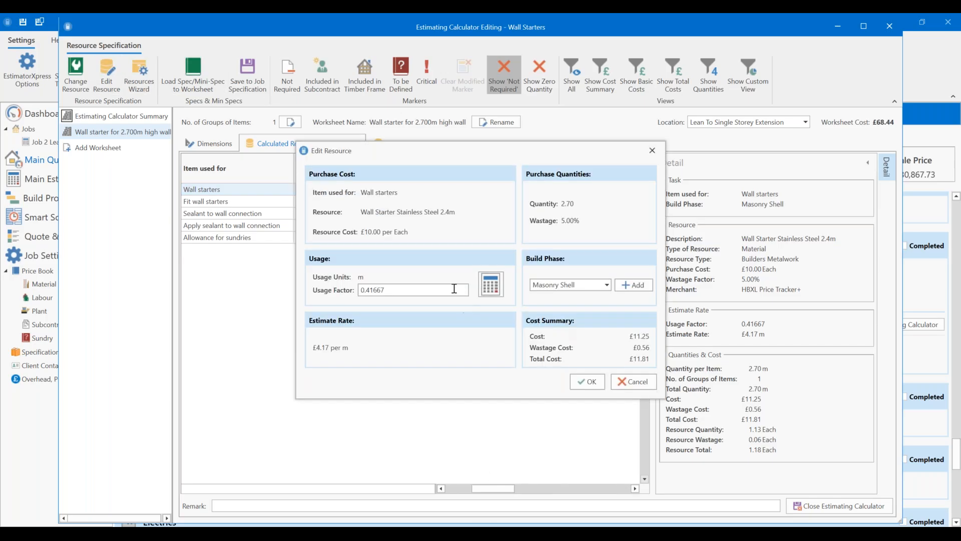
{"action": "left_click", "coordinate": [491, 284]}
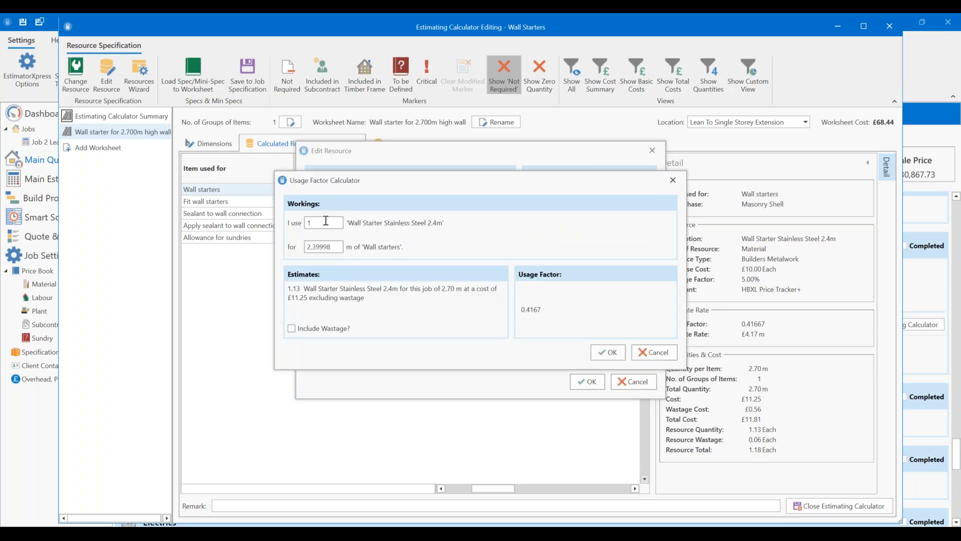
{"action": "left_click", "coordinate": [334, 248]}
{"action": "left_click", "coordinate": [607, 353]}
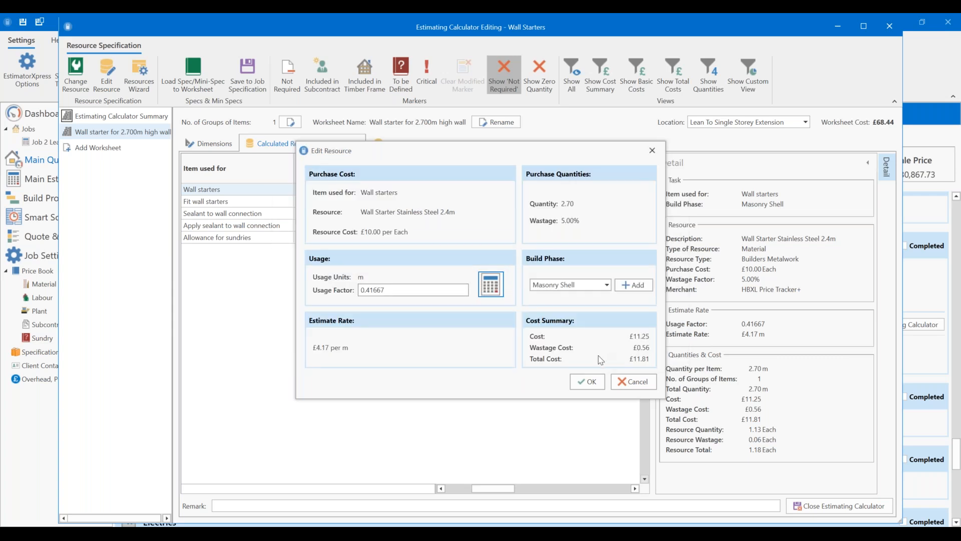
{"action": "left_click", "coordinate": [587, 382]}
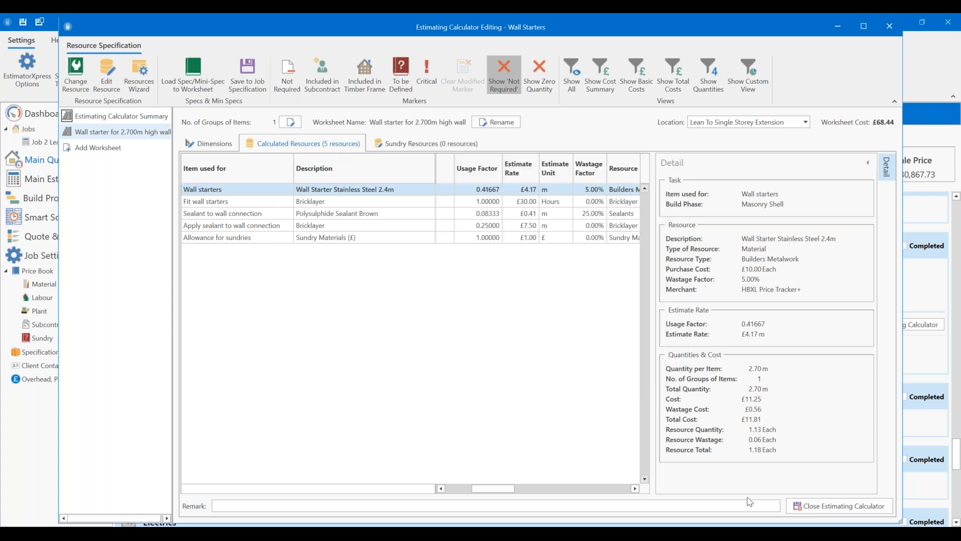
Step: Close the wall starter's estimating calculator and add three more wall starter items for a 2.700m high wall, keeping their template dimensions
{"action": "left_click", "coordinate": [822, 506]}
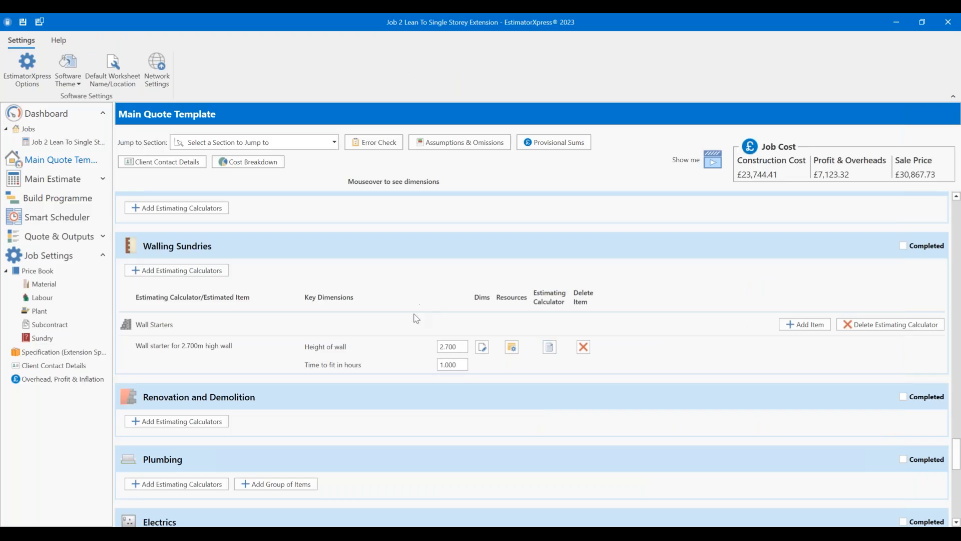
{"action": "left_click", "coordinate": [795, 325]}
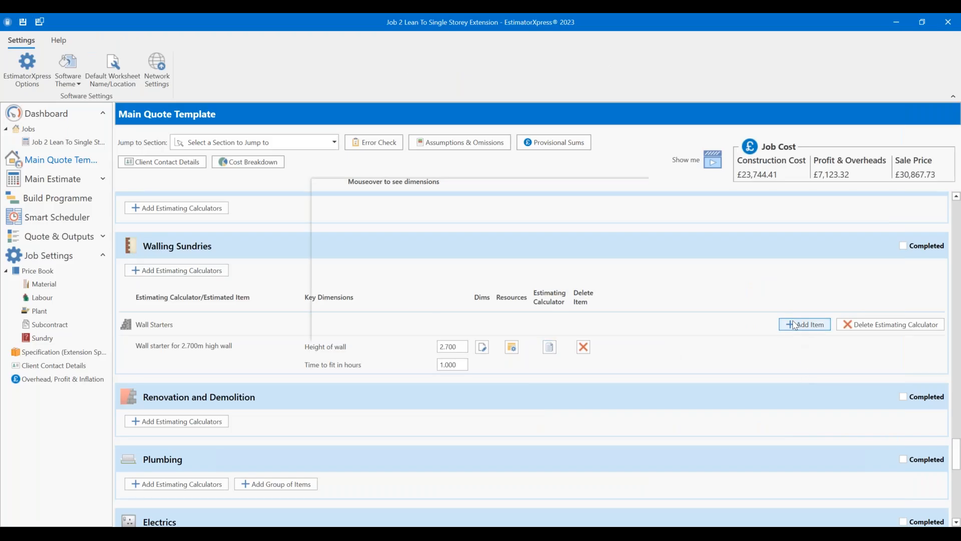
{"action": "left_click", "coordinate": [423, 289]}
{"action": "left_click", "coordinate": [552, 324]}
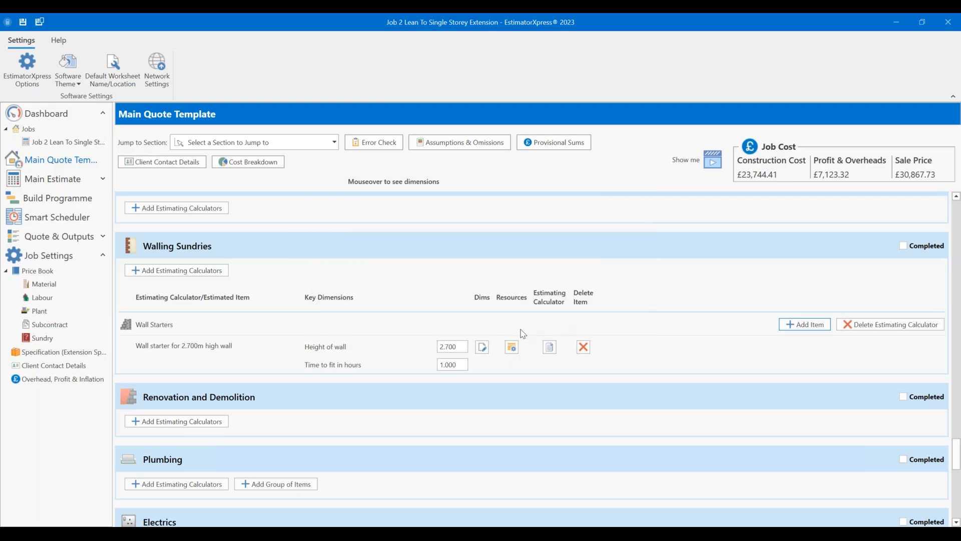
{"action": "left_click", "coordinate": [676, 413]}
{"action": "left_click", "coordinate": [816, 325]}
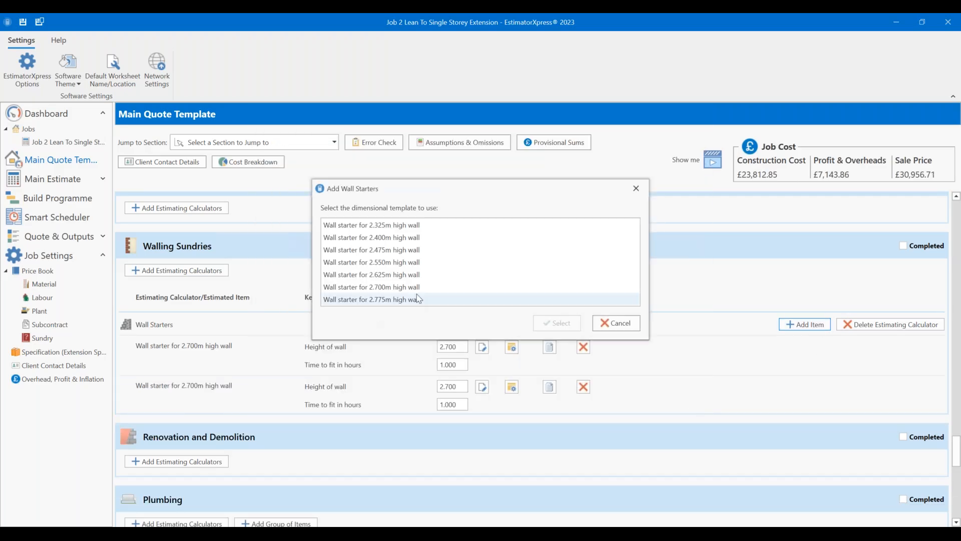
{"action": "left_click", "coordinate": [416, 287]}
{"action": "left_click", "coordinate": [557, 323]}
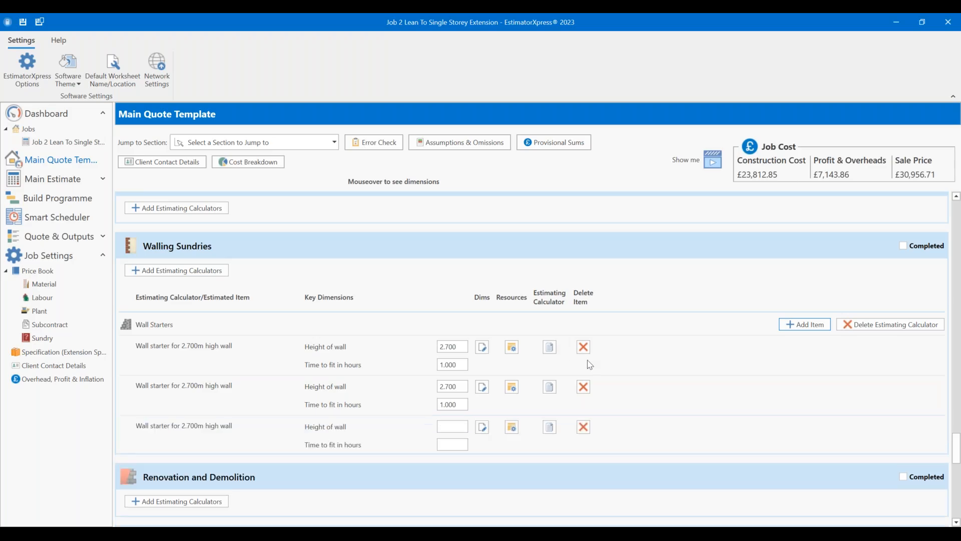
{"action": "left_click", "coordinate": [676, 415]}
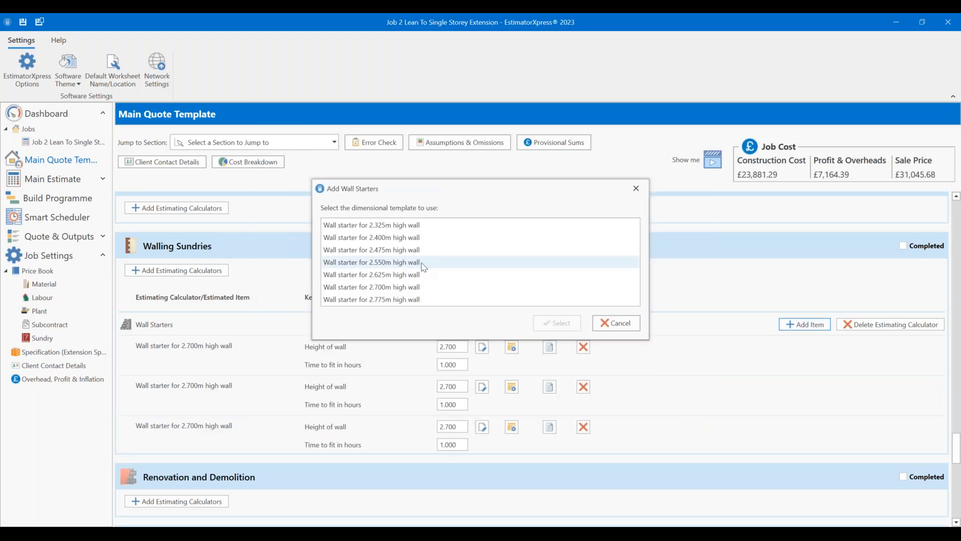
{"action": "left_click", "coordinate": [416, 288]}
{"action": "left_click", "coordinate": [557, 323]}
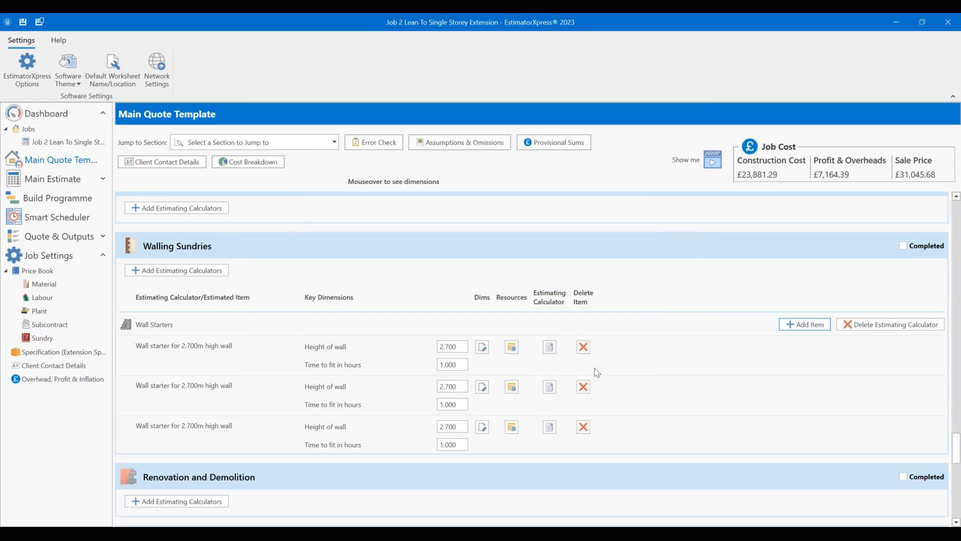
{"action": "left_click", "coordinate": [684, 416]}
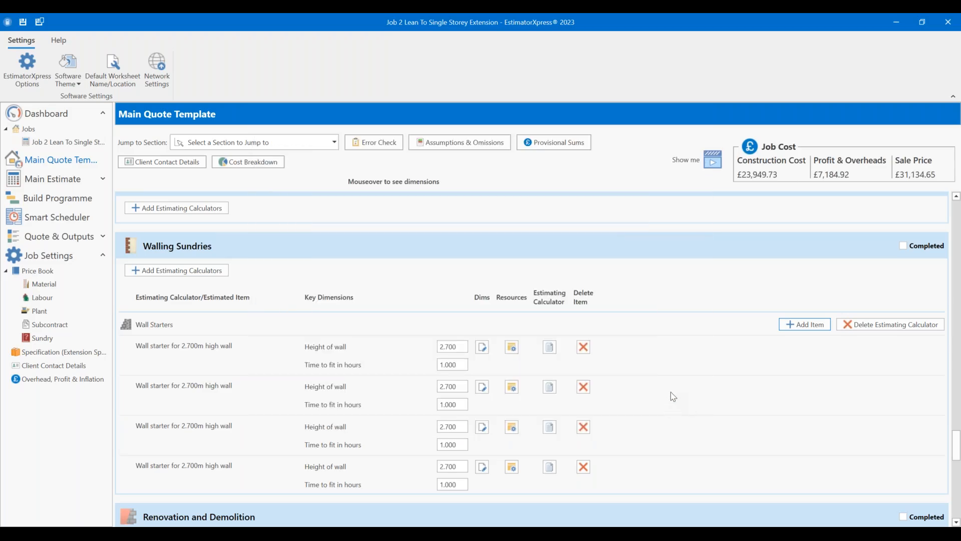
Step: Add the Temporary House and Drive Protection calculator to the Renovation and Demolition section
{"action": "scroll", "coordinate": [667, 356], "scroll_direction": "down", "scroll_amount": 5}
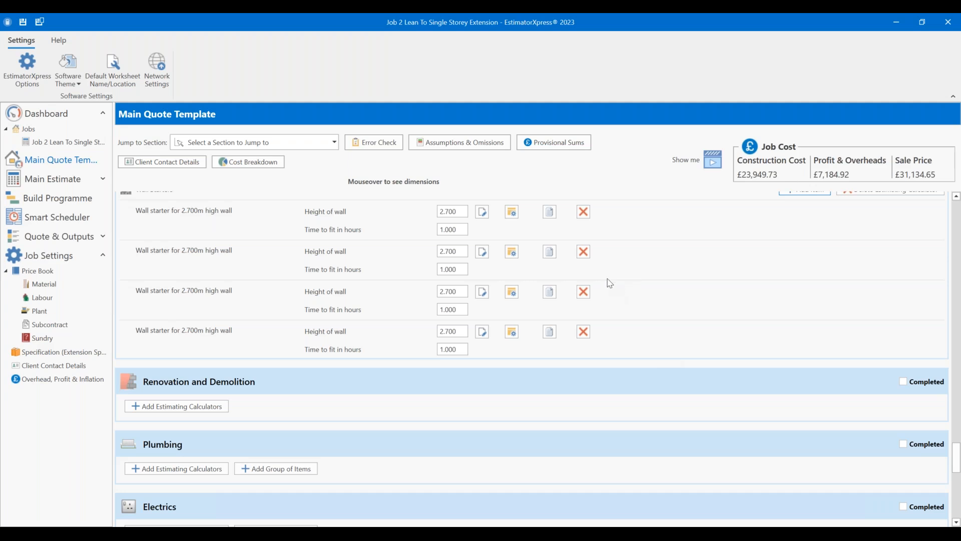
{"action": "scroll", "coordinate": [597, 268], "scroll_direction": "down", "scroll_amount": 4}
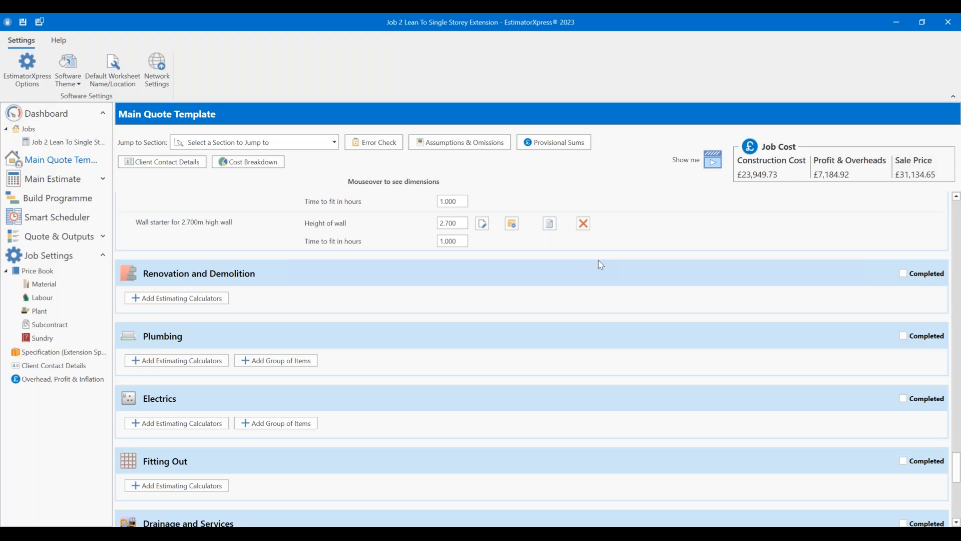
{"action": "scroll", "coordinate": [594, 247], "scroll_direction": "down", "scroll_amount": 1}
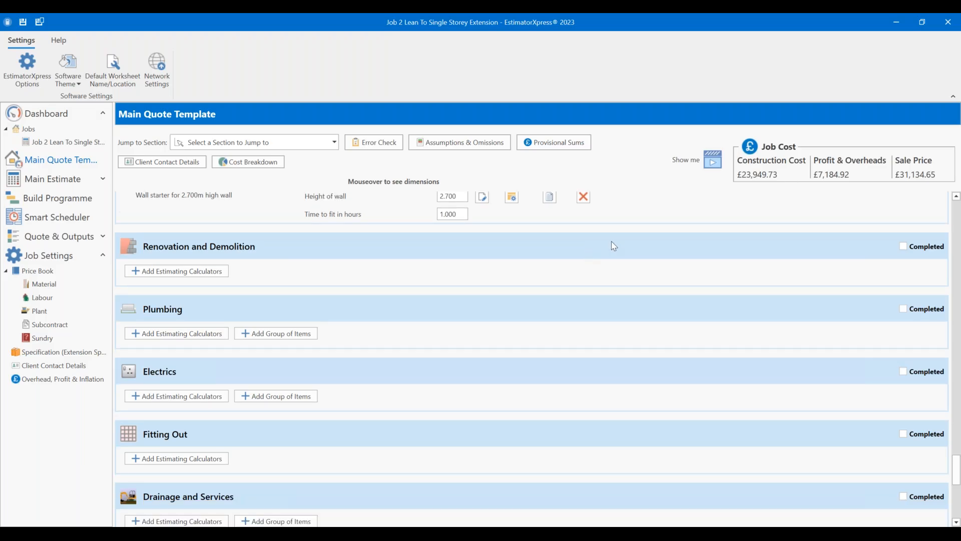
{"action": "scroll", "coordinate": [595, 260], "scroll_direction": "down", "scroll_amount": 5}
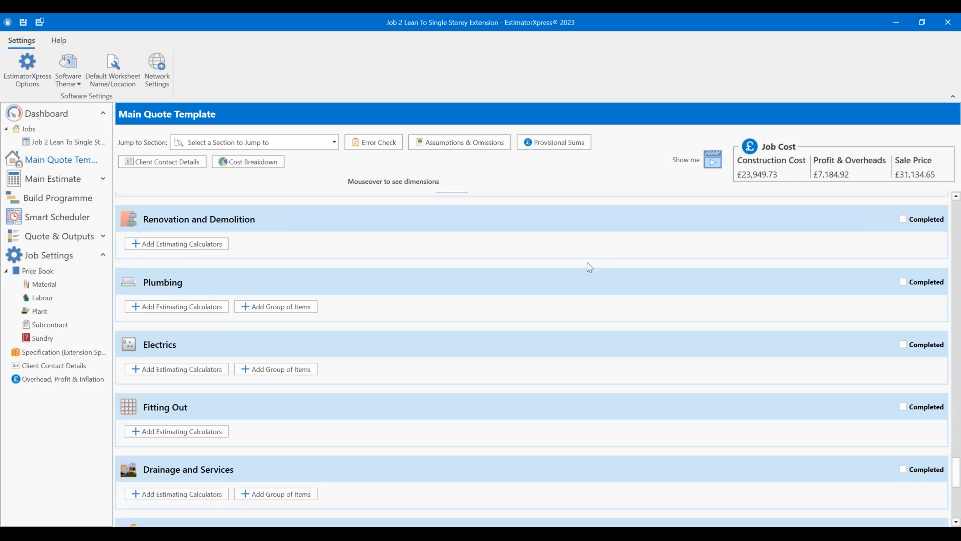
{"action": "scroll", "coordinate": [596, 261], "scroll_direction": "down", "scroll_amount": 2}
{"action": "scroll", "coordinate": [592, 267], "scroll_direction": "up", "scroll_amount": 8}
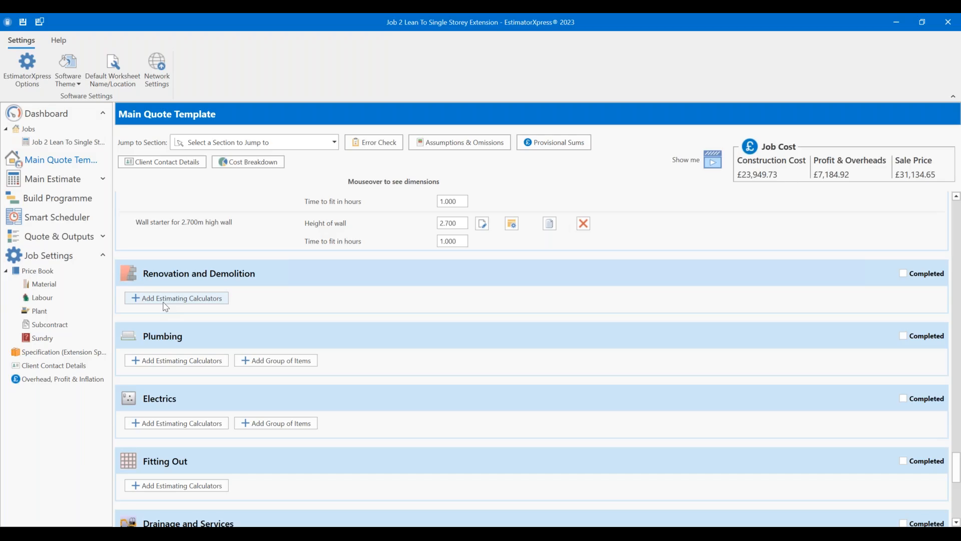
{"action": "left_click", "coordinate": [164, 302]}
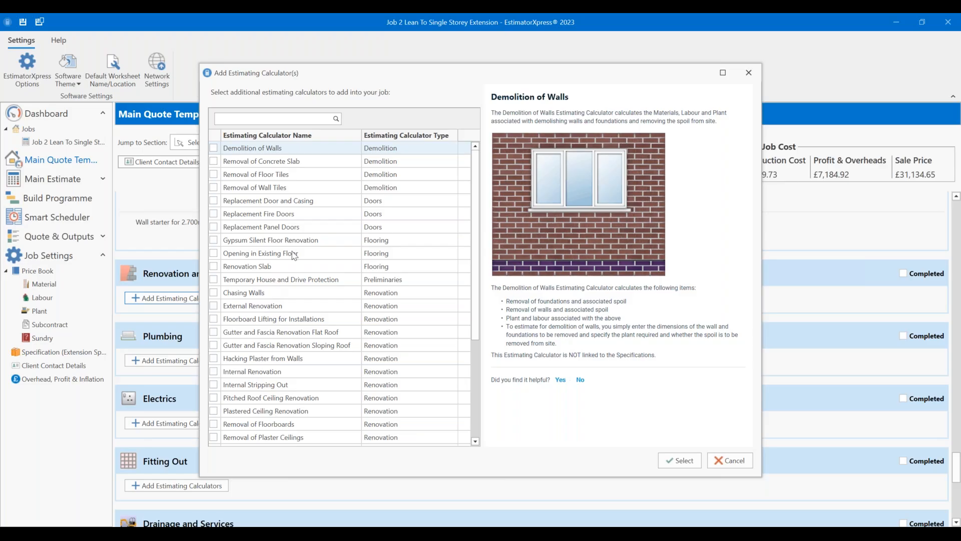
{"action": "scroll", "coordinate": [279, 199], "scroll_direction": "down", "scroll_amount": 3}
{"action": "scroll", "coordinate": [311, 231], "scroll_direction": "up", "scroll_amount": 3}
{"action": "scroll", "coordinate": [272, 270], "scroll_direction": "down", "scroll_amount": 3}
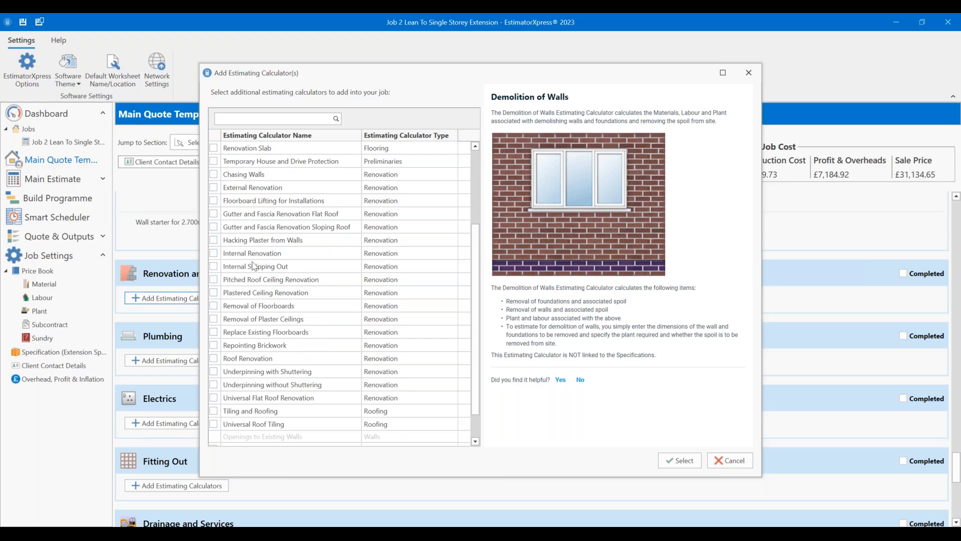
{"action": "scroll", "coordinate": [343, 337], "scroll_direction": "down", "scroll_amount": 3}
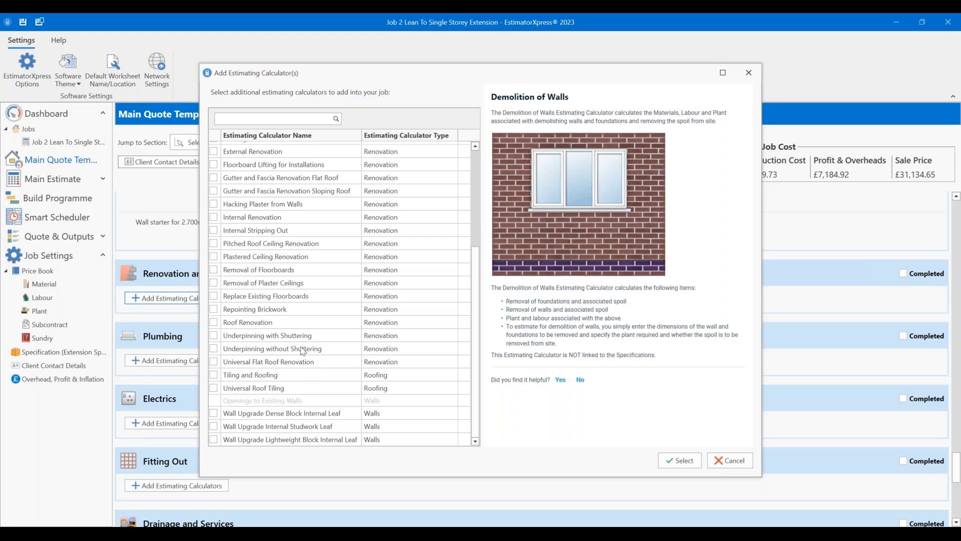
{"action": "scroll", "coordinate": [296, 293], "scroll_direction": "up", "scroll_amount": 4}
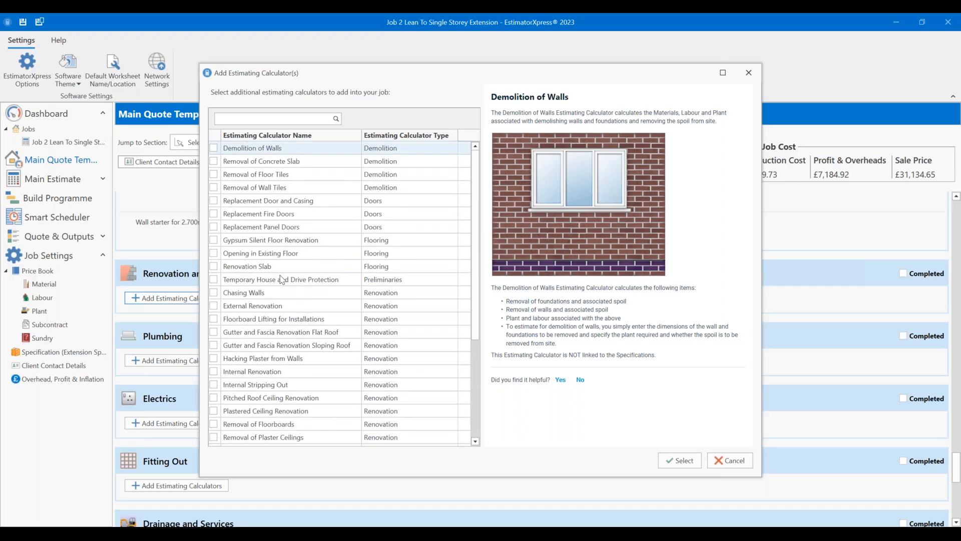
{"action": "left_click", "coordinate": [293, 280]}
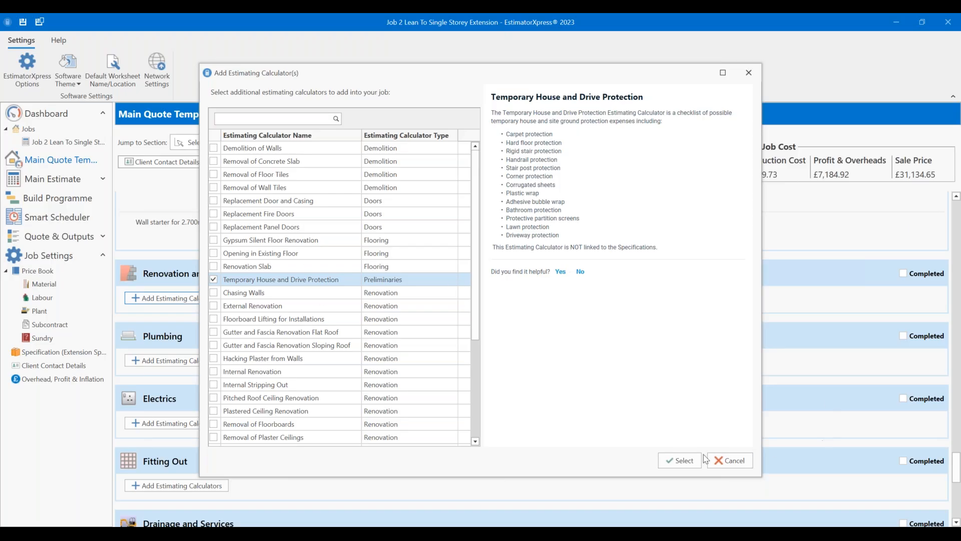
{"action": "left_click", "coordinate": [685, 460]}
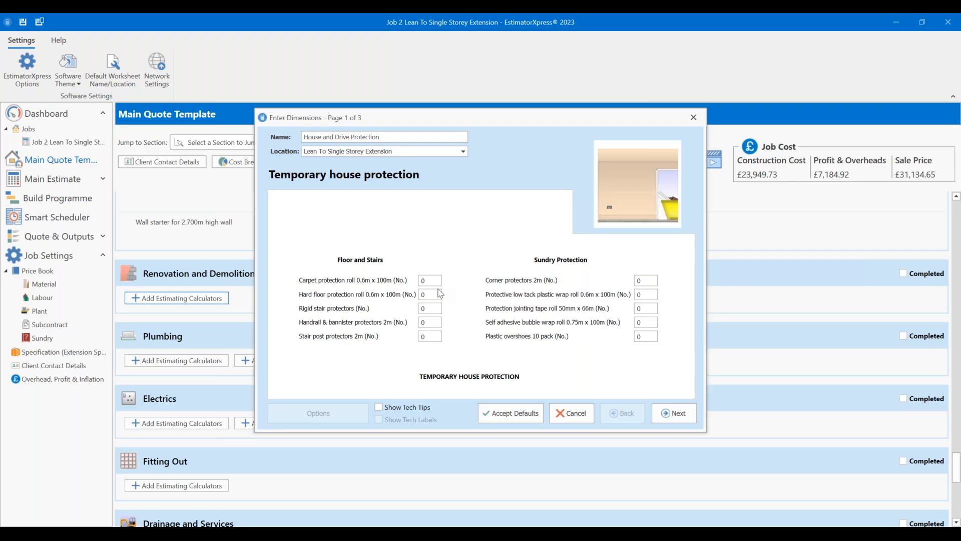
Step: Set the temporary house protection quantities, including 1 hard floor protection roll and 1 stair post protector, and continue to bathroom, kitchen and partitioning
{"action": "left_click", "coordinate": [434, 291]}
{"action": "type", "text": "1"}
{"action": "left_click", "coordinate": [429, 335]}
{"action": "type", "text": "1"}
{"action": "left_click", "coordinate": [644, 280]}
{"action": "left_click", "coordinate": [646, 295]}
{"action": "left_click", "coordinate": [649, 321]}
{"action": "left_click", "coordinate": [673, 413]}
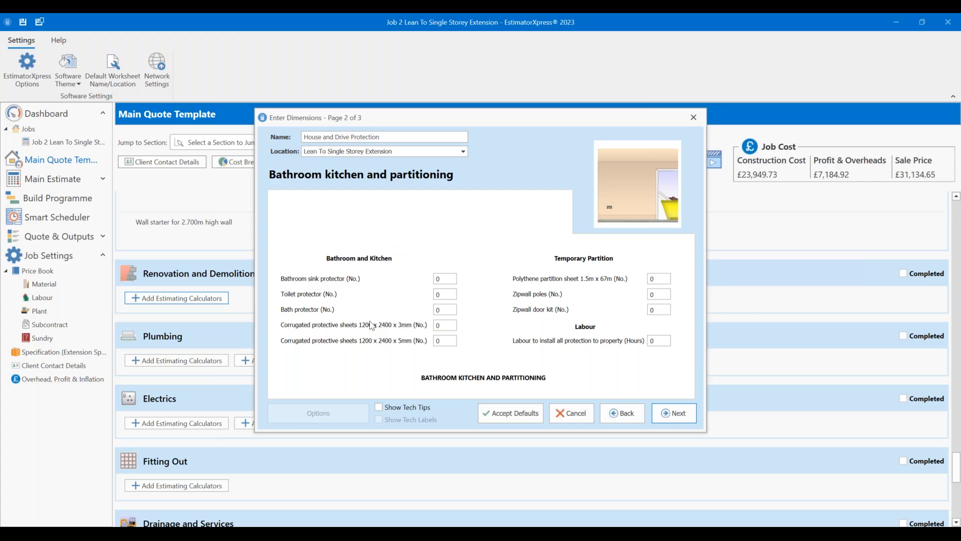
Step: Set the polythene partition sheet quantity to 1 and continue to temporary ground protection
{"action": "left_click", "coordinate": [660, 278]}
{"action": "type", "text": "1"}
{"action": "left_click", "coordinate": [672, 415]}
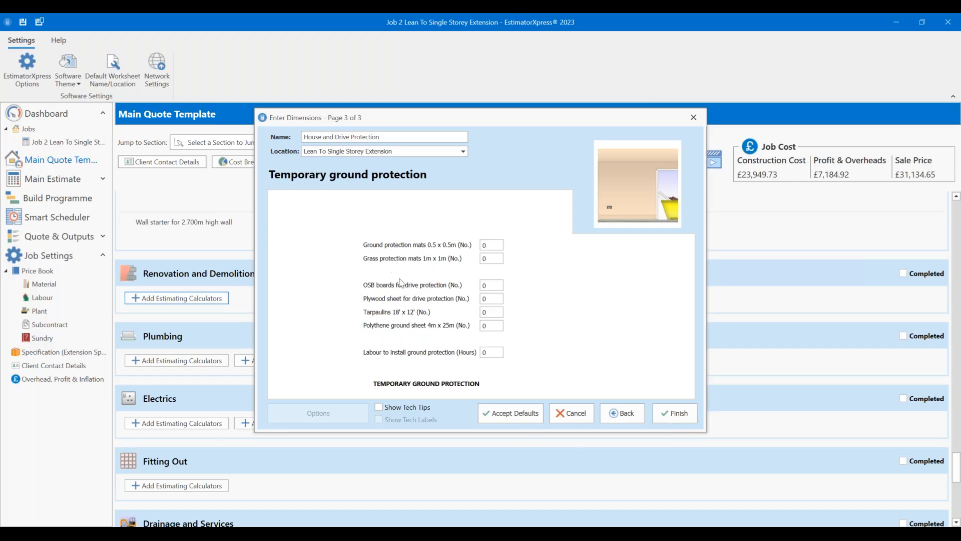
Step: Set 3 OSB boards for drive protection and 1 polythene ground sheet, and finish the House and Drive Protection dimensions
{"action": "left_click", "coordinate": [495, 285]}
{"action": "type", "text": "3"}
{"action": "left_click", "coordinate": [488, 325]}
{"action": "type", "text": "1"}
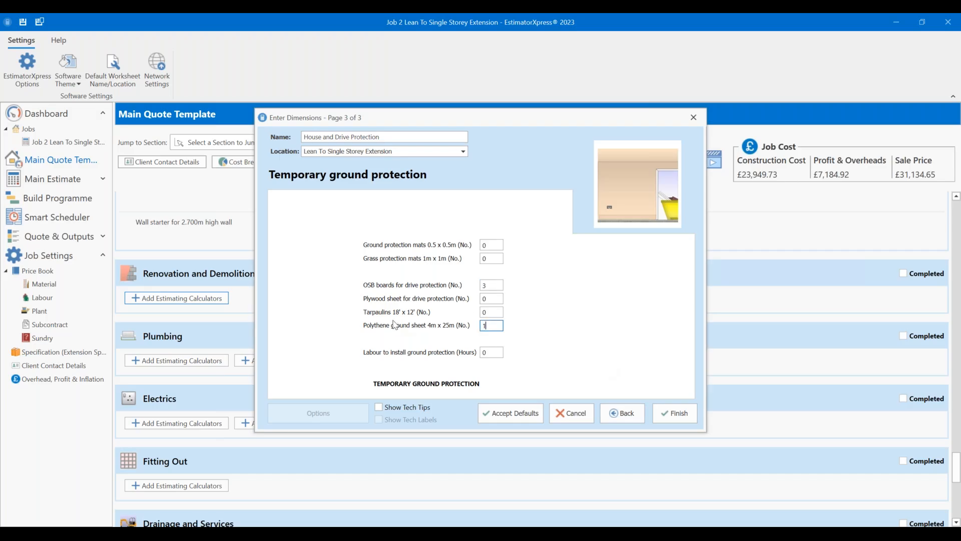
{"action": "left_click", "coordinate": [678, 415]}
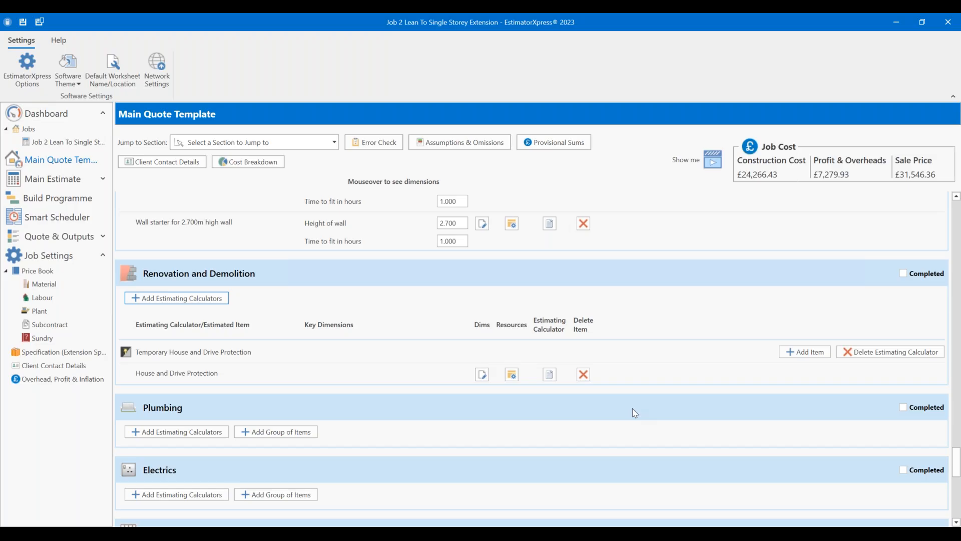
Step: Look over the estimating calculators available for Drainage and Services, closing the list without adding any
{"action": "scroll", "coordinate": [623, 397], "scroll_direction": "down", "scroll_amount": 2}
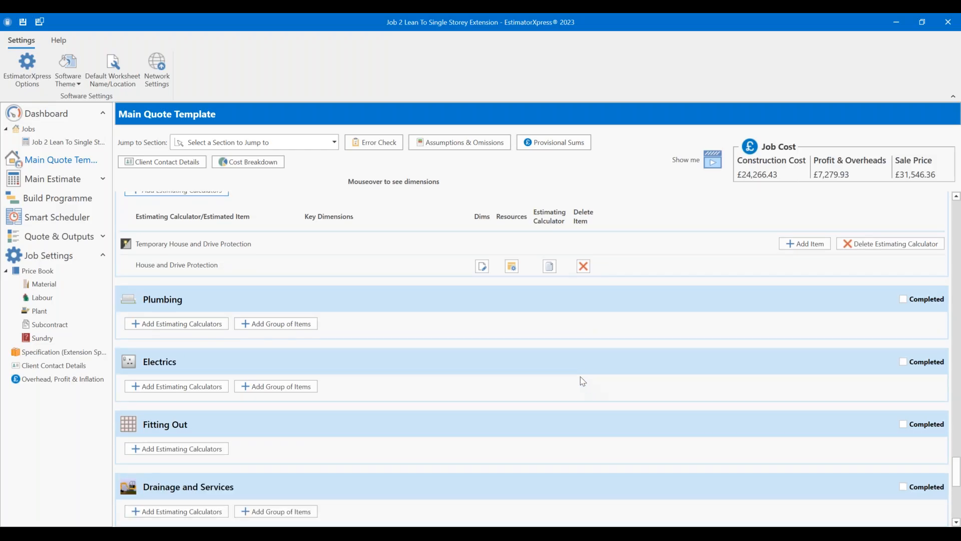
{"action": "scroll", "coordinate": [437, 347], "scroll_direction": "down", "scroll_amount": 1}
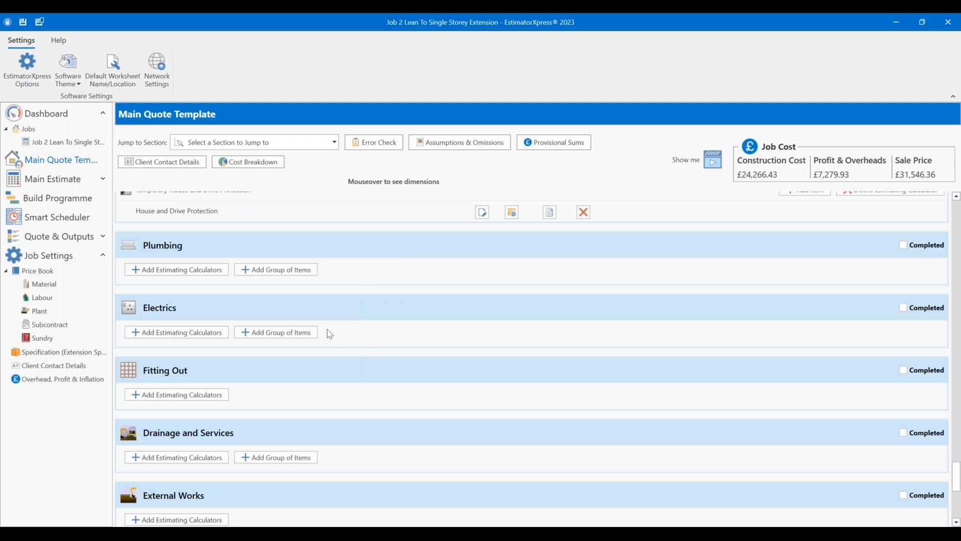
{"action": "scroll", "coordinate": [272, 368], "scroll_direction": "down", "scroll_amount": 1}
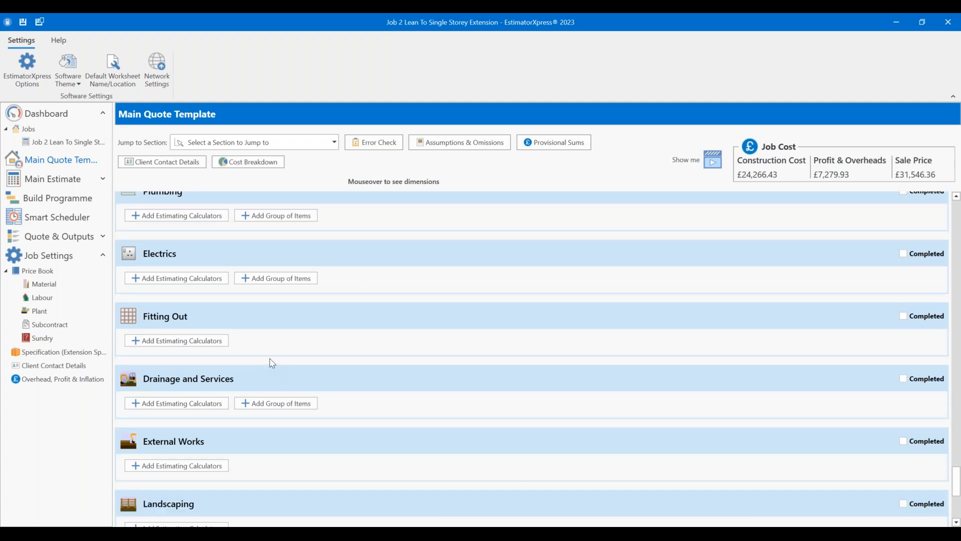
{"action": "scroll", "coordinate": [271, 355], "scroll_direction": "down", "scroll_amount": 2}
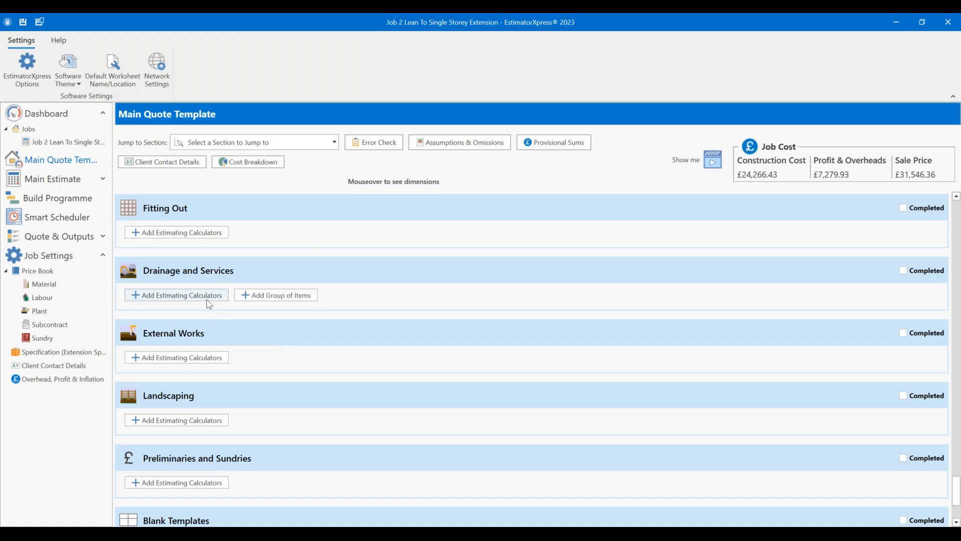
{"action": "left_click", "coordinate": [207, 300]}
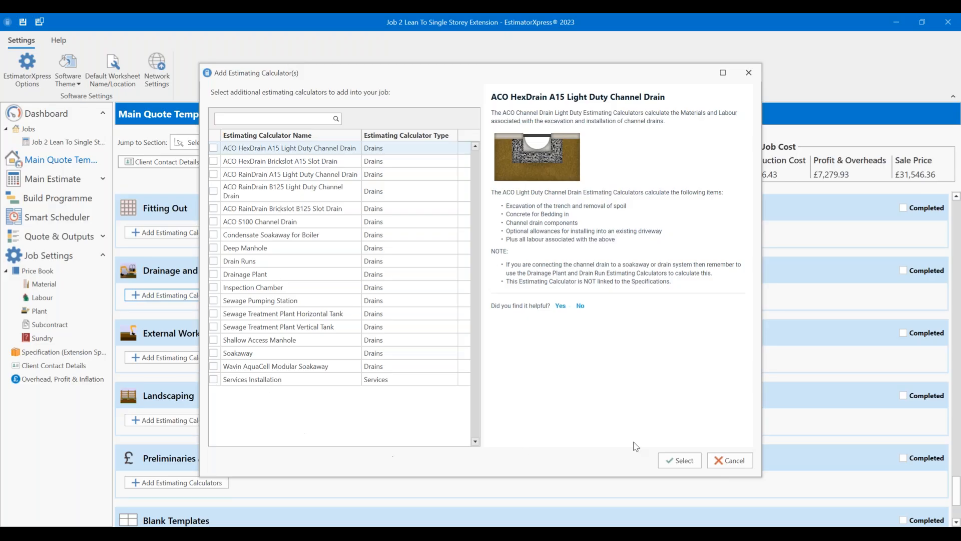
{"action": "left_click", "coordinate": [730, 460]}
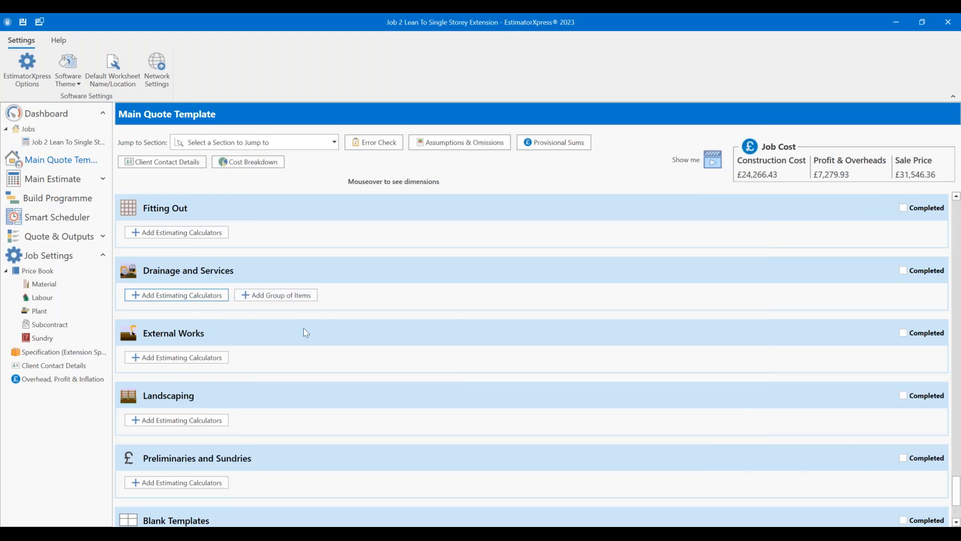
Step: Choose the surface drainage group for an extension with 1 rainwater connection to existing soakaway, quantity 1, for Drainage and Services
{"action": "left_click", "coordinate": [282, 302]}
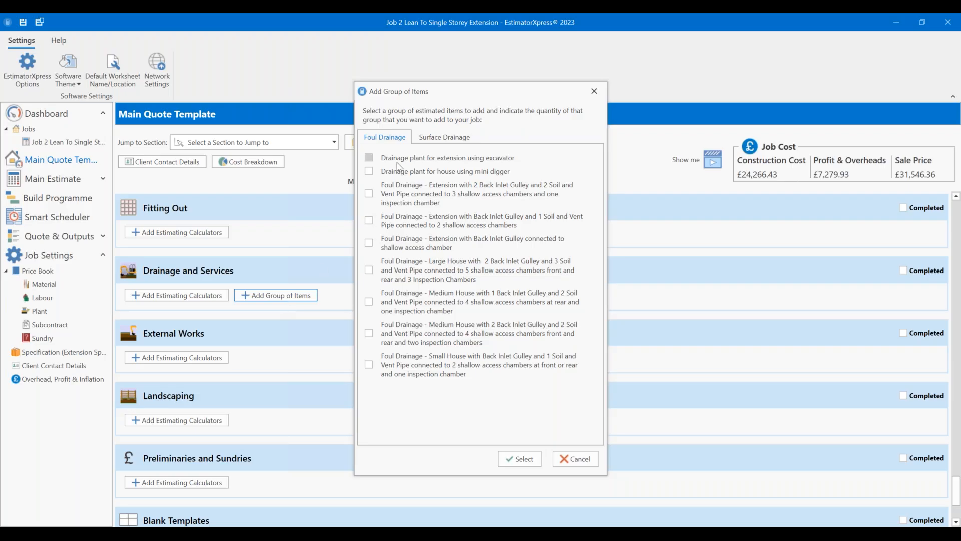
{"action": "left_click", "coordinate": [438, 142]}
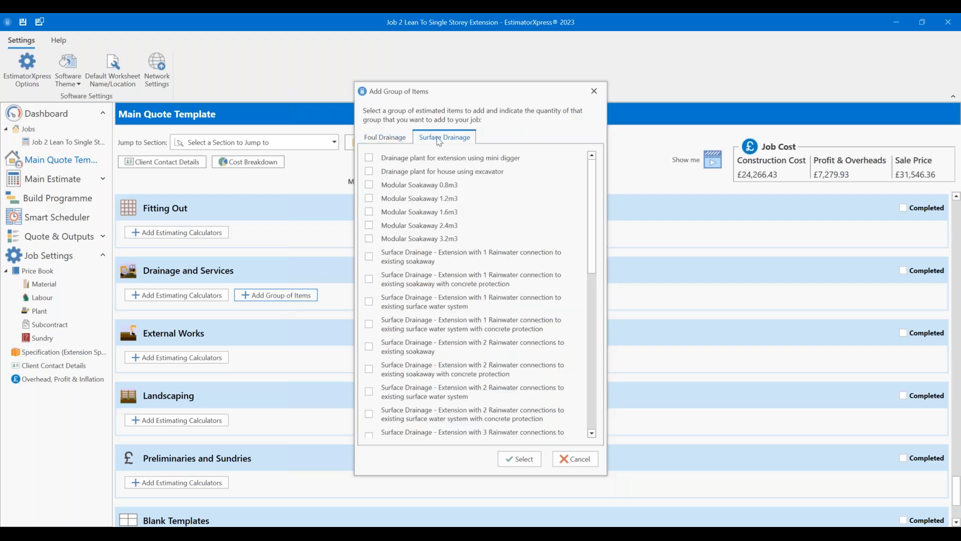
{"action": "left_click", "coordinate": [388, 140]}
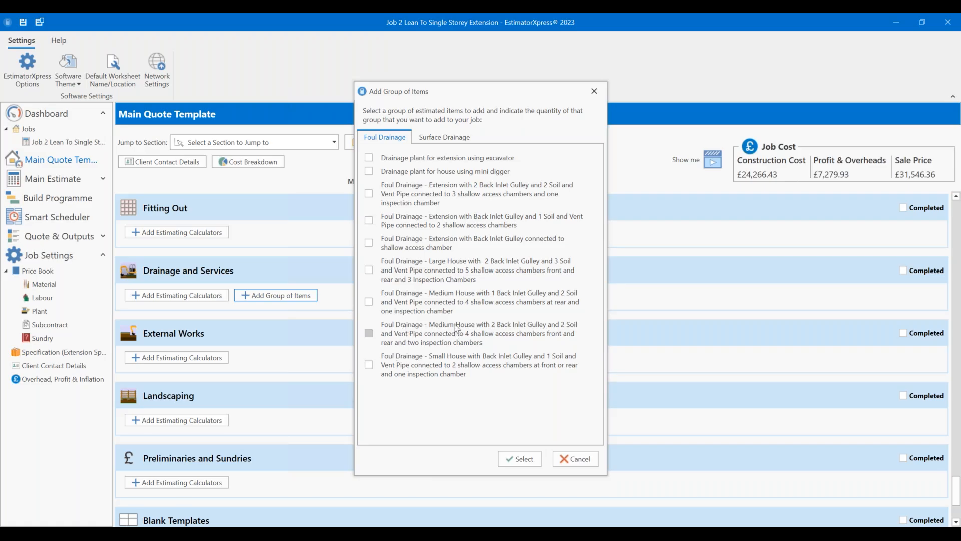
{"action": "left_click", "coordinate": [451, 141]}
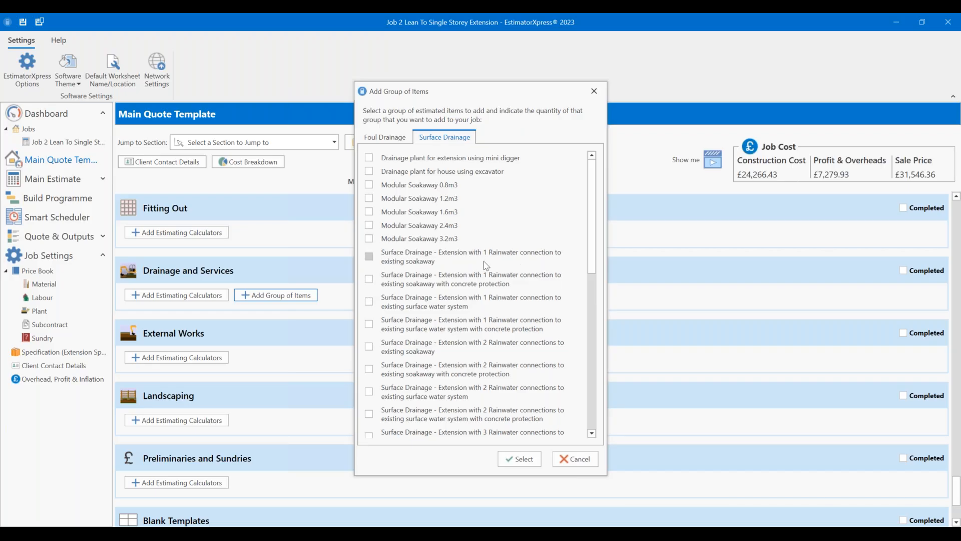
{"action": "left_click", "coordinate": [370, 259]}
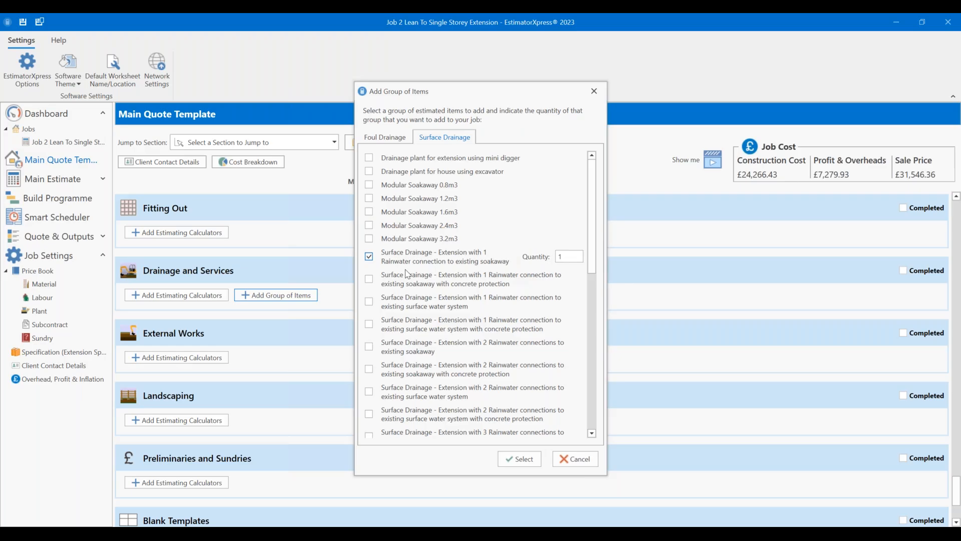
Step: Include the drainage plant group for an extension using a mini digger, and add the chosen surface drainage groups to the job
{"action": "scroll", "coordinate": [419, 285], "scroll_direction": "down", "scroll_amount": 3}
{"action": "scroll", "coordinate": [419, 290], "scroll_direction": "down", "scroll_amount": 1}
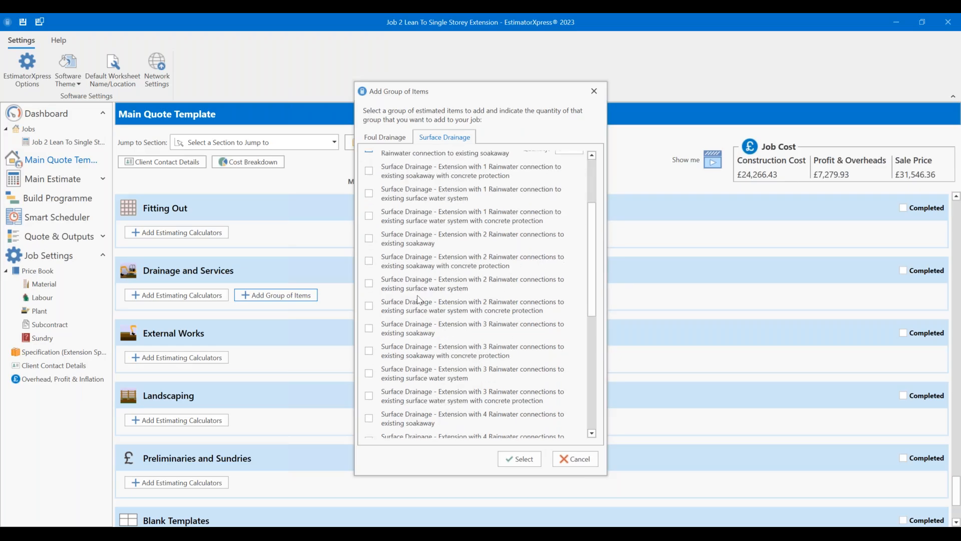
{"action": "scroll", "coordinate": [419, 299], "scroll_direction": "down", "scroll_amount": 10}
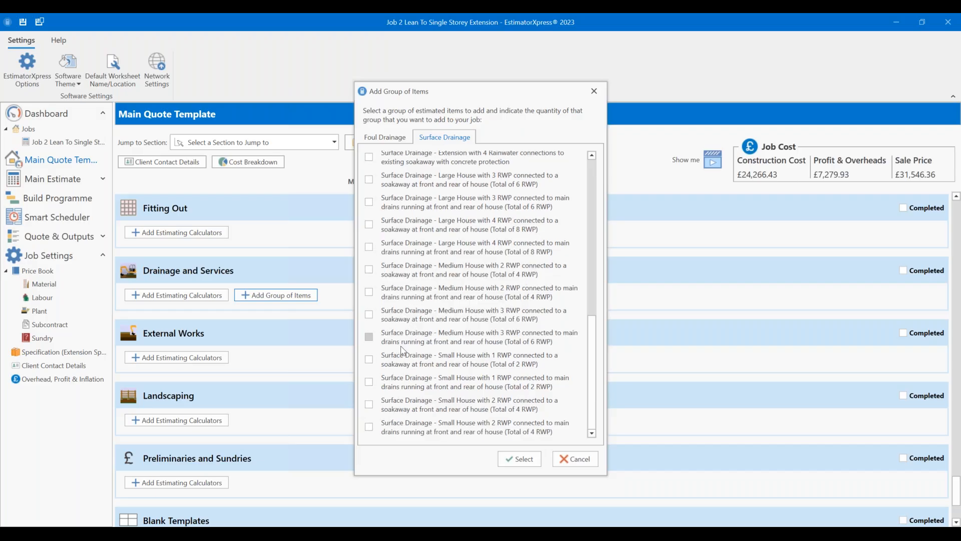
{"action": "scroll", "coordinate": [411, 368], "scroll_direction": "up", "scroll_amount": 2}
{"action": "scroll", "coordinate": [413, 368], "scroll_direction": "up", "scroll_amount": 7}
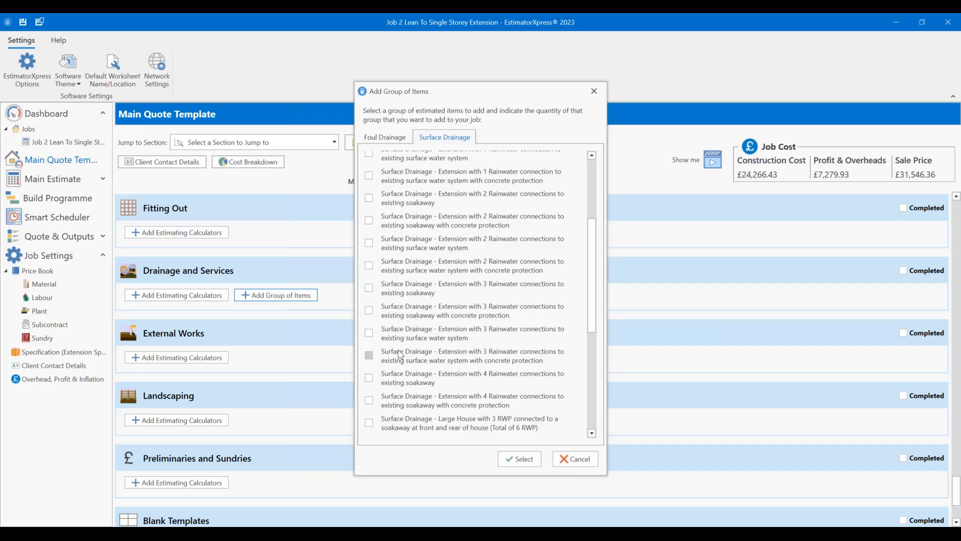
{"action": "scroll", "coordinate": [401, 354], "scroll_direction": "up", "scroll_amount": 4}
{"action": "scroll", "coordinate": [400, 353], "scroll_direction": "up", "scroll_amount": 2}
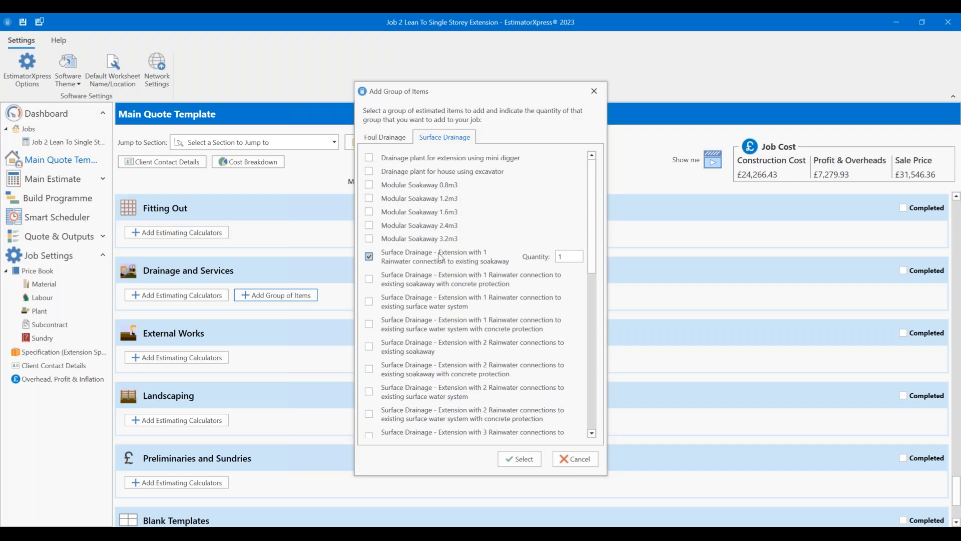
{"action": "left_click", "coordinate": [399, 159]}
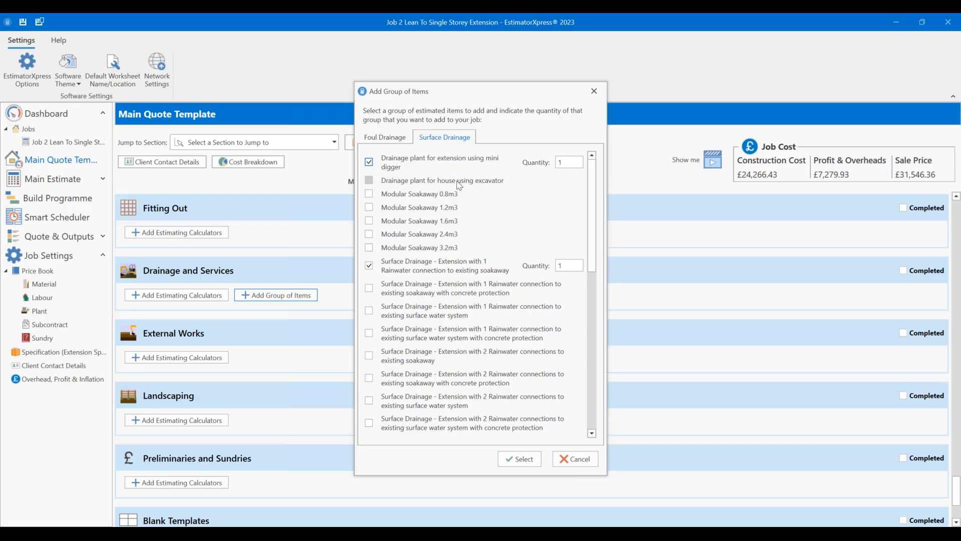
{"action": "left_click", "coordinate": [537, 460]}
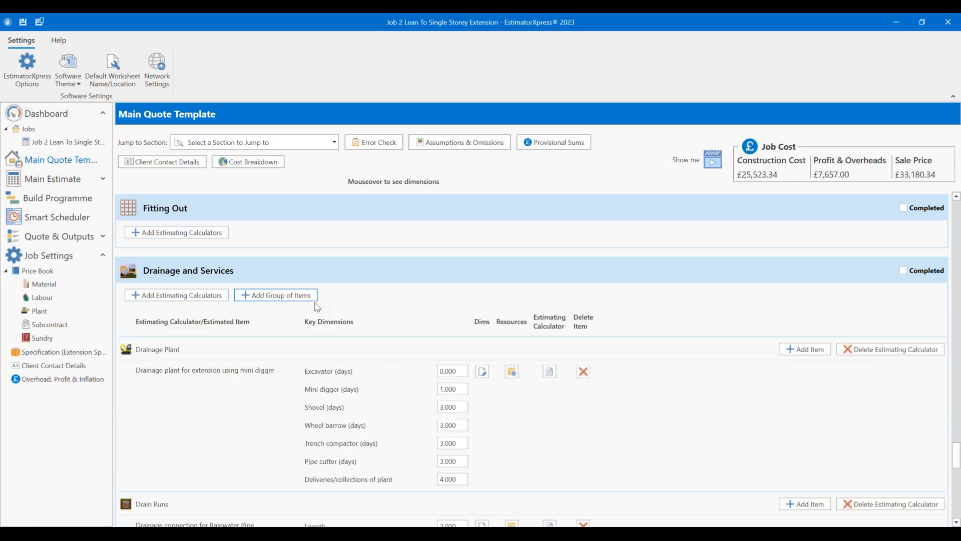
Step: Review the key dimensions of the added drainage plant and drain runs, including the gulleys and bends of the rainwater pipe connection
{"action": "scroll", "coordinate": [317, 307], "scroll_direction": "down", "scroll_amount": 3}
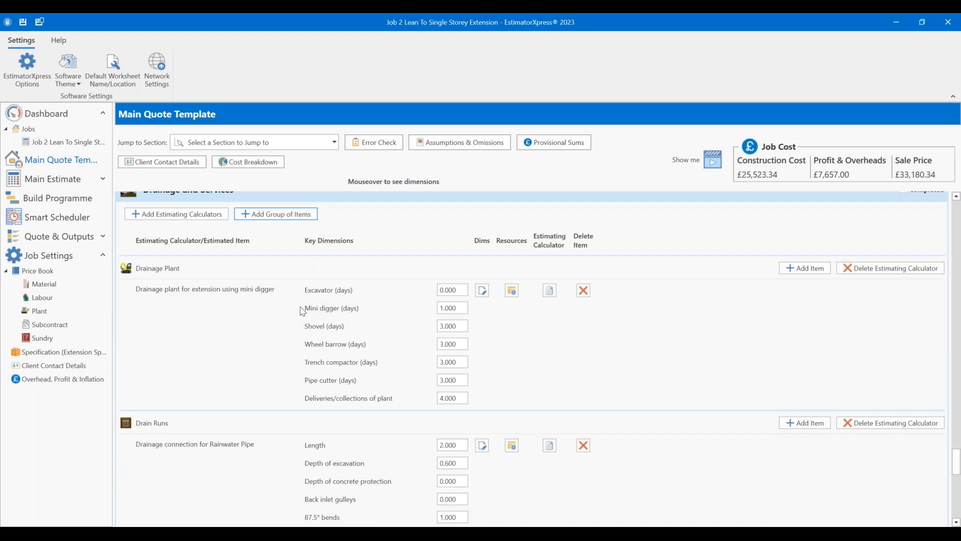
{"action": "scroll", "coordinate": [265, 322], "scroll_direction": "down", "scroll_amount": 1}
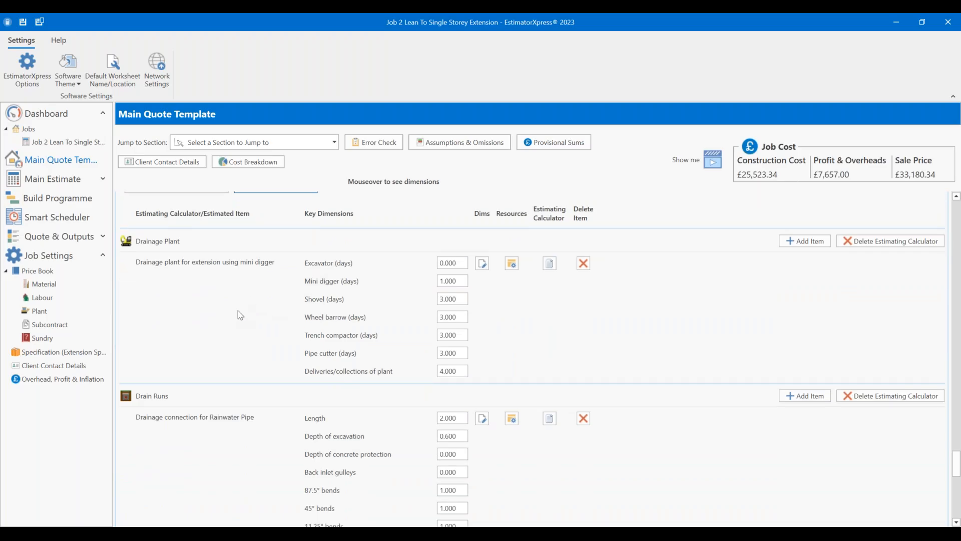
{"action": "scroll", "coordinate": [236, 305], "scroll_direction": "down", "scroll_amount": 3}
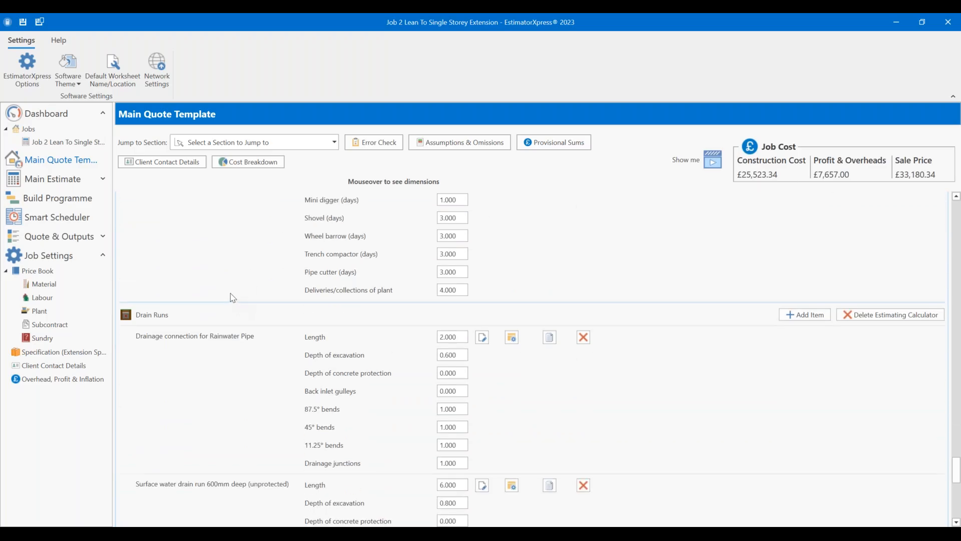
{"action": "scroll", "coordinate": [233, 298], "scroll_direction": "down", "scroll_amount": 6}
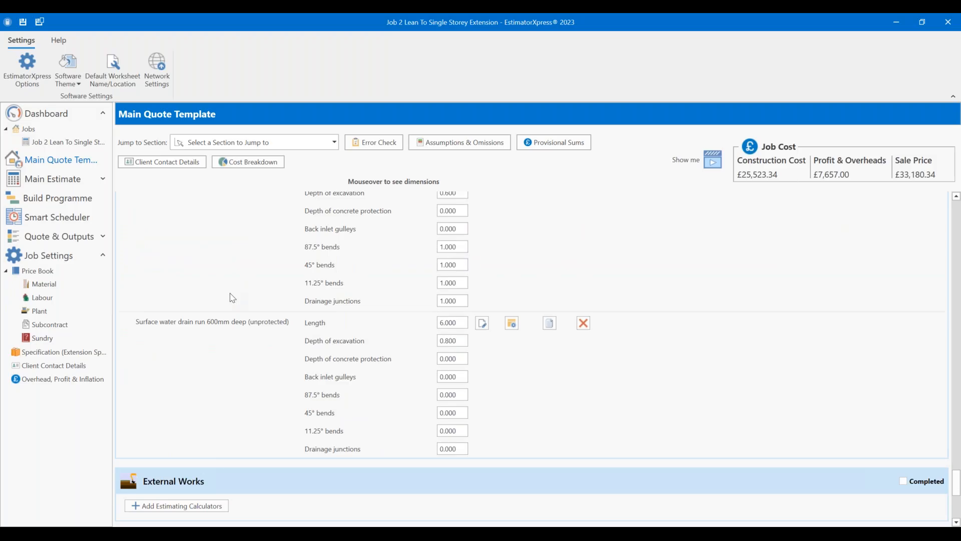
{"action": "scroll", "coordinate": [224, 298], "scroll_direction": "up", "scroll_amount": 3}
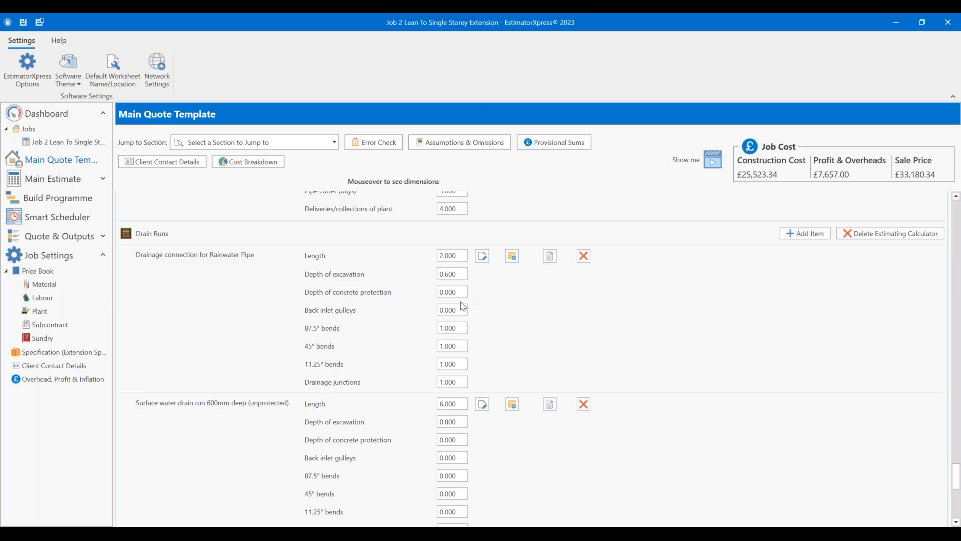
{"action": "left_click_drag", "start_coordinate": [459, 311], "coordinate": [354, 311]}
{"action": "left_click_drag", "start_coordinate": [466, 327], "coordinate": [441, 317]}
{"action": "left_click", "coordinate": [570, 364]}
{"action": "left_click_drag", "start_coordinate": [460, 330], "coordinate": [413, 338]}
{"action": "left_click", "coordinate": [553, 336]}
Step: Add the Site Strip calculator to External Works using the "Typical Site Strip using a mini digger" template
{"action": "scroll", "coordinate": [548, 341], "scroll_direction": "down", "scroll_amount": 1}
{"action": "scroll", "coordinate": [501, 410], "scroll_direction": "down", "scroll_amount": 8}
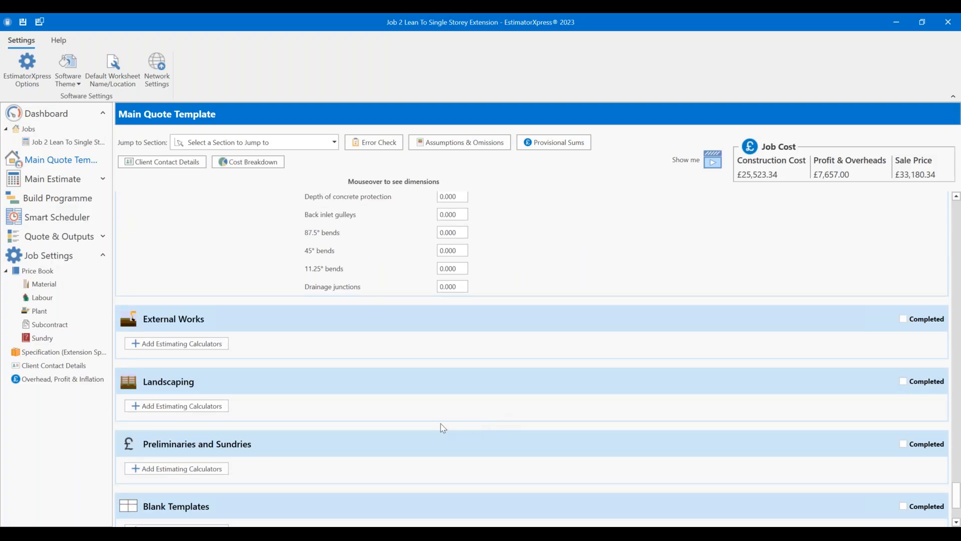
{"action": "scroll", "coordinate": [479, 434], "scroll_direction": "down", "scroll_amount": 2}
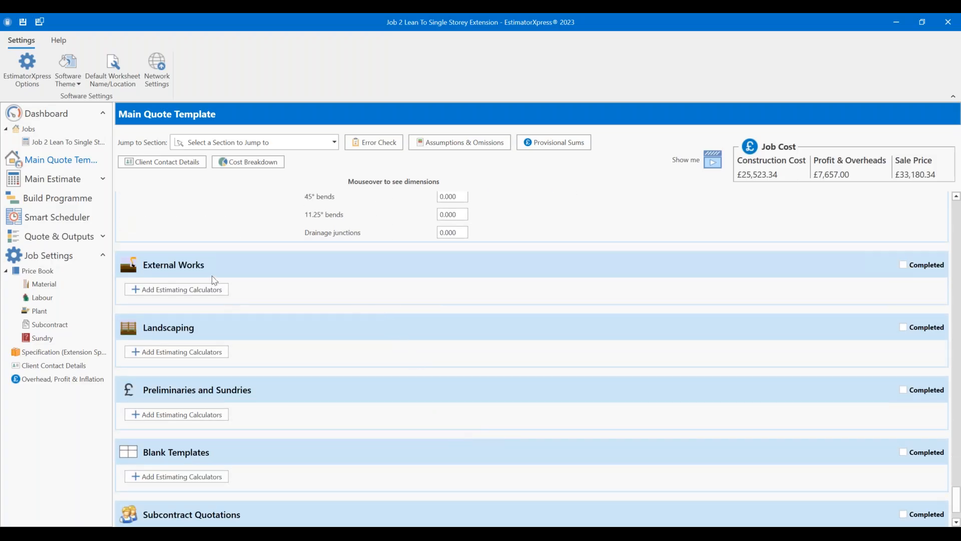
{"action": "left_click", "coordinate": [216, 289]}
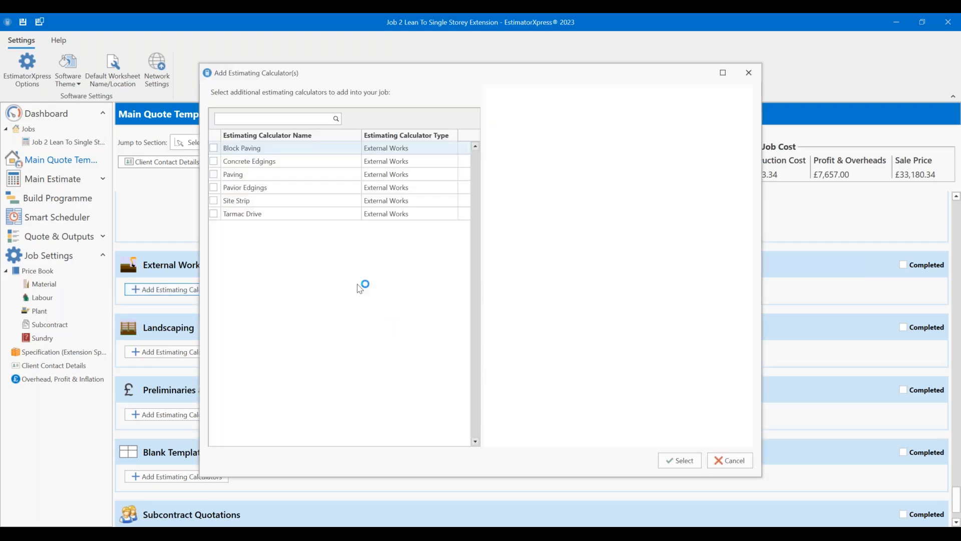
{"action": "left_click", "coordinate": [245, 202]}
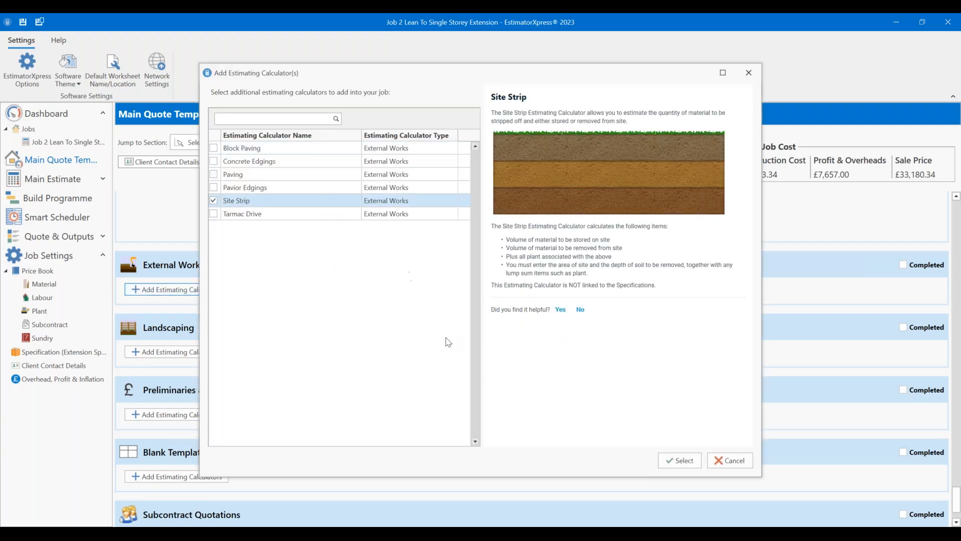
{"action": "left_click", "coordinate": [689, 464]}
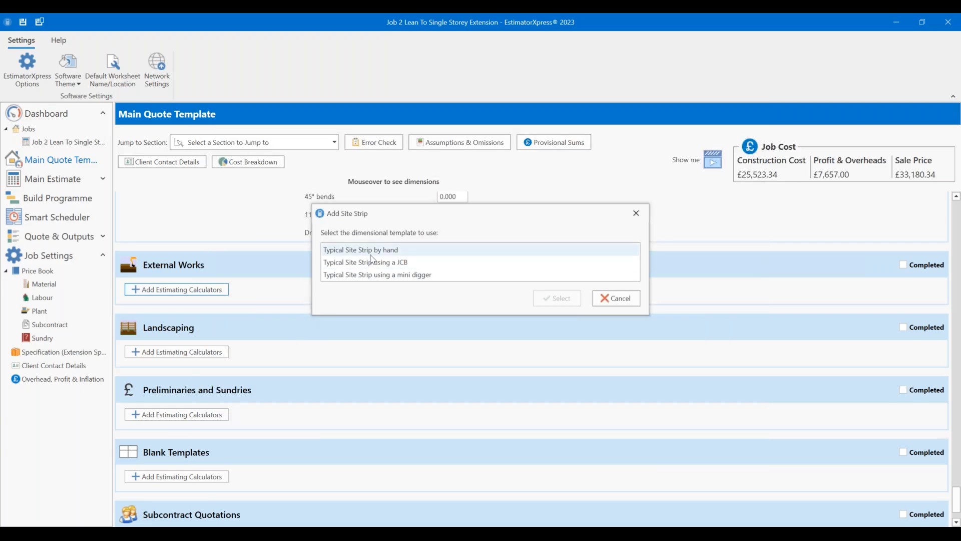
{"action": "left_click", "coordinate": [383, 274]}
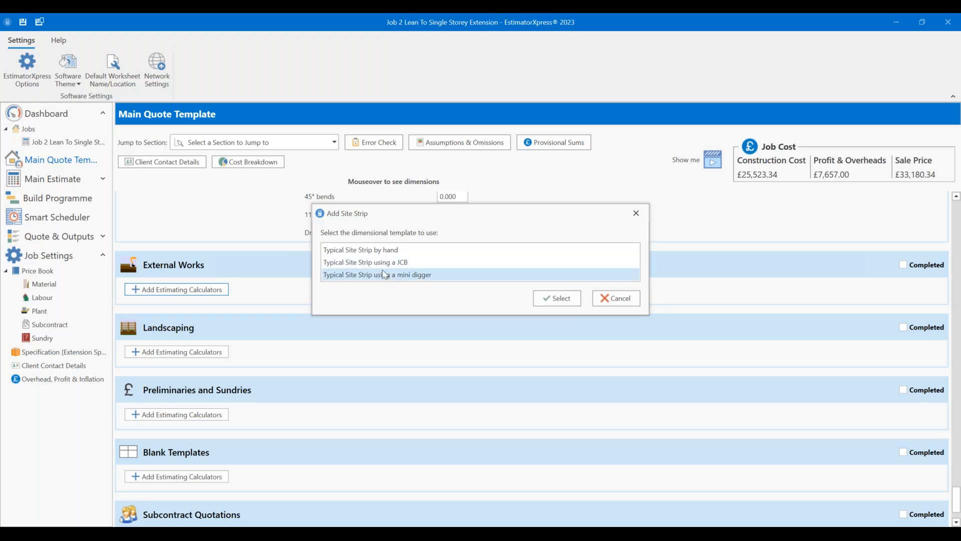
{"action": "left_click", "coordinate": [555, 299]}
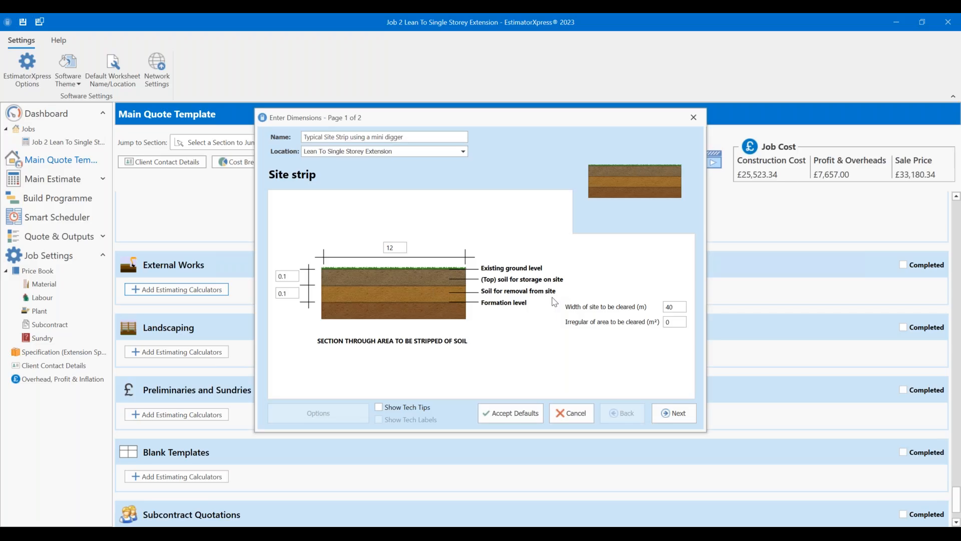
Step: Set the site strip length to 6, reduce its width, set soil depths to 0 for storage and 0.3 for removal, and continue to plant and labour
{"action": "left_click_drag", "start_coordinate": [403, 248], "coordinate": [313, 250]}
{"action": "type", "text": "6"}
{"action": "left_click", "coordinate": [681, 307]}
{"action": "key", "text": "BackSpace"}
{"action": "left_click", "coordinate": [288, 277]}
{"action": "left_click", "coordinate": [289, 276]}
{"action": "left_click_drag", "start_coordinate": [294, 277], "coordinate": [245, 279]}
{"action": "type", "text": "0o"}
{"action": "left_click", "coordinate": [290, 292]}
{"action": "key", "text": "BackSpace"}
{"action": "type", "text": "3"}
{"action": "left_click", "coordinate": [686, 416]}
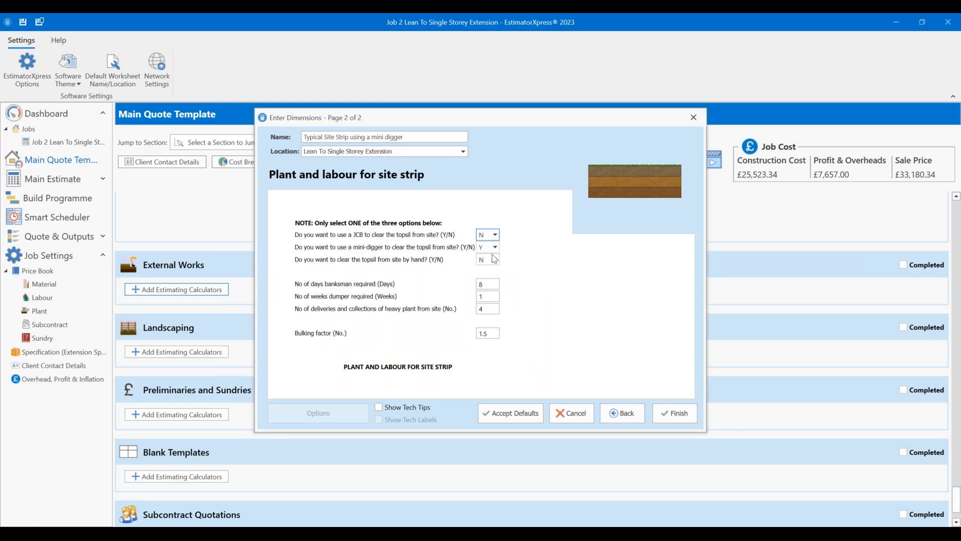
Step: Set the banksman to 2 days and the dumper to 0 weeks, adjust the heavy plant deliveries, and finish the site strip dimensions
{"action": "mouse_move", "coordinate": [487, 251]}
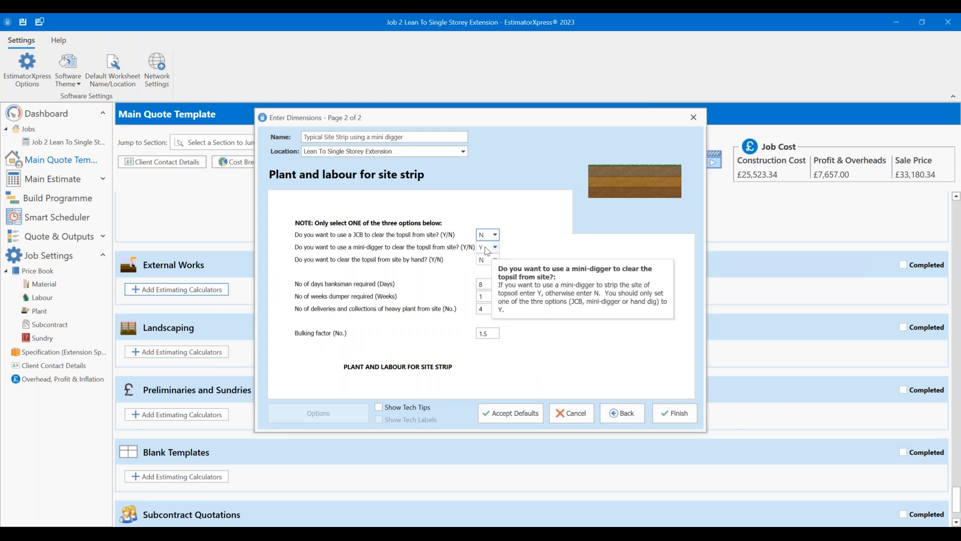
{"action": "left_click", "coordinate": [484, 284]}
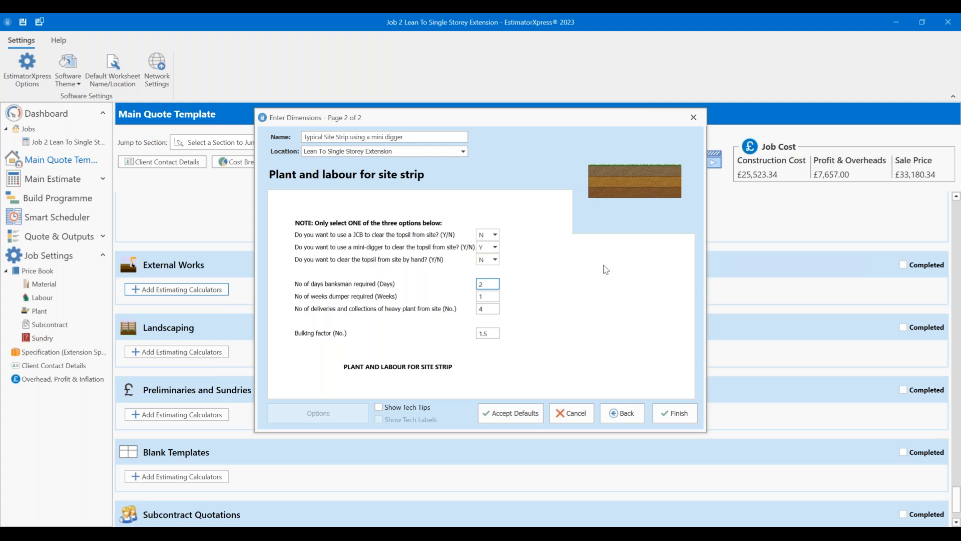
{"action": "left_click", "coordinate": [494, 297]}
{"action": "type", "text": "0"}
{"action": "left_click", "coordinate": [497, 309]}
{"action": "left_click", "coordinate": [492, 309]}
{"action": "left_click", "coordinate": [660, 424]}
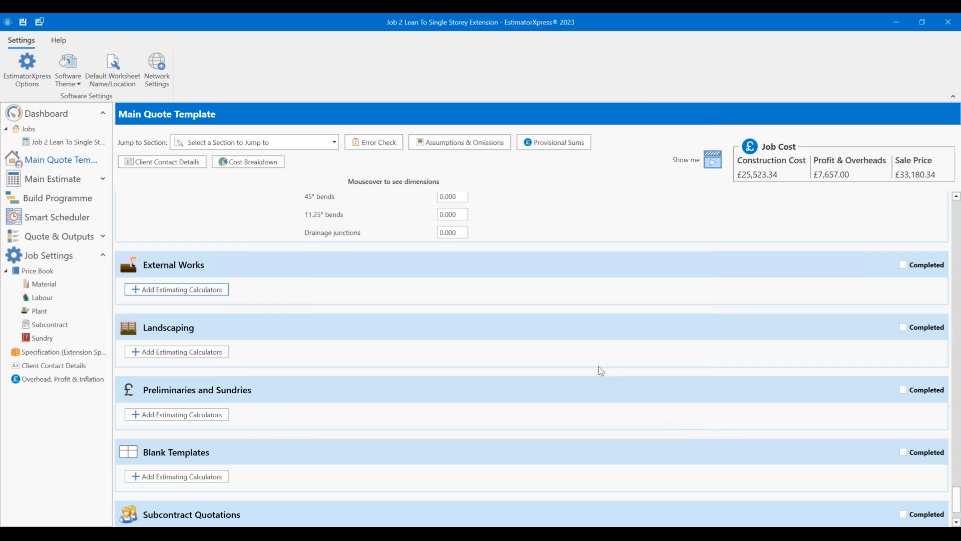
Step: Add the Site Establishment and Travel Costs calculators to Preliminaries and Sundries, leaving Sundry Plant out of the selection
{"action": "scroll", "coordinate": [446, 331], "scroll_direction": "down", "scroll_amount": 4}
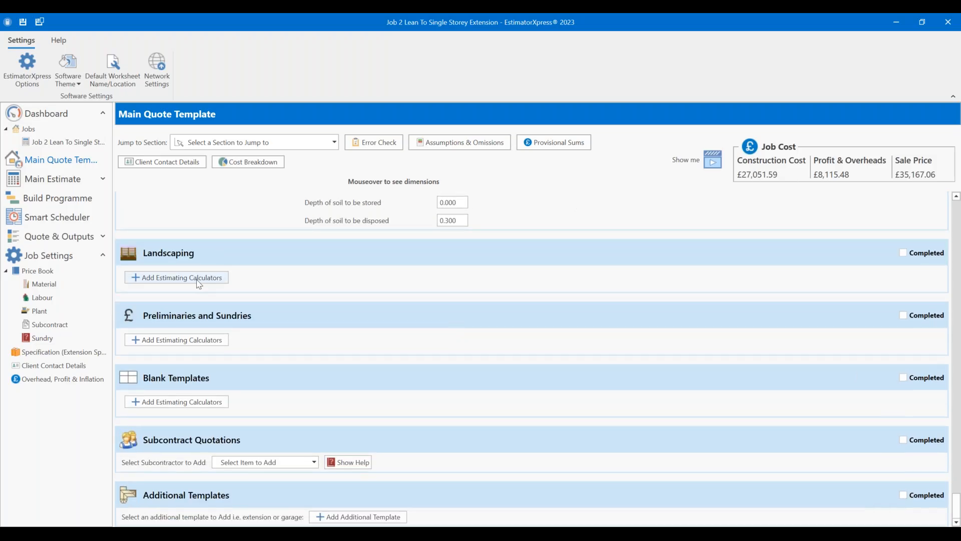
{"action": "left_click", "coordinate": [199, 343]}
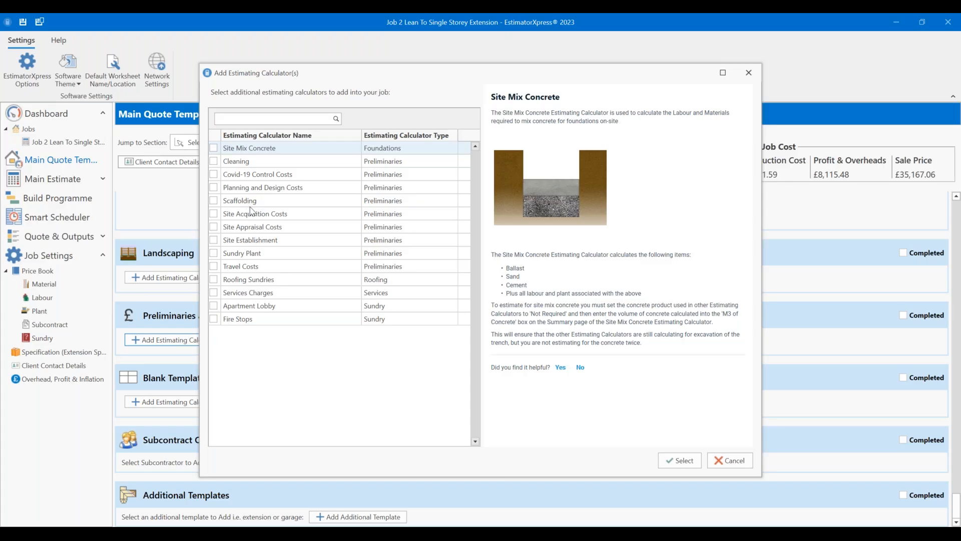
{"action": "left_click", "coordinate": [251, 240]}
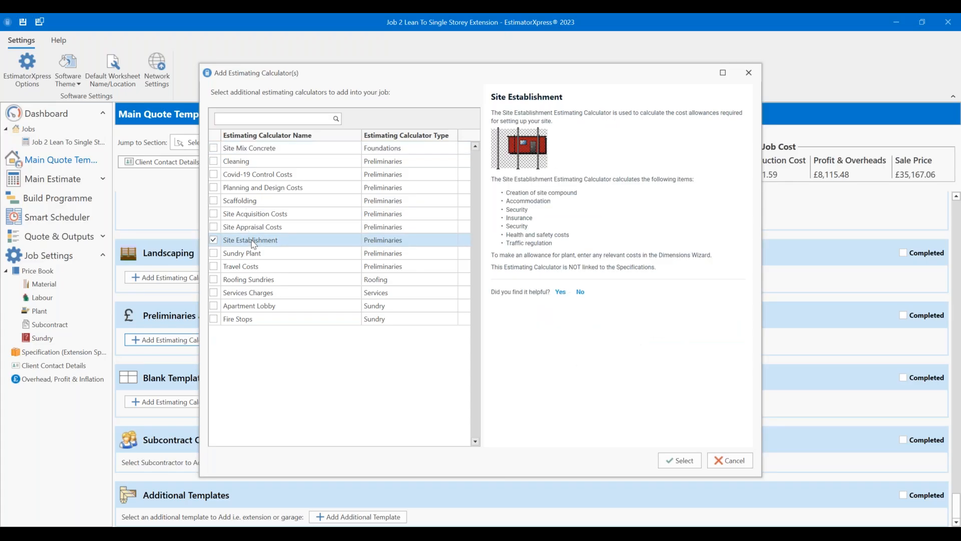
{"action": "left_click", "coordinate": [227, 267]}
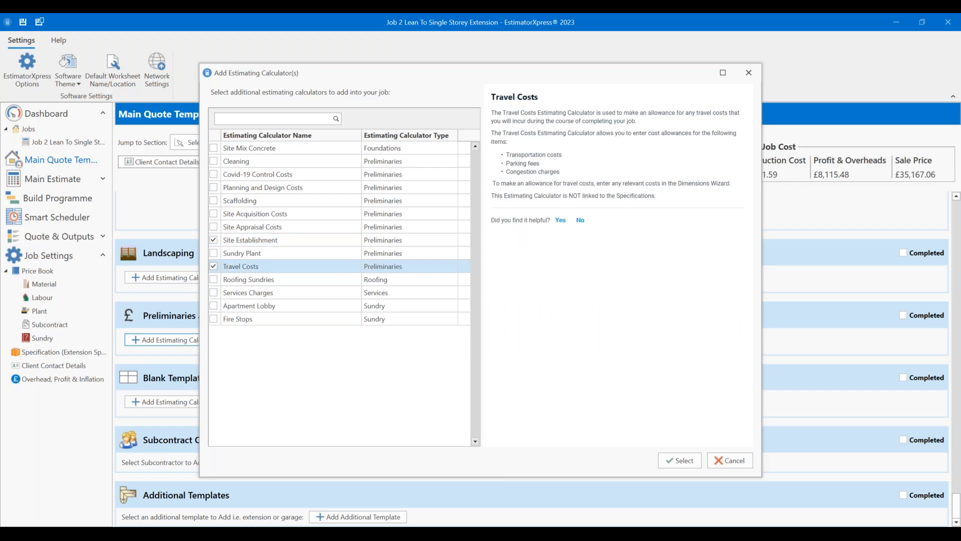
{"action": "left_click", "coordinate": [242, 245]}
{"action": "left_click", "coordinate": [242, 252]}
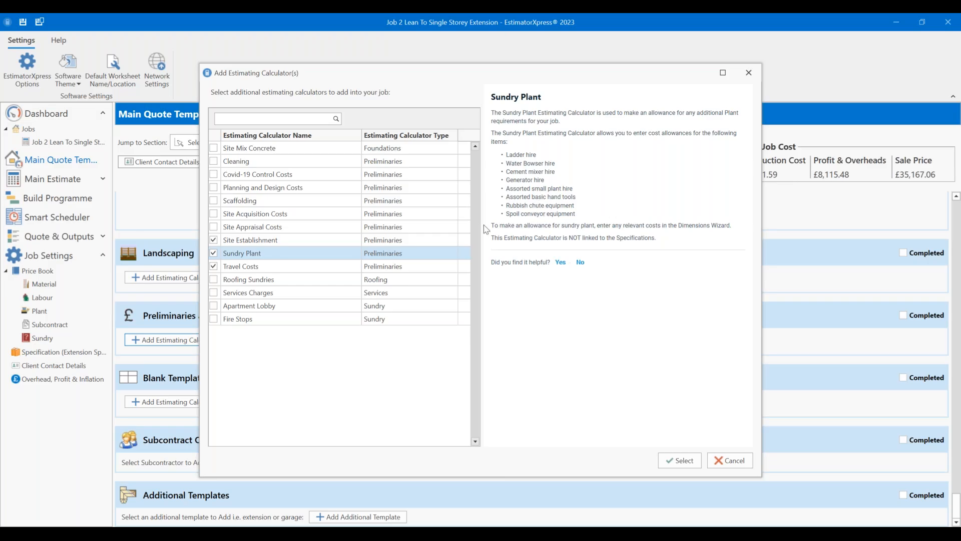
{"action": "left_click", "coordinate": [215, 254]}
{"action": "left_click", "coordinate": [673, 462]}
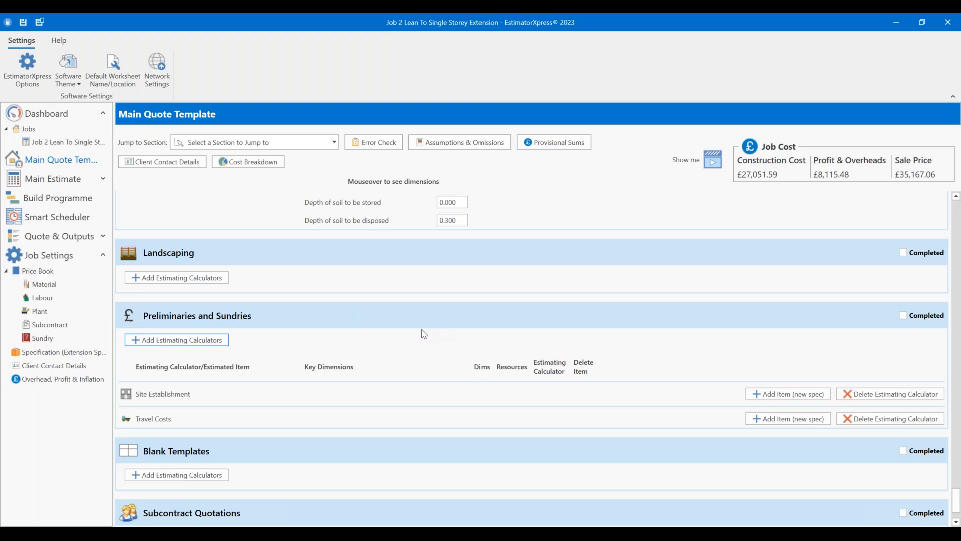
Step: Add a site establishment item using the "Site Establishment for small extension" template
{"action": "left_click", "coordinate": [753, 394]}
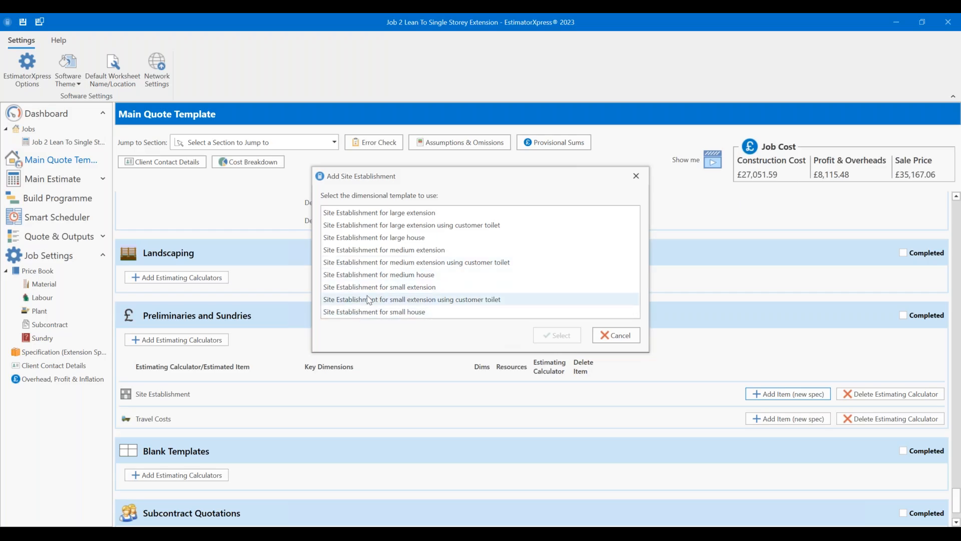
{"action": "left_click", "coordinate": [377, 290]}
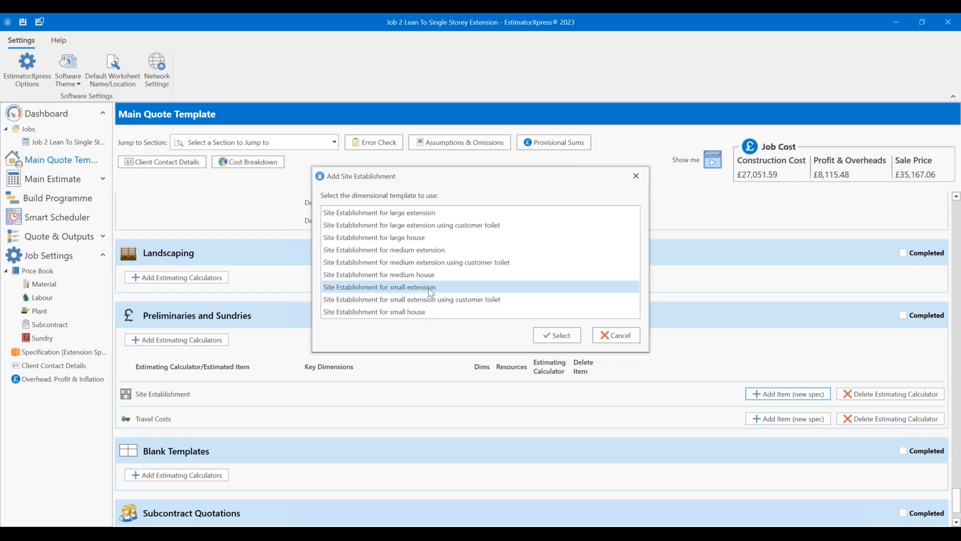
{"action": "left_click", "coordinate": [565, 336]}
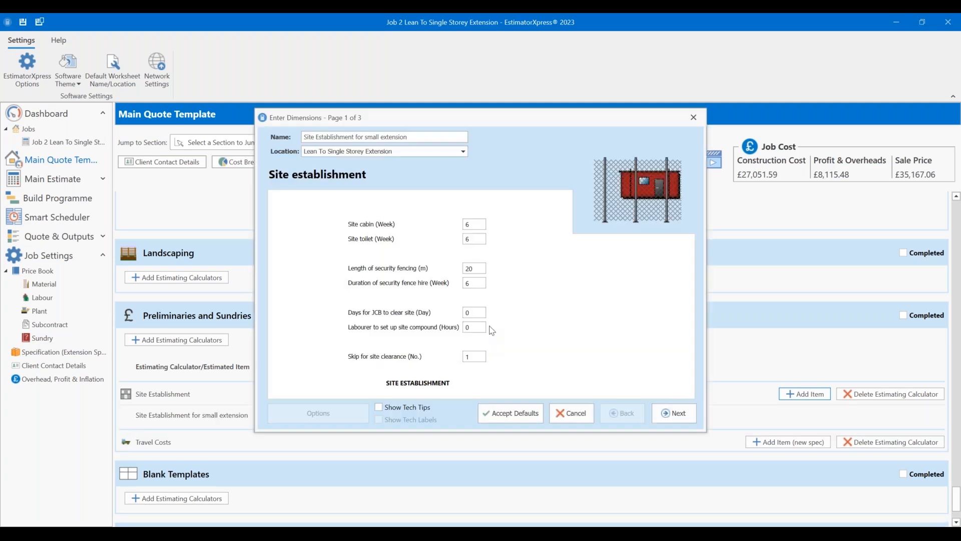
Step: Set the site cabin hire to 0 weeks and the site toilet hire to 12 weeks
{"action": "double_click", "coordinate": [467, 222]}
{"action": "type", "text": "0"}
{"action": "double_click", "coordinate": [483, 239]}
{"action": "type", "text": "8"}
{"action": "key", "text": "BackSpace"}
{"action": "type", "text": "12"}
Step: Set the security fencing length to 10 m and its hire duration to 8 weeks, and continue to the site compound base
{"action": "left_click", "coordinate": [483, 269]}
{"action": "left_click", "coordinate": [474, 269]}
{"action": "type", "text": "10"}
{"action": "left_click", "coordinate": [483, 284]}
{"action": "type", "text": "8"}
{"action": "left_click", "coordinate": [474, 326]}
{"action": "left_click", "coordinate": [472, 356]}
{"action": "left_click", "coordinate": [673, 413]}
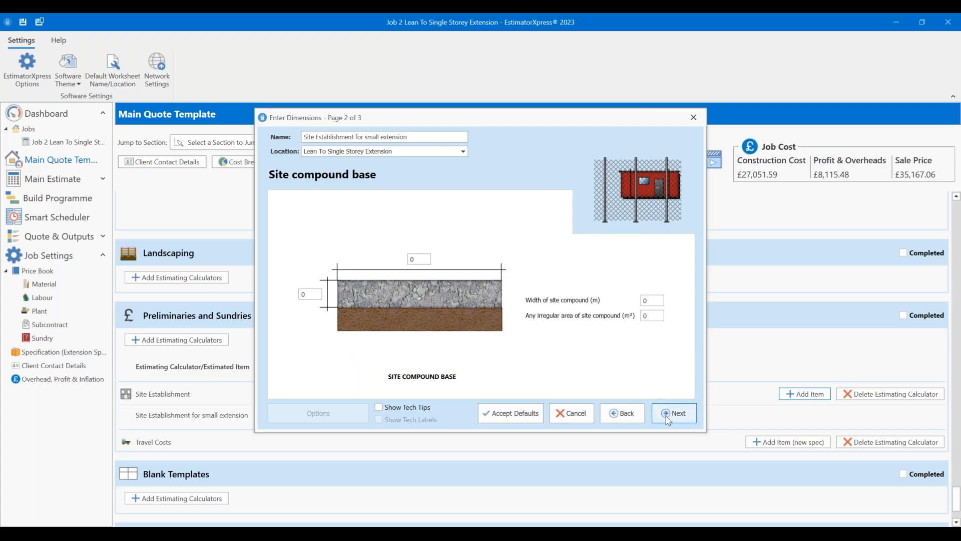
Step: Keep the default site compound base and sundry project costs, including the 2-month skip permit, and finish the site establishment dimensions
{"action": "left_click", "coordinate": [674, 413]}
{"action": "left_click", "coordinate": [463, 250]}
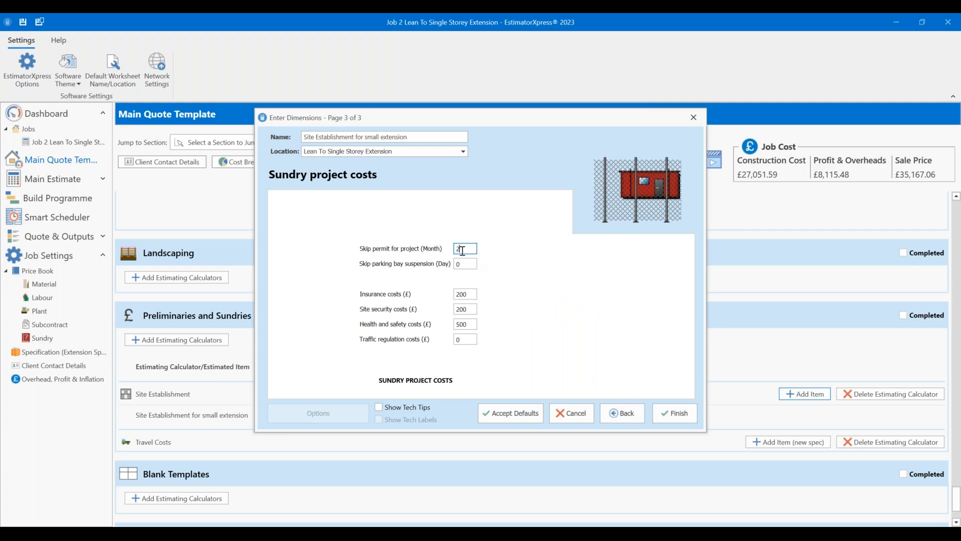
{"action": "left_click", "coordinate": [475, 263]}
{"action": "double_click", "coordinate": [475, 264]}
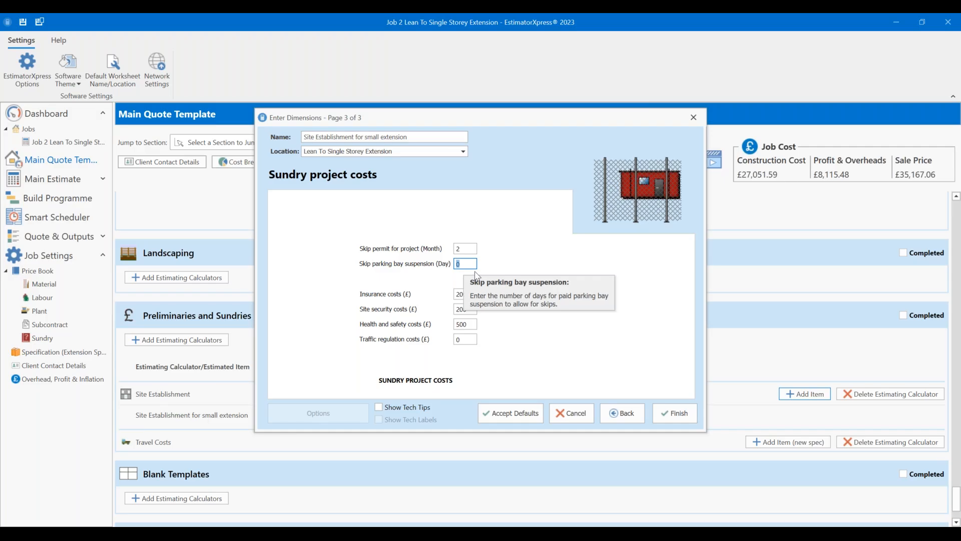
{"action": "left_click", "coordinate": [466, 293]}
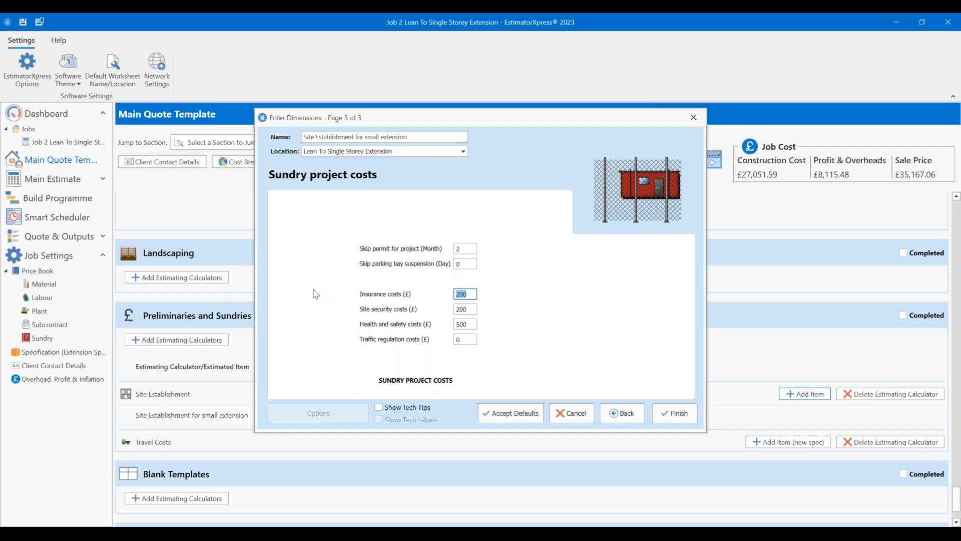
{"action": "left_click", "coordinate": [469, 307]}
{"action": "key", "text": "Tab"}
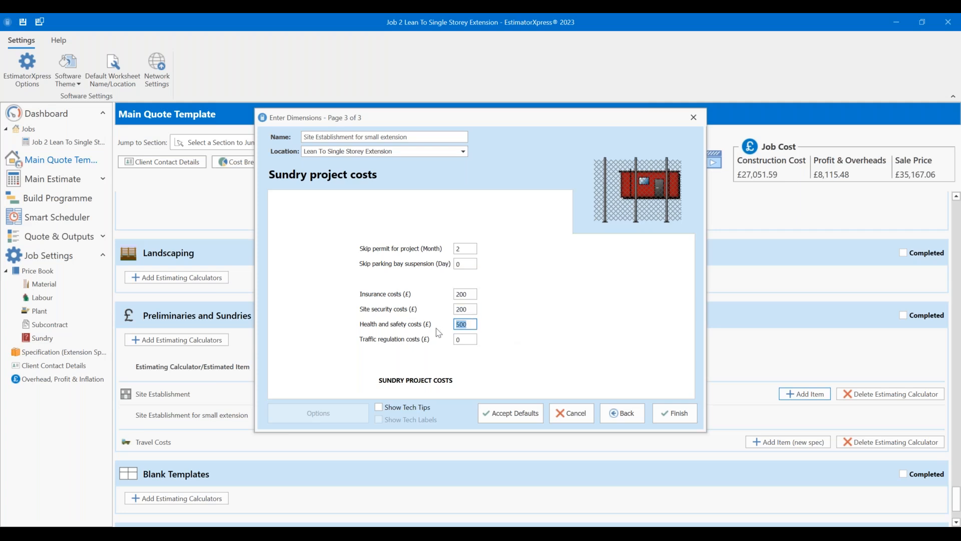
{"action": "left_click", "coordinate": [473, 323]}
{"action": "left_click", "coordinate": [465, 340]}
{"action": "double_click", "coordinate": [474, 341]}
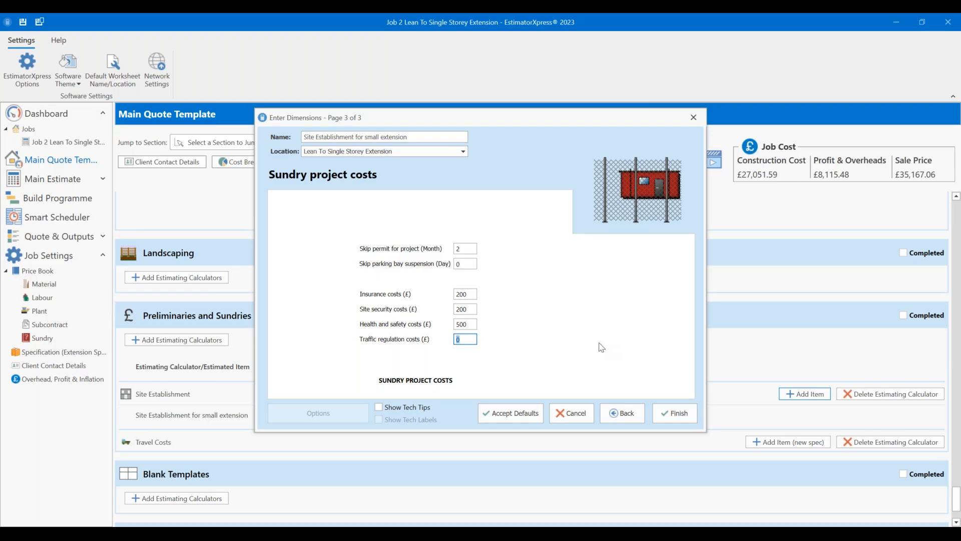
{"action": "left_click", "coordinate": [685, 414]}
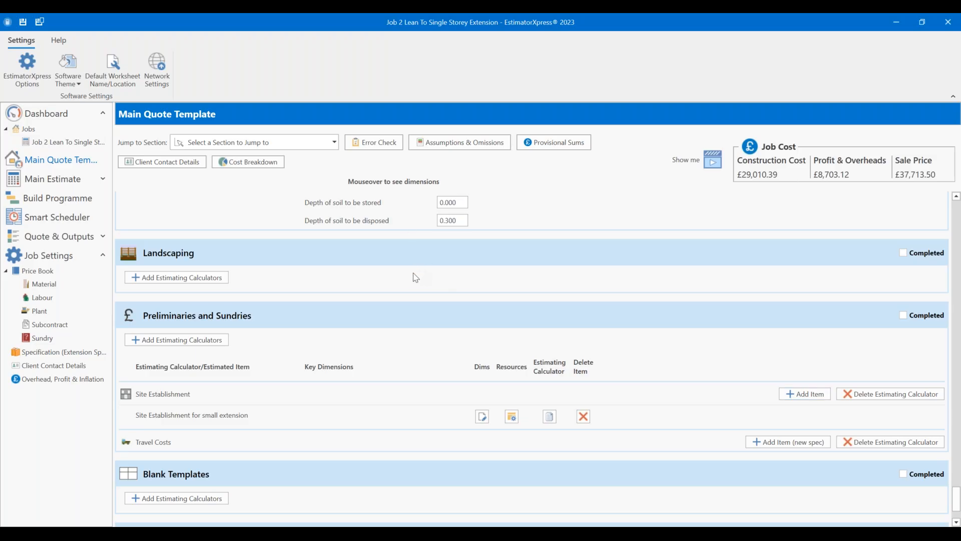
Step: Add a Travel Costs item under Preliminaries and Sundries and open the medium van mileage for editing
{"action": "scroll", "coordinate": [415, 277], "scroll_direction": "down", "scroll_amount": 2}
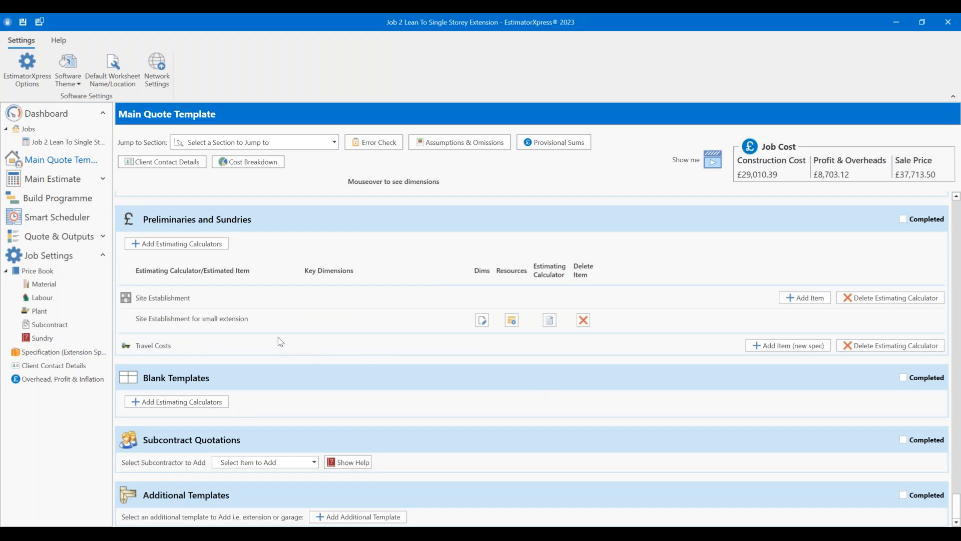
{"action": "left_click", "coordinate": [804, 347]}
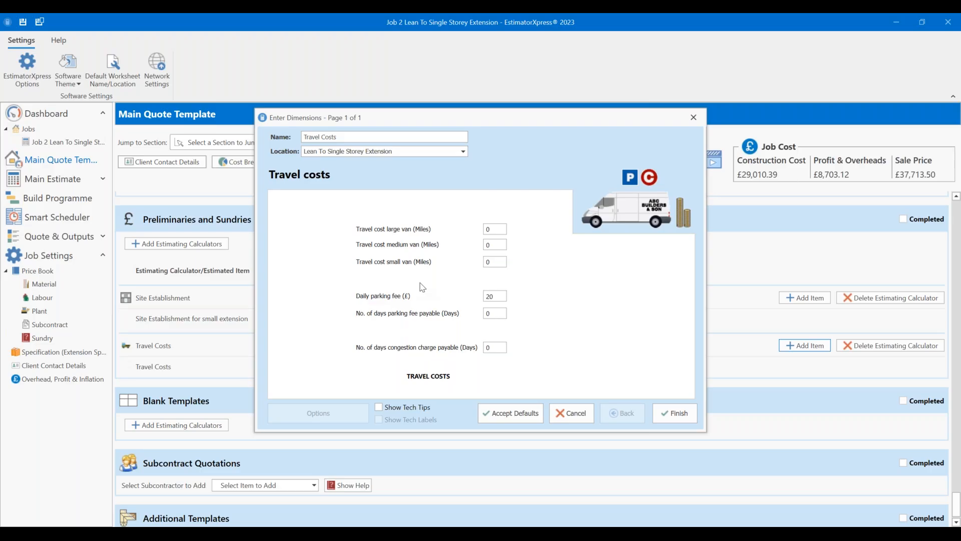
{"action": "left_click", "coordinate": [489, 297]}
{"action": "left_click", "coordinate": [495, 296]}
{"action": "left_click", "coordinate": [496, 246]}
{"action": "double_click", "coordinate": [496, 244]}
Step: Switch to Calculator and work out the total travel mileage as 5 × 2 × 5 × 12
{"action": "key", "text": "super"}
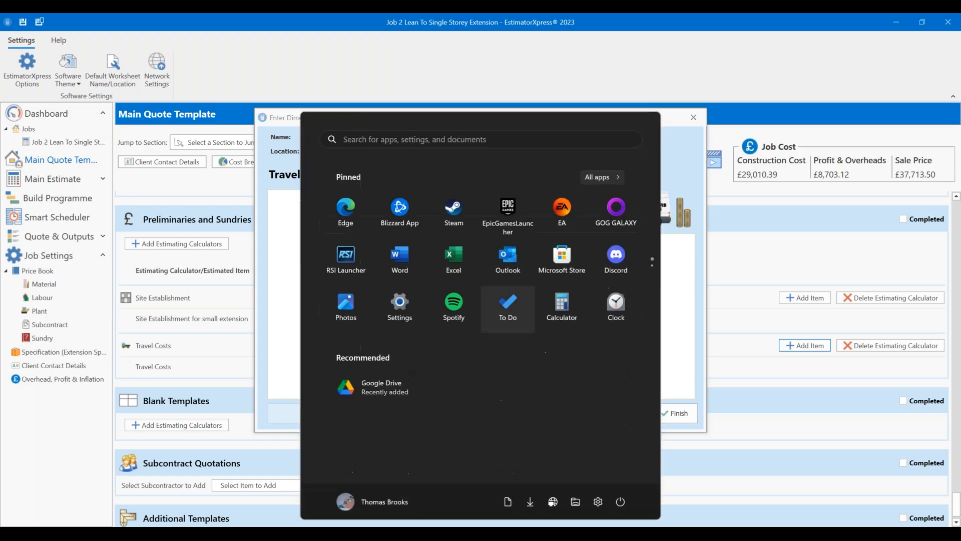
{"action": "type", "text": "cal"}
{"action": "key", "text": "Return"}
{"action": "left_click_drag", "start_coordinate": [579, 121], "coordinate": [698, 133]}
{"action": "left_click", "coordinate": [686, 343]}
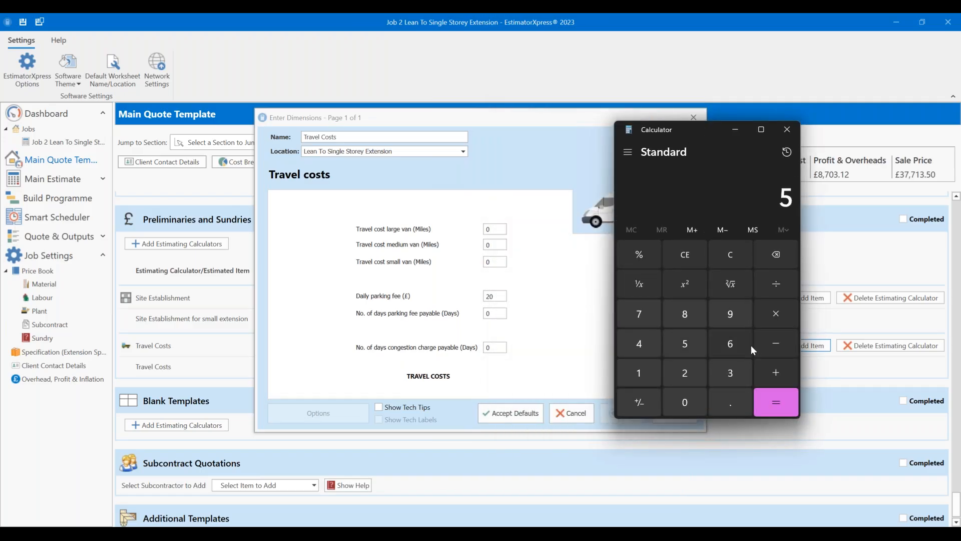
{"action": "left_click", "coordinate": [775, 313]}
{"action": "left_click", "coordinate": [679, 376]}
{"action": "left_click", "coordinate": [775, 398]}
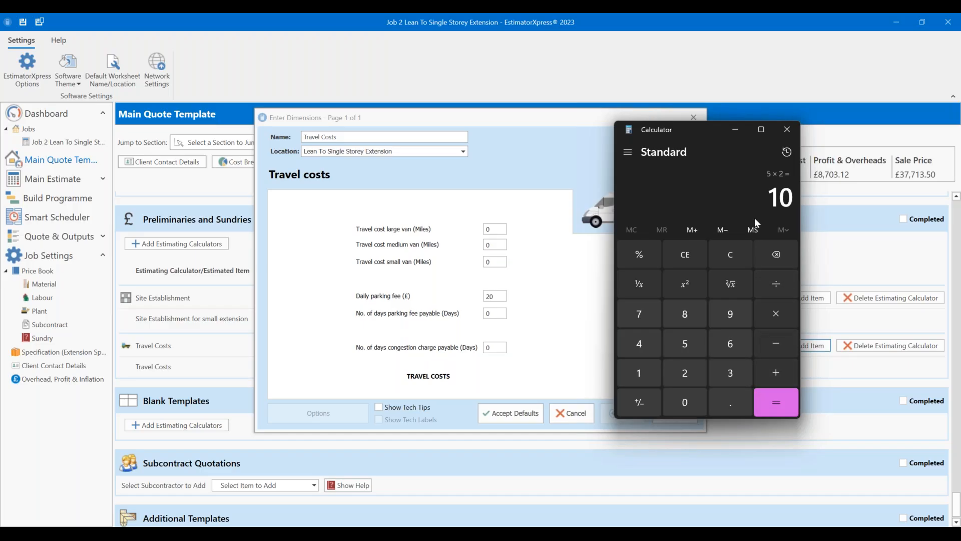
{"action": "left_click", "coordinate": [783, 322]}
{"action": "left_click", "coordinate": [688, 342]}
{"action": "left_click", "coordinate": [786, 393]}
{"action": "left_click", "coordinate": [790, 324]}
{"action": "left_click", "coordinate": [697, 371]}
{"action": "left_click", "coordinate": [685, 255]}
{"action": "left_click", "coordinate": [639, 373]}
{"action": "left_click", "coordinate": [685, 372]}
{"action": "left_click", "coordinate": [774, 403]}
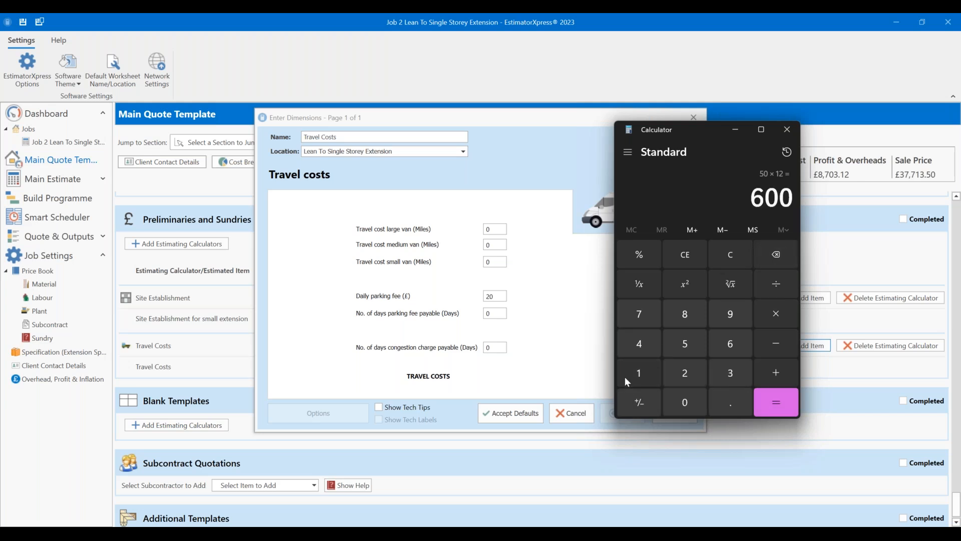
Step: Return to the travel costs, set the medium van travel to 600 miles, and finish the dimensions
{"action": "left_click", "coordinate": [794, 126]}
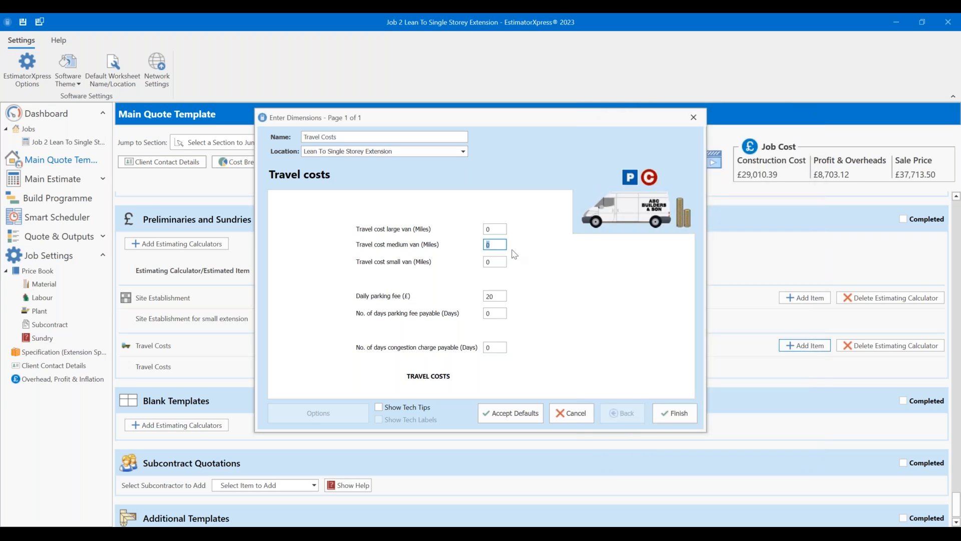
{"action": "type", "text": "600"}
{"action": "left_click", "coordinate": [663, 416]}
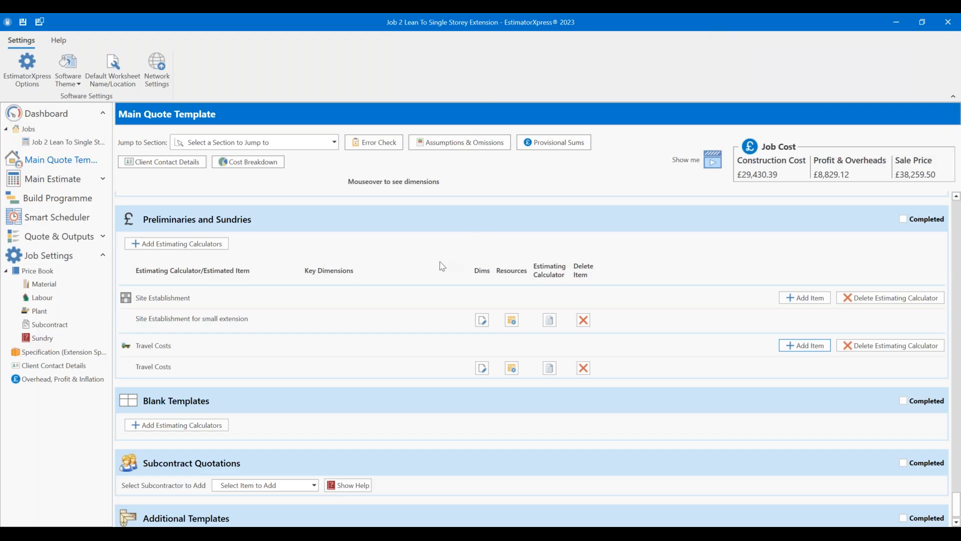
Step: Start a new subcontract quotation using the Scaffolding Contractor
{"action": "scroll", "coordinate": [417, 264], "scroll_direction": "down", "scroll_amount": 1}
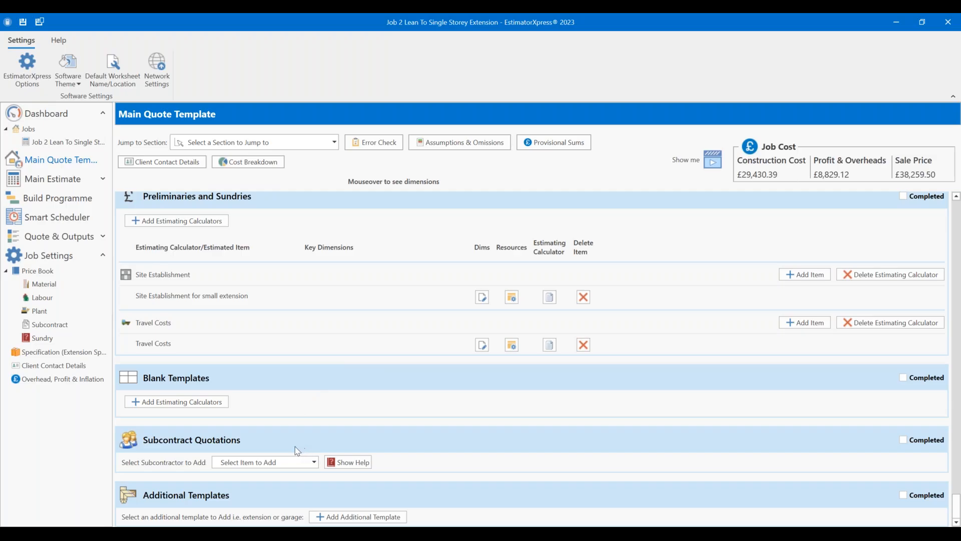
{"action": "left_click", "coordinate": [270, 462]}
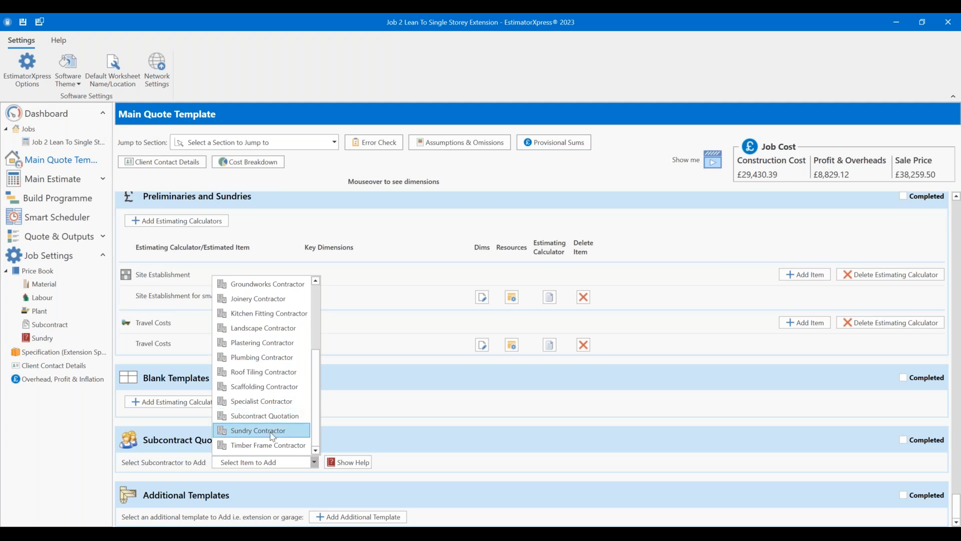
{"action": "scroll", "coordinate": [273, 429], "scroll_direction": "up", "scroll_amount": 3}
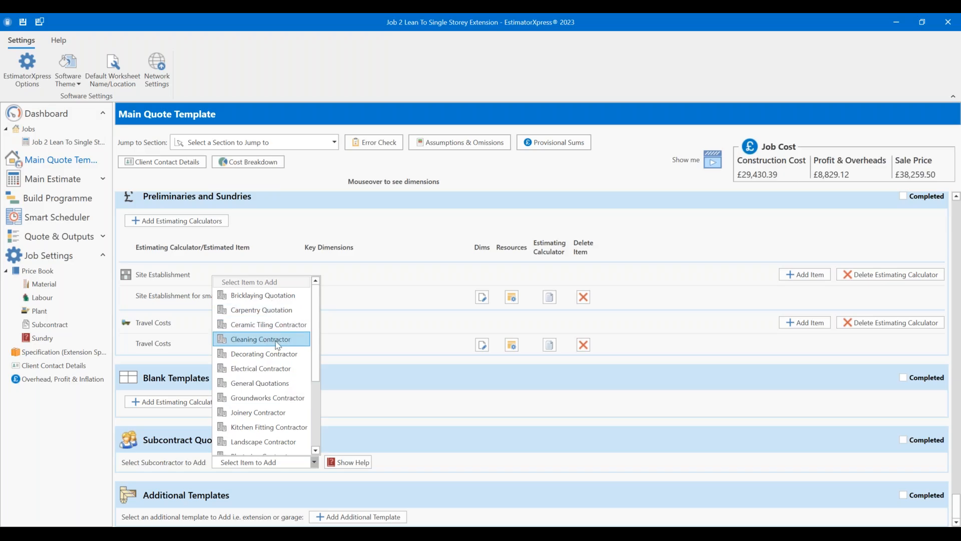
{"action": "scroll", "coordinate": [277, 345], "scroll_direction": "down", "scroll_amount": 2}
{"action": "left_click", "coordinate": [271, 412]}
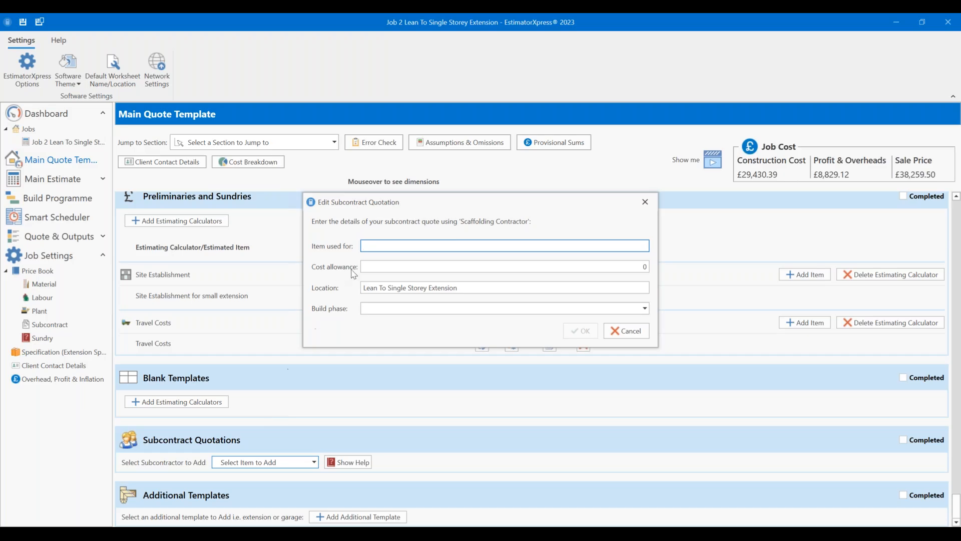
Step: Describe the quotation as "Scaffloding" with a cost allowance of 900 and the Erect Scaffold build phase, and save it
{"action": "type", "text": "Scaffloding"}
{"action": "left_click_drag", "start_coordinate": [381, 266], "coordinate": [717, 272]}
{"action": "type", "text": "900"}
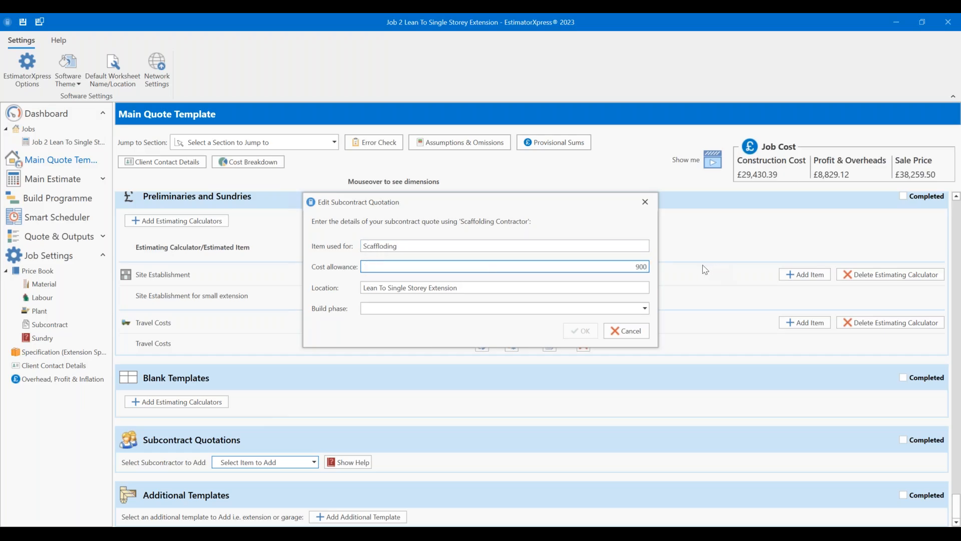
{"action": "left_click", "coordinate": [639, 310]}
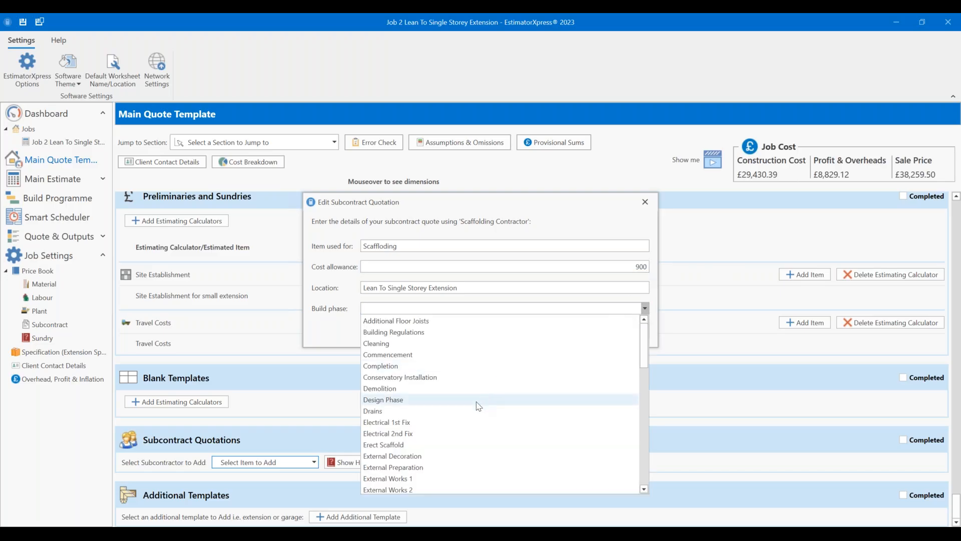
{"action": "scroll", "coordinate": [474, 403], "scroll_direction": "down", "scroll_amount": 2}
{"action": "left_click", "coordinate": [432, 381]}
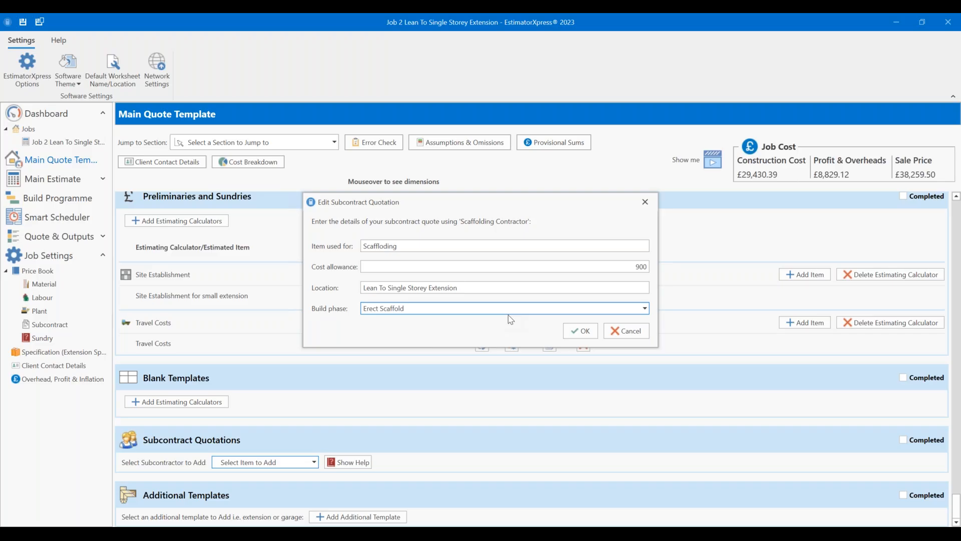
{"action": "left_click", "coordinate": [579, 329]}
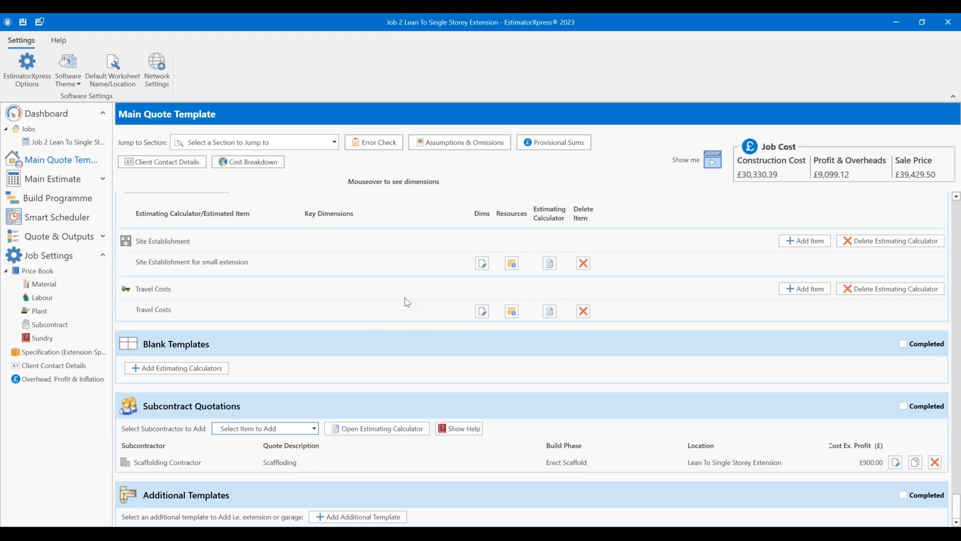
Step: Look back through the template sections and jump to the Rooms section
{"action": "scroll", "coordinate": [408, 270], "scroll_direction": "up", "scroll_amount": 5}
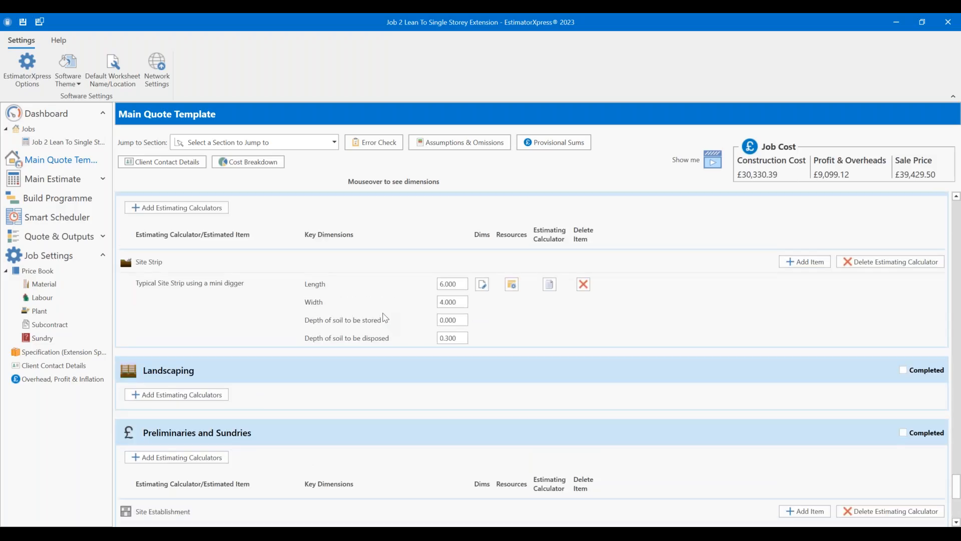
{"action": "scroll", "coordinate": [392, 279], "scroll_direction": "down", "scroll_amount": 4}
{"action": "scroll", "coordinate": [394, 312], "scroll_direction": "up", "scroll_amount": 7}
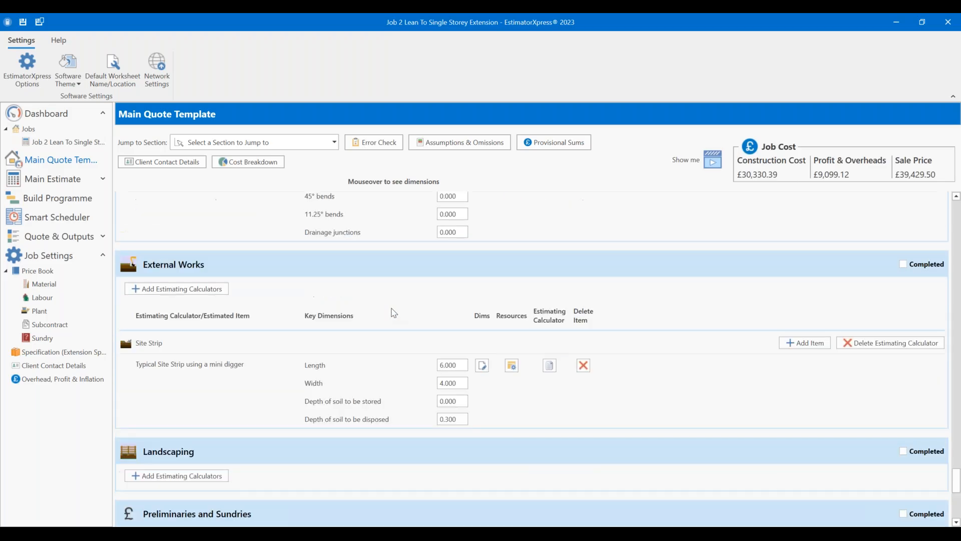
{"action": "scroll", "coordinate": [394, 313], "scroll_direction": "up", "scroll_amount": 10}
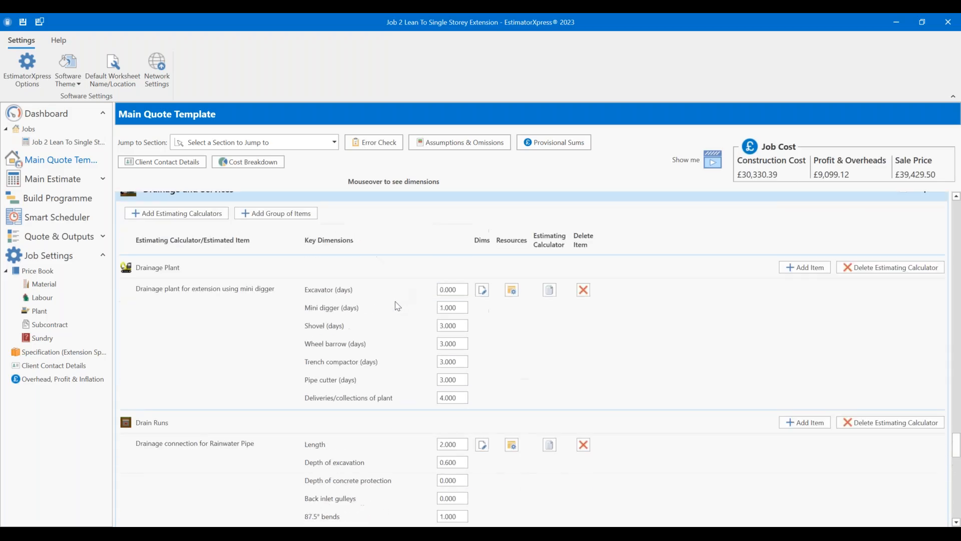
{"action": "scroll", "coordinate": [394, 303], "scroll_direction": "up", "scroll_amount": 3}
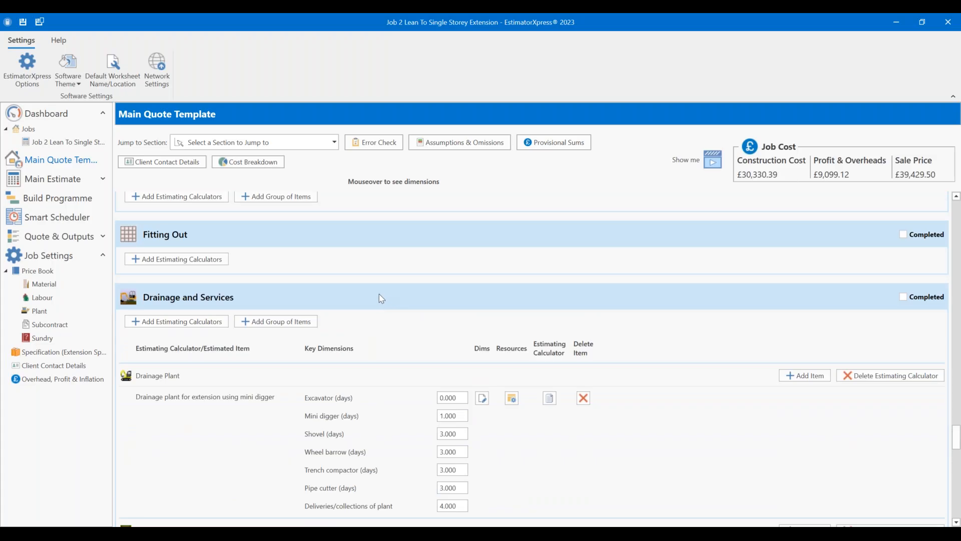
{"action": "scroll", "coordinate": [378, 301], "scroll_direction": "down", "scroll_amount": 3}
{"action": "scroll", "coordinate": [376, 301], "scroll_direction": "up", "scroll_amount": 4}
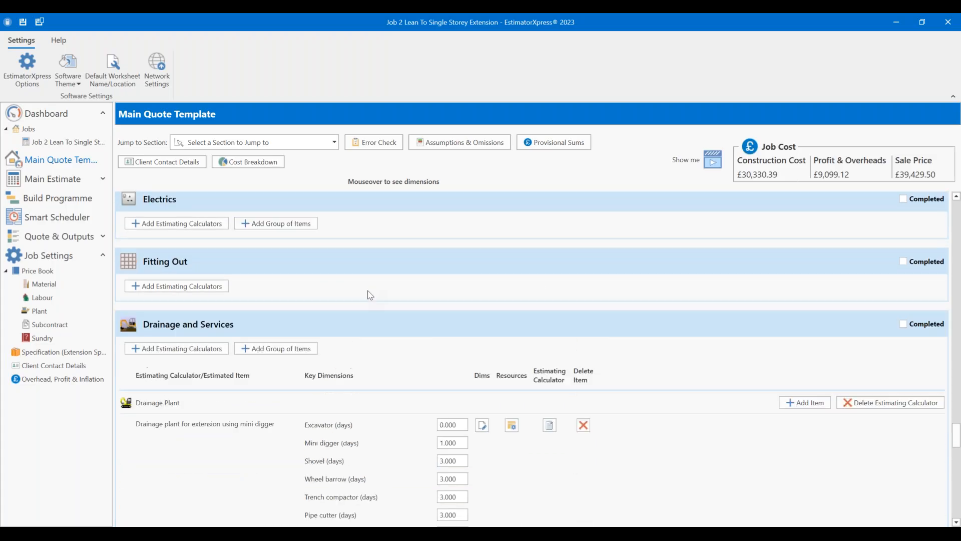
{"action": "left_click", "coordinate": [249, 144]}
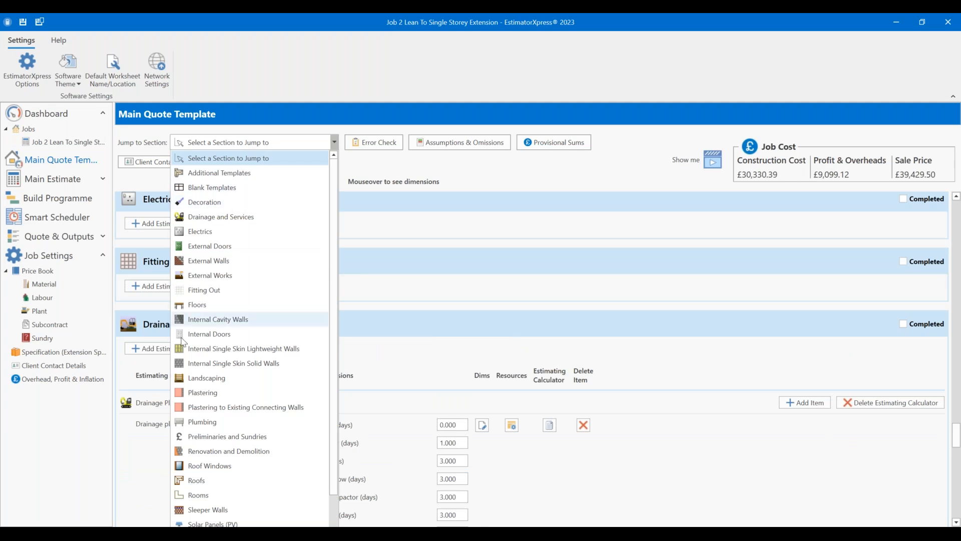
{"action": "left_click", "coordinate": [199, 495]}
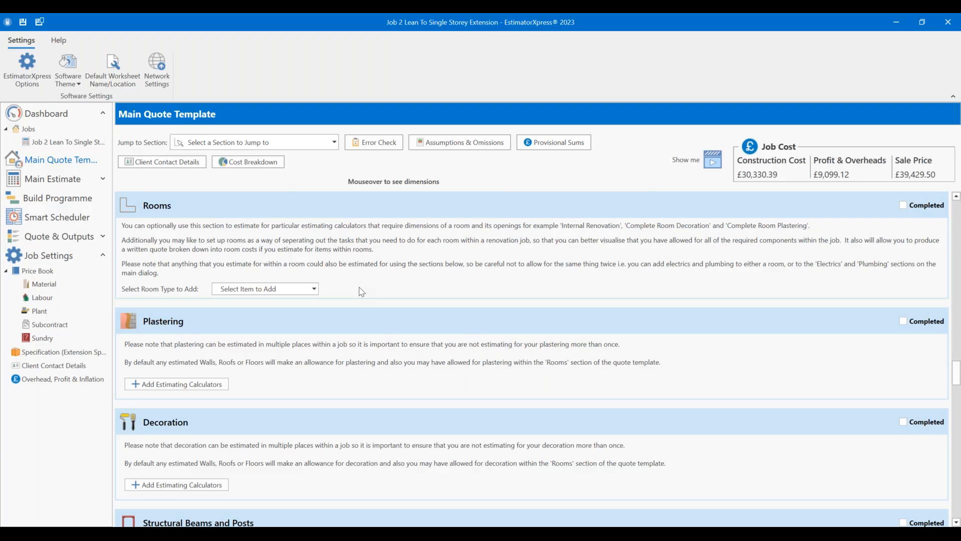
Step: Add a Rectangular Room with a Flat Ceiling and describe it as "Lounge"
{"action": "left_click", "coordinate": [312, 288]}
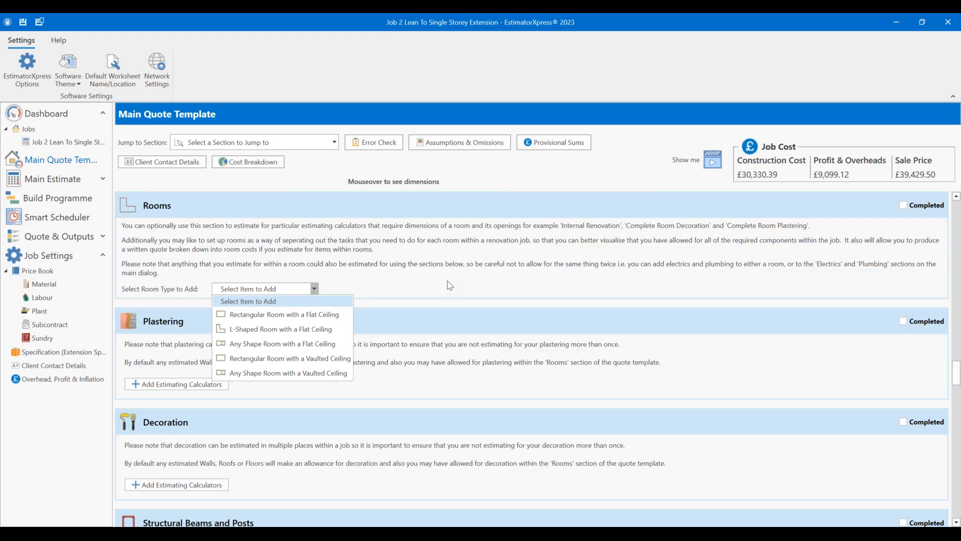
{"action": "left_click", "coordinate": [299, 315]}
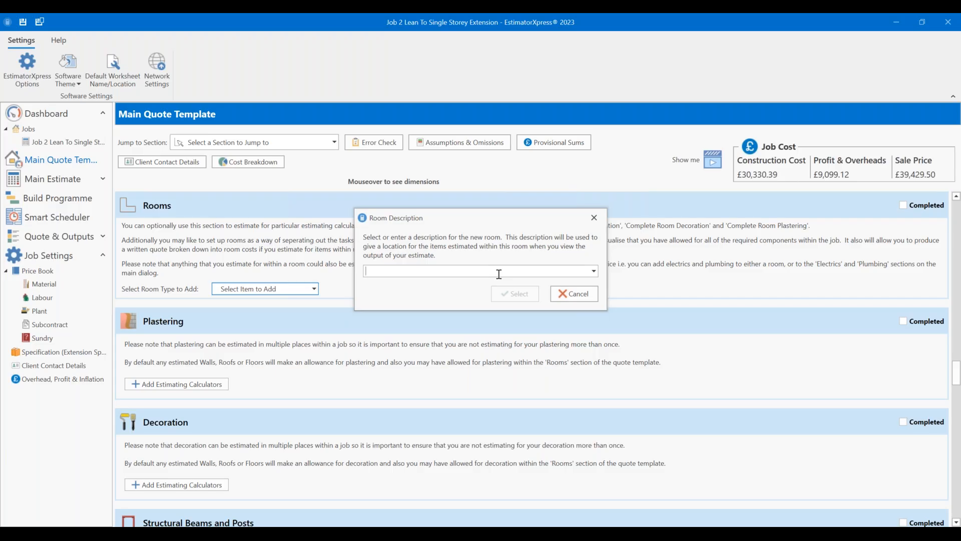
{"action": "type", "text": "Lounge"}
{"action": "key", "text": "Return"}
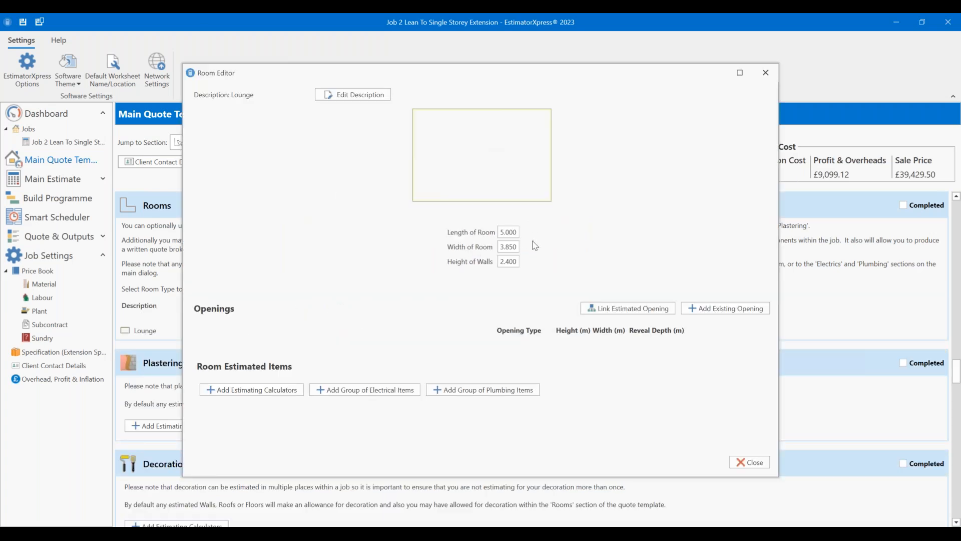
Step: Set the Lounge's length to 4 m and its width to 3 m
{"action": "left_click_drag", "start_coordinate": [515, 233], "coordinate": [442, 236]}
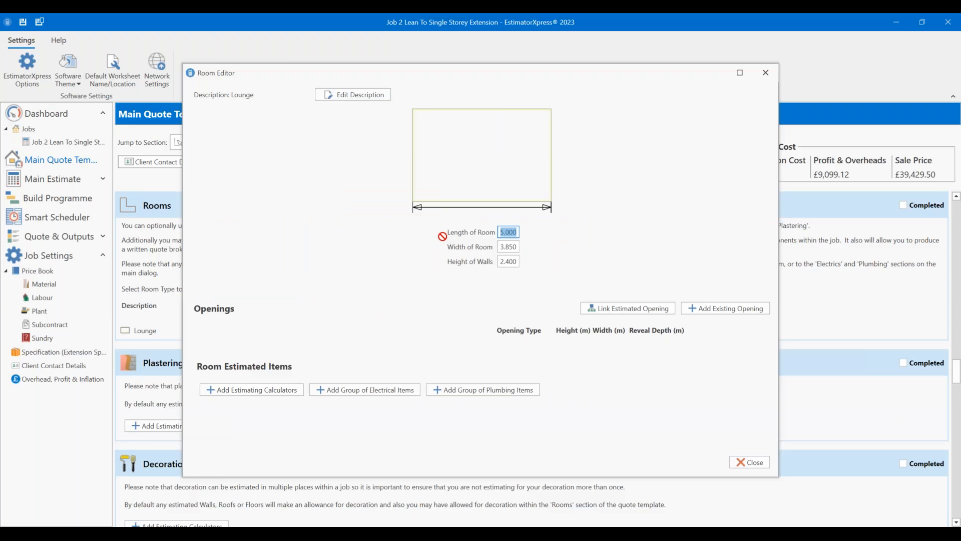
{"action": "type", "text": "4"}
{"action": "key", "text": "Tab"}
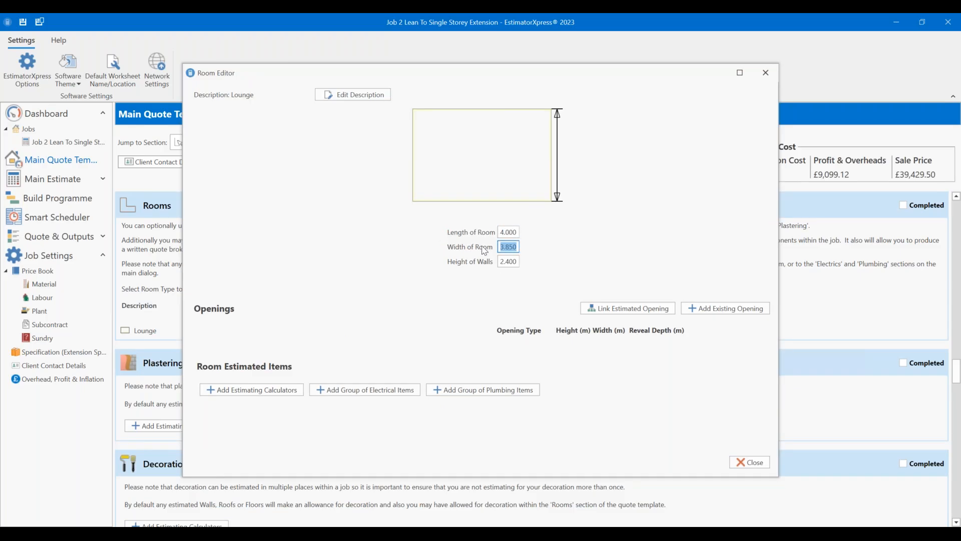
{"action": "type", "text": "3"}
{"action": "left_click", "coordinate": [558, 252]}
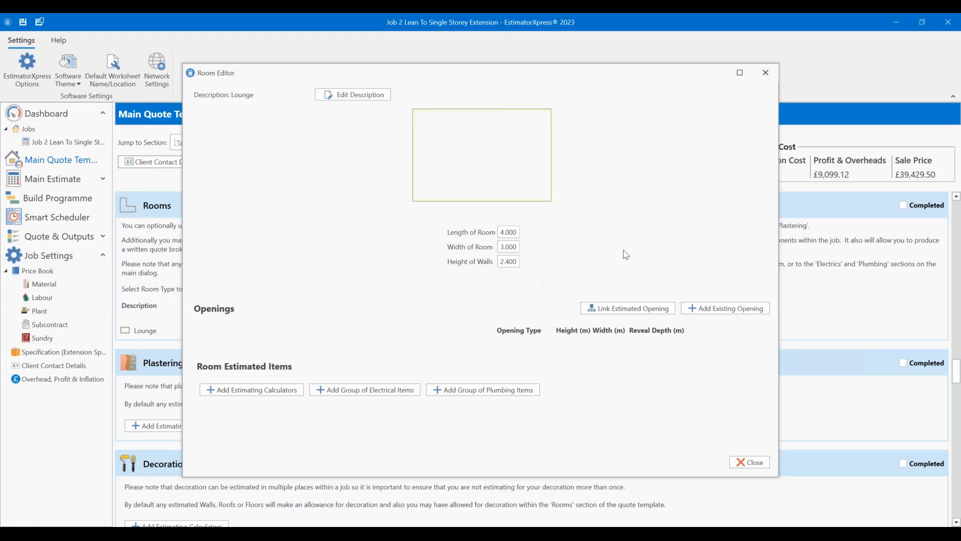
Step: Link the estimated Universal Beam 203 x 102 x 23kg per m(x2) opening to the Lounge
{"action": "left_click", "coordinate": [611, 315]}
{"action": "left_click", "coordinate": [275, 305]}
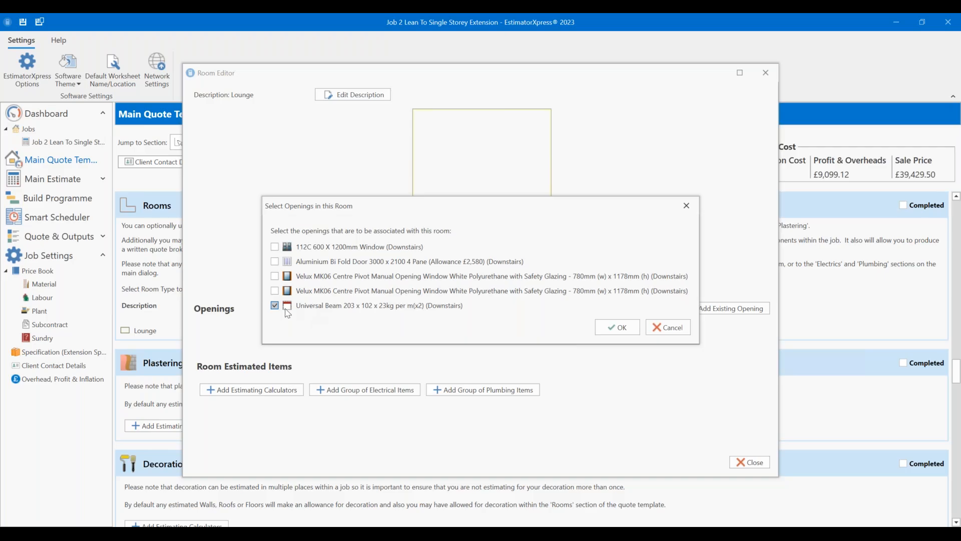
{"action": "left_click", "coordinate": [615, 327]}
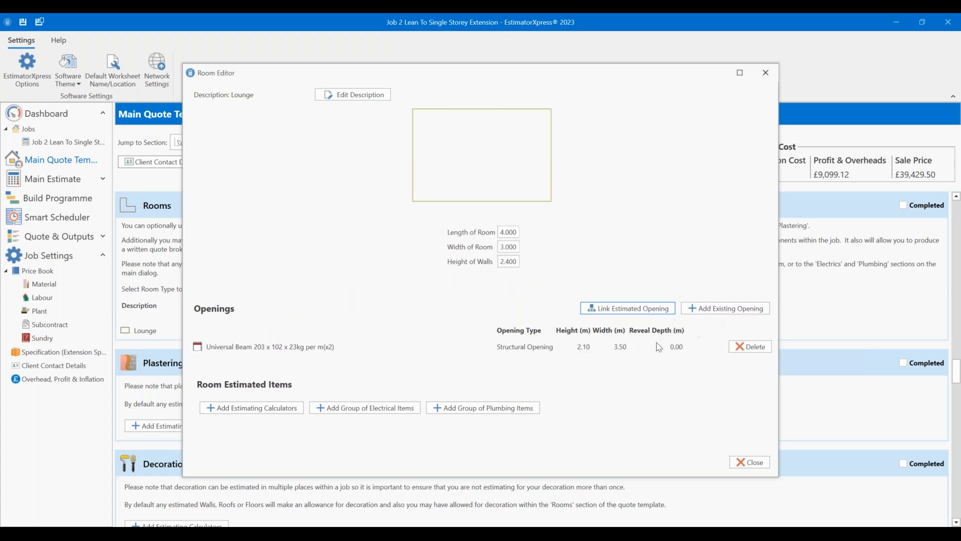
Step: Add an existing Internal Door opening to the Lounge, 2 m high and 0.9 m wide
{"action": "left_click", "coordinate": [725, 308]}
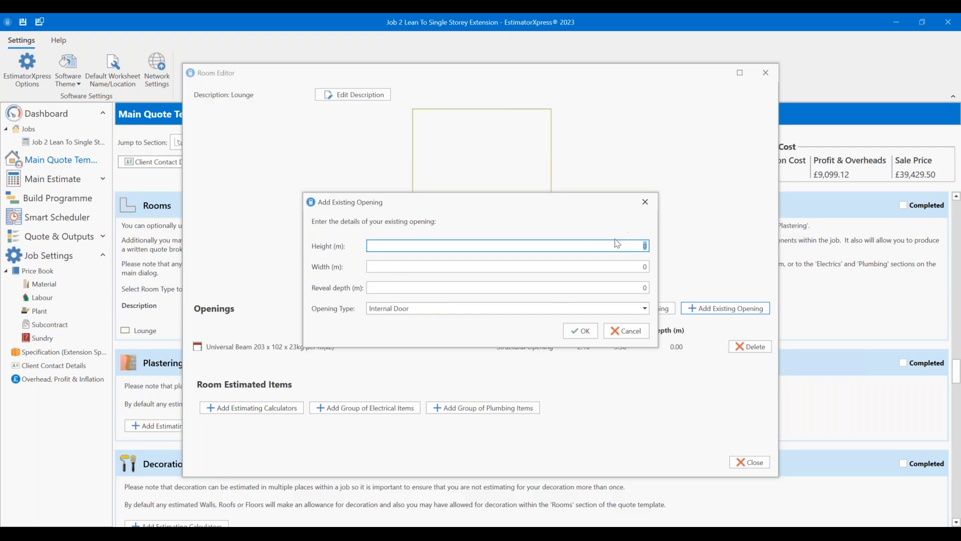
{"action": "type", "text": "2"}
{"action": "key", "text": "Tab"}
{"action": "type", "text": "0.9"}
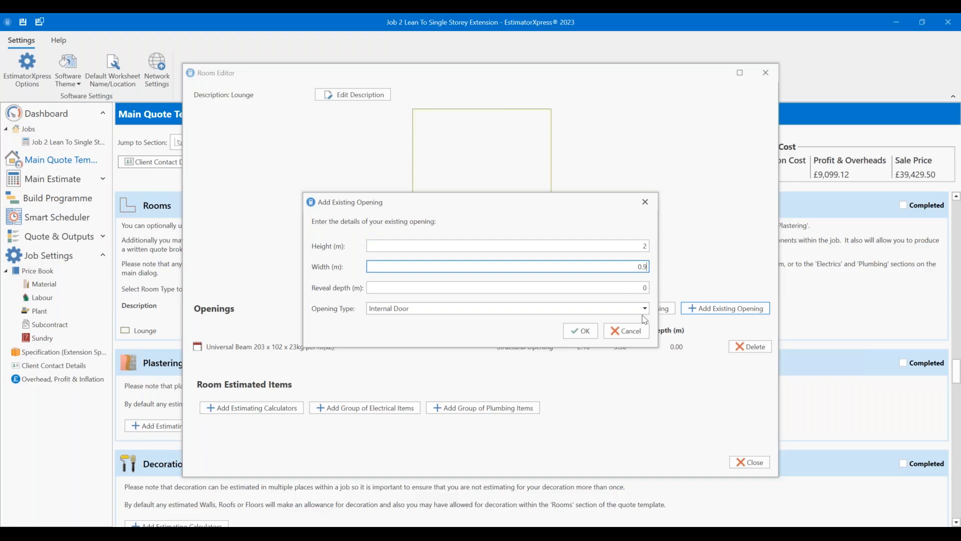
{"action": "left_click", "coordinate": [580, 331]}
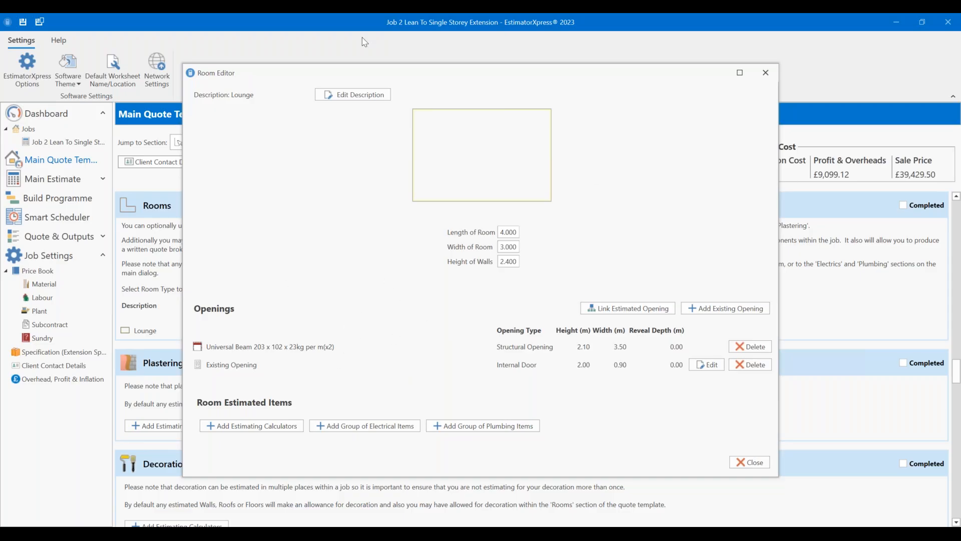
Step: Open the list of estimating calculators for the Lounge and examine which decoration, door, electrics, fitting-out and other calculators are available
{"action": "left_click", "coordinate": [216, 426]}
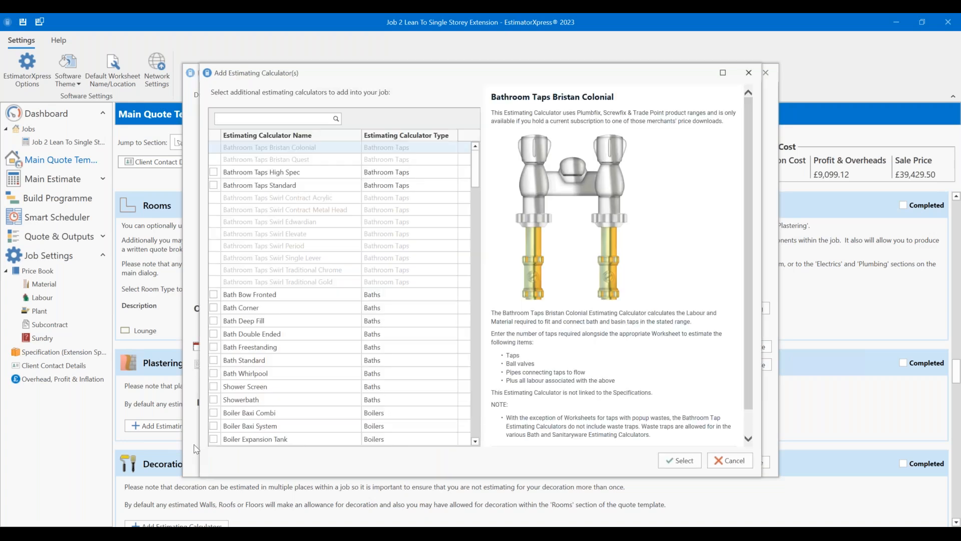
{"action": "scroll", "coordinate": [411, 248], "scroll_direction": "down", "scroll_amount": 12}
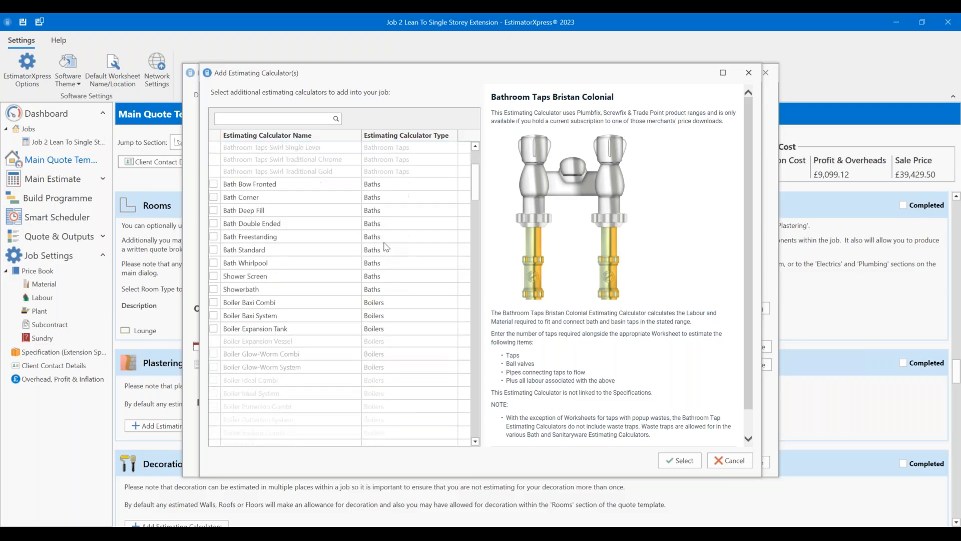
{"action": "scroll", "coordinate": [413, 251], "scroll_direction": "down", "scroll_amount": 5}
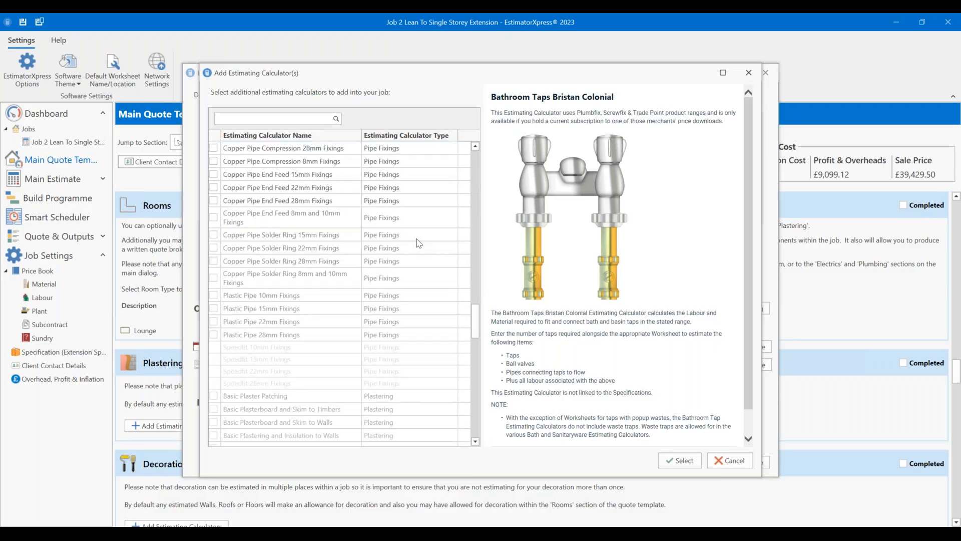
{"action": "scroll", "coordinate": [425, 251], "scroll_direction": "up", "scroll_amount": 15}
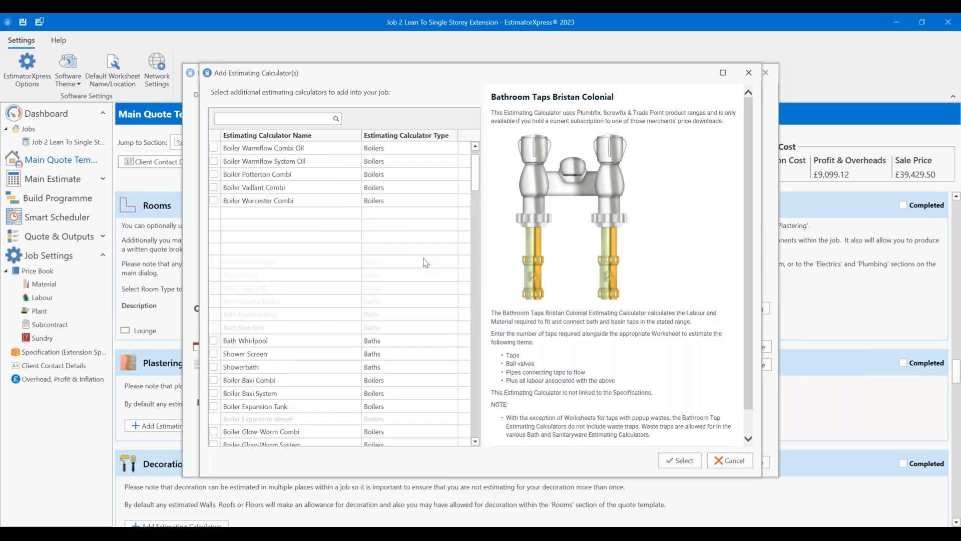
{"action": "scroll", "coordinate": [413, 231], "scroll_direction": "down", "scroll_amount": 15}
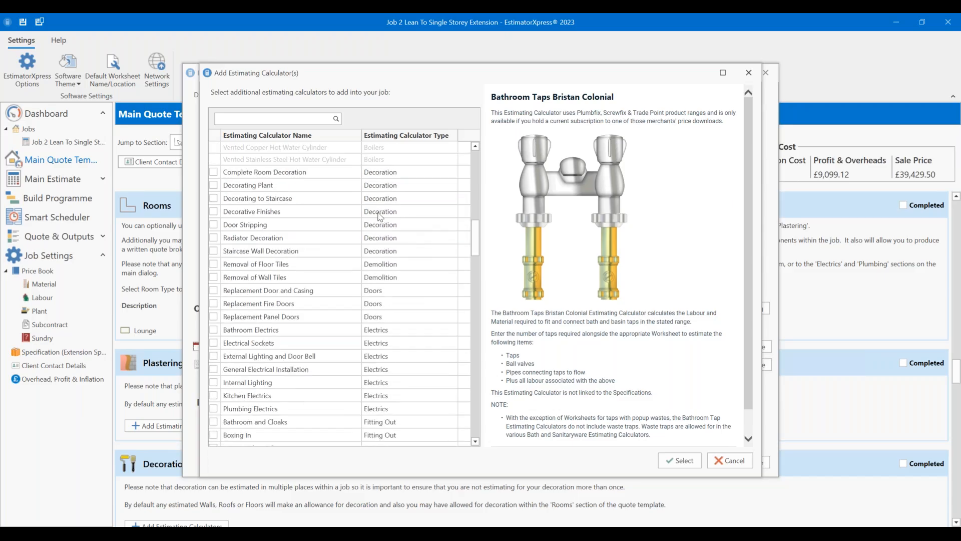
{"action": "scroll", "coordinate": [335, 203], "scroll_direction": "up", "scroll_amount": 1}
{"action": "scroll", "coordinate": [334, 203], "scroll_direction": "down", "scroll_amount": 4}
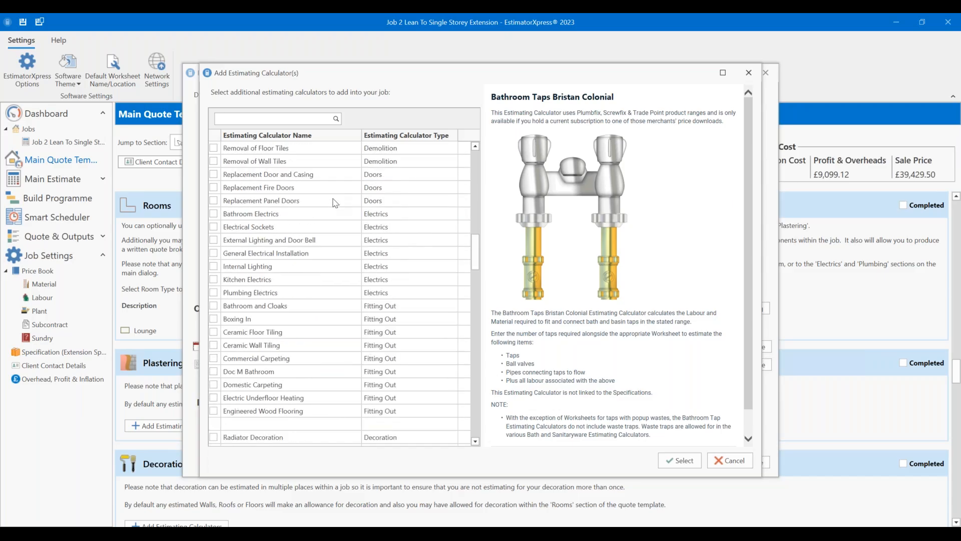
{"action": "scroll", "coordinate": [335, 203], "scroll_direction": "up", "scroll_amount": 3}
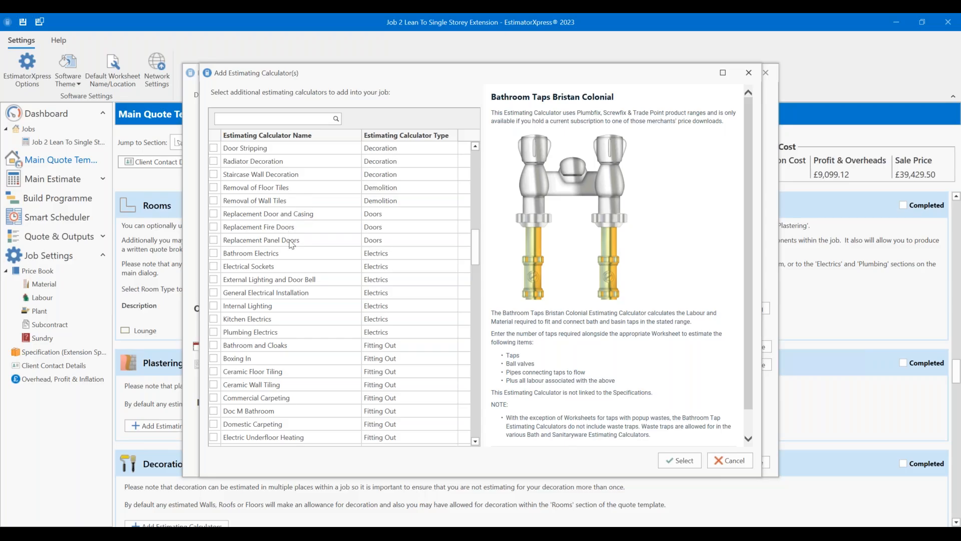
{"action": "scroll", "coordinate": [295, 235], "scroll_direction": "down", "scroll_amount": 1}
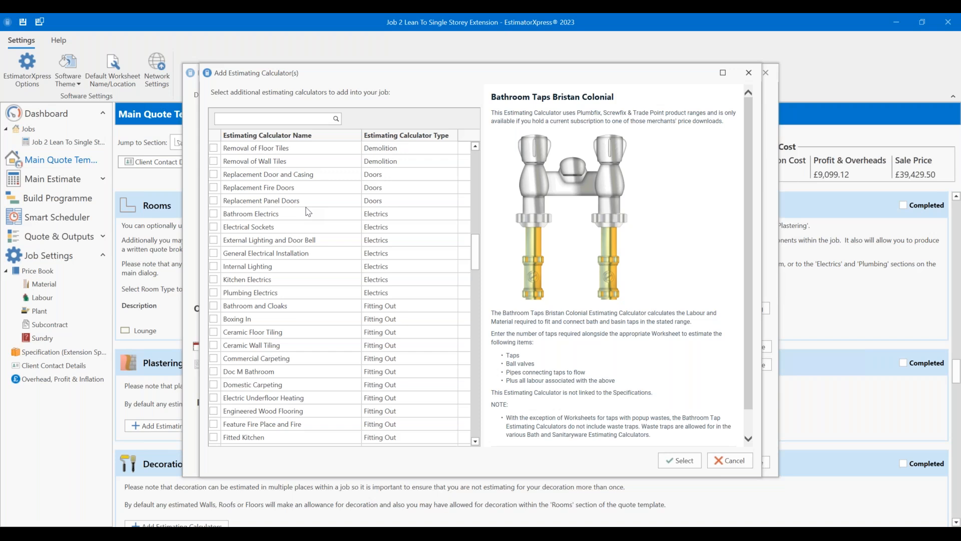
{"action": "scroll", "coordinate": [323, 231], "scroll_direction": "down", "scroll_amount": 1}
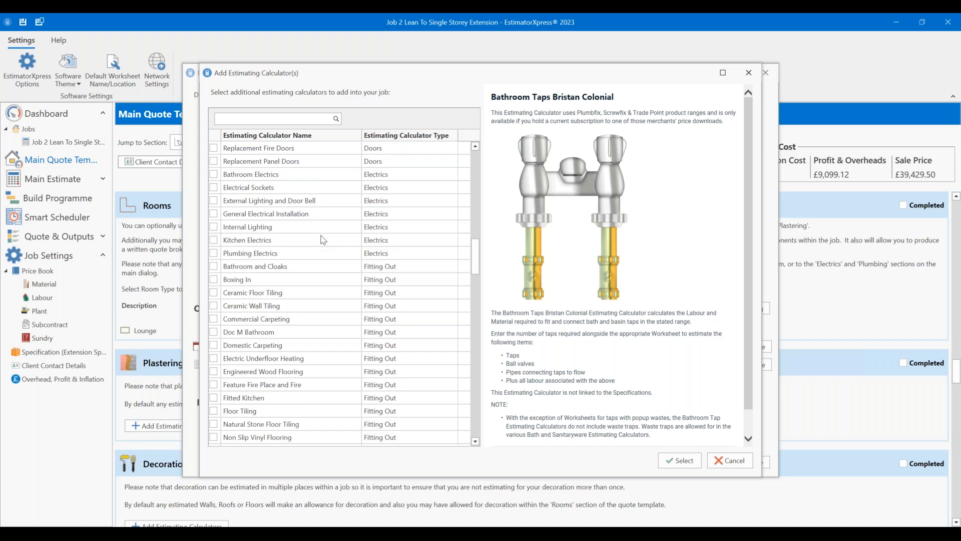
{"action": "scroll", "coordinate": [315, 213], "scroll_direction": "down", "scroll_amount": 1}
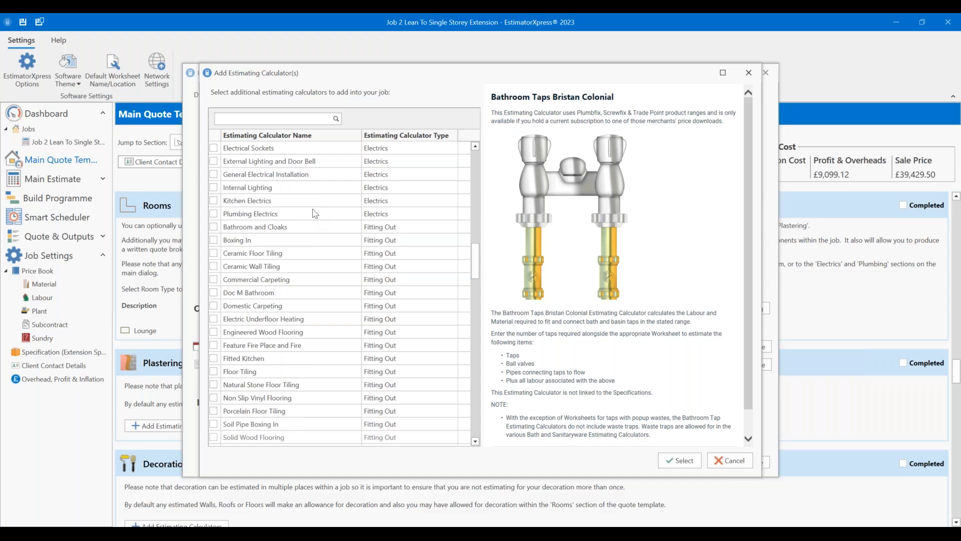
{"action": "scroll", "coordinate": [315, 213], "scroll_direction": "up", "scroll_amount": 1}
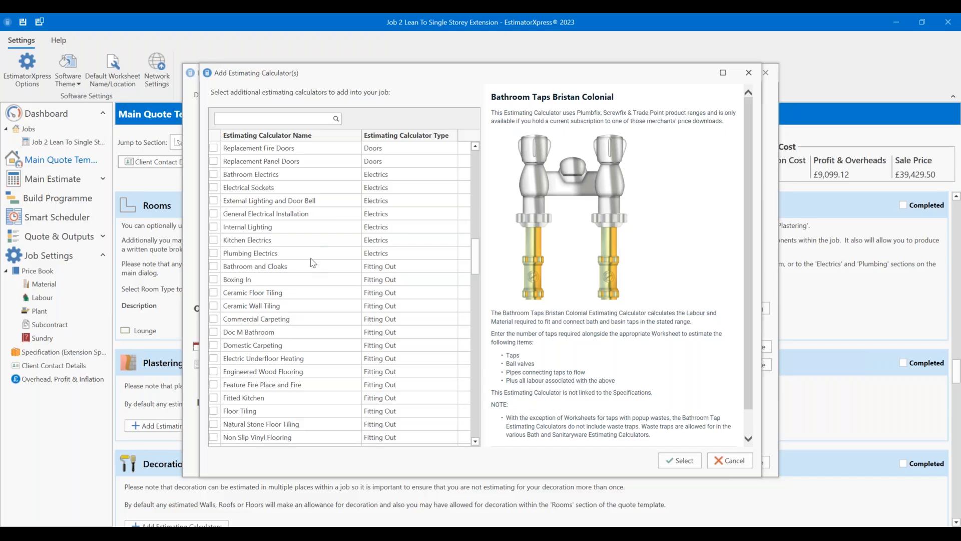
{"action": "scroll", "coordinate": [308, 265], "scroll_direction": "down", "scroll_amount": 7}
{"action": "scroll", "coordinate": [326, 217], "scroll_direction": "down", "scroll_amount": 20}
{"action": "scroll", "coordinate": [327, 223], "scroll_direction": "down", "scroll_amount": 10}
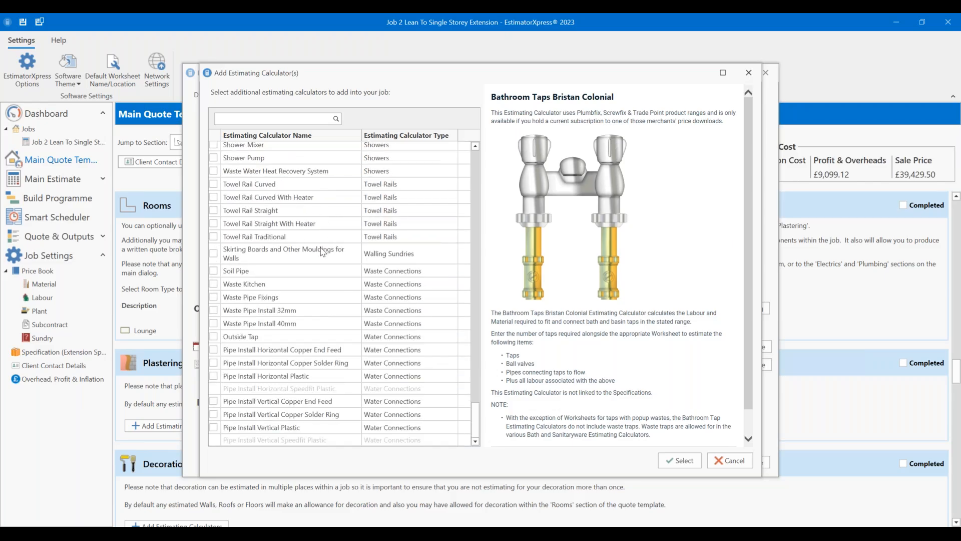
{"action": "scroll", "coordinate": [318, 248], "scroll_direction": "up", "scroll_amount": 13}
Step: Filter the estimating calculators by "reno" and add Internal Renovation and Internal Stripping Out to the Lounge
{"action": "left_click", "coordinate": [258, 118]}
{"action": "type", "text": "reno"}
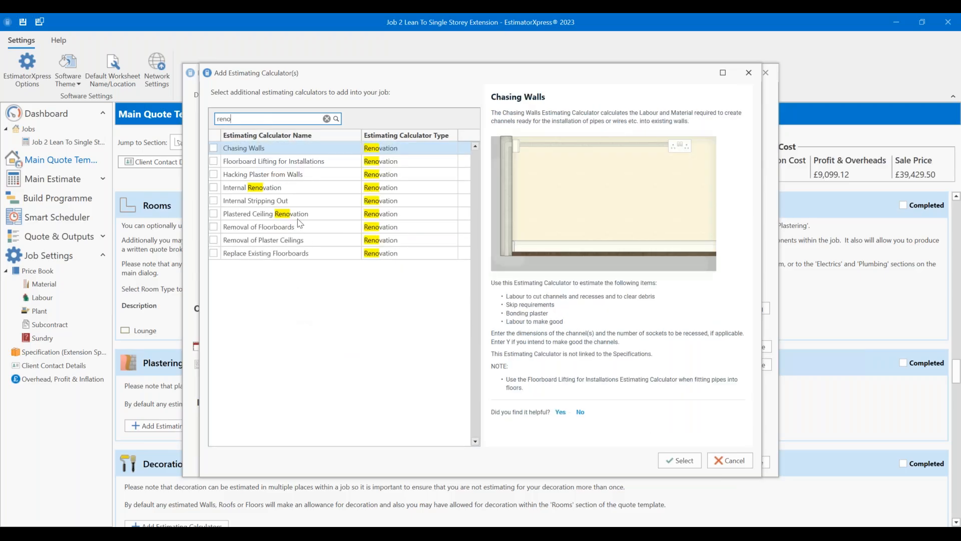
{"action": "left_click", "coordinate": [275, 189]}
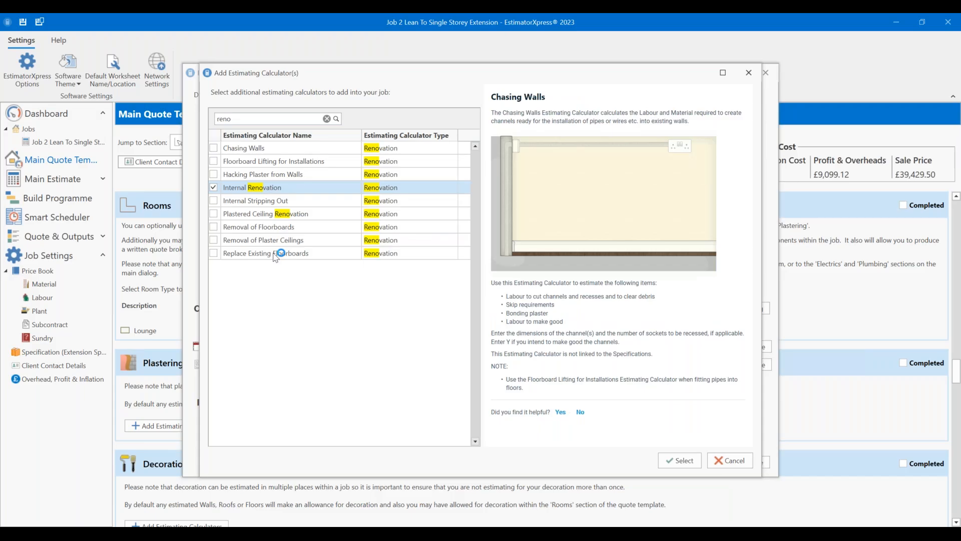
{"action": "left_click", "coordinate": [274, 202]}
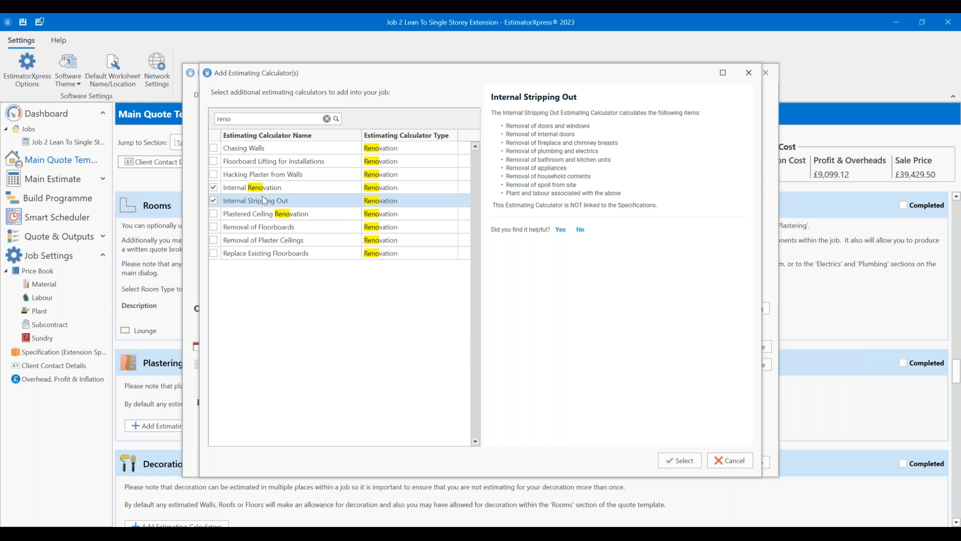
{"action": "left_click", "coordinate": [693, 458]}
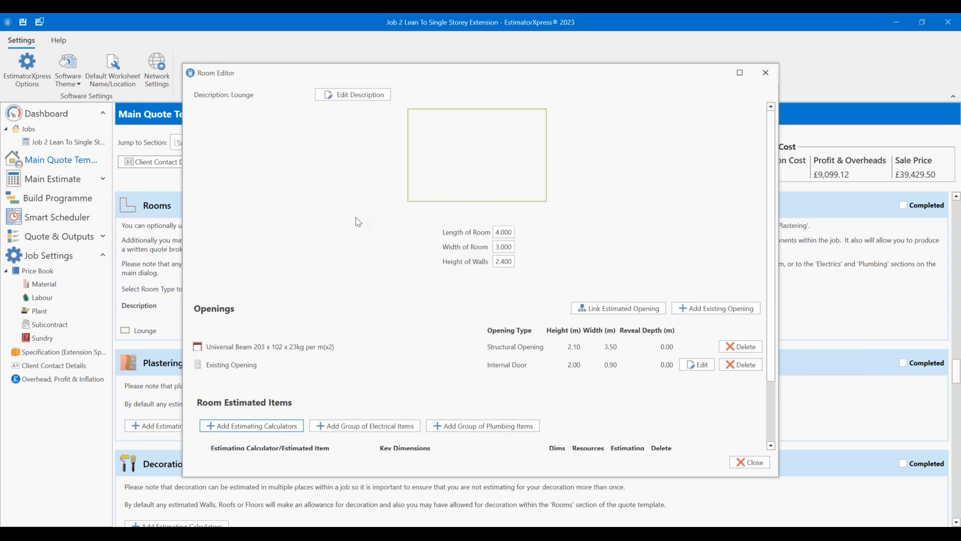
{"action": "scroll", "coordinate": [356, 220], "scroll_direction": "down", "scroll_amount": 3}
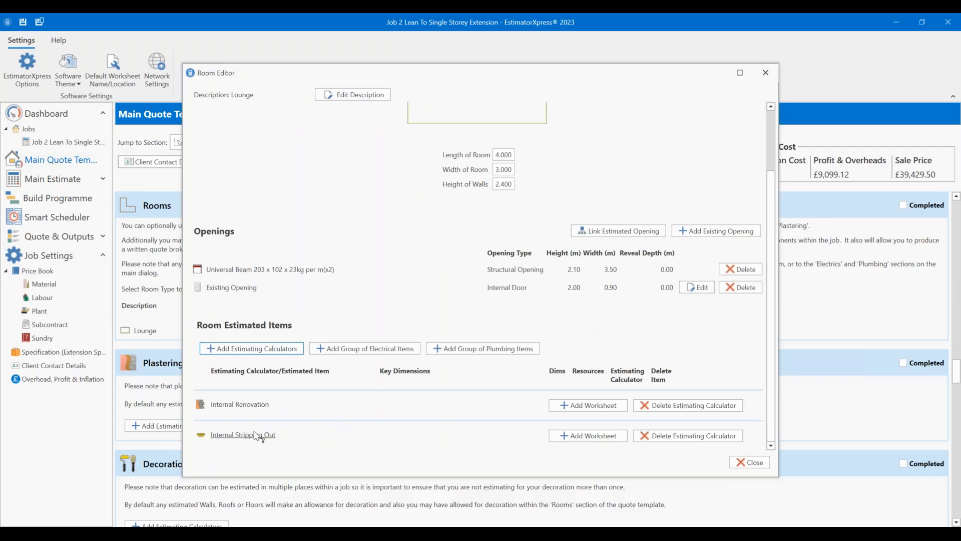
Step: Add an Internal Stripping Out worksheet for the Lounge and enter 1 window of approx 2 m² to remove
{"action": "left_click", "coordinate": [604, 435]}
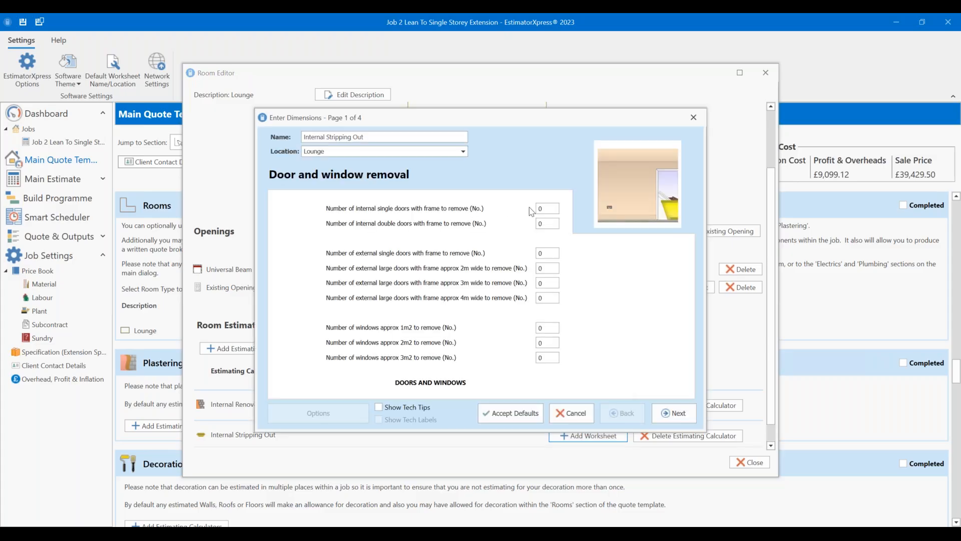
{"action": "left_click", "coordinate": [549, 211]}
{"action": "left_click", "coordinate": [546, 210]}
{"action": "left_click", "coordinate": [544, 342]}
{"action": "type", "text": "1"}
{"action": "left_click", "coordinate": [674, 413]}
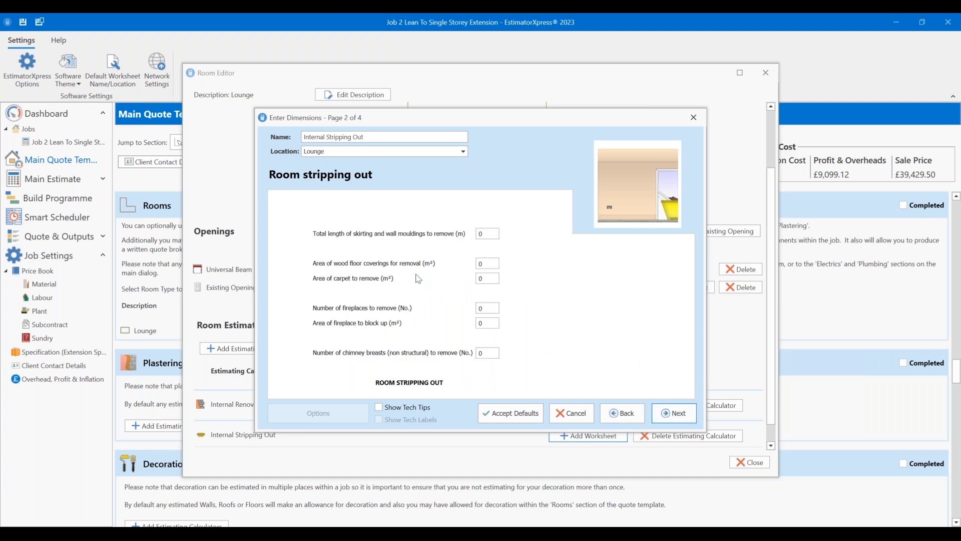
Step: Set the area of carpet to remove to 12 m² and accept the service disconnections without changes
{"action": "left_click", "coordinate": [491, 233]}
{"action": "left_click", "coordinate": [493, 262]}
{"action": "left_click", "coordinate": [495, 278]}
{"action": "left_click_drag", "start_coordinate": [522, 117], "coordinate": [541, 115]}
{"action": "double_click", "coordinate": [509, 275]}
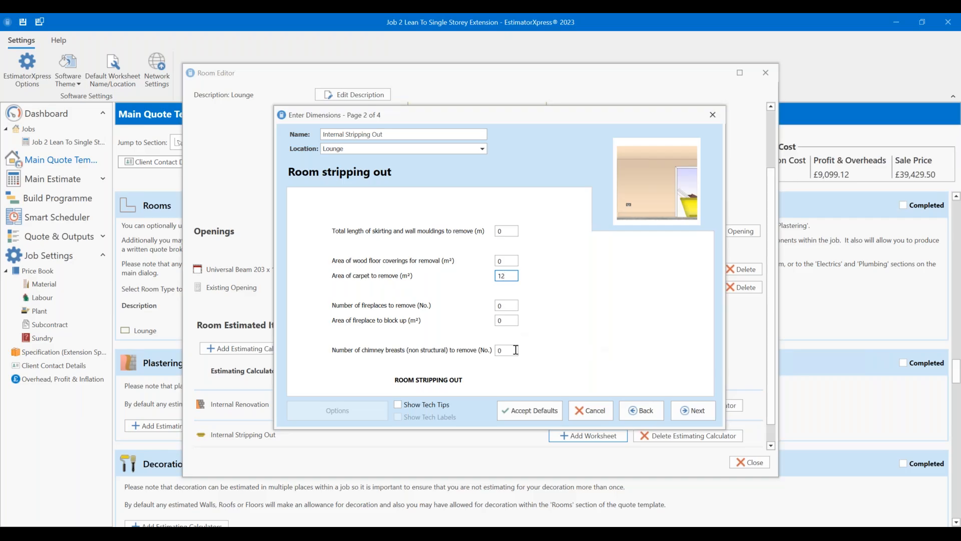
{"action": "mouse_move", "coordinate": [515, 349]}
{"action": "left_click", "coordinate": [699, 417]}
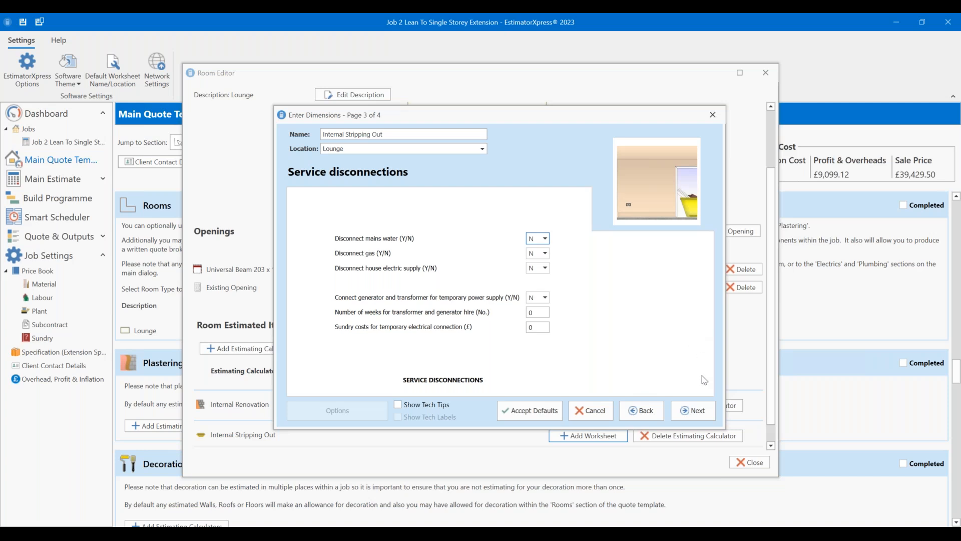
{"action": "left_click", "coordinate": [710, 413]}
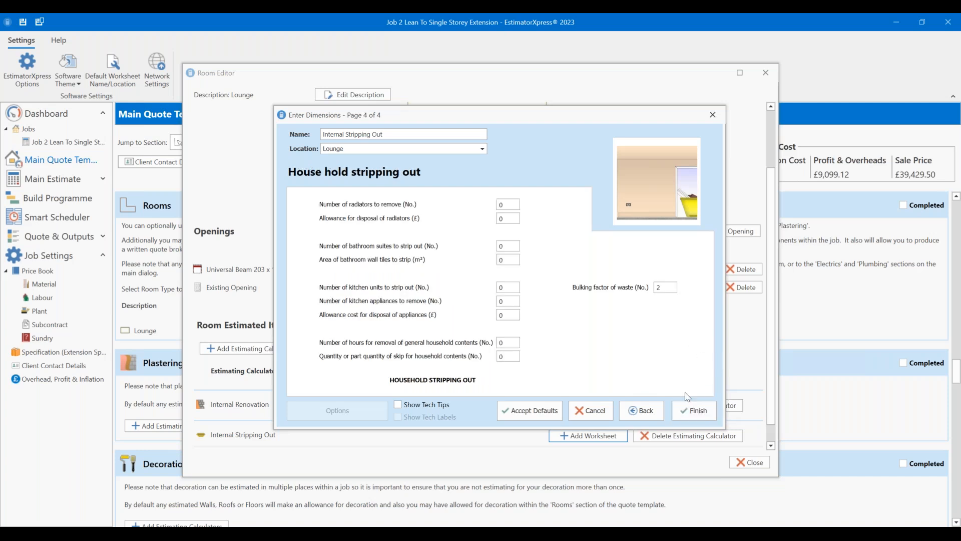
Step: Set the number of radiators to remove to 1 and finish the Internal Stripping Out worksheet
{"action": "left_click", "coordinate": [502, 205]}
{"action": "type", "text": "1"}
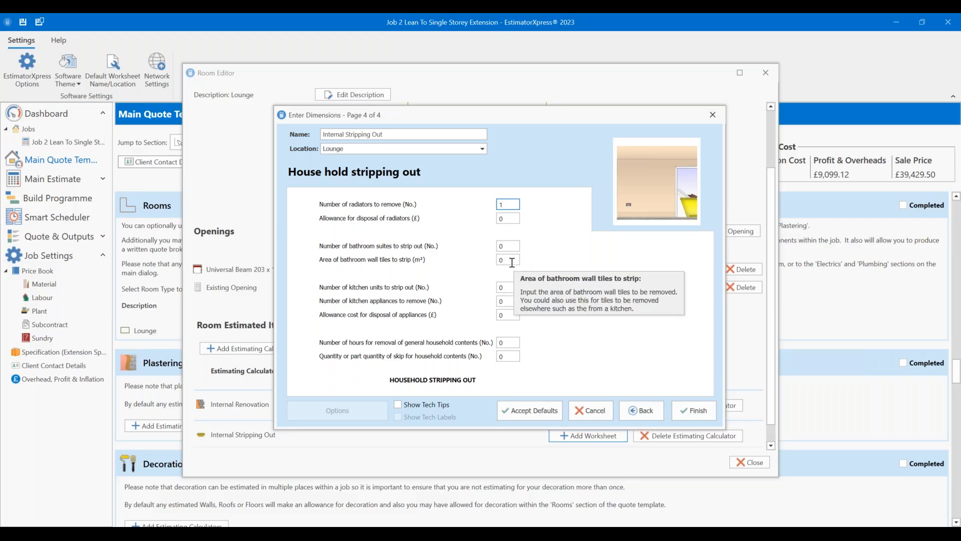
{"action": "left_click", "coordinate": [510, 260]}
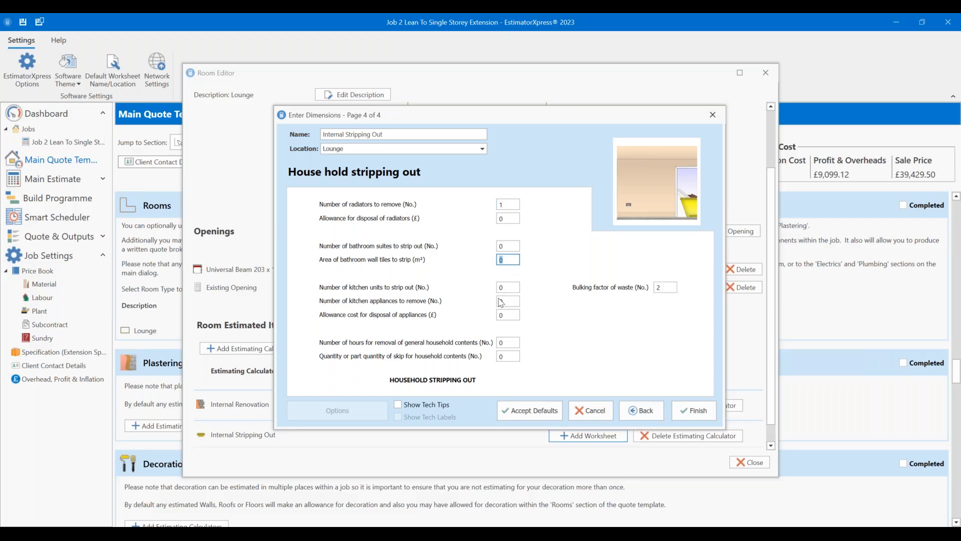
{"action": "key", "text": "Tab"}
{"action": "key", "text": "Tab"}
{"action": "key", "text": "Tab"}
{"action": "key", "text": "Tab"}
{"action": "left_click", "coordinate": [502, 356]}
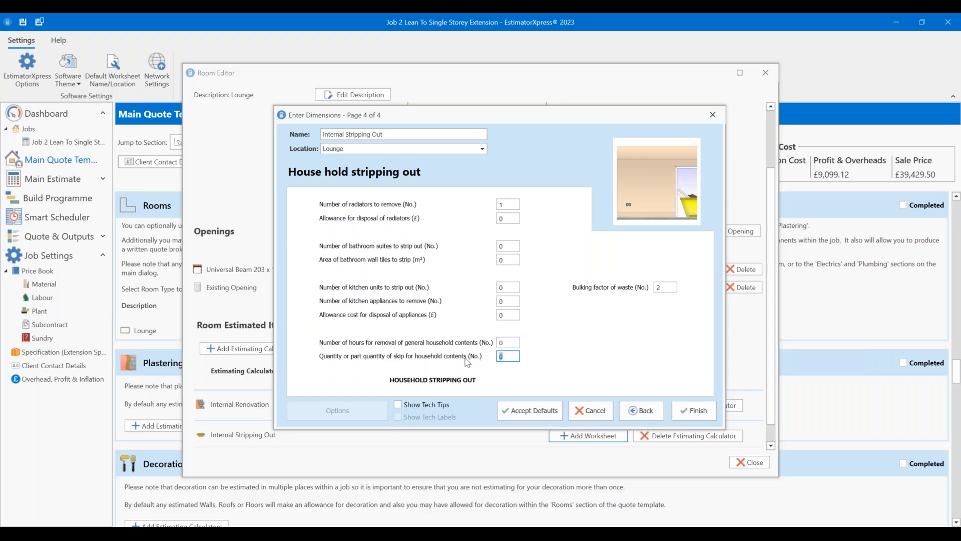
{"action": "left_click", "coordinate": [706, 415]}
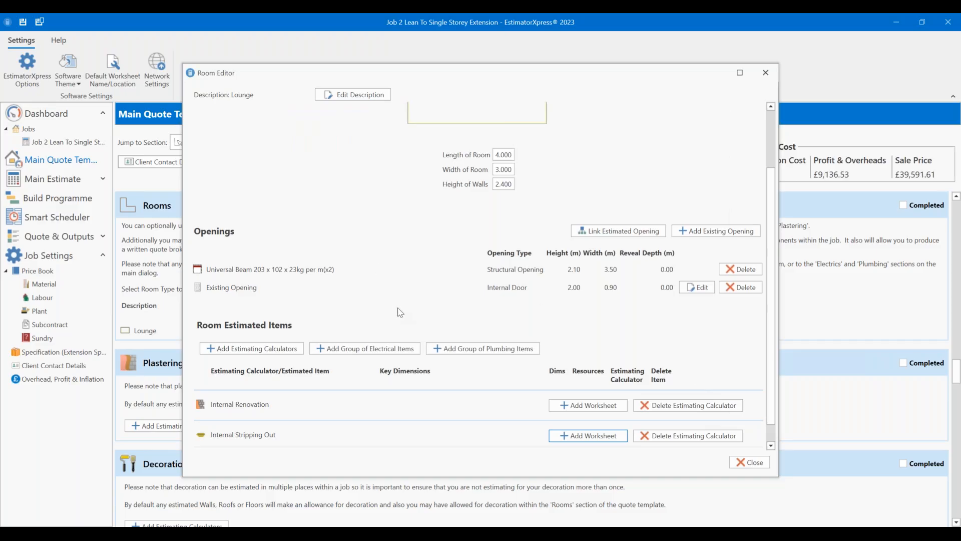
Step: Add an Internal Renovation worksheet to the Lounge using the "Re-skim, skirt and decorate" dimensional template
{"action": "scroll", "coordinate": [391, 331], "scroll_direction": "down", "scroll_amount": 1}
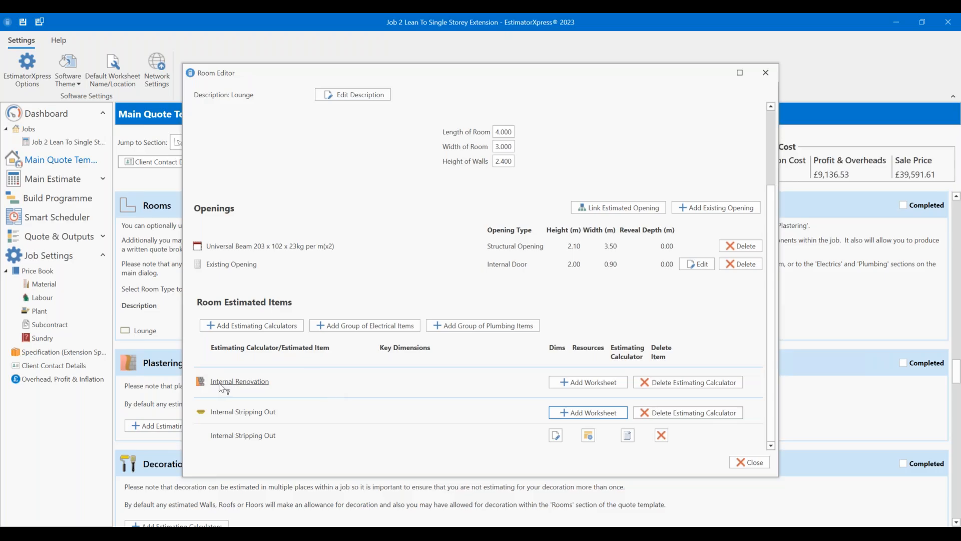
{"action": "left_click", "coordinate": [589, 383]}
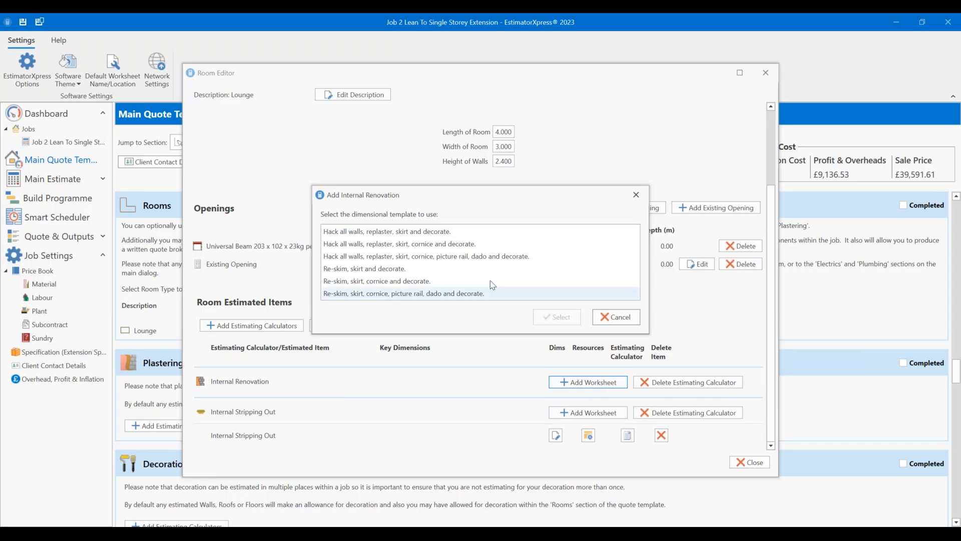
{"action": "left_click", "coordinate": [405, 271]}
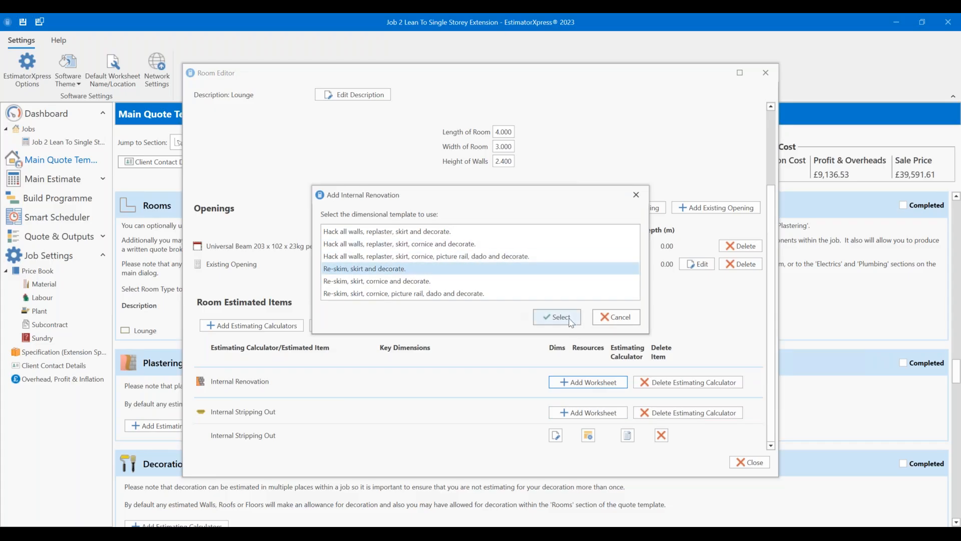
{"action": "left_click", "coordinate": [544, 316]}
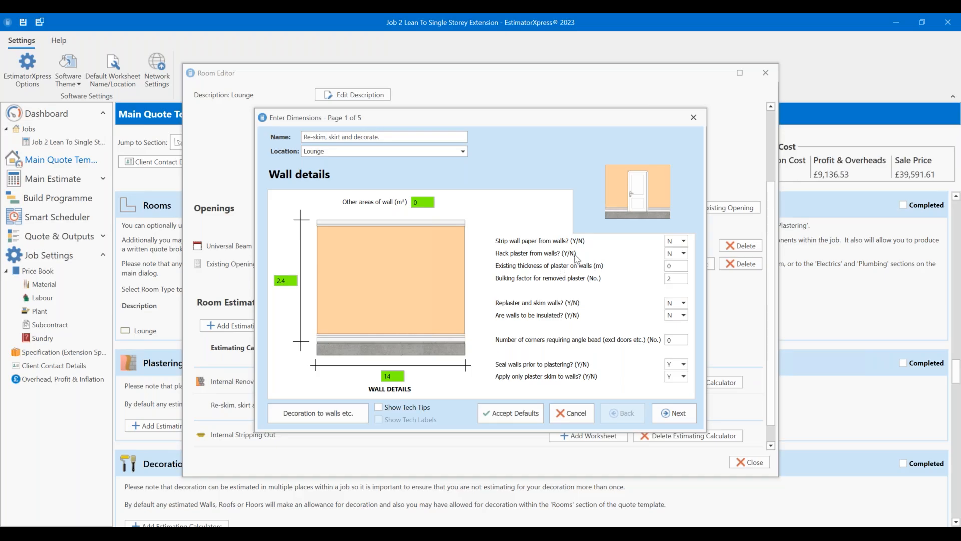
Step: Check the wallpaper stripping option and accept the wall, internal door, window, external door and structural opening details of the renovation worksheet
{"action": "left_click", "coordinate": [675, 244]}
{"action": "left_click", "coordinate": [657, 243]}
{"action": "left_click", "coordinate": [672, 416]}
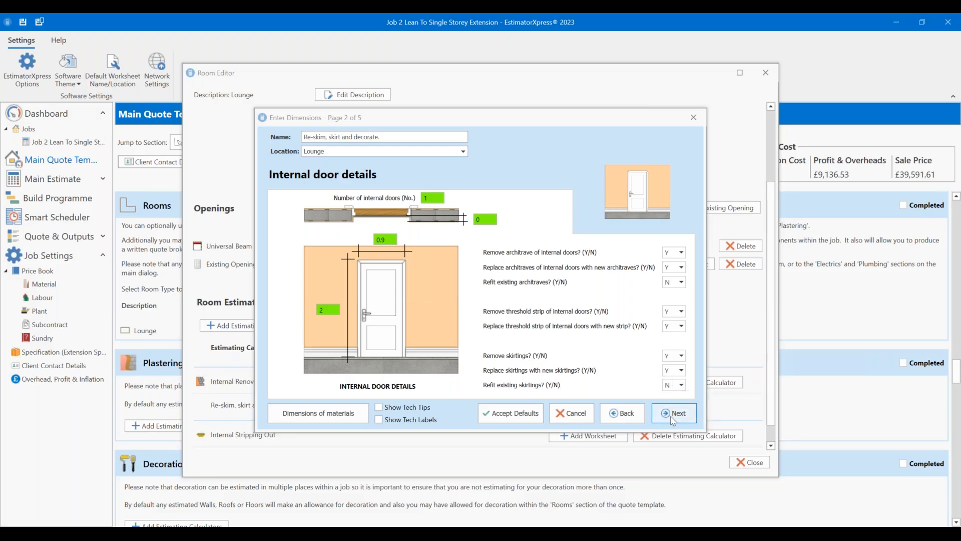
{"action": "left_click", "coordinate": [673, 419]}
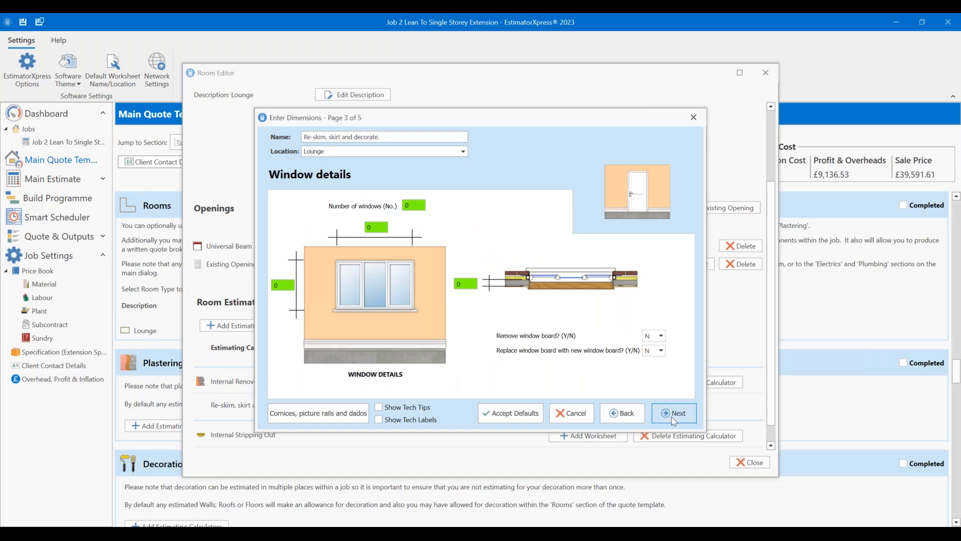
{"action": "left_click", "coordinate": [671, 417]}
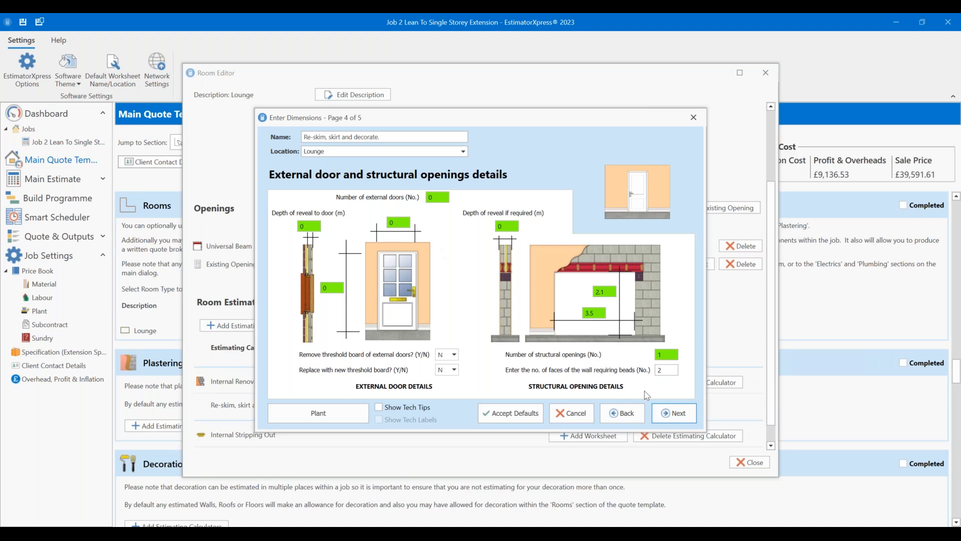
{"action": "left_click", "coordinate": [681, 415]}
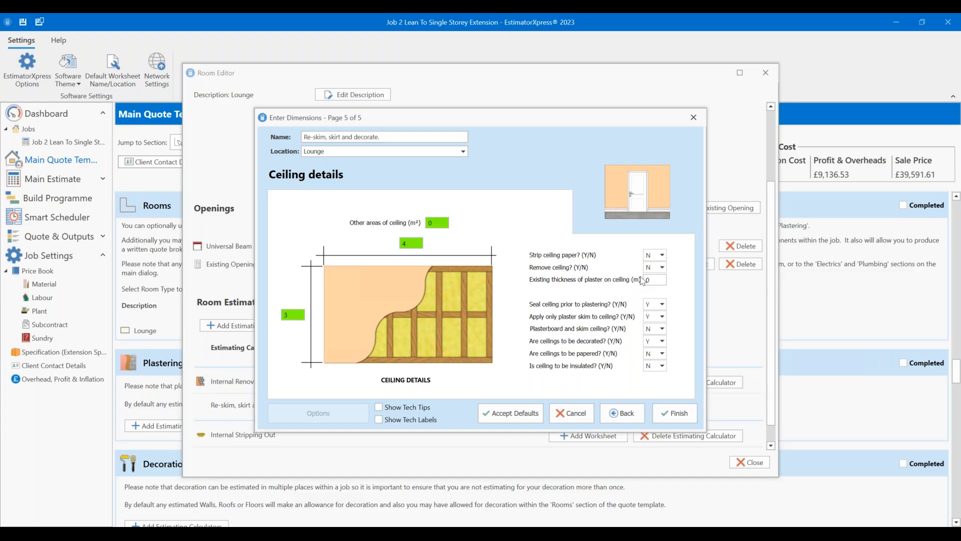
Step: Check the ceiling removal and plaster thickness options, finish the Internal Renovation worksheet and close the Lounge room
{"action": "left_click", "coordinate": [661, 268]}
{"action": "left_click", "coordinate": [653, 289]}
{"action": "left_click", "coordinate": [645, 260]}
{"action": "left_click", "coordinate": [645, 265]}
{"action": "left_click", "coordinate": [650, 279]}
{"action": "left_click", "coordinate": [680, 415]}
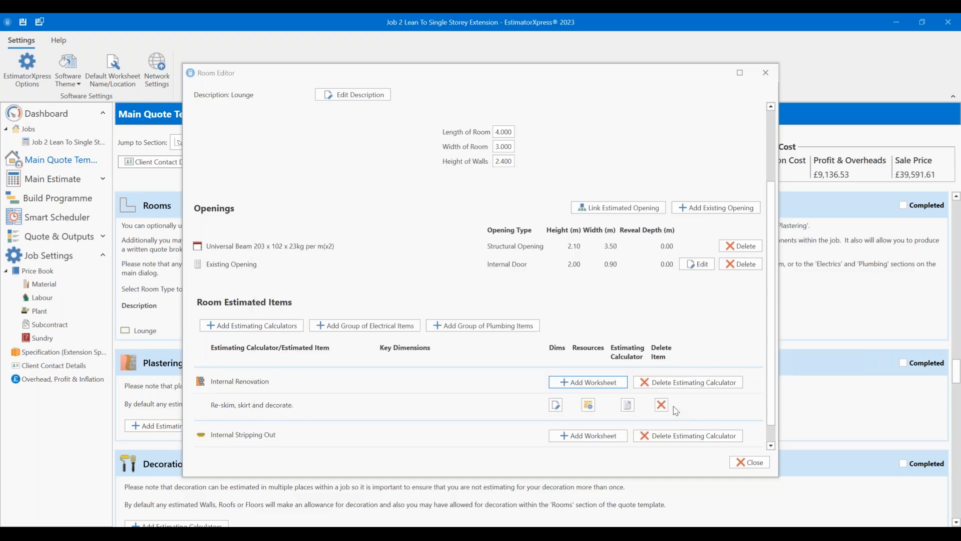
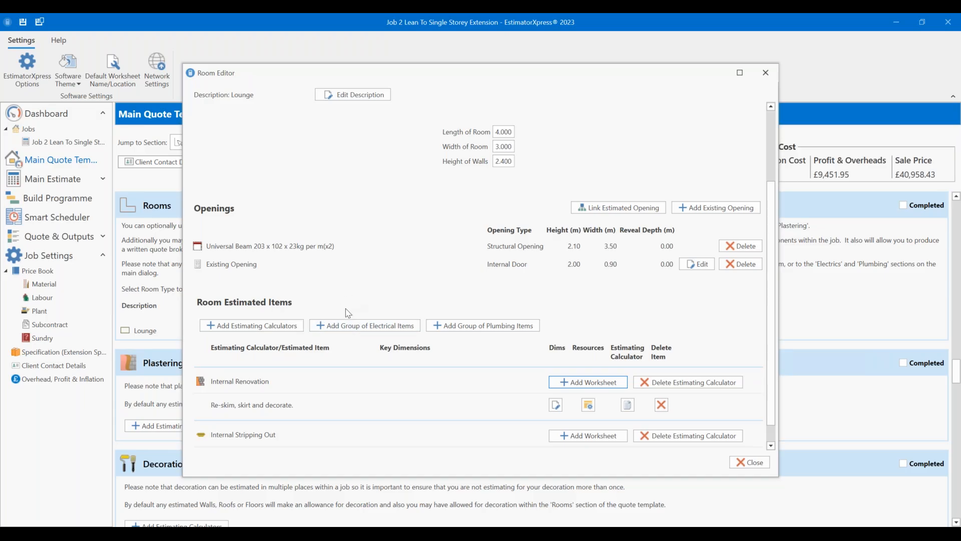
{"action": "left_click", "coordinate": [749, 462]}
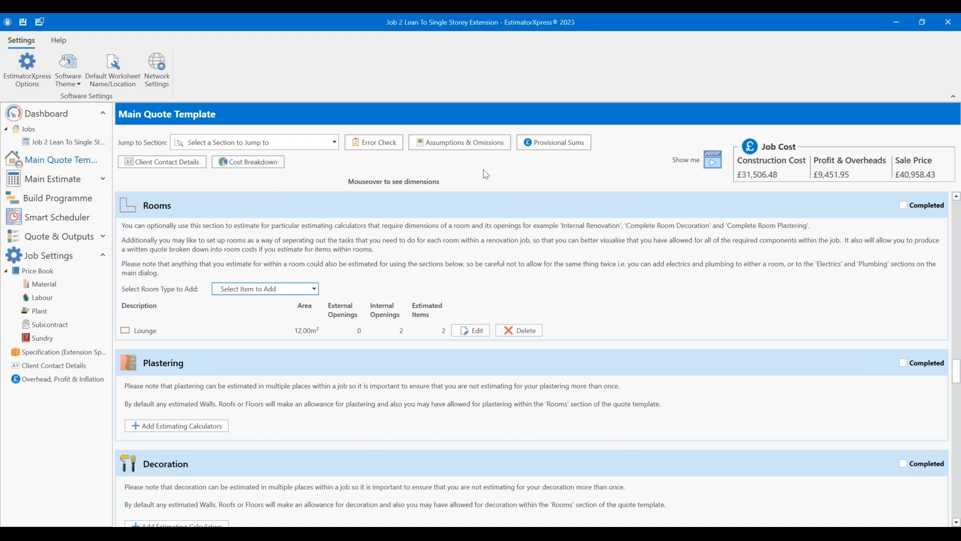
Step: Add the job assumption "Assumed access to customer water and electricity." and save it to the assumptions library
{"action": "left_click", "coordinate": [454, 145]}
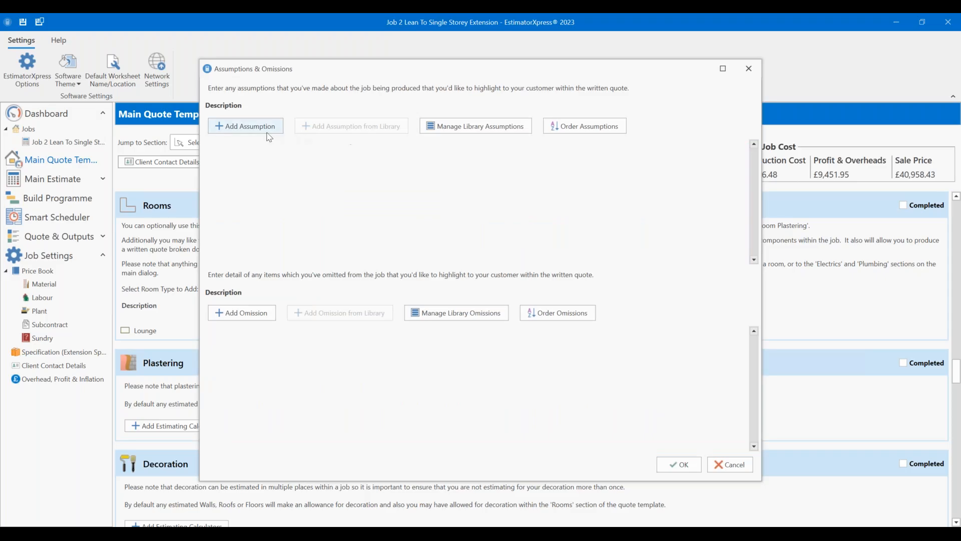
{"action": "left_click", "coordinate": [456, 127]}
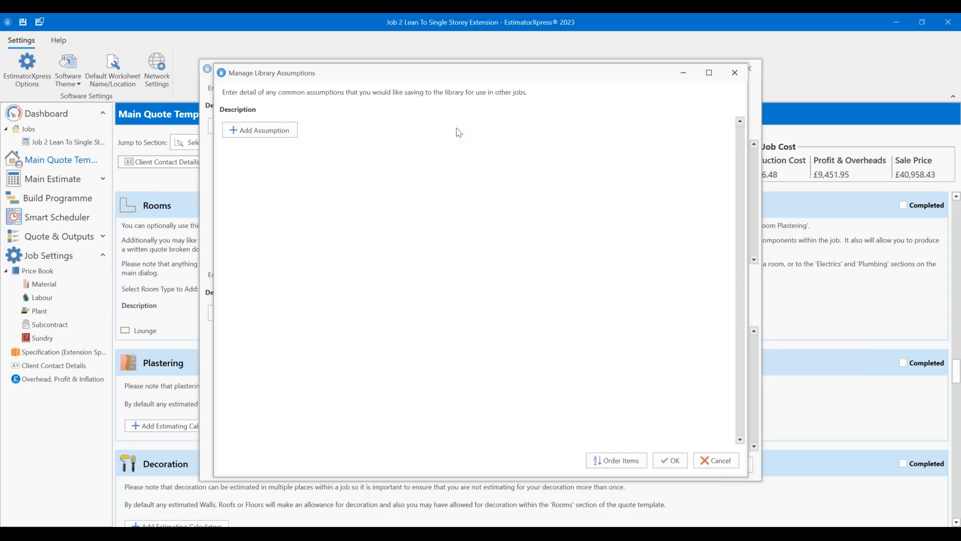
{"action": "left_click", "coordinate": [720, 460]}
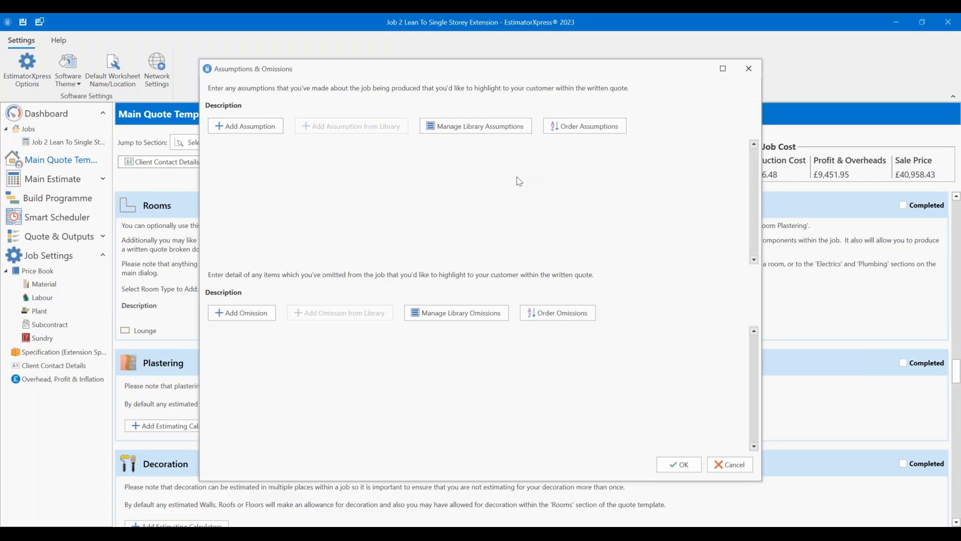
{"action": "left_click", "coordinate": [246, 127]}
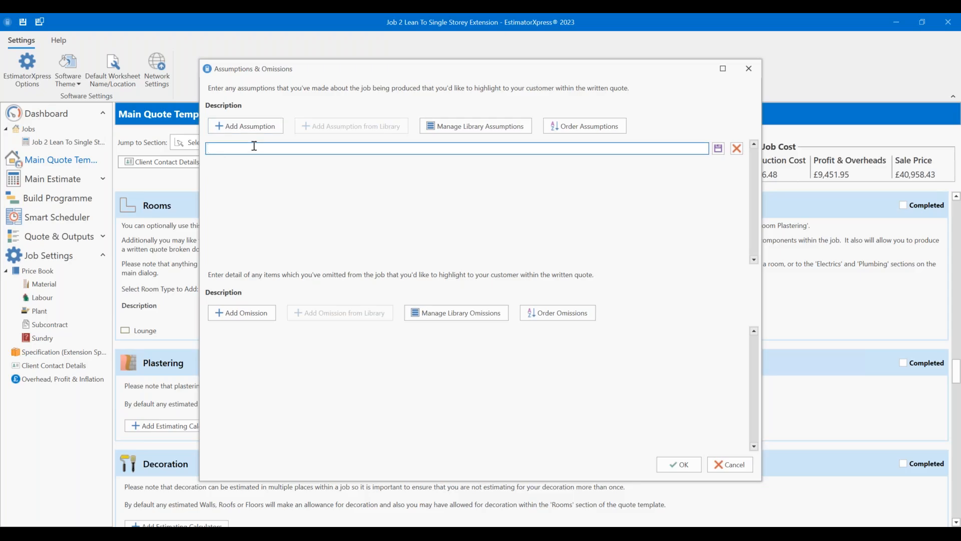
{"action": "type", "text": "Assumed access to customer water and electricity."}
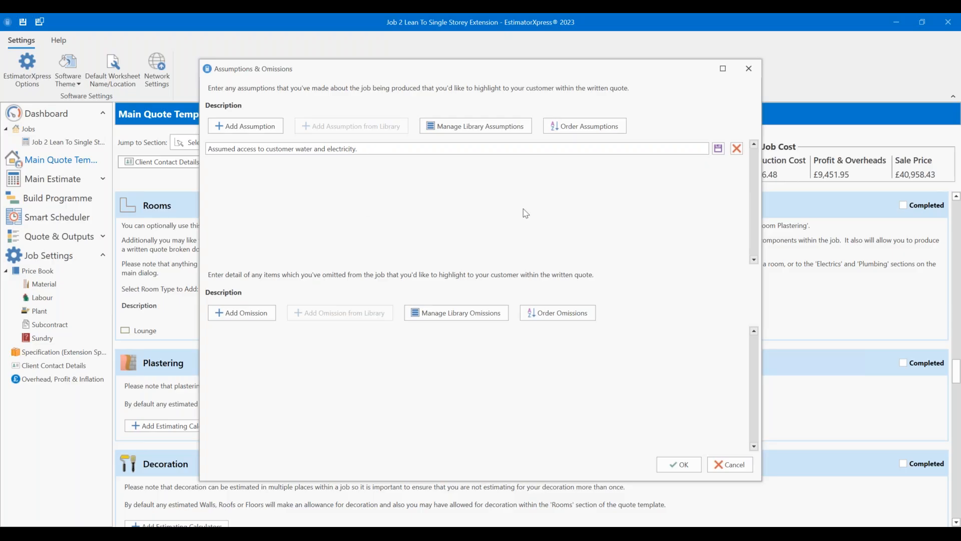
{"action": "left_click", "coordinate": [719, 149]}
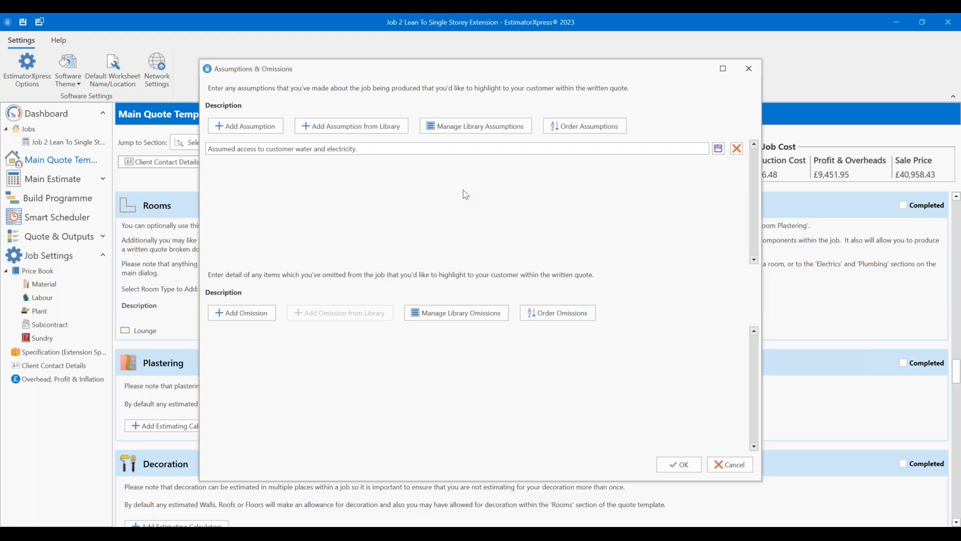
{"action": "left_click", "coordinate": [473, 127]}
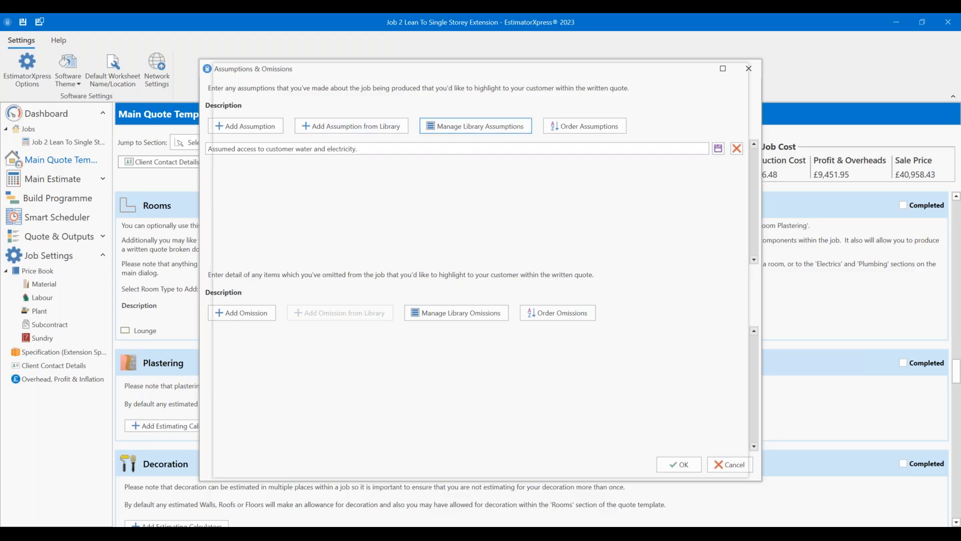
{"action": "left_click", "coordinate": [709, 461]}
Step: Add a second assumption reading "Assumed access to customer driveway for skips and storage."
{"action": "left_click", "coordinate": [275, 135]}
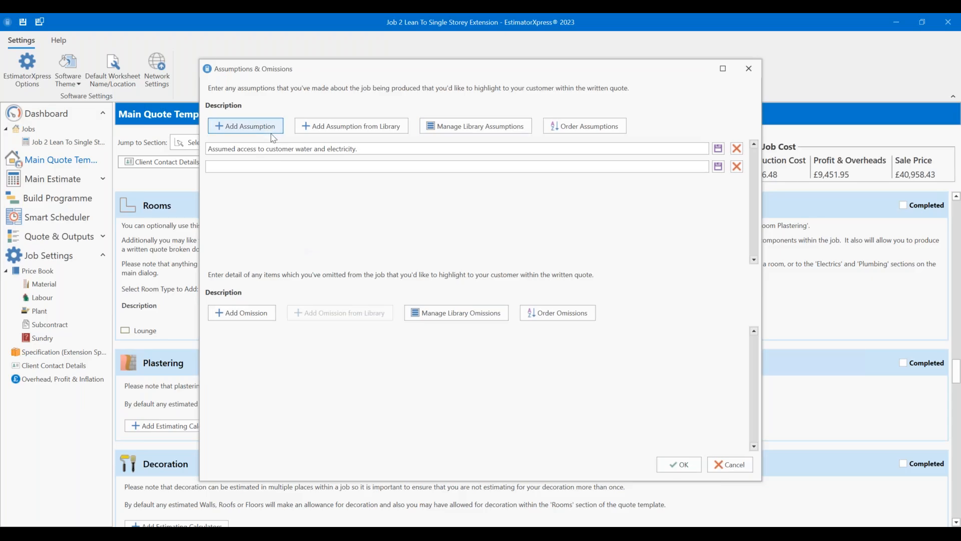
{"action": "type", "text": "Assu"}
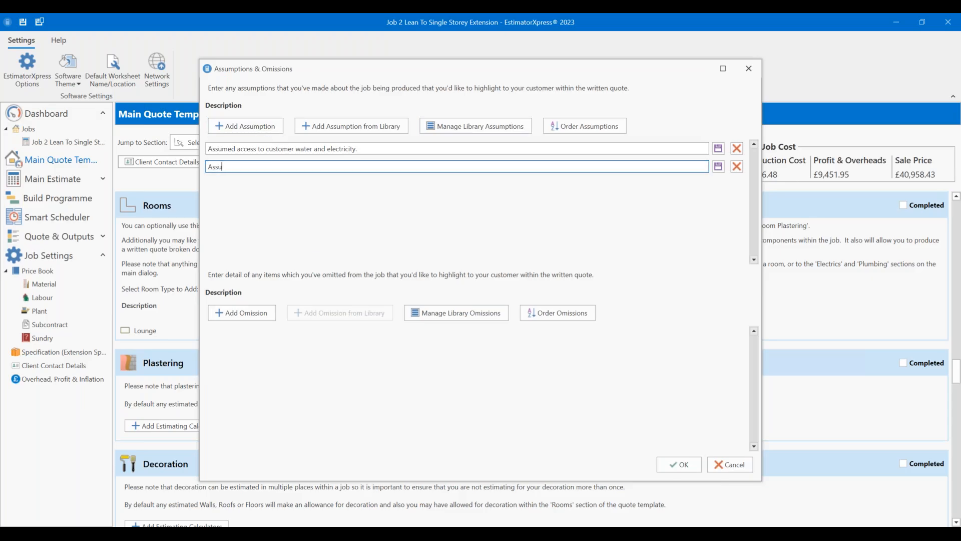
{"action": "type", "text": "med acces to cudto"}
{"action": "key", "text": "BackSpace"}
{"action": "key", "text": "BackSpace"}
{"action": "key", "text": "BackSpace"}
{"action": "key", "text": "BackSpace"}
{"action": "key", "text": "BackSpace"}
{"action": "key", "text": "BackSpace"}
{"action": "key", "text": "BackSpace"}
{"action": "key", "text": "BackSpace"}
{"action": "key", "text": "BackSpace"}
{"action": "type", "text": "s to cister"}
{"action": "key", "text": "BackSpace"}
{"action": "key", "text": "BackSpace"}
{"action": "key", "text": "BackSpace"}
{"action": "key", "text": "BackSpace"}
{"action": "type", "text": "ostomer Dr"}
{"action": "key", "text": "BackSpace"}
{"action": "key", "text": "BackSpace"}
{"action": "key", "text": "BackSpace"}
{"action": "key", "text": "BackSpace"}
{"action": "key", "text": "BackSpace"}
{"action": "key", "text": "BackSpace"}
{"action": "key", "text": "BackSpace"}
{"action": "key", "text": "BackSpace"}
{"action": "key", "text": "BackSpace"}
{"action": "key", "text": "BackSpace"}
{"action": "type", "text": "ustomer driveway for skips ands"}
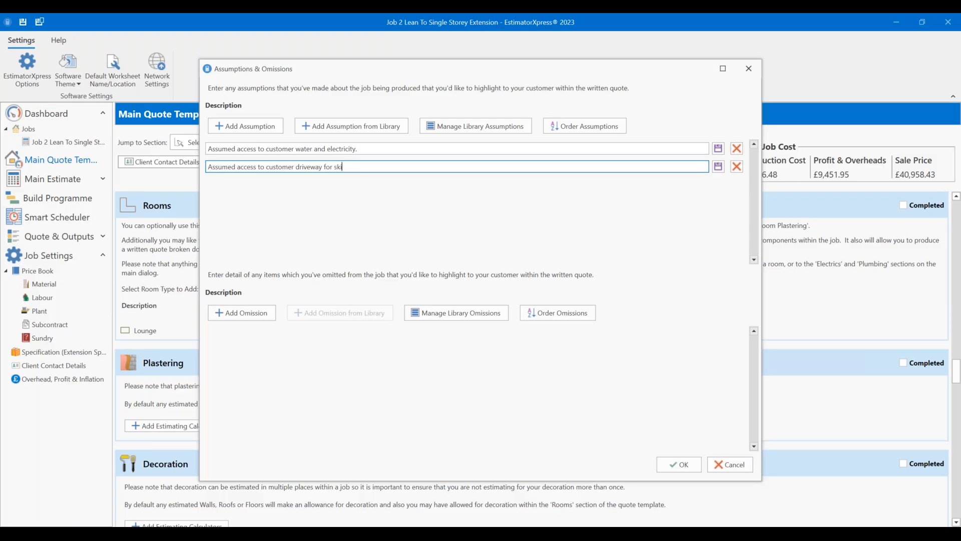
{"action": "key", "text": "BackSpace"}
{"action": "key", "text": "BackSpace"}
{"action": "type", "text": "storage."}
{"action": "left_click", "coordinate": [375, 148]}
{"action": "left_click", "coordinate": [400, 166]}
Step: Add a third assumption reading "Assumed access nearby free parking."
{"action": "left_click", "coordinate": [244, 128]}
{"action": "left_click", "coordinate": [221, 185]}
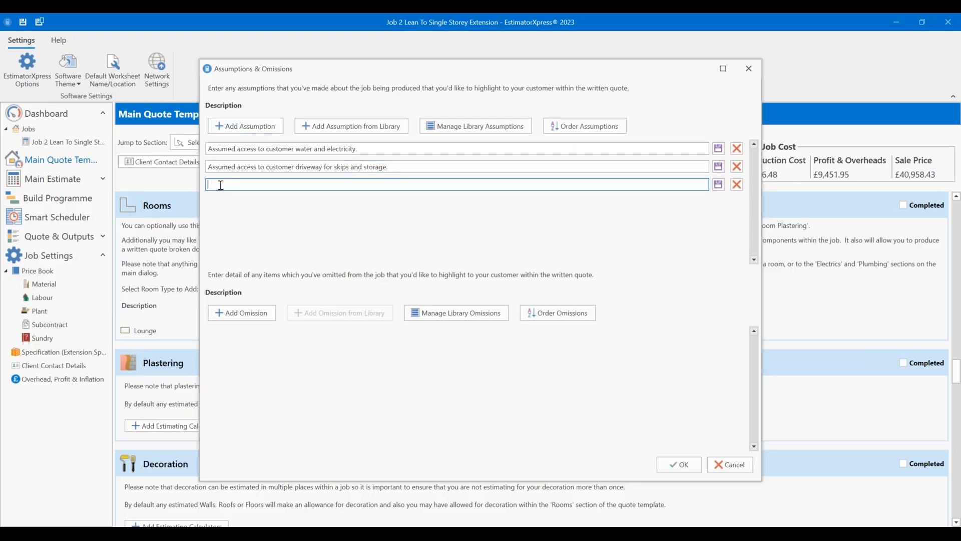
{"action": "type", "text": "Assumed acces to"}
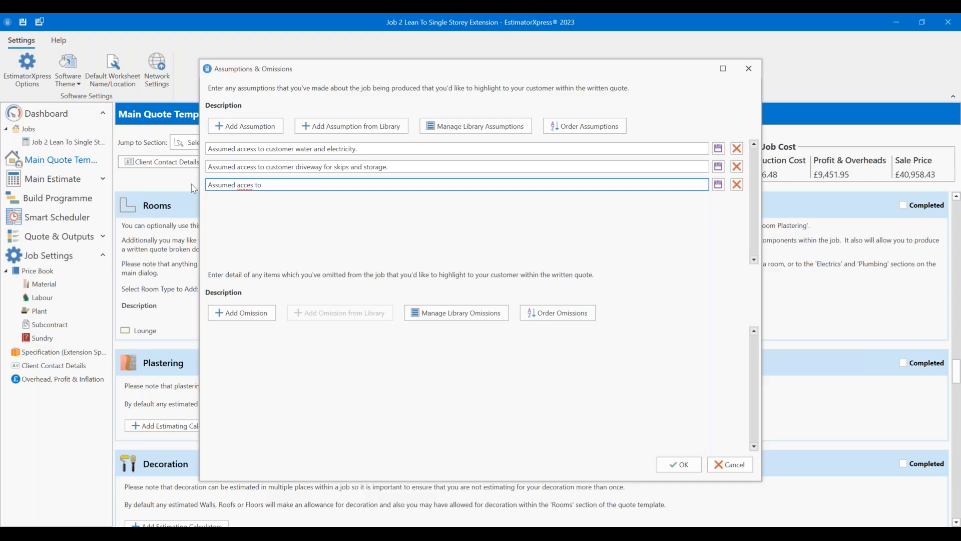
{"action": "key", "text": "BackSpace"}
{"action": "key", "text": "BackSpace"}
{"action": "key", "text": "BackSpace"}
{"action": "key", "text": "BackSpace"}
{"action": "type", "text": "s nearly"}
{"action": "key", "text": "BackSpace"}
{"action": "key", "text": "BackSpace"}
{"action": "type", "text": "by free parking."}
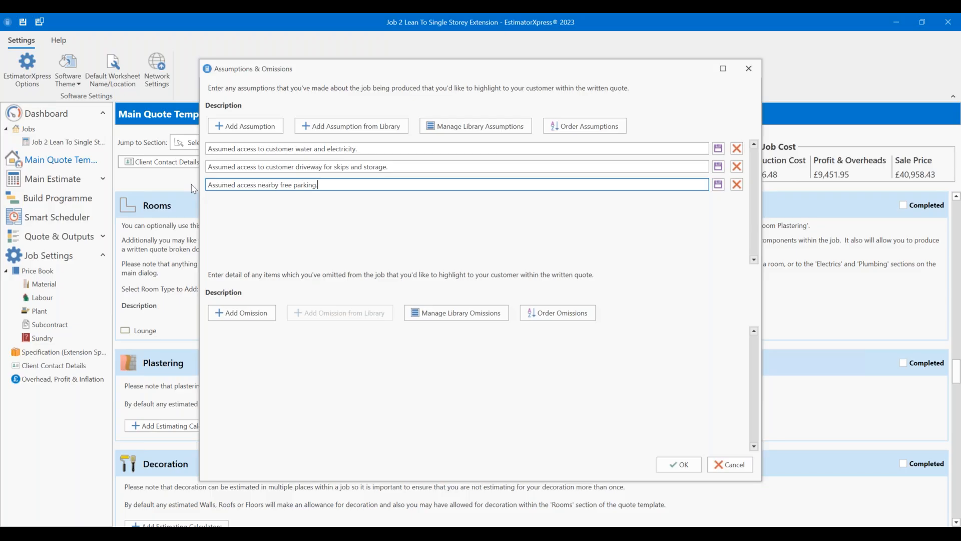
{"action": "left_click", "coordinate": [330, 213]}
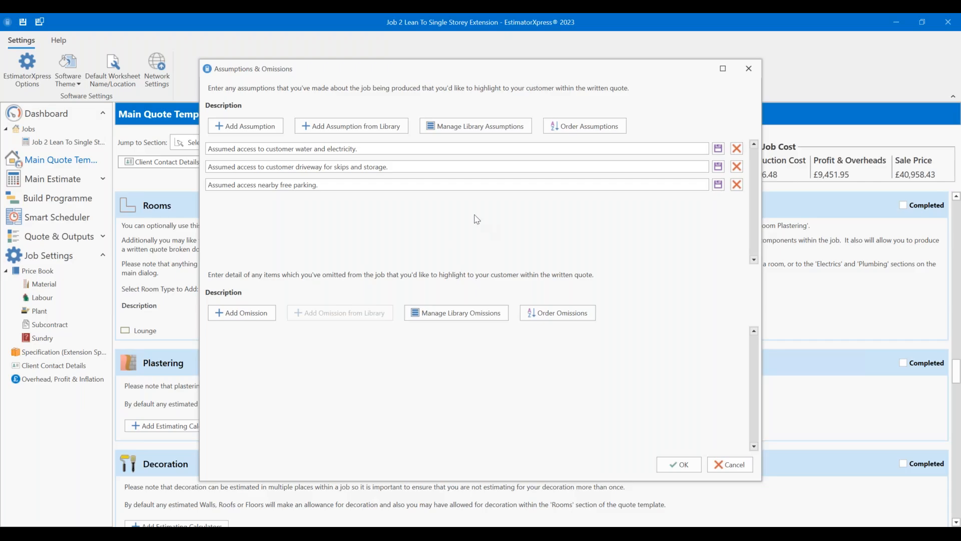
Step: Add the job omission "Omitted electrical costs due to lack of specification." and save it to the omissions library
{"action": "left_click", "coordinate": [260, 319]}
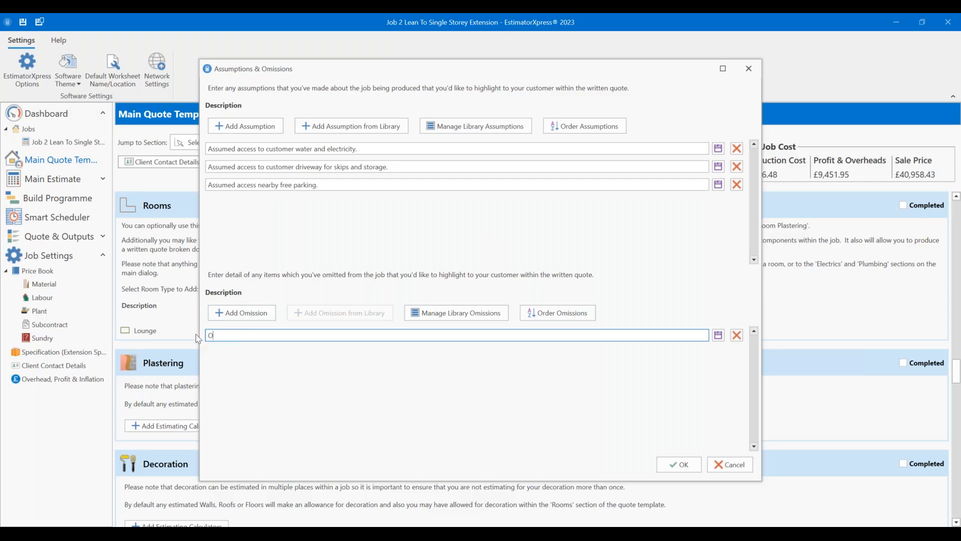
{"action": "type", "text": "Omitted "}
{"action": "type", "text": "electiorcal"}
{"action": "key", "text": "BackSpace"}
{"action": "key", "text": "BackSpace"}
{"action": "key", "text": "BackSpace"}
{"action": "key", "text": "BackSpace"}
{"action": "key", "text": "BackSpace"}
{"action": "key", "text": "BackSpace"}
{"action": "type", "text": "rical costs due to lack of specidi"}
{"action": "key", "text": "BackSpace"}
{"action": "type", "text": "fica"}
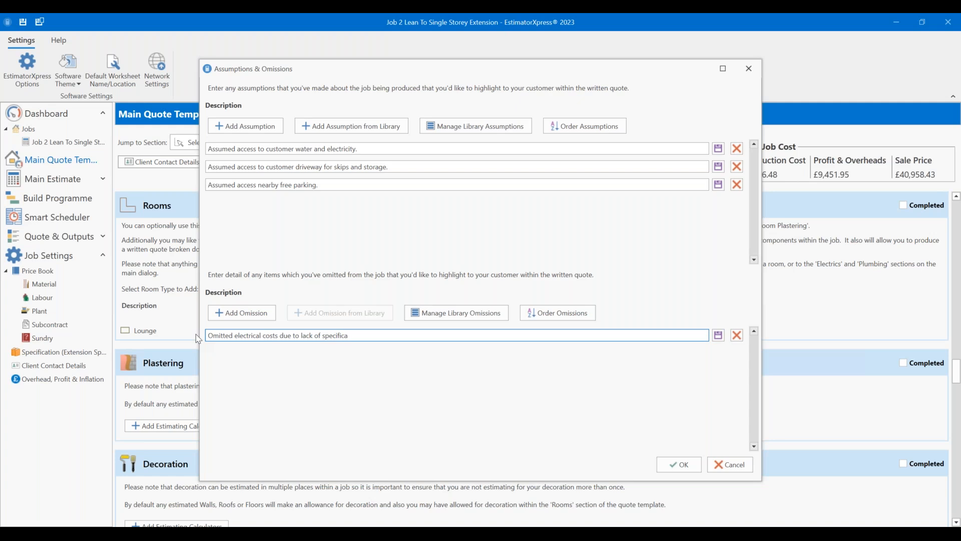
{"action": "type", "text": "tion."}
{"action": "left_click", "coordinate": [397, 361]}
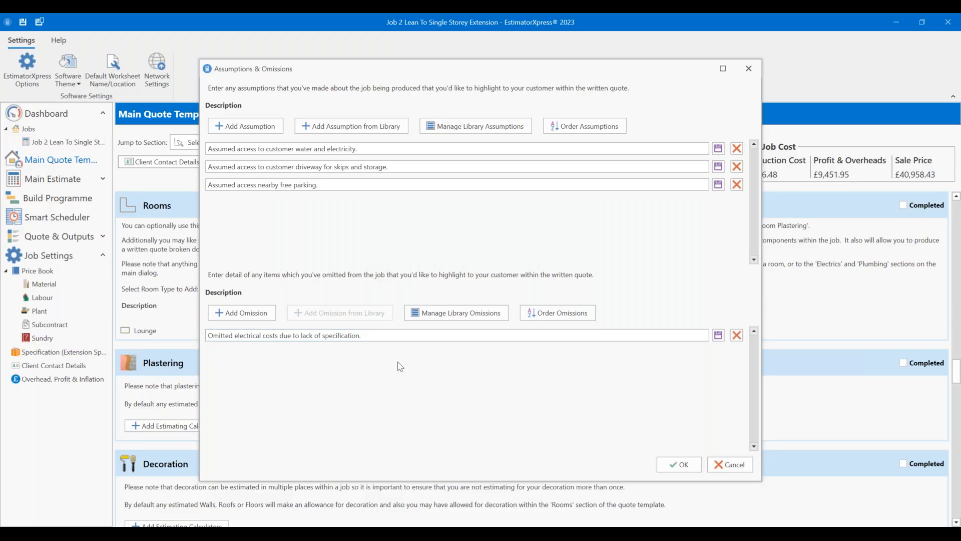
{"action": "left_click", "coordinate": [719, 334]}
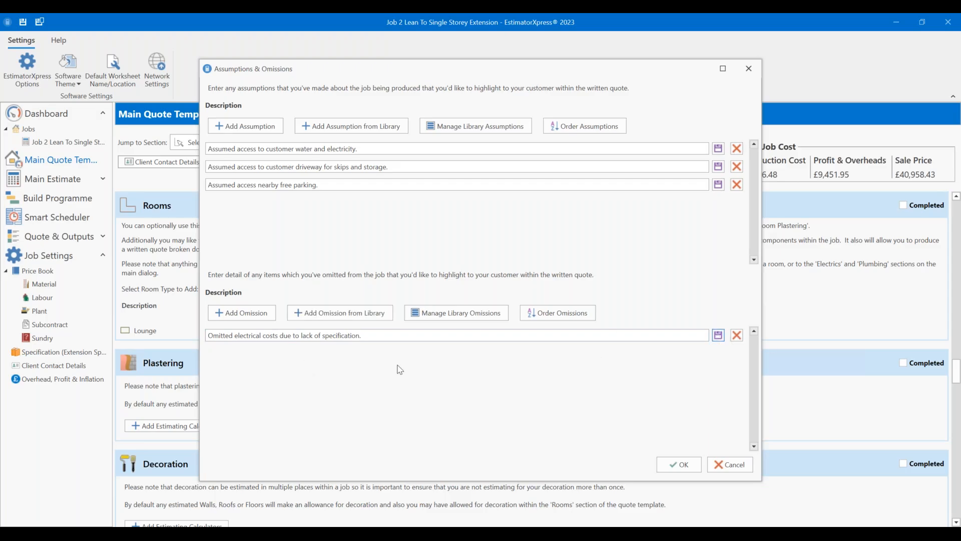
Step: Add a second omission reading "Omitted plumbing costs due to lack of specification."
{"action": "left_click", "coordinate": [243, 314]}
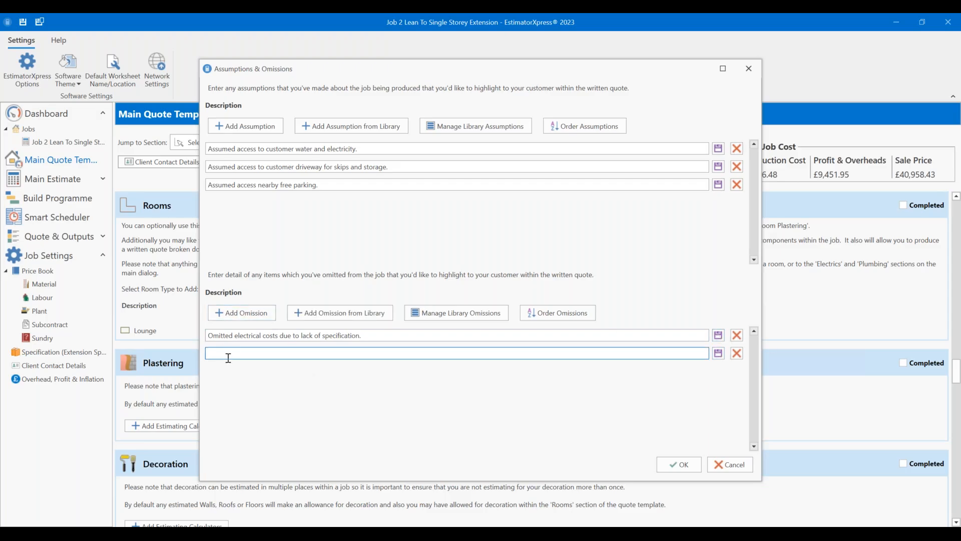
{"action": "type", "text": "Omitted plumbing costs duue to lack of speciication."}
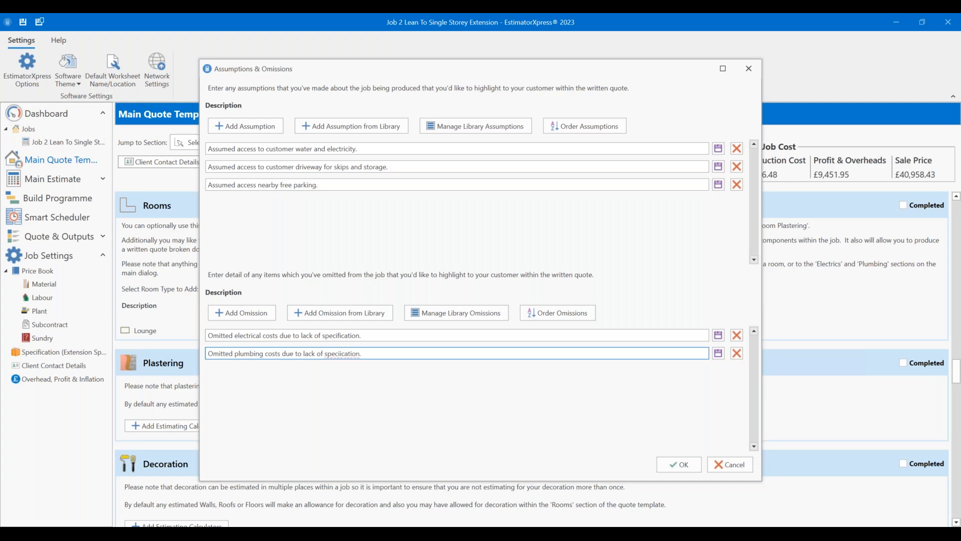
{"action": "left_click", "coordinate": [345, 354]}
{"action": "key", "text": "BackSpace"}
{"action": "right_click", "coordinate": [359, 354]}
{"action": "left_click", "coordinate": [383, 361]}
{"action": "left_click_drag", "start_coordinate": [362, 336], "coordinate": [323, 354]}
{"action": "type", "text": "specification."}
Step: Save the plumbing omission to the library and accept the job's assumptions and omissions
{"action": "left_click", "coordinate": [718, 353]}
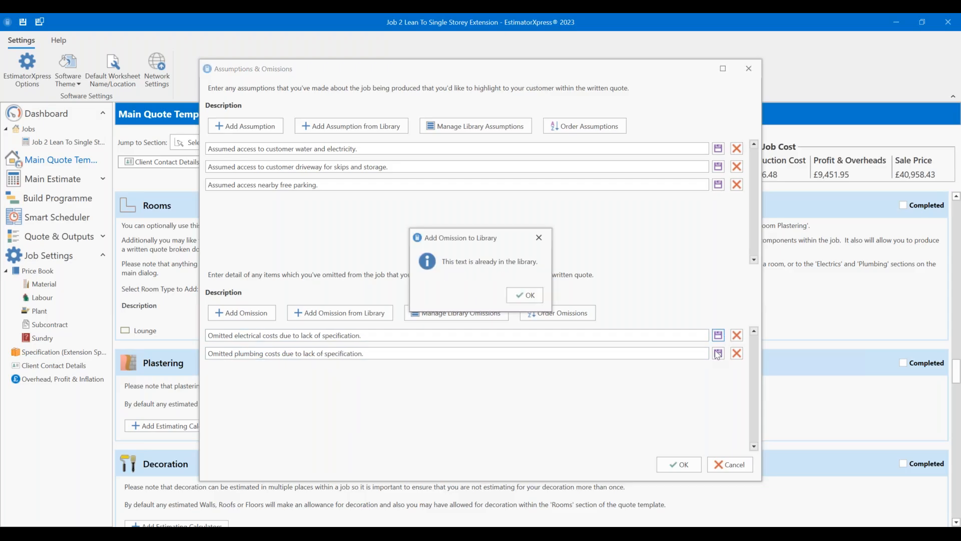
{"action": "key", "text": "Return"}
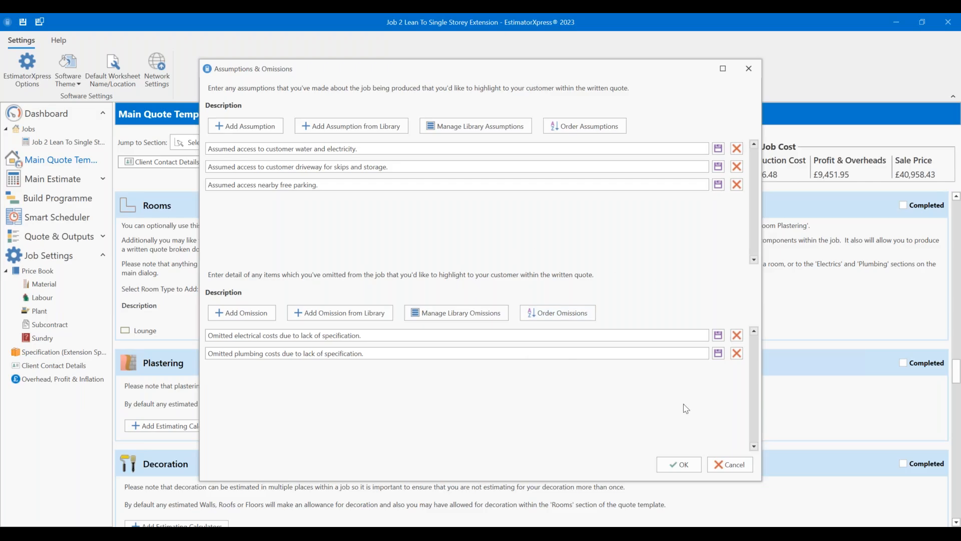
{"action": "left_click", "coordinate": [678, 464]}
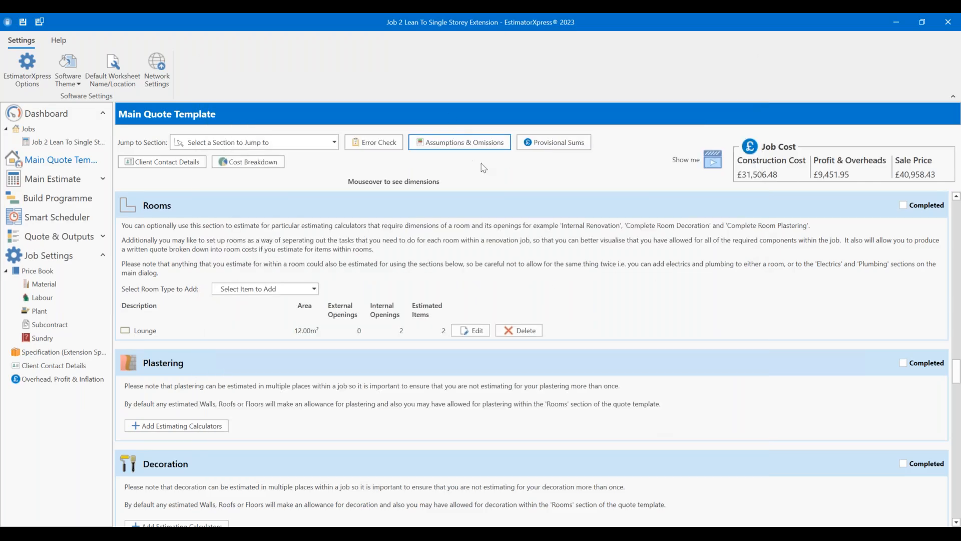
{"action": "left_click", "coordinate": [548, 143]}
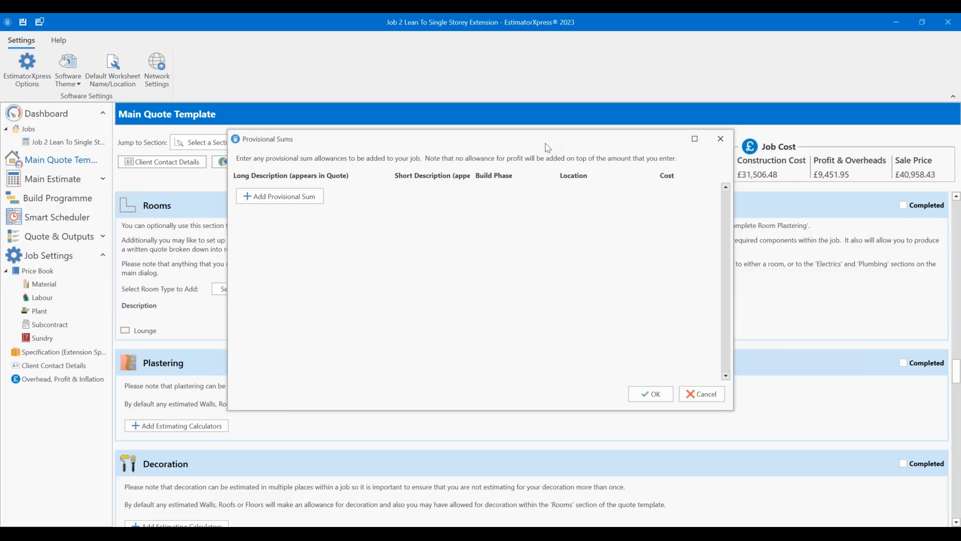
{"action": "left_click", "coordinate": [260, 196]}
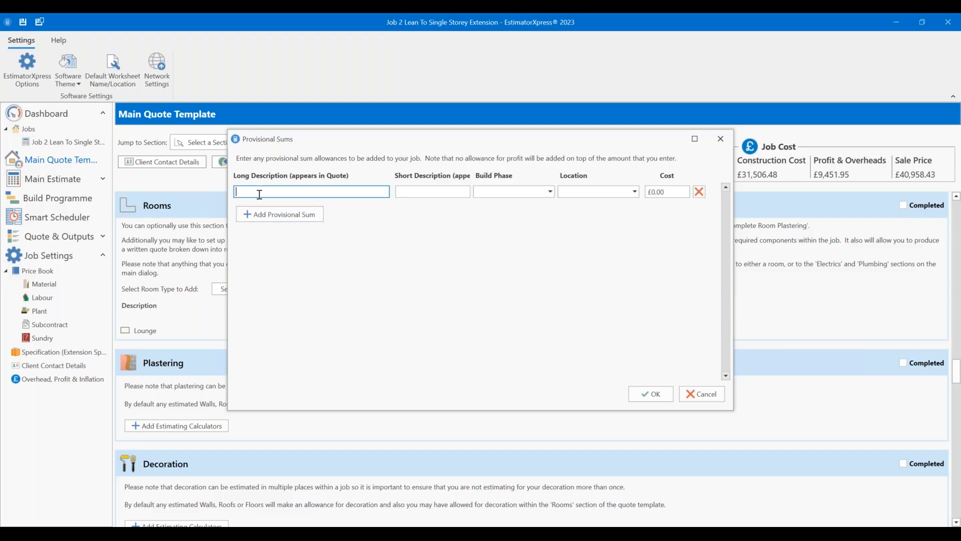
{"action": "left_click", "coordinate": [492, 195]}
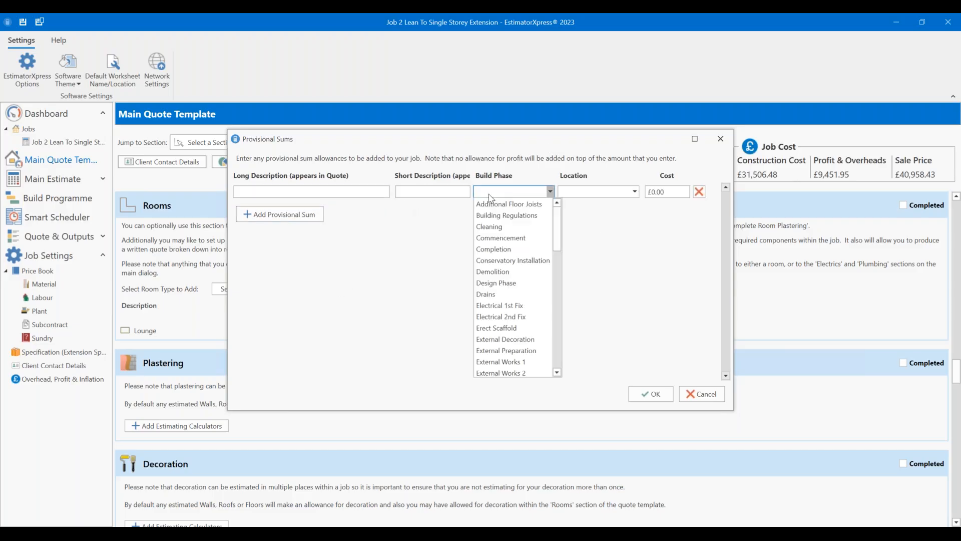
{"action": "left_click", "coordinate": [615, 206]}
{"action": "left_click", "coordinate": [668, 191]}
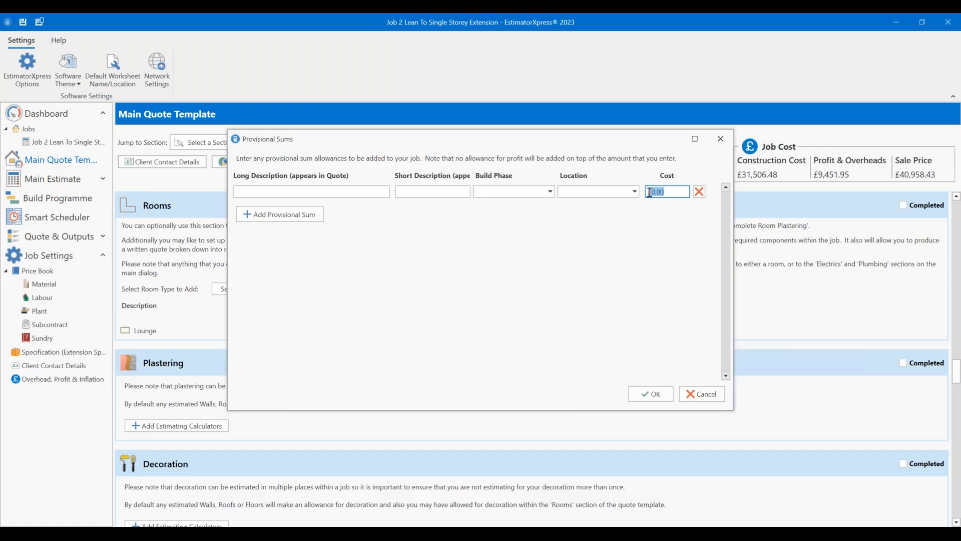
{"action": "left_click", "coordinate": [699, 192]}
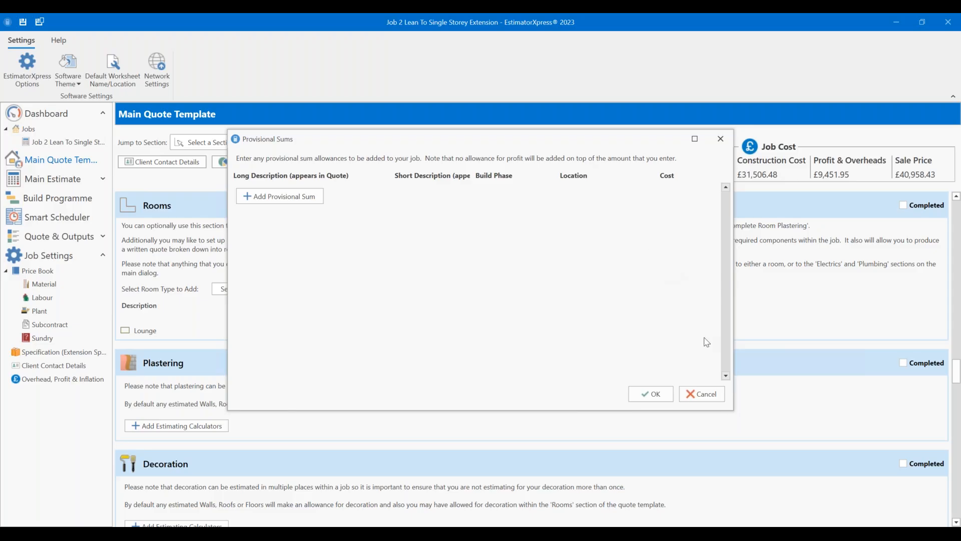
{"action": "left_click", "coordinate": [704, 398]}
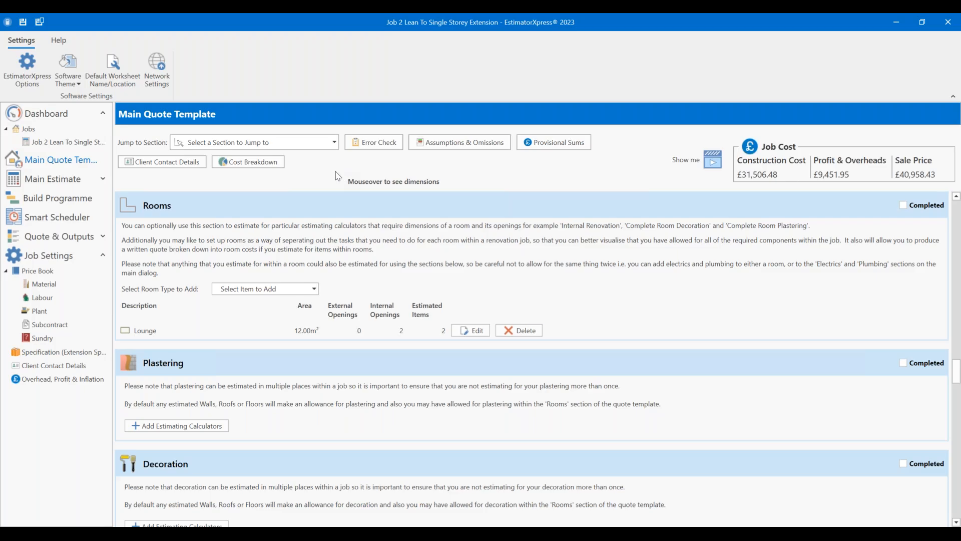
Step: Review the job's cost breakdown by estimating calculator and by build phase, and open the editable resource breakdown
{"action": "left_click", "coordinate": [244, 163]}
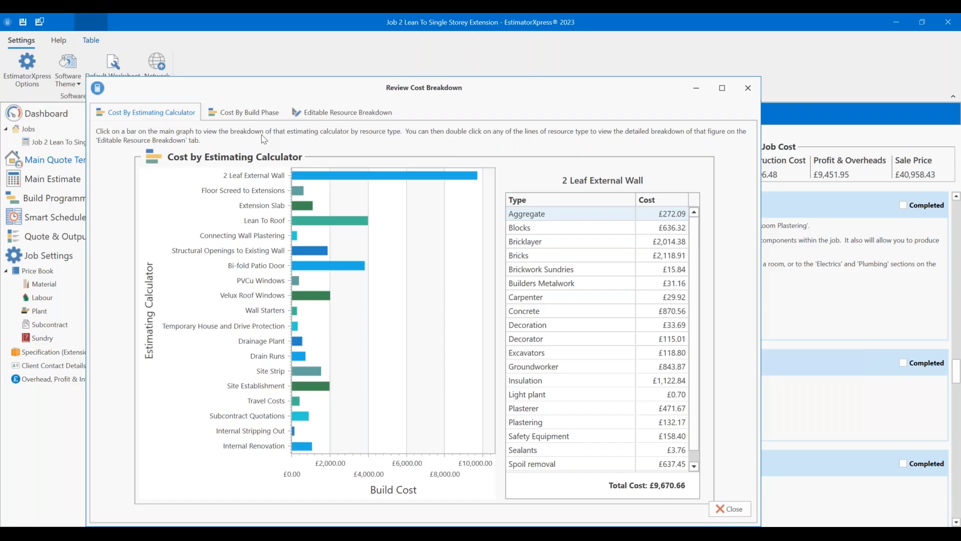
{"action": "left_click", "coordinate": [259, 115]}
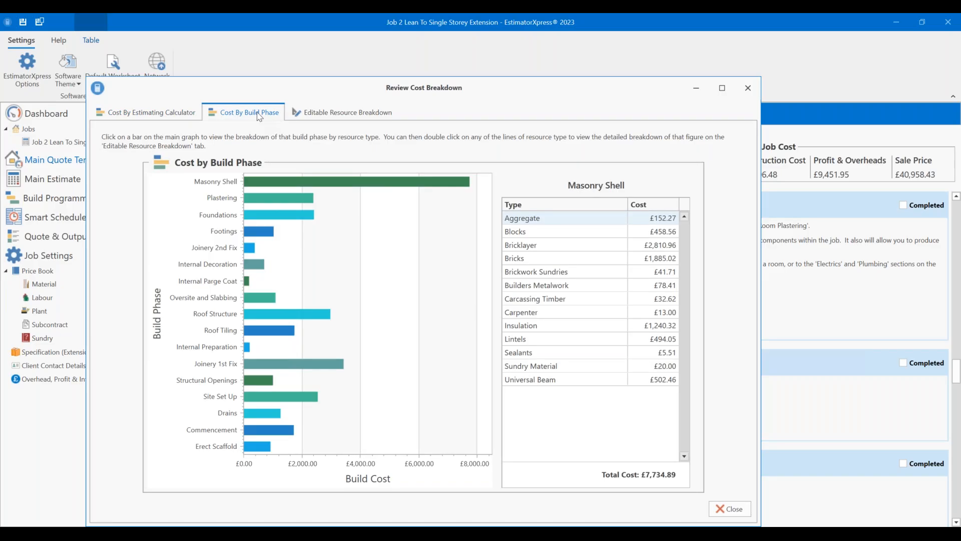
{"action": "left_click", "coordinate": [334, 114]}
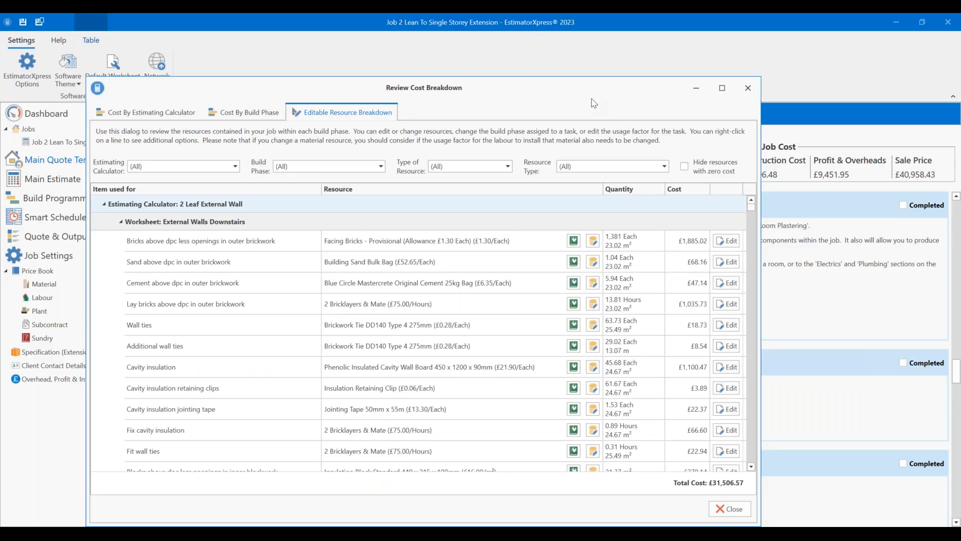
Step: Filter the editable resource breakdown to Material resources of the PVCu Windows estimating calculator
{"action": "left_click", "coordinate": [193, 169]}
{"action": "scroll", "coordinate": [208, 188], "scroll_direction": "down", "scroll_amount": 2}
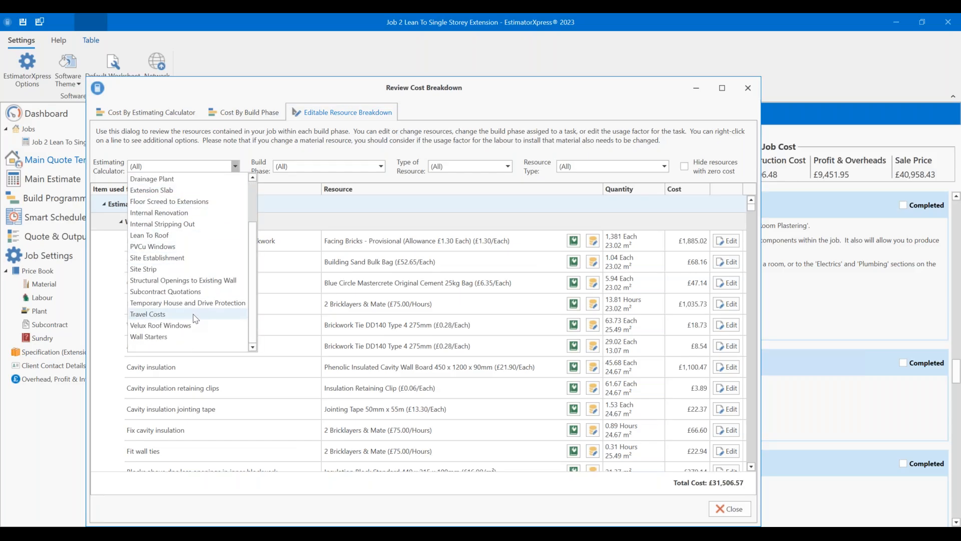
{"action": "left_click", "coordinate": [152, 247]}
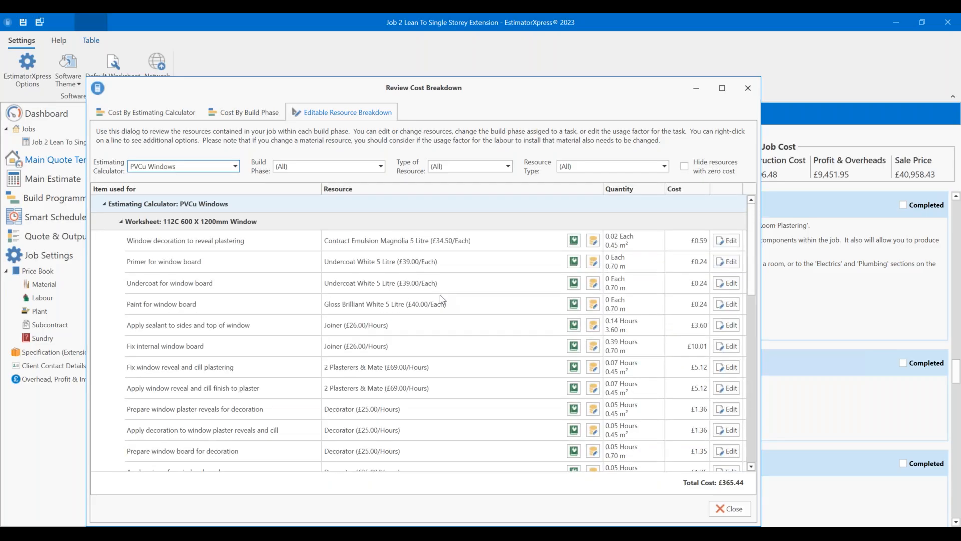
{"action": "left_click", "coordinate": [472, 168]}
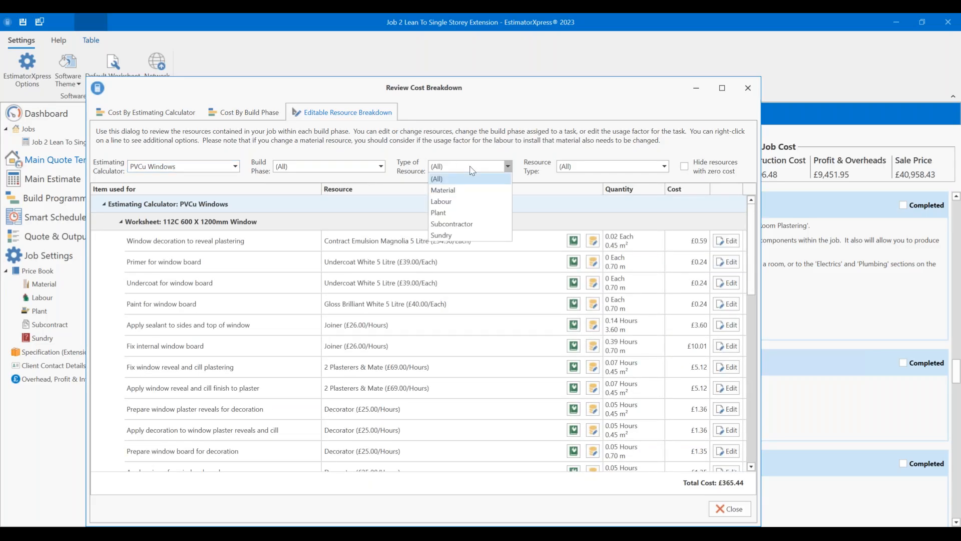
{"action": "left_click", "coordinate": [454, 193]}
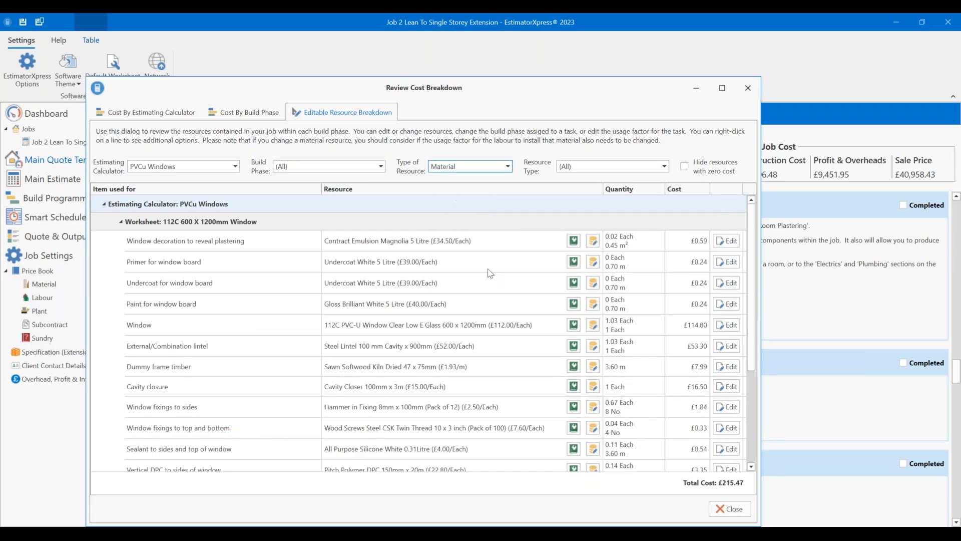
{"action": "scroll", "coordinate": [466, 300], "scroll_direction": "up", "scroll_amount": 3}
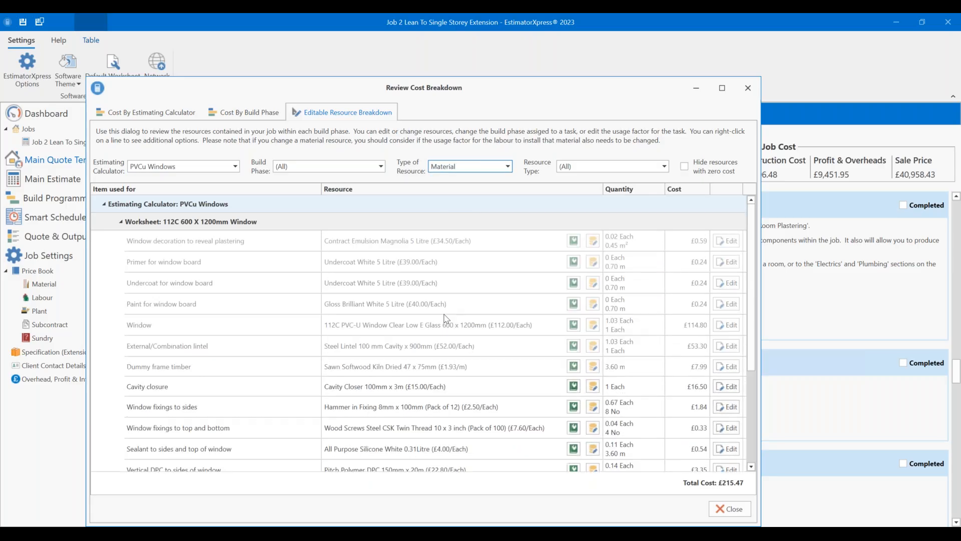
{"action": "scroll", "coordinate": [446, 314], "scroll_direction": "down", "scroll_amount": 3}
{"action": "scroll", "coordinate": [421, 315], "scroll_direction": "up", "scroll_amount": 3}
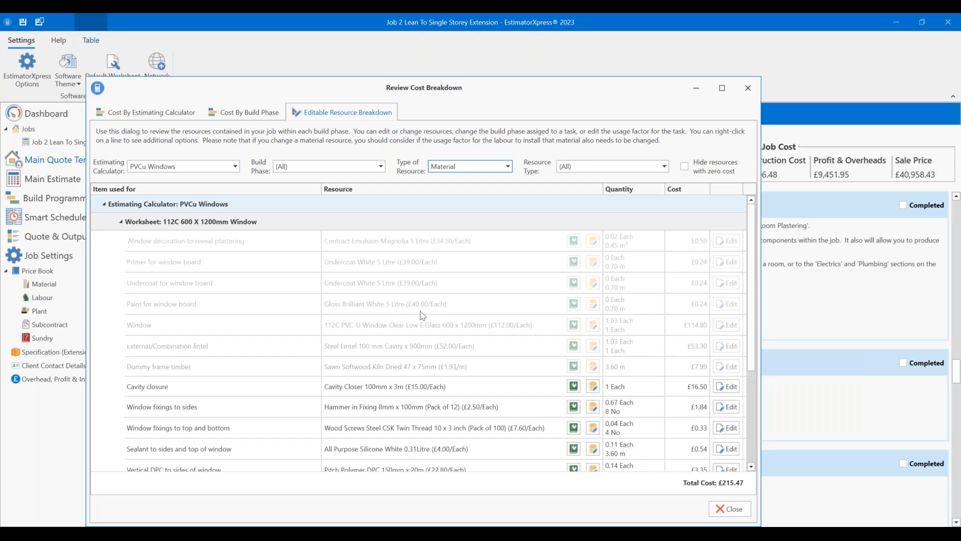
Step: Narrow the PVCu Windows material resources to the Lintels resource type
{"action": "left_click", "coordinate": [620, 170]}
{"action": "scroll", "coordinate": [606, 208], "scroll_direction": "down", "scroll_amount": 3}
{"action": "scroll", "coordinate": [606, 211], "scroll_direction": "down", "scroll_amount": 2}
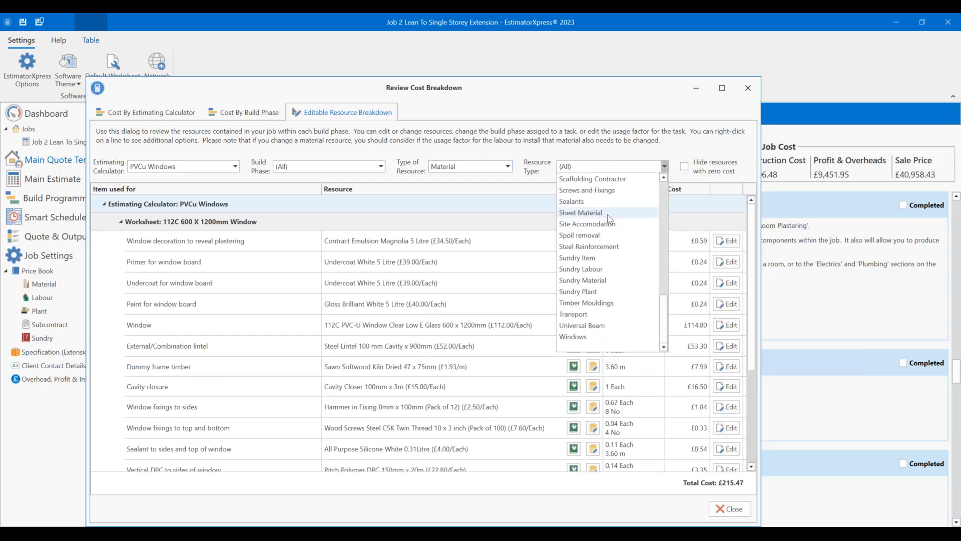
{"action": "scroll", "coordinate": [605, 266], "scroll_direction": "up", "scroll_amount": 2}
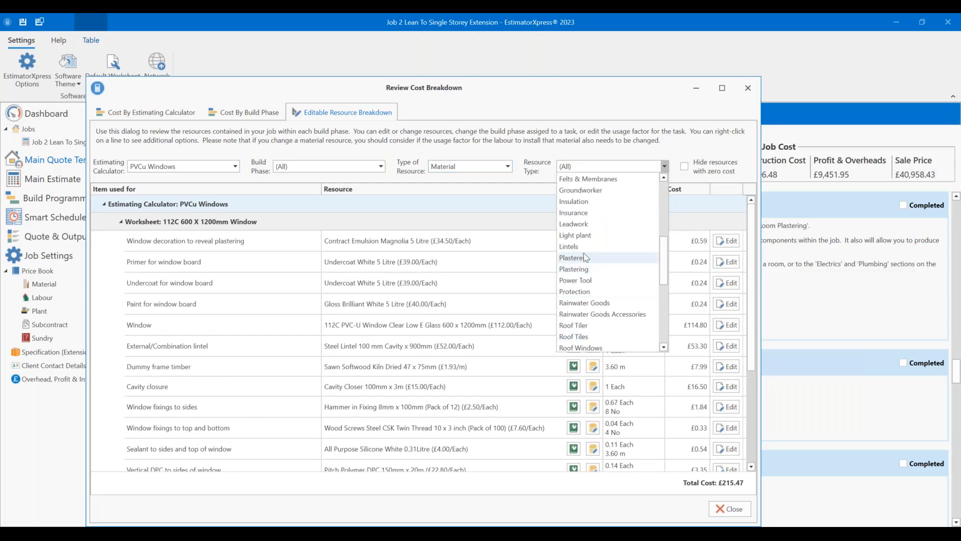
{"action": "left_click", "coordinate": [585, 248]}
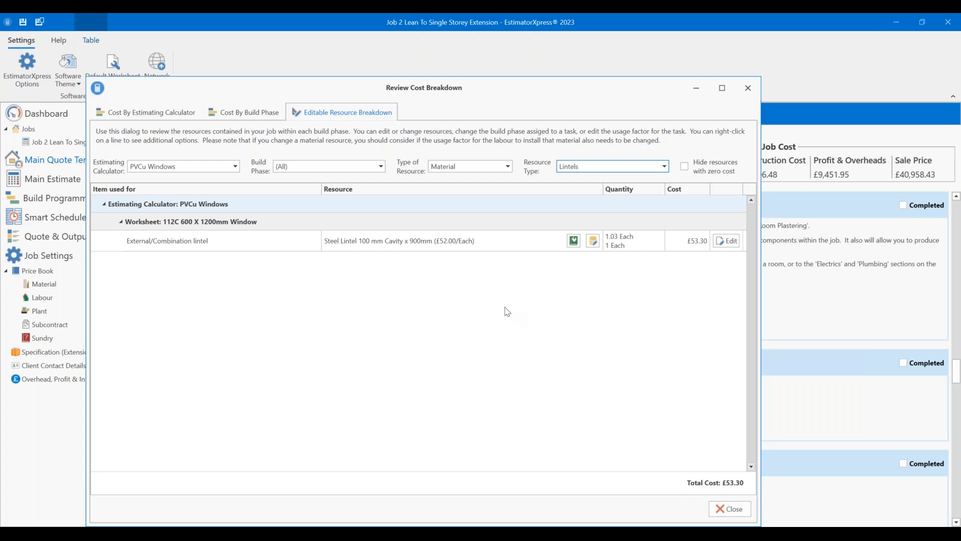
Step: Widen the lintel listing to all estimating calculators and all build phases
{"action": "left_click", "coordinate": [235, 167]}
{"action": "scroll", "coordinate": [200, 210], "scroll_direction": "up", "scroll_amount": 2}
{"action": "left_click", "coordinate": [176, 179]}
{"action": "left_click", "coordinate": [308, 167]}
{"action": "left_click", "coordinate": [311, 181]}
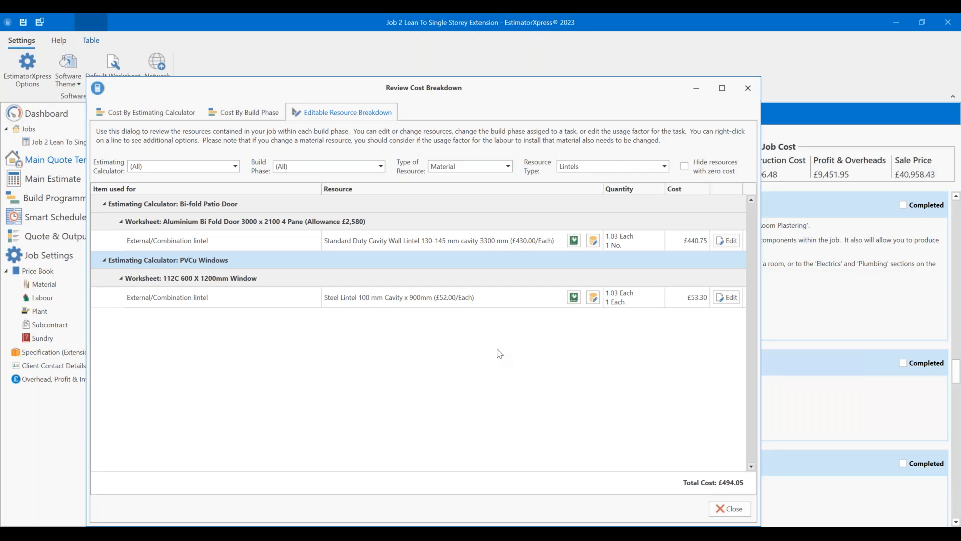
Step: Compare the bi-fold door and window lintels, and open the resource selection for the 112C window's External/Combination lintel
{"action": "left_click", "coordinate": [455, 302]}
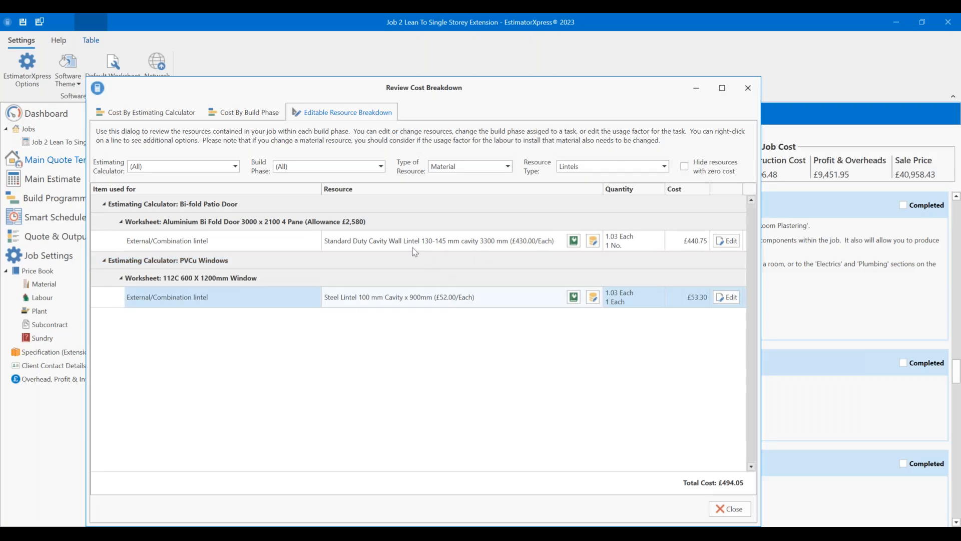
{"action": "left_click", "coordinate": [399, 244]}
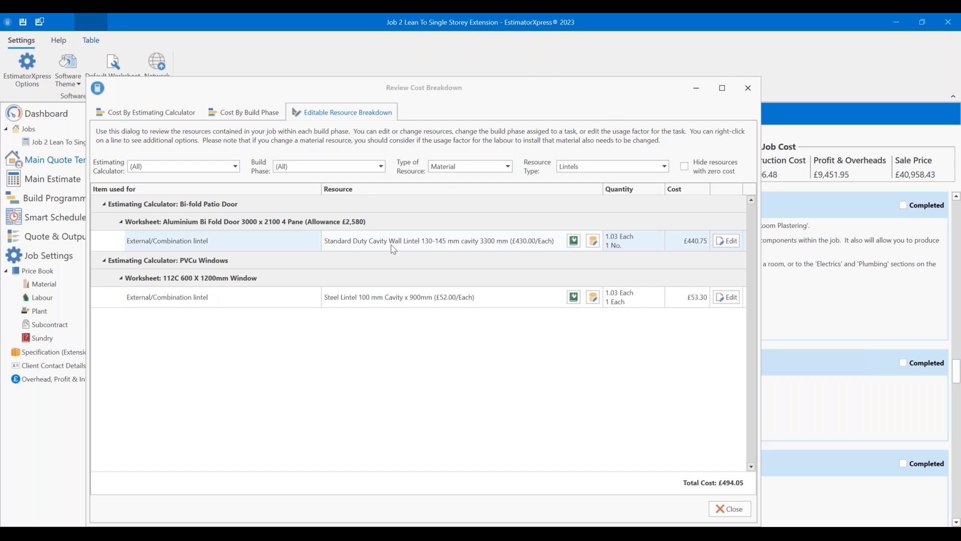
{"action": "left_click", "coordinate": [389, 305]}
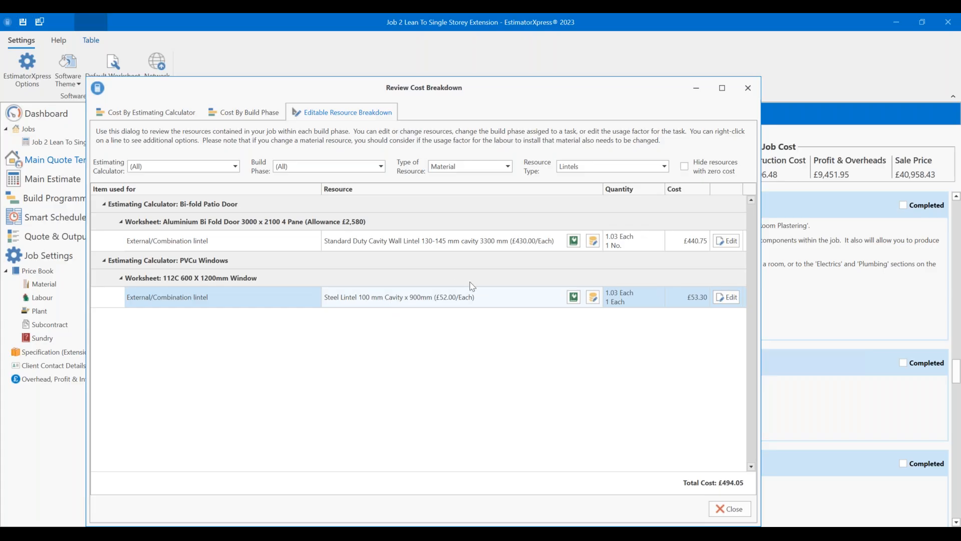
{"action": "left_click", "coordinate": [575, 297]}
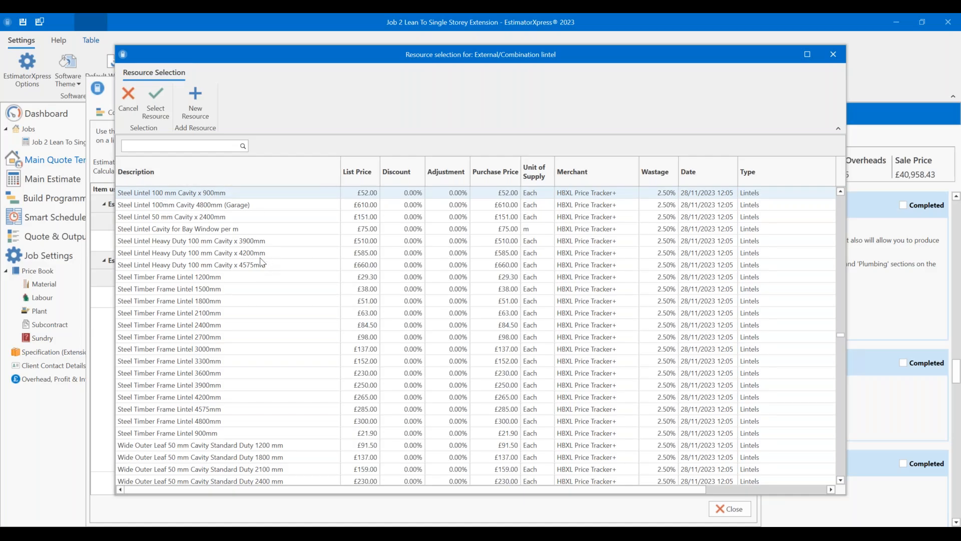
Step: Replace the window lintel with the Standard Duty Cavity Wall Lintel 130-145 mm cavity 900 mm
{"action": "scroll", "coordinate": [260, 261], "scroll_direction": "up", "scroll_amount": 10}
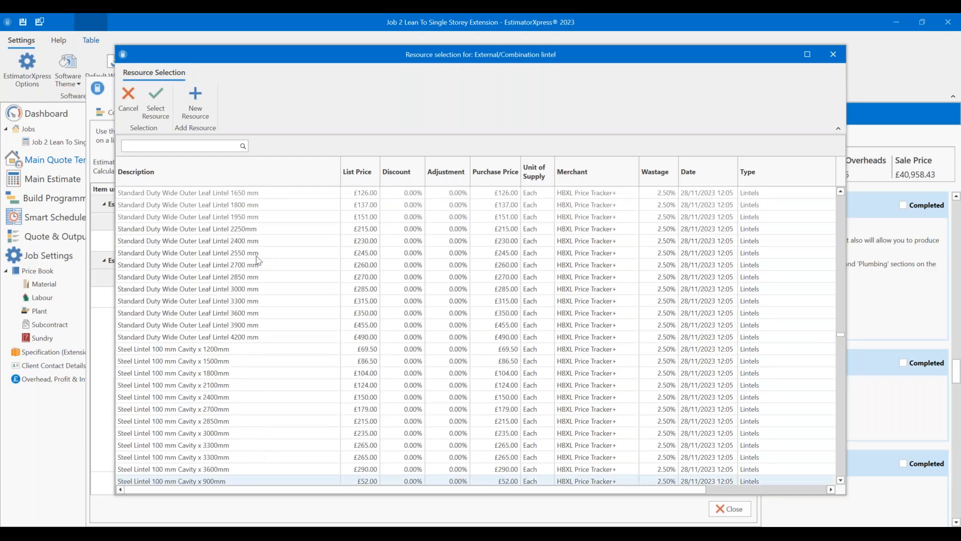
{"action": "scroll", "coordinate": [256, 259], "scroll_direction": "up", "scroll_amount": 6}
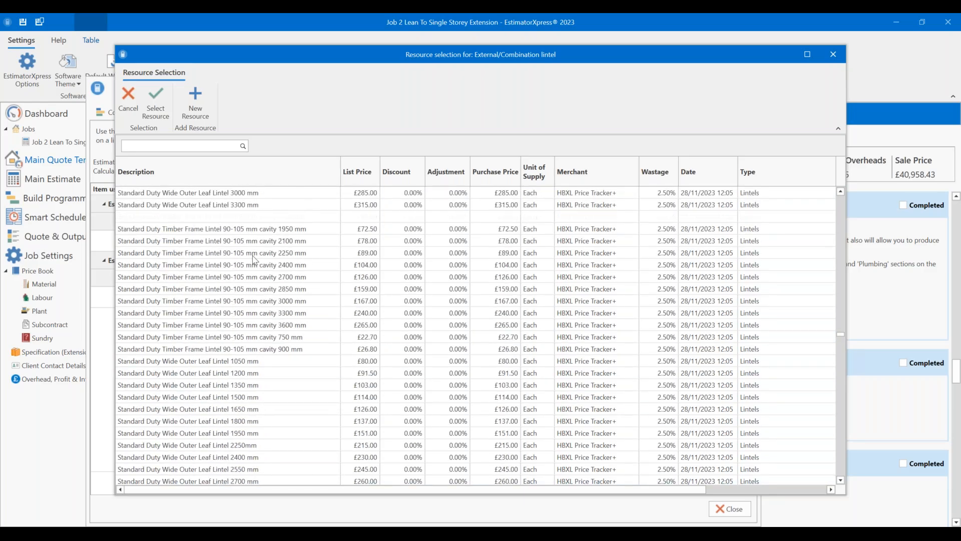
{"action": "scroll", "coordinate": [253, 259], "scroll_direction": "up", "scroll_amount": 1}
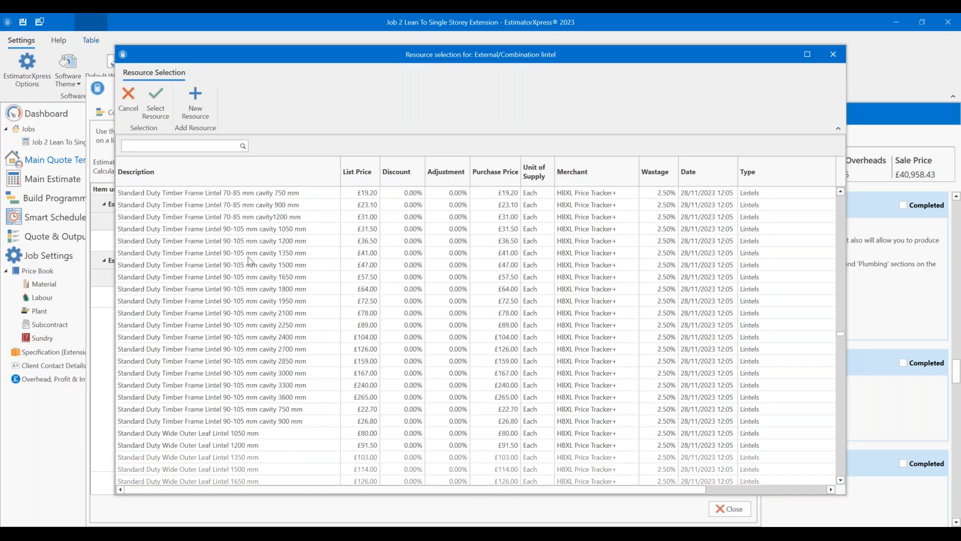
{"action": "scroll", "coordinate": [249, 261], "scroll_direction": "up", "scroll_amount": 10}
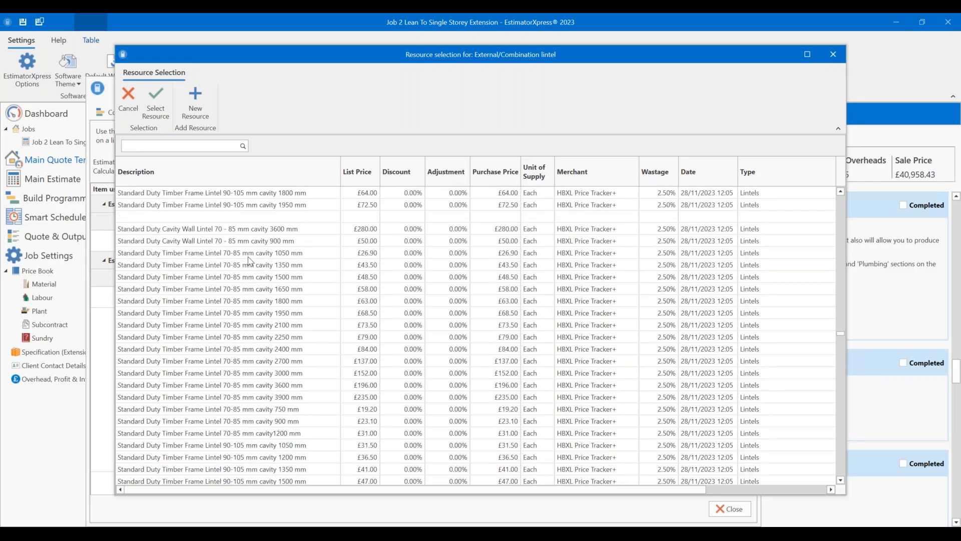
{"action": "scroll", "coordinate": [248, 260], "scroll_direction": "up", "scroll_amount": 4}
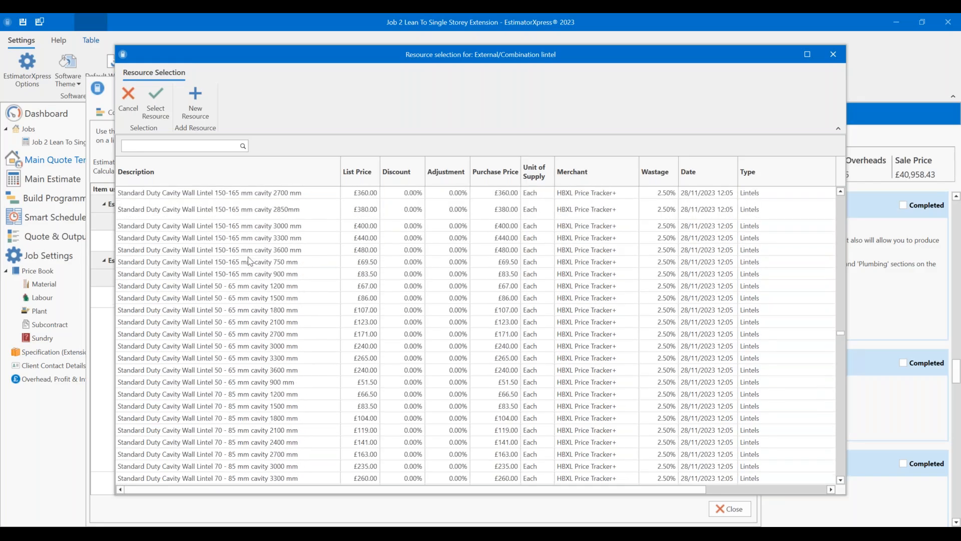
{"action": "scroll", "coordinate": [249, 265], "scroll_direction": "up", "scroll_amount": 5}
{"action": "scroll", "coordinate": [239, 243], "scroll_direction": "up", "scroll_amount": 5}
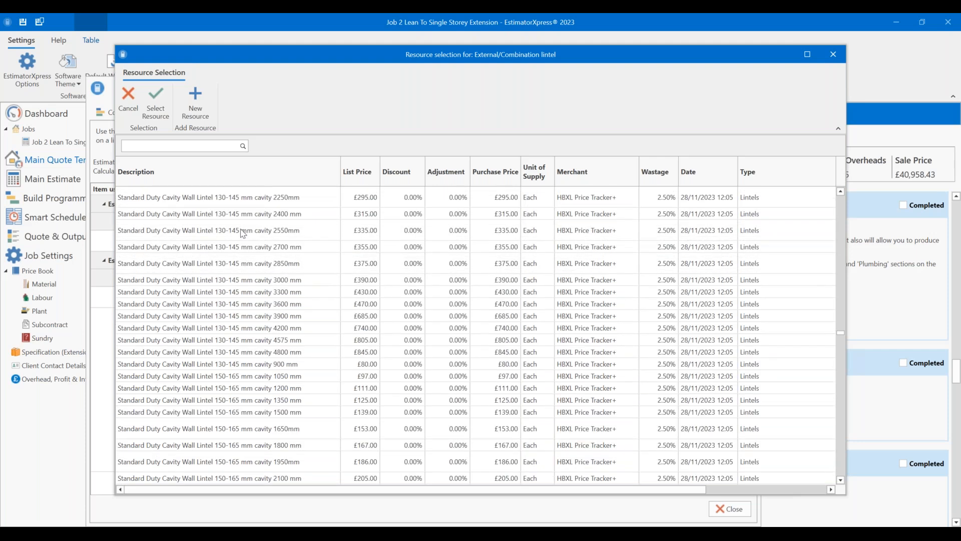
{"action": "scroll", "coordinate": [242, 234], "scroll_direction": "up", "scroll_amount": 2}
{"action": "scroll", "coordinate": [243, 234], "scroll_direction": "down", "scroll_amount": 2}
{"action": "left_click", "coordinate": [251, 365]}
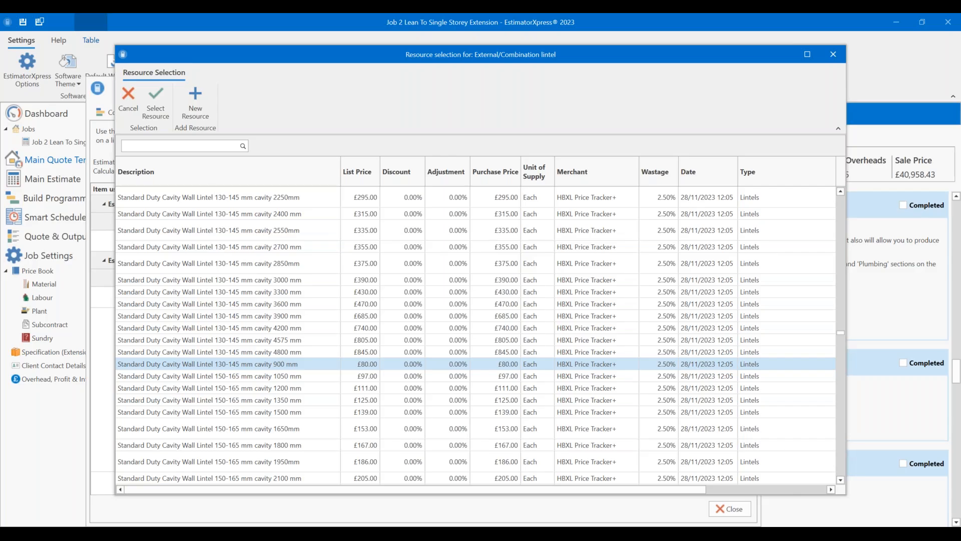
{"action": "left_click", "coordinate": [156, 103]}
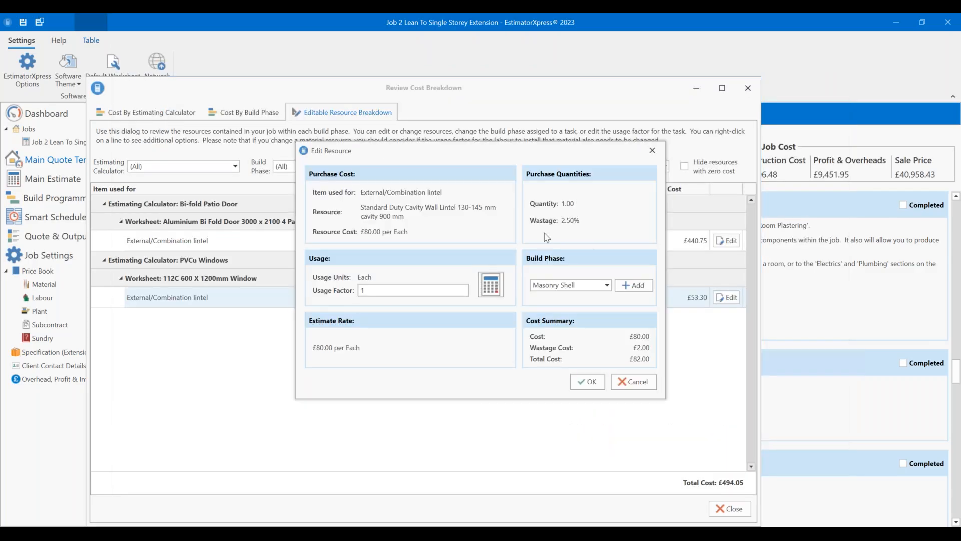
Step: Check the replacement lintel's usage in the Usage Factor Calculator and accept the resource edit with a usage factor of 1
{"action": "left_click", "coordinate": [490, 284]}
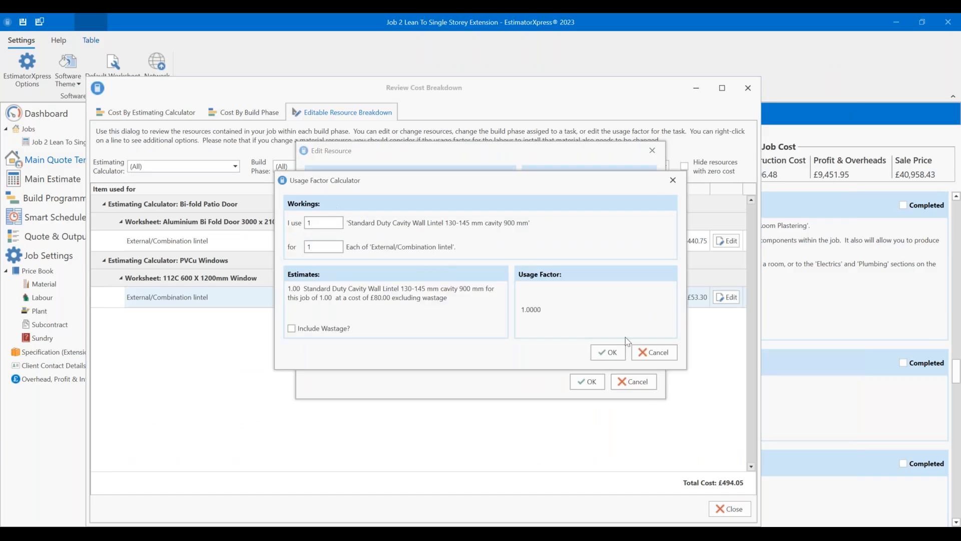
{"action": "left_click", "coordinate": [607, 351]}
{"action": "left_click", "coordinate": [587, 381]}
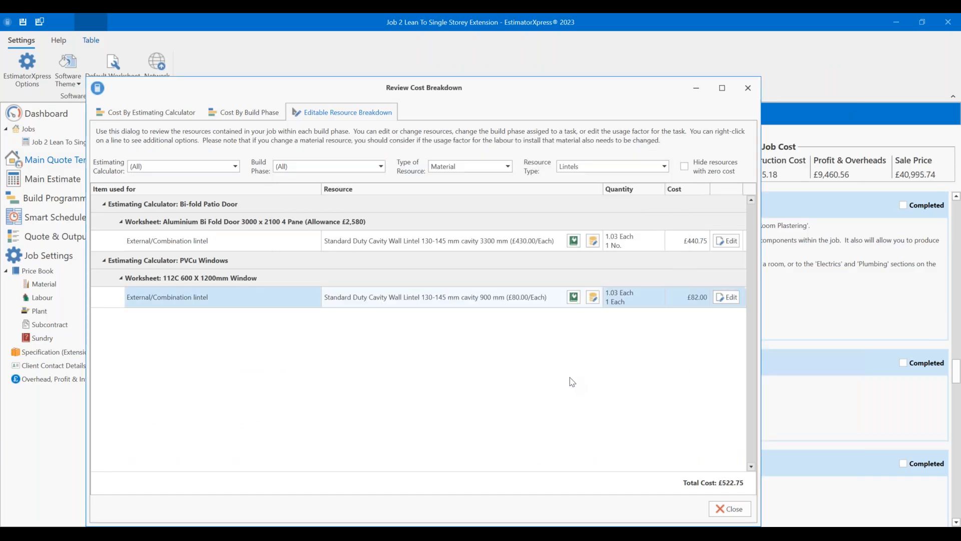
Step: Filter the material resources to the Doors resource type and examine the bi-fold patio door line
{"action": "left_click_drag", "start_coordinate": [468, 87], "coordinate": [453, 68]}
{"action": "left_click", "coordinate": [650, 146]}
{"action": "scroll", "coordinate": [611, 158], "scroll_direction": "up", "scroll_amount": 1}
{"action": "scroll", "coordinate": [599, 200], "scroll_direction": "up", "scroll_amount": 1}
{"action": "scroll", "coordinate": [594, 226], "scroll_direction": "down", "scroll_amount": 10}
{"action": "scroll", "coordinate": [581, 240], "scroll_direction": "up", "scroll_amount": 4}
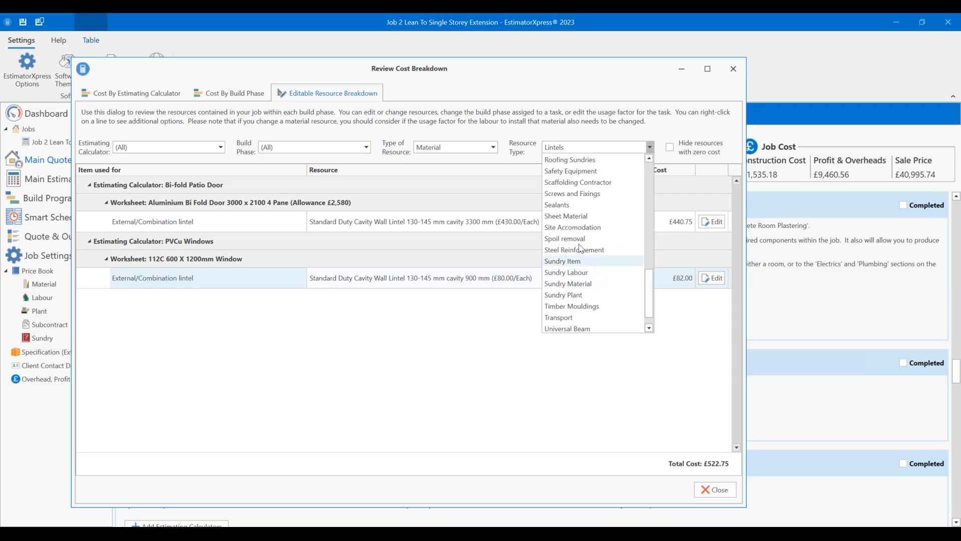
{"action": "scroll", "coordinate": [577, 228], "scroll_direction": "up", "scroll_amount": 4}
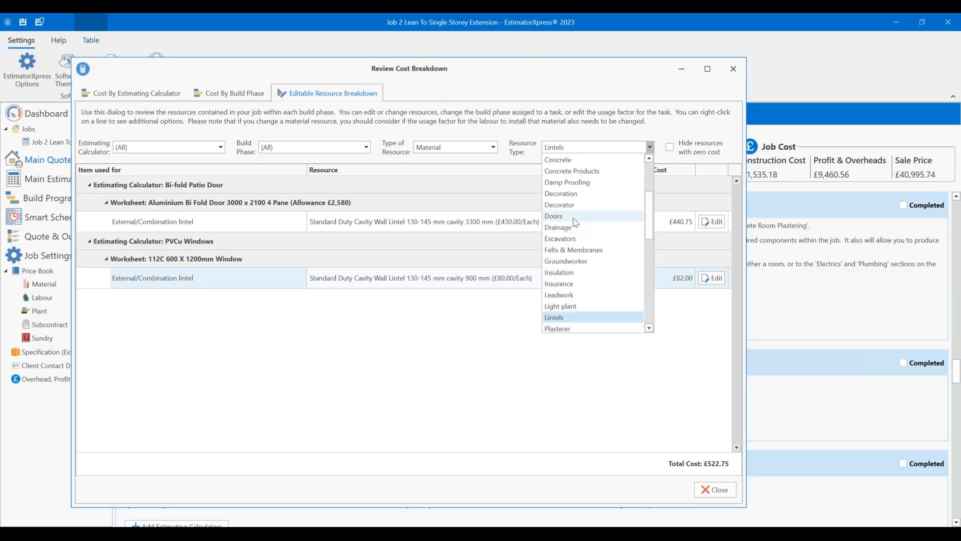
{"action": "left_click", "coordinate": [575, 216]}
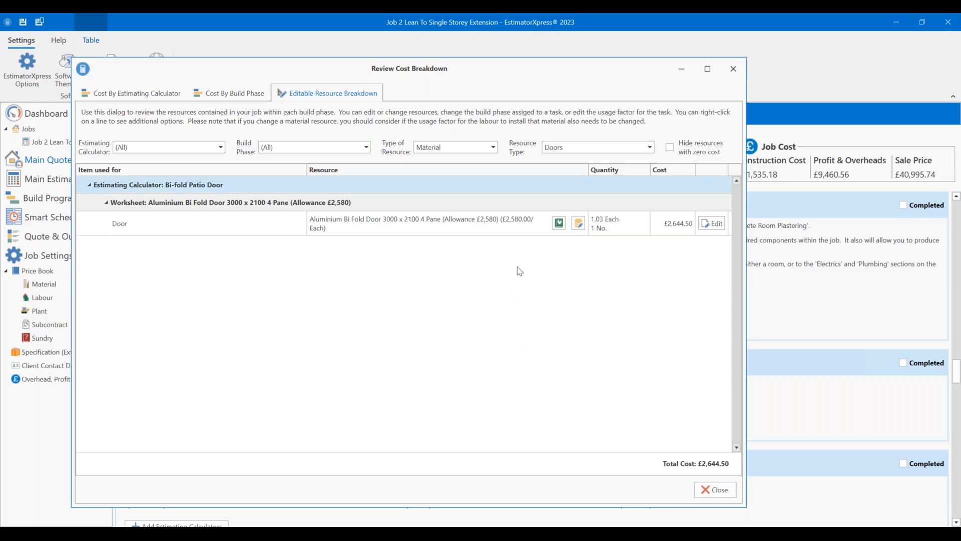
{"action": "left_click", "coordinate": [479, 232]}
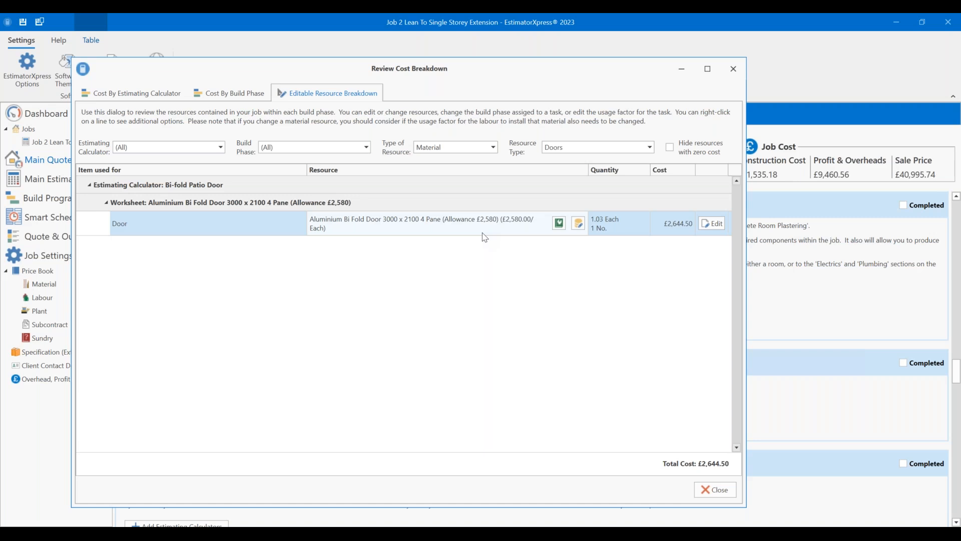
{"action": "left_click_drag", "start_coordinate": [421, 68], "coordinate": [484, 131]}
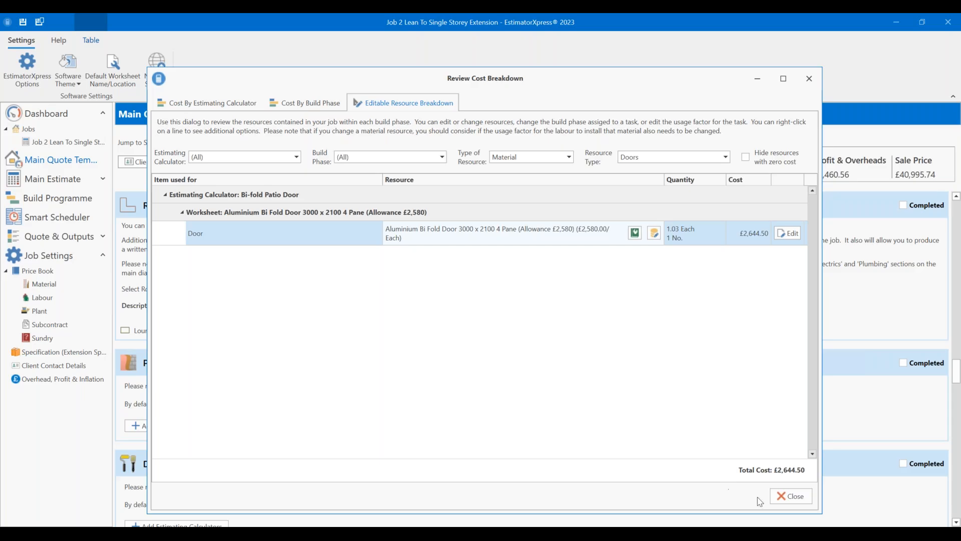
Step: Close the cost breakdown review and save the job as Job 2 Lean To Single Storey Extension.exjob in the Take-Off Extension folder
{"action": "left_click", "coordinate": [779, 503]}
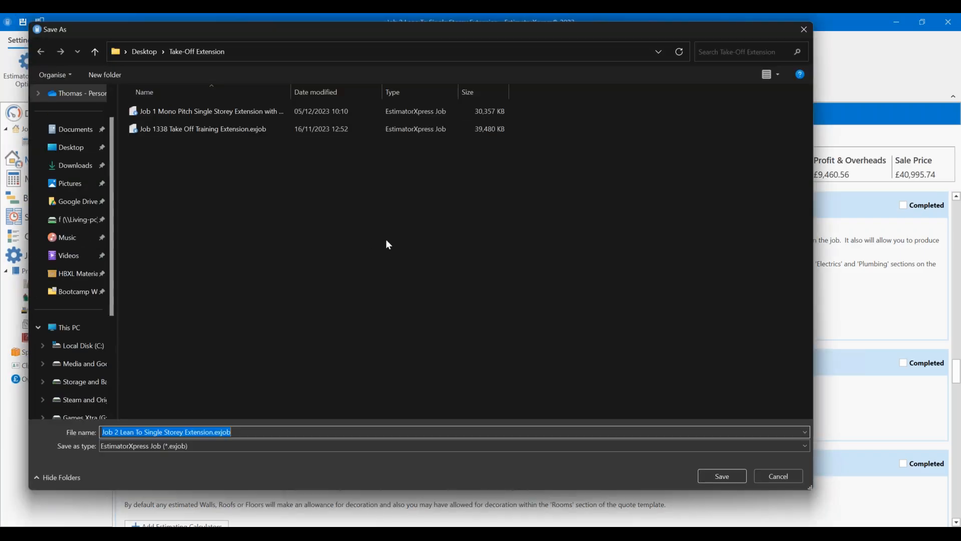
{"action": "left_click", "coordinate": [723, 480]}
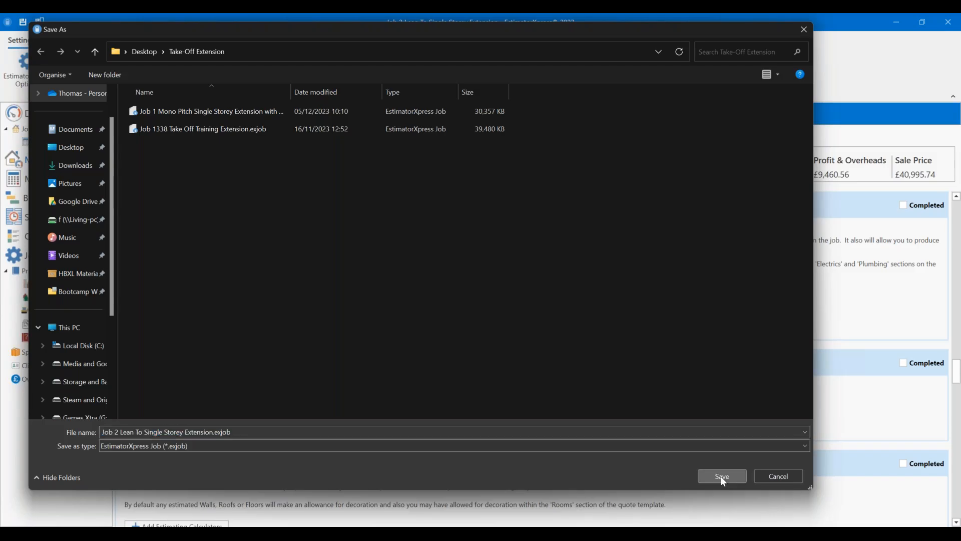